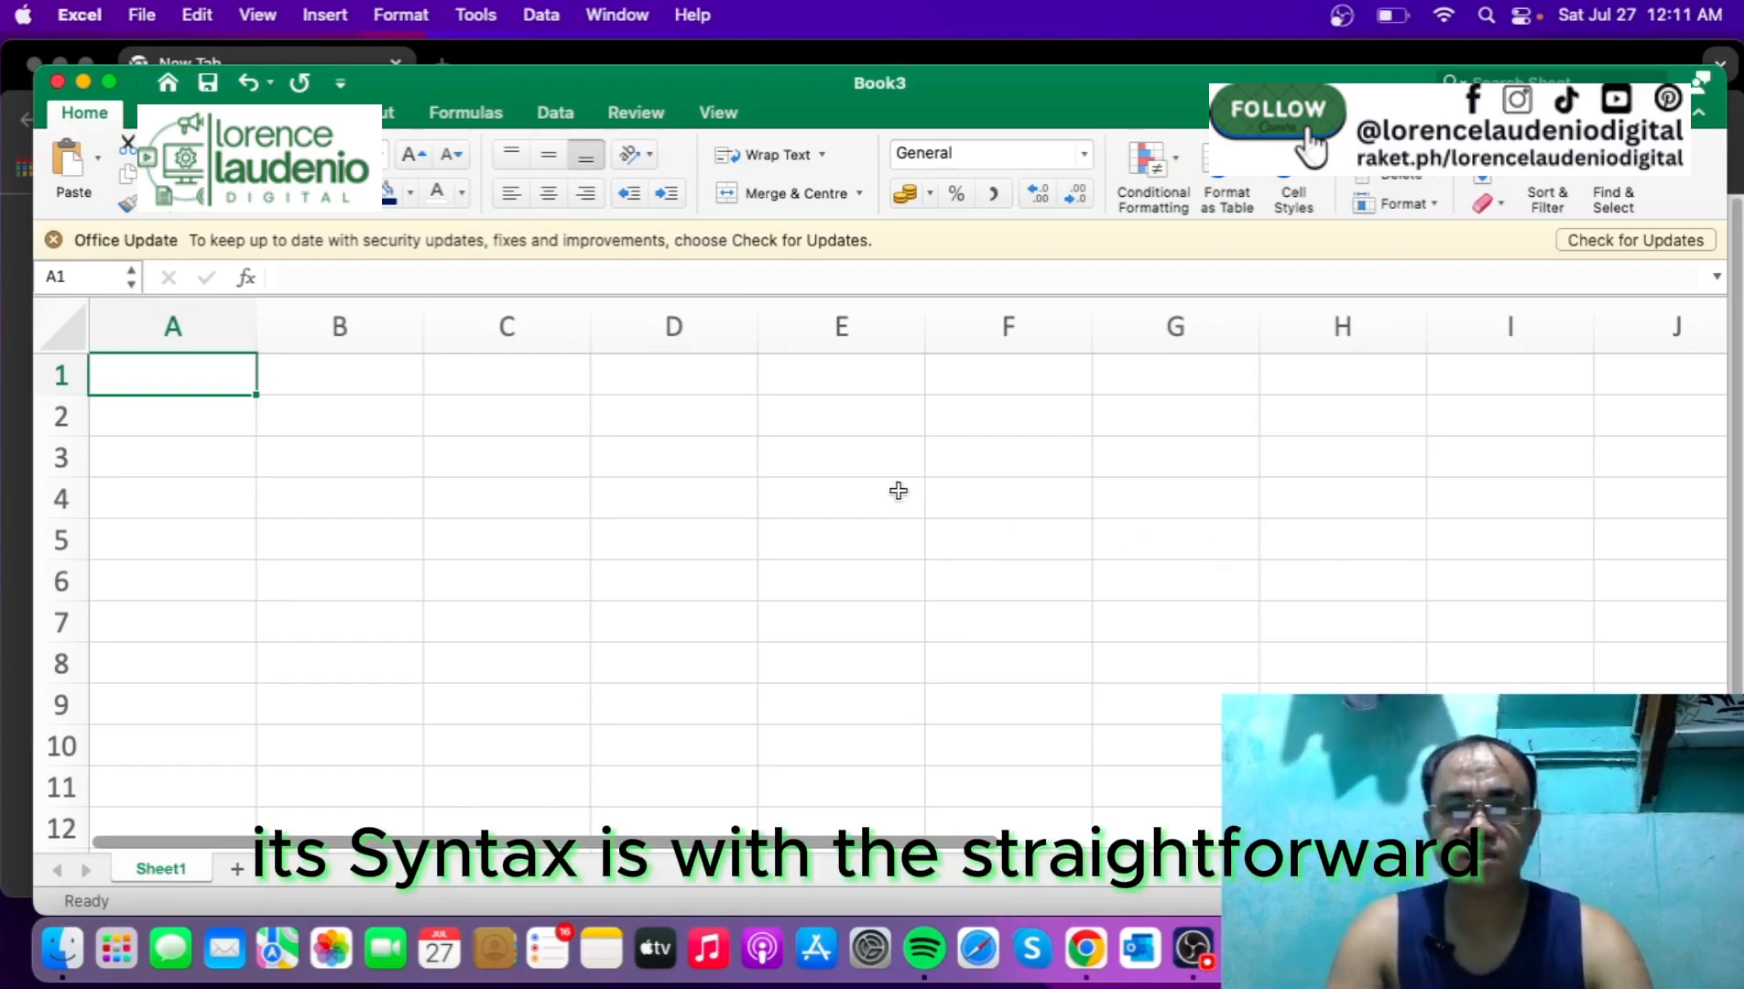
left_click(361, 429)
type("=sum")
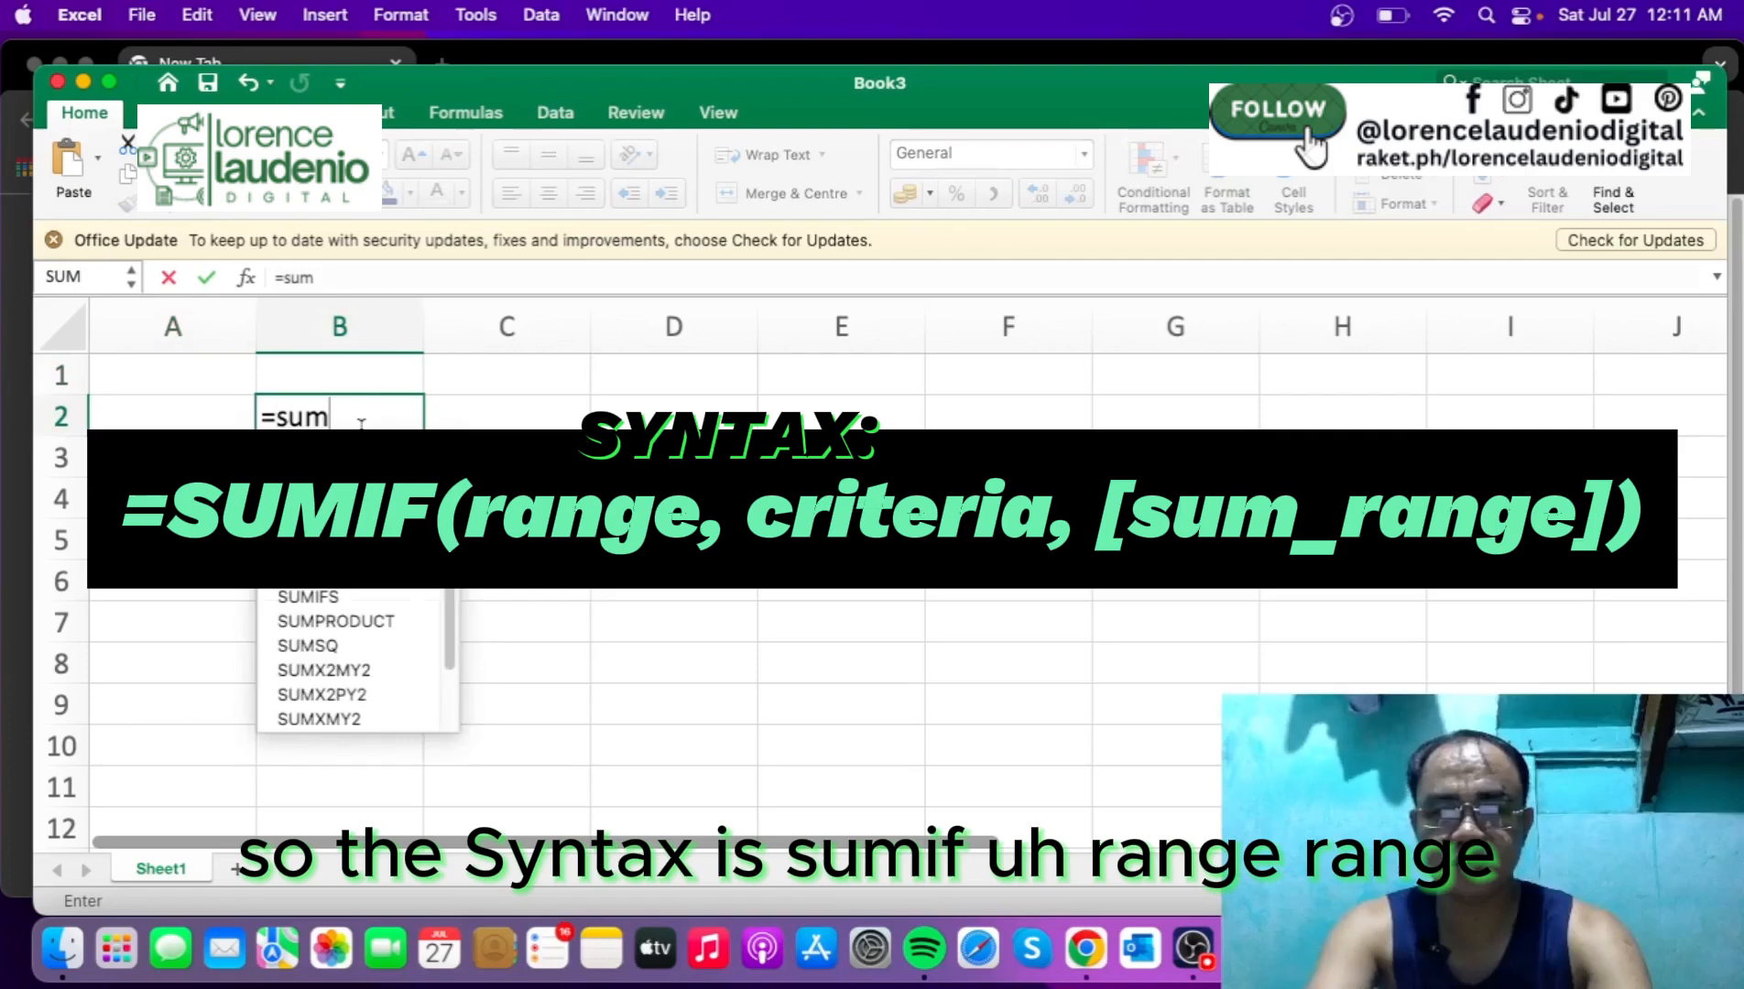
key("Tab")
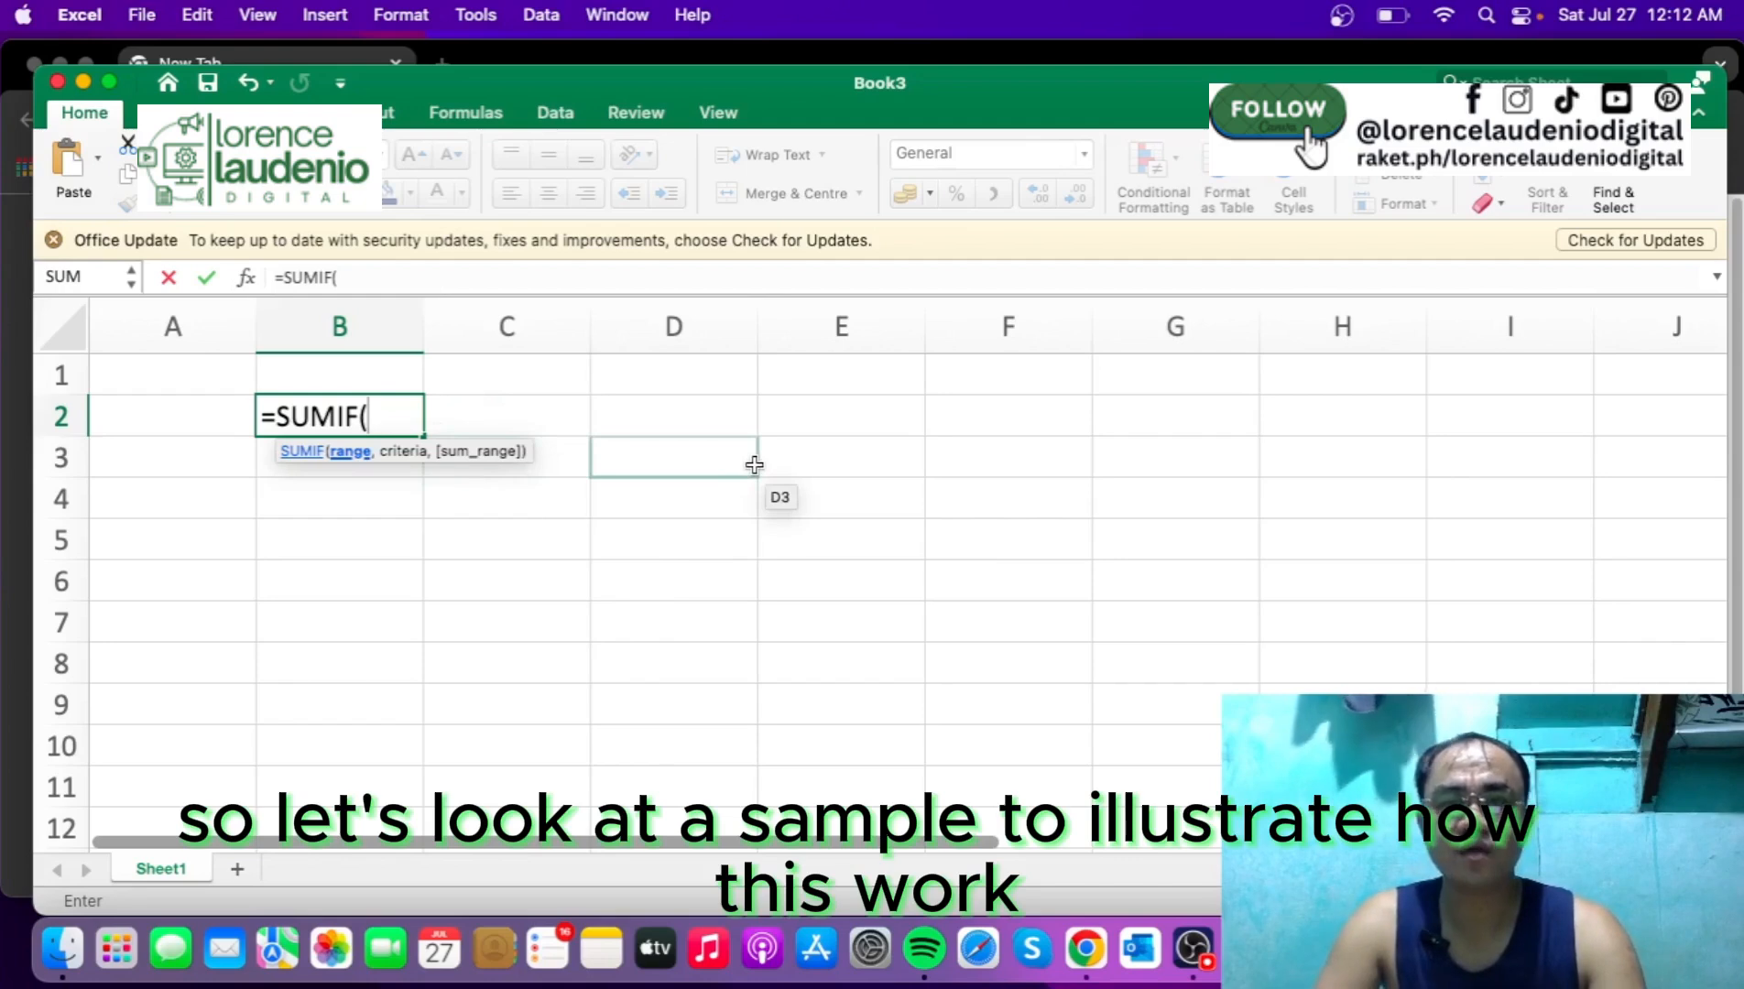
key("Escape")
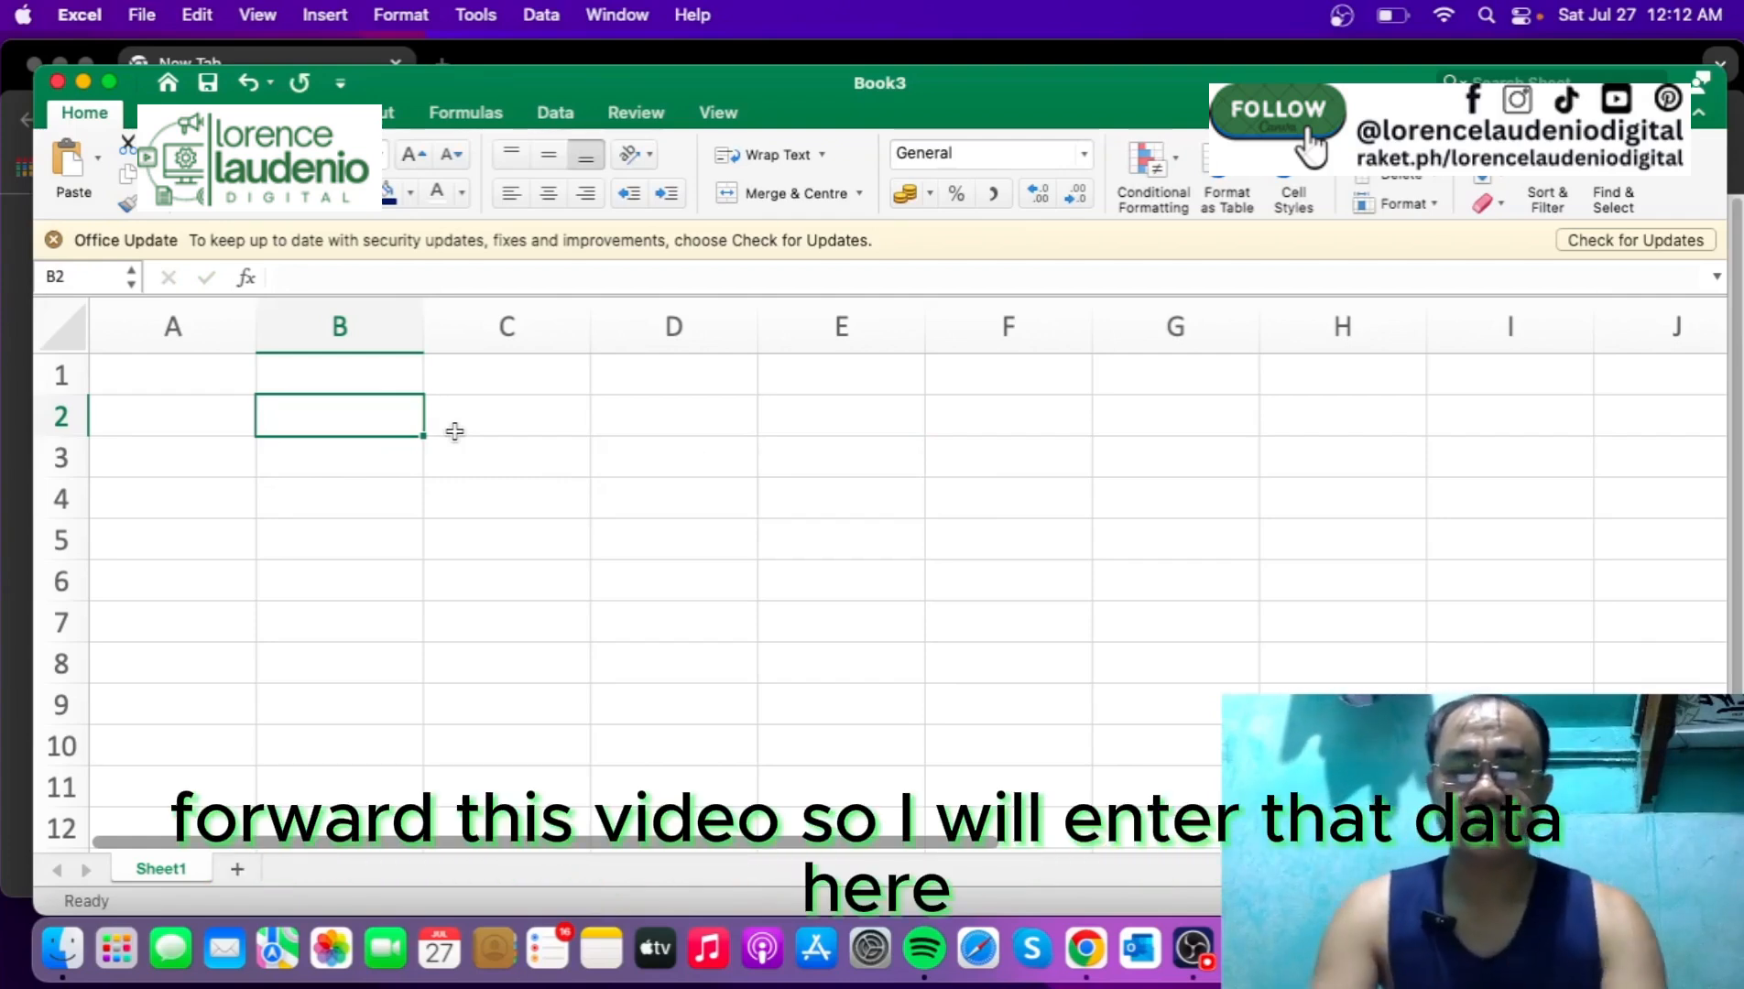
Step: Enter the title Total Sales in cell B1
key("Up")
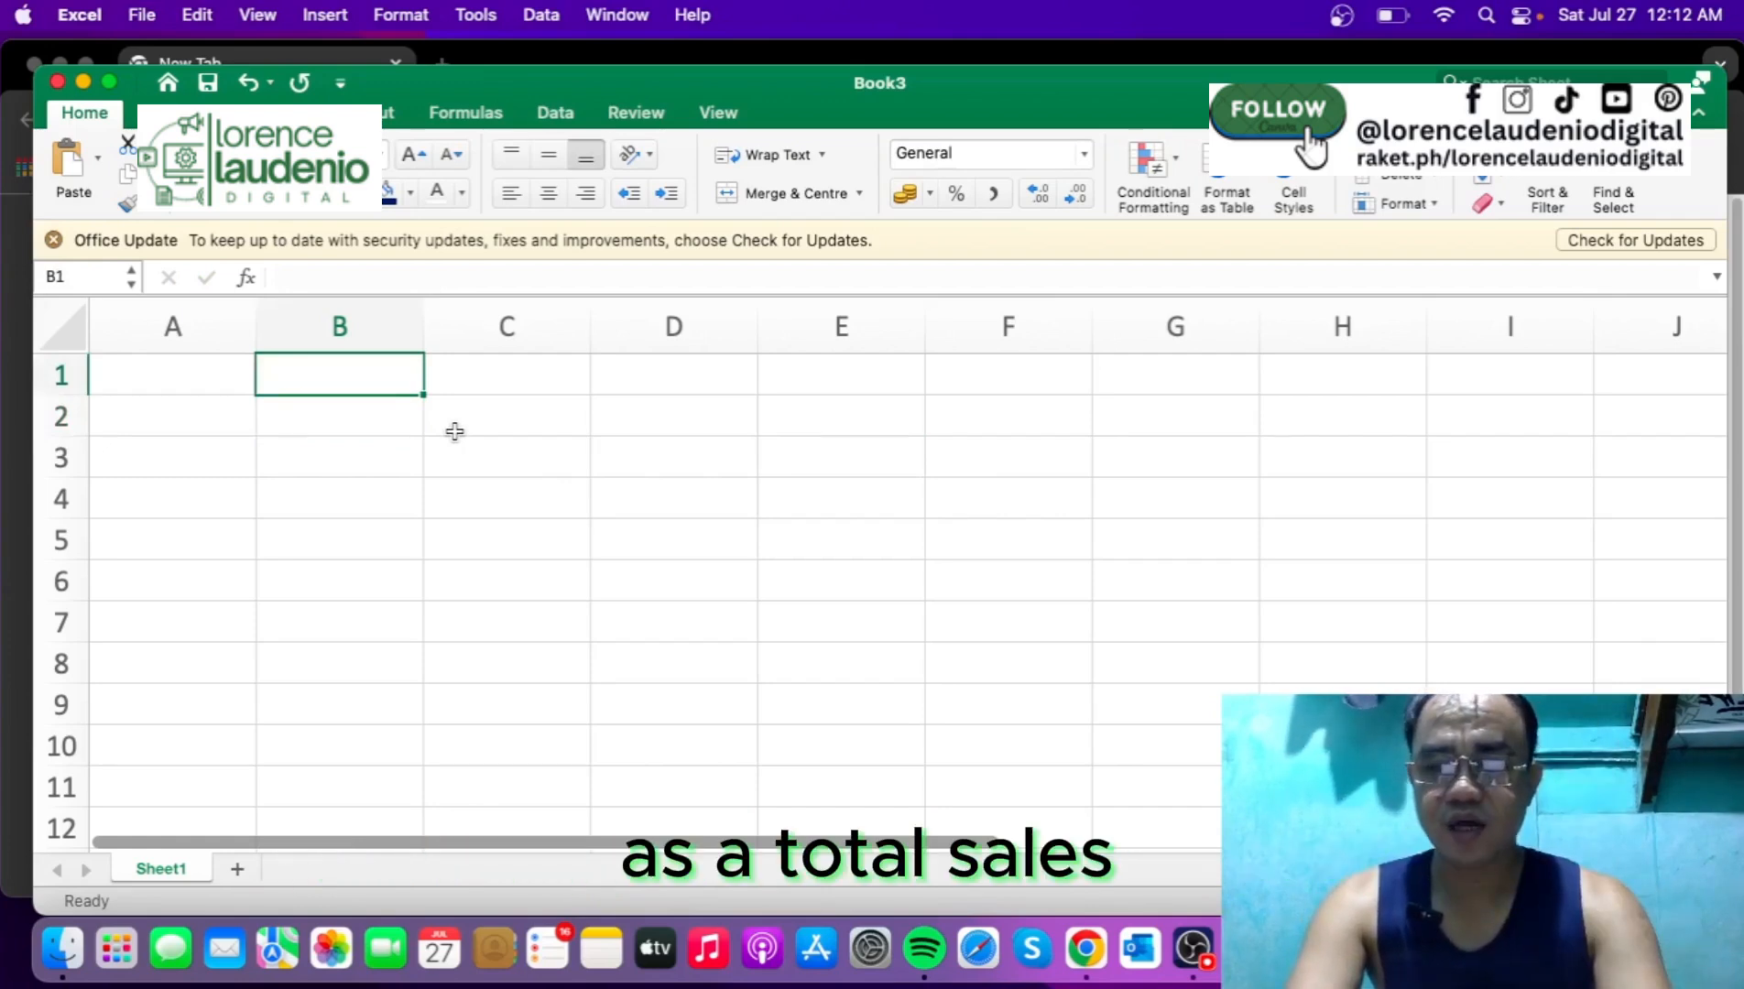
type("Total Sales")
key("Return")
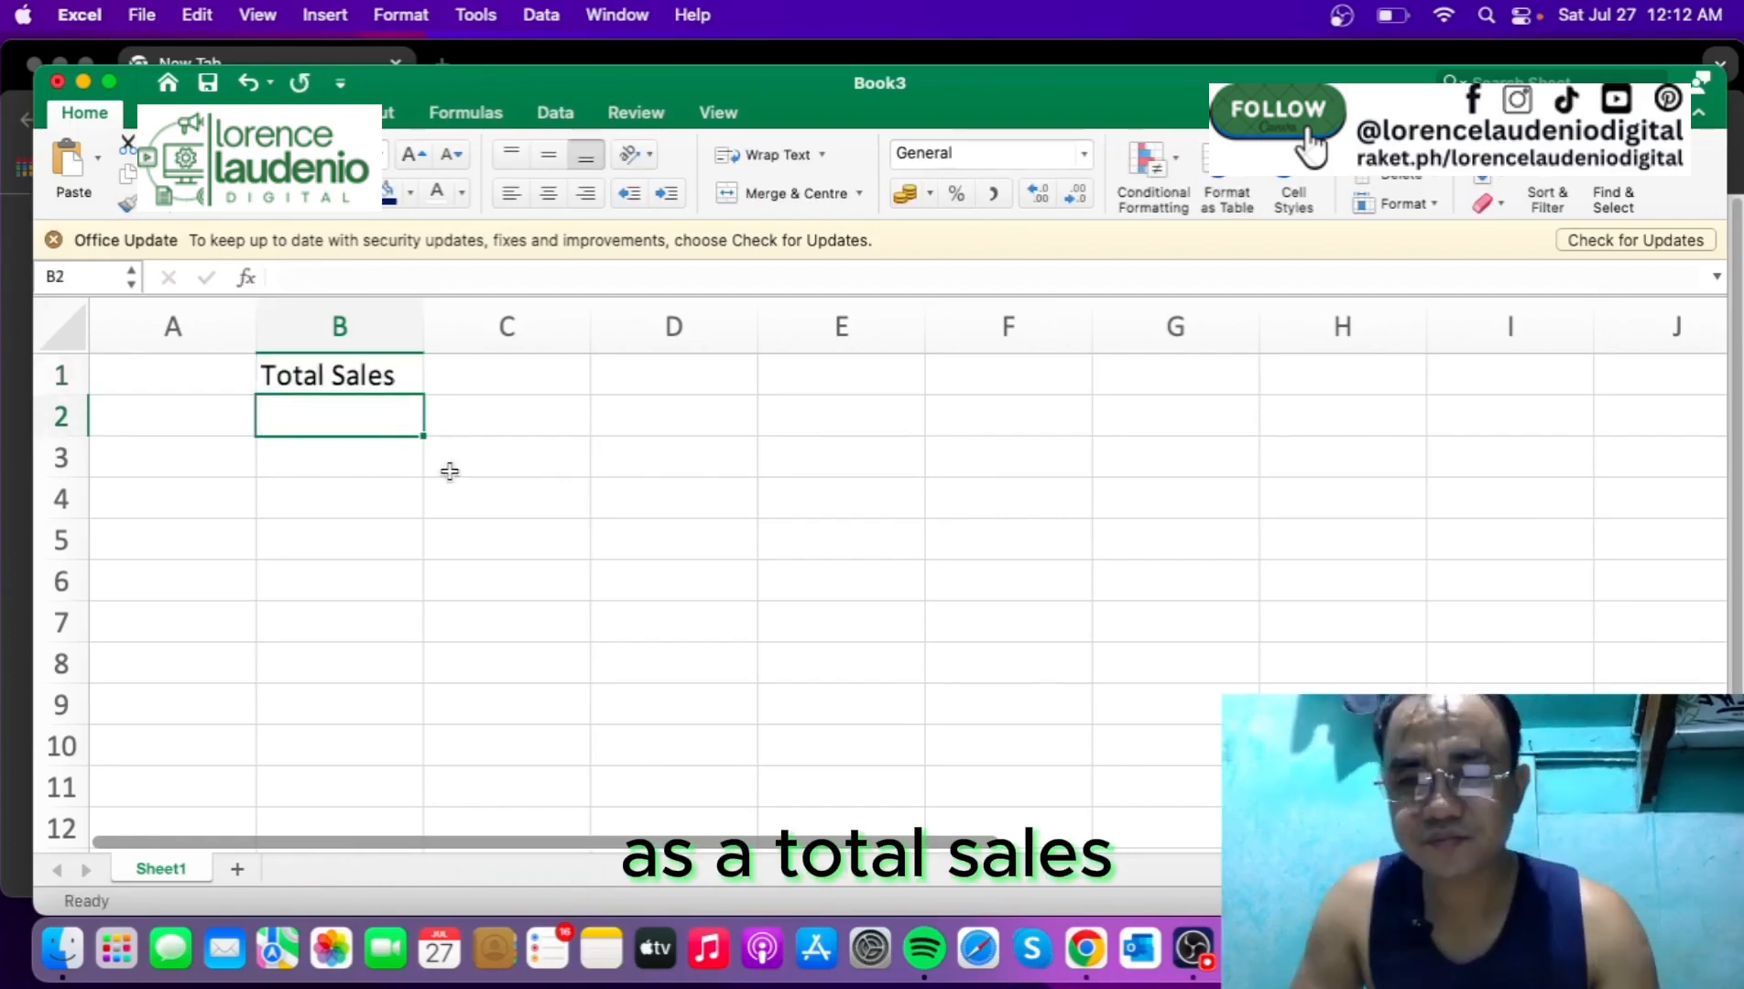
Step: Enter the column headers Salesperson, Region and Sales Amount in cells B3 to D3
key("Return")
type("Salesperson")
key("Tab")
type("Region")
key("Tab")
type("Sales Amount")
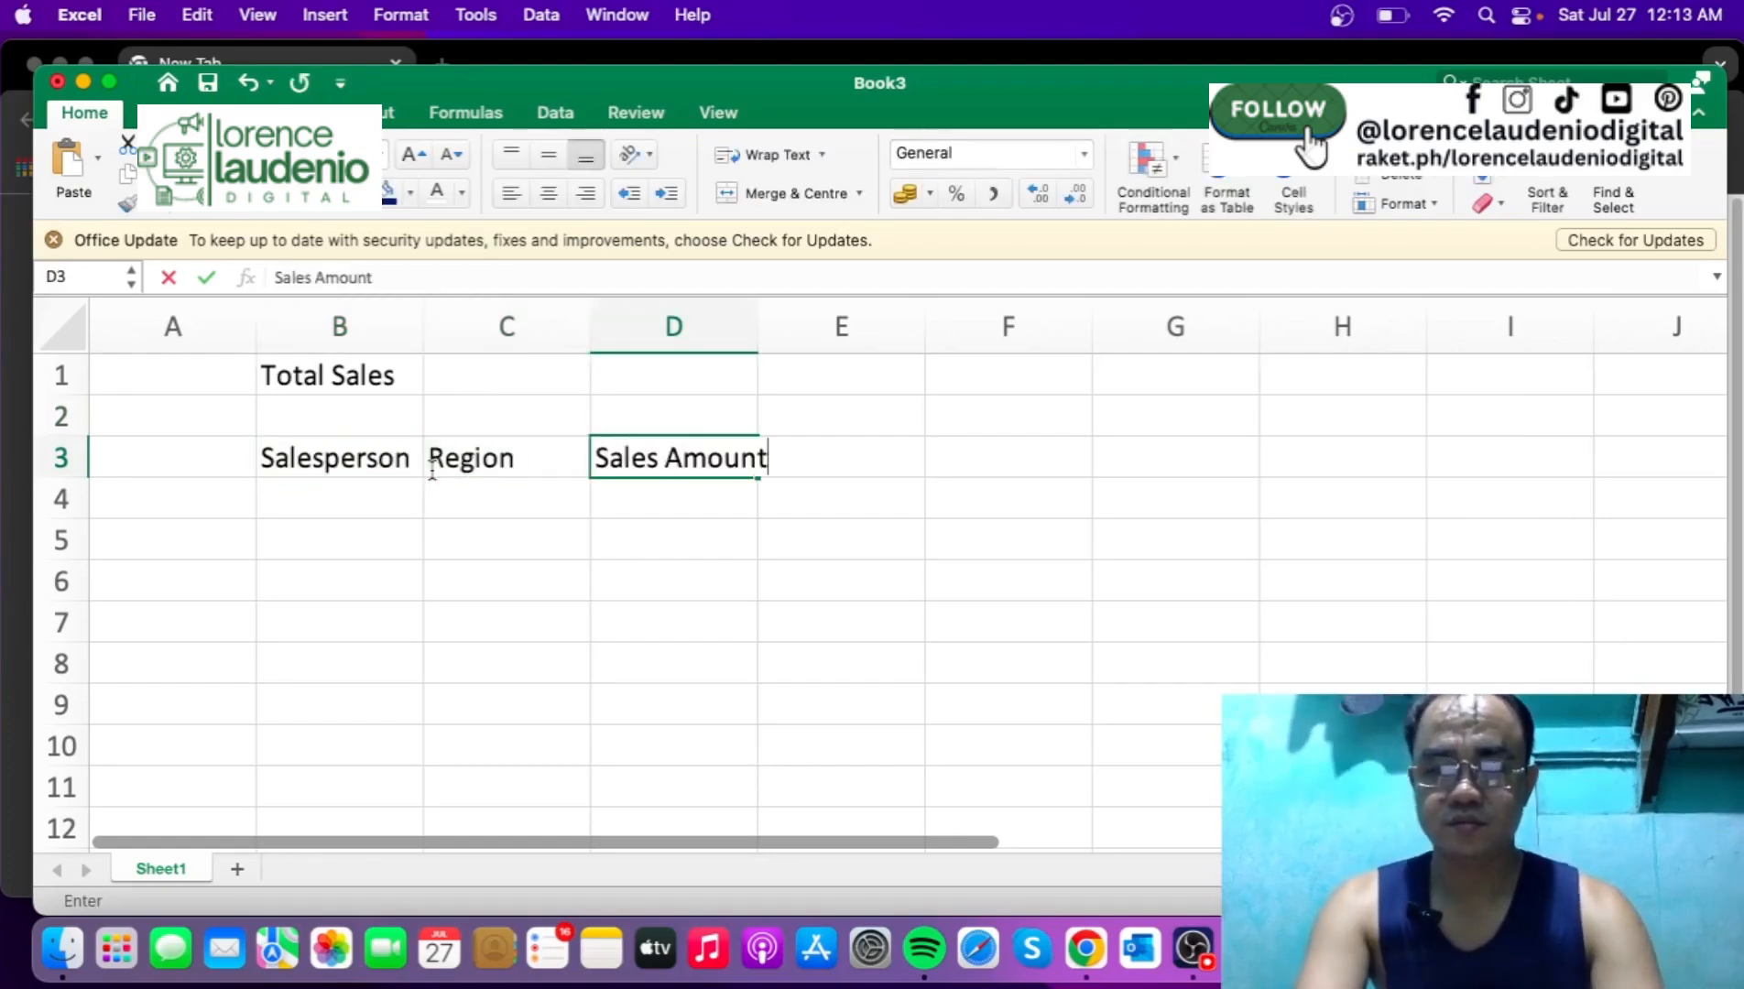
key("Return")
Step: Fill rows 4 and 5 with the salespeople's names, regions North and South, and sales amounts 500 and 300
type("John")
key("Tab")
type("North\t500")
key("Return")
type("Alice\tSouth\t")
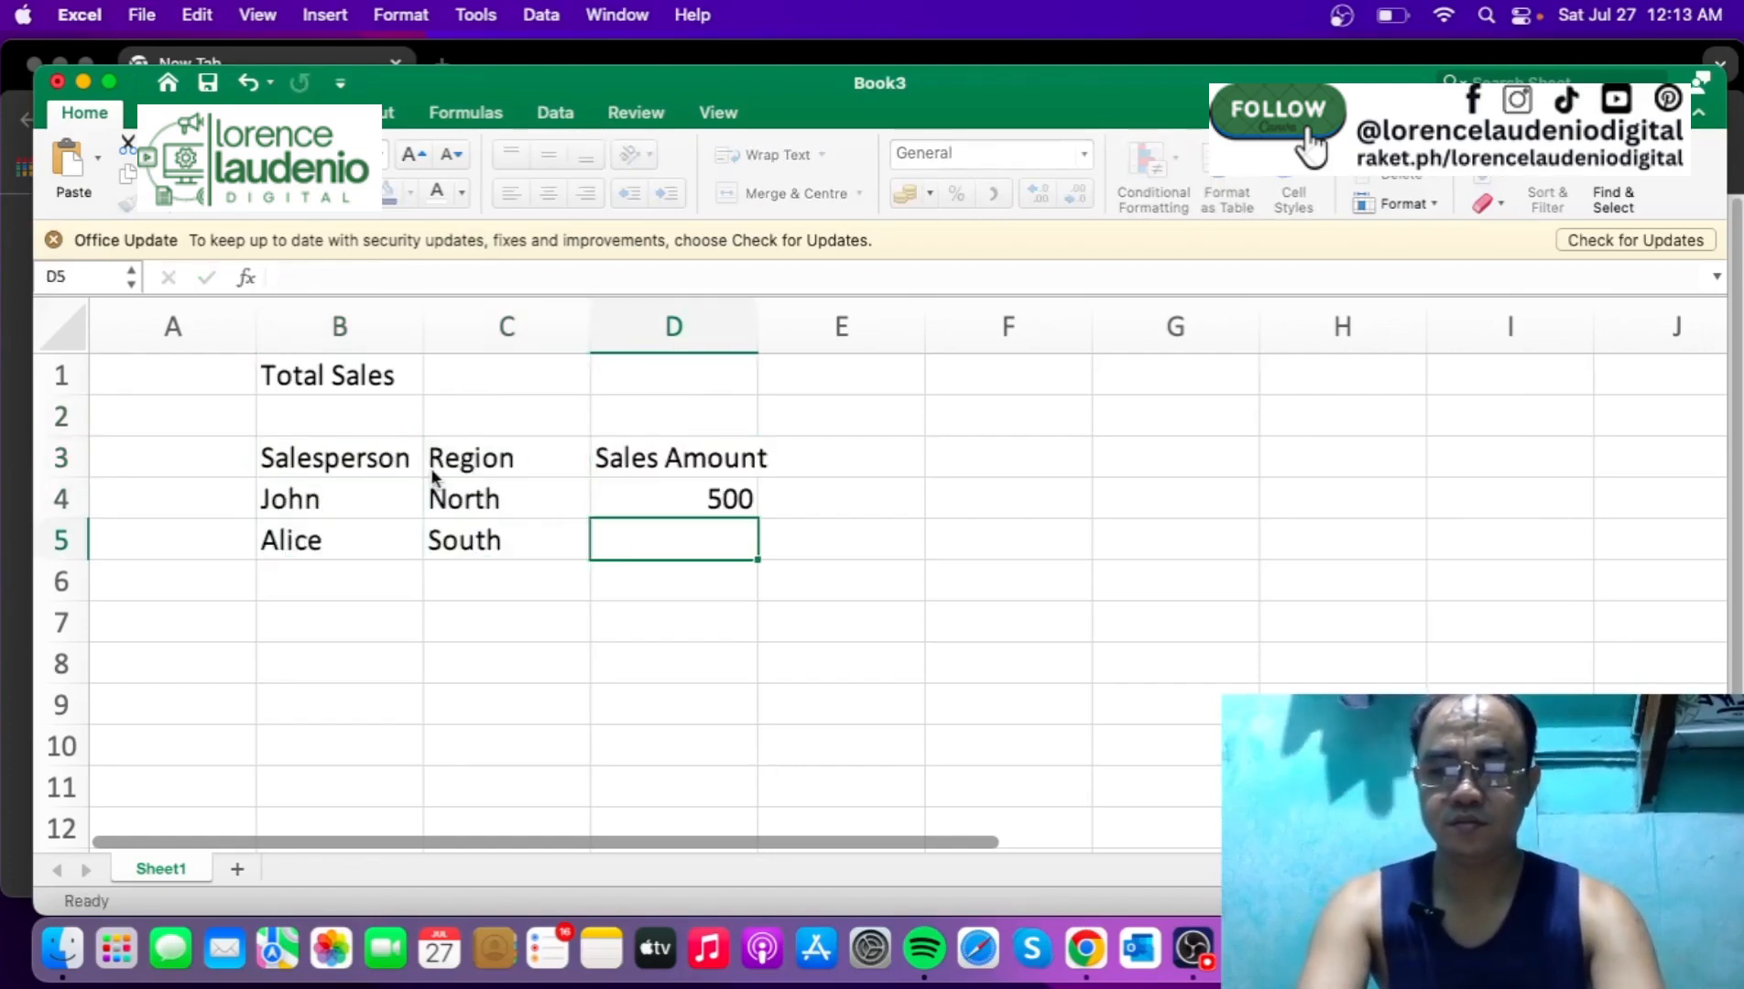
type("300")
key("Return")
Step: Fill rows 6 and 7 with the salespeople's names, regions North and East, and sales amounts 700 and 450
type("Mike\tNorth\t700")
key("Return")
type("Emma")
key("Tab")
type("East")
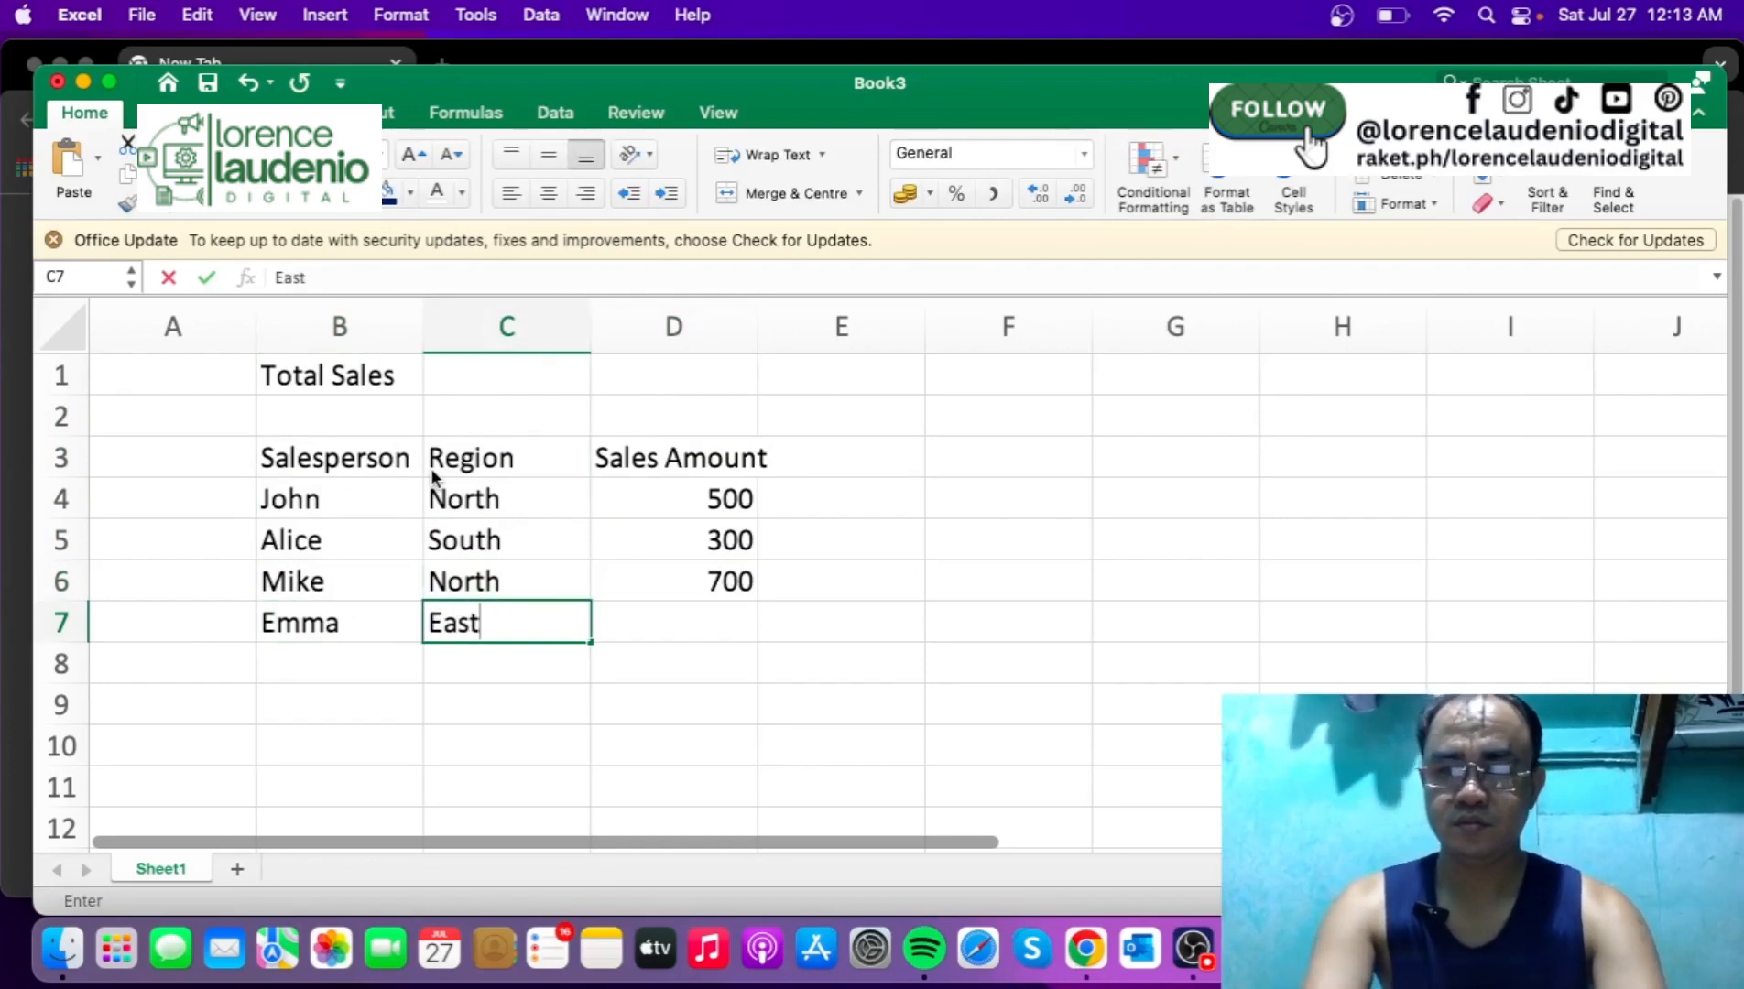
key("Tab")
type("450")
key("Return")
Step: Fill rows 8 and 9 with the salespeople's names, regions North and South, and sales amounts 600 and 350
type("Brian")
key("Tab")
type("North\t600")
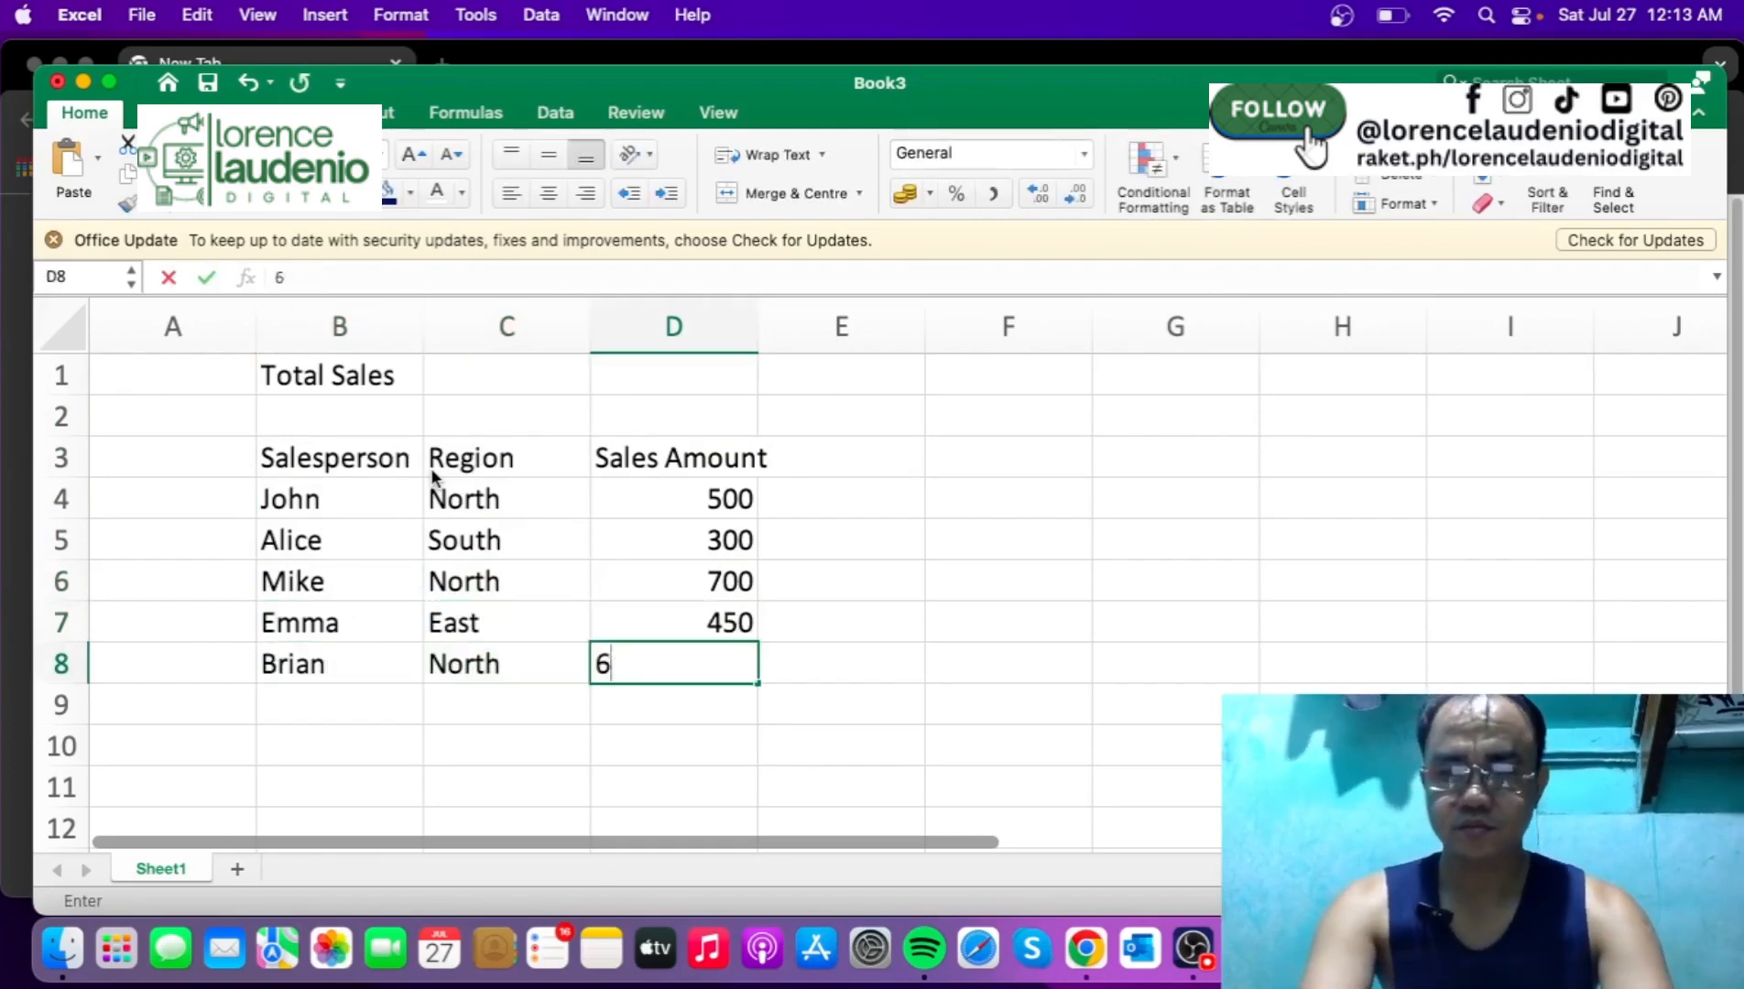
key("Return")
type("Sarah")
key("Tab")
type("South\t350")
key("Return")
Step: Fill rows 10 and 11 with the salespeople's names, regions West and North, and sales amounts 400 and 800
type("David\tWest\t400")
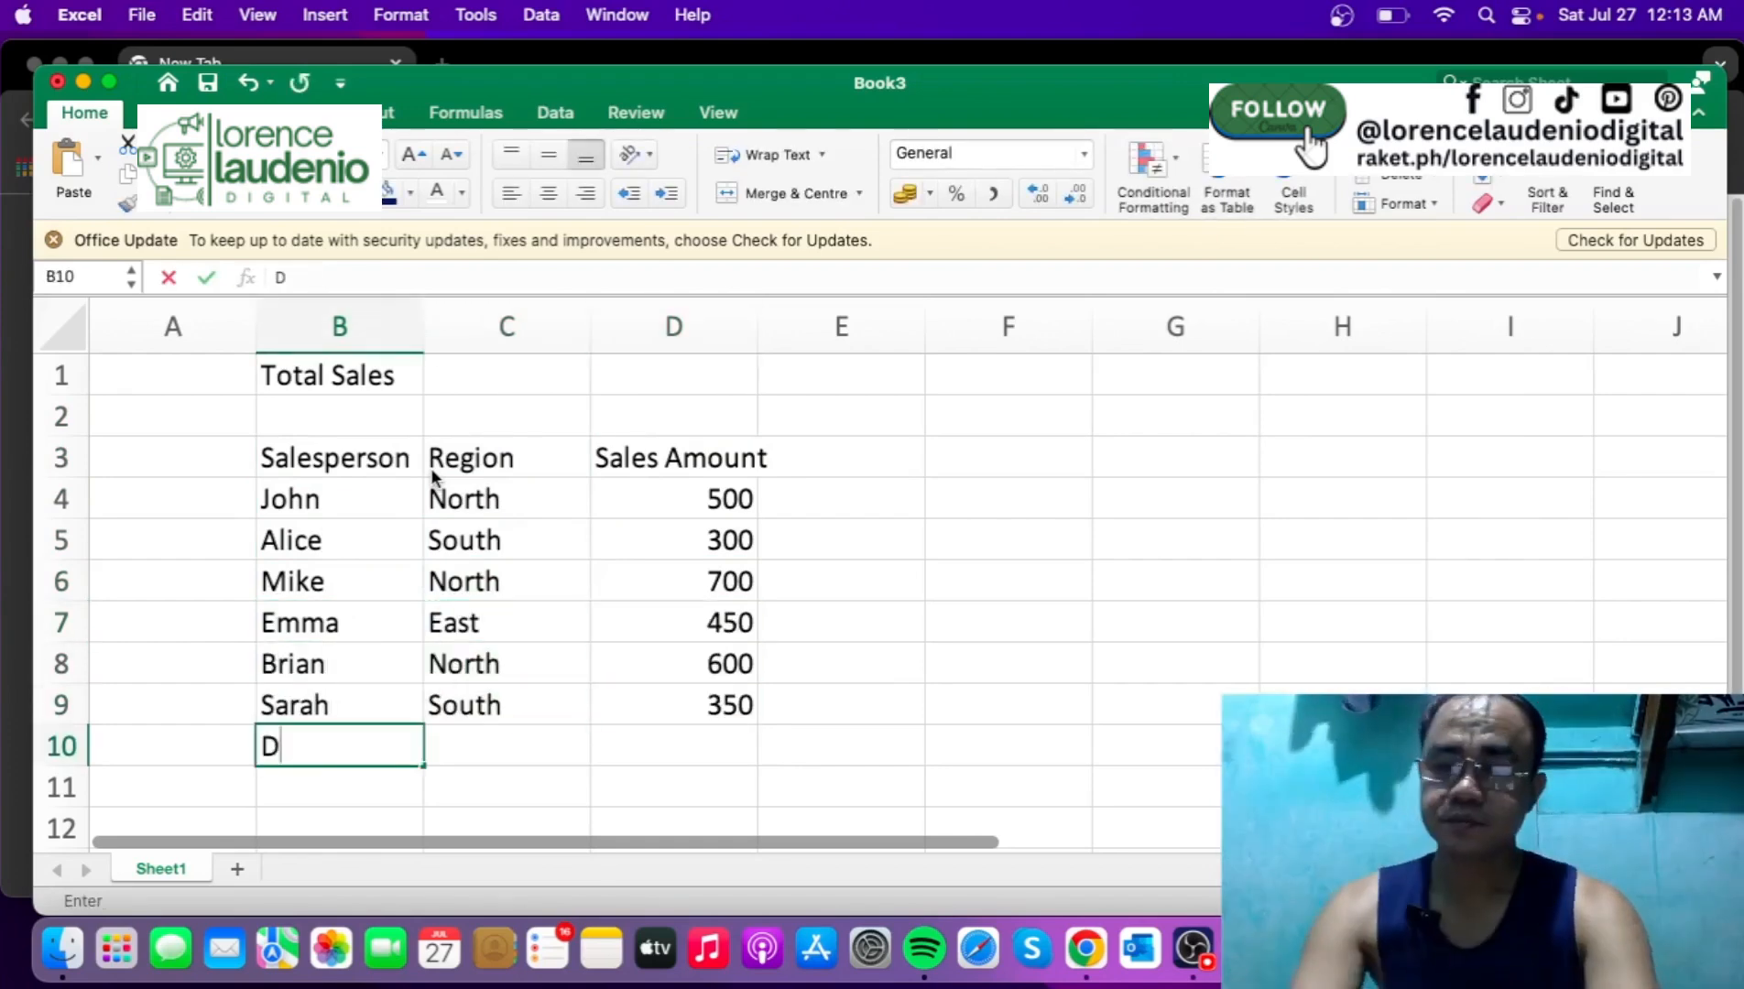
key("Return")
type("Laura")
key("Tab")
type("North")
key("Tab")
type("800")
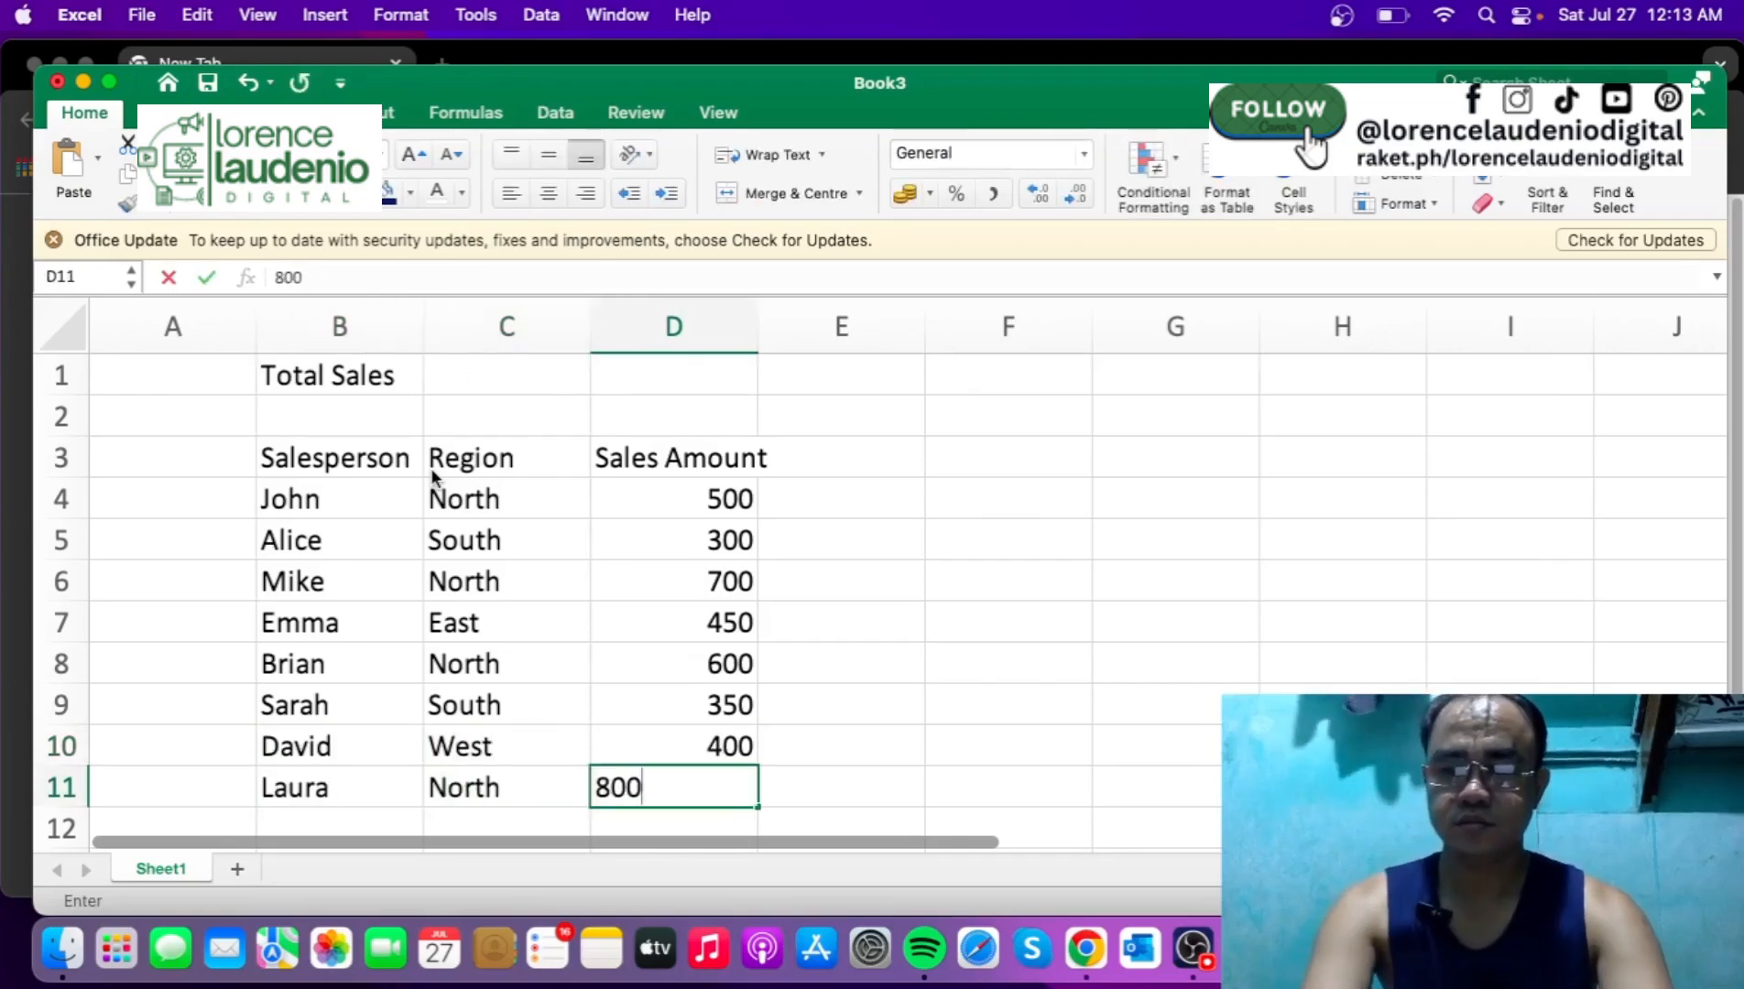
key("Tab")
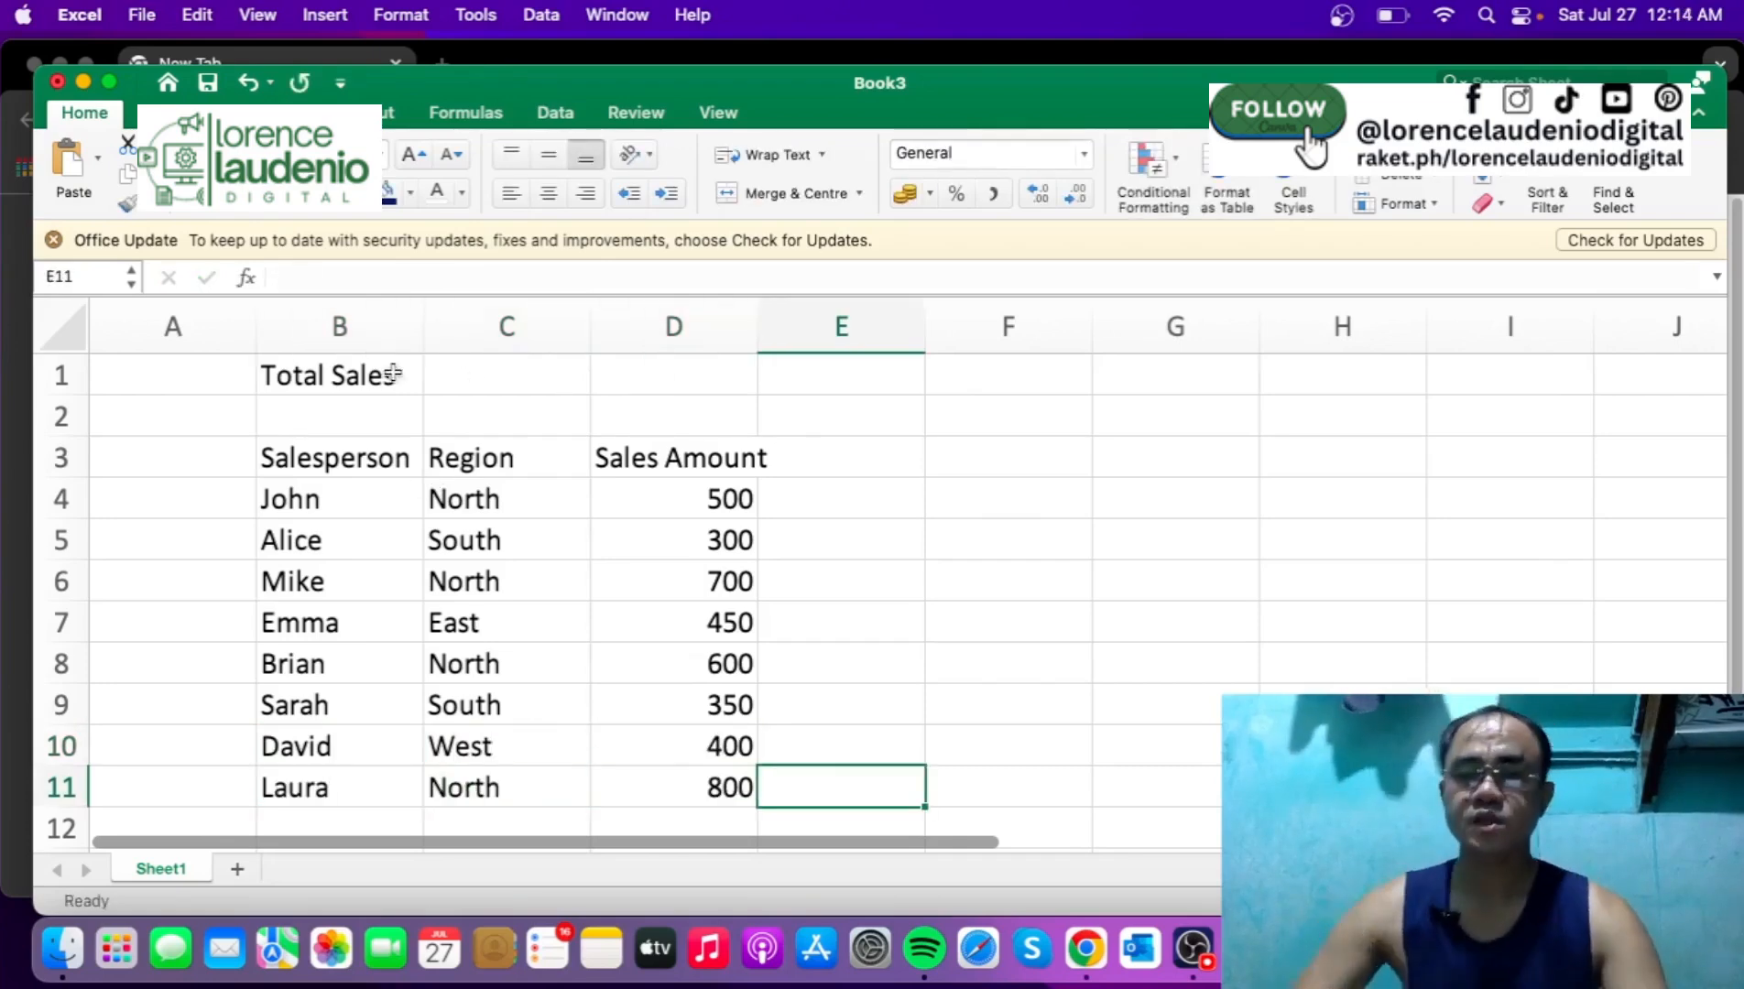
Step: Set the width of empty column A to 3
right_click(214, 326)
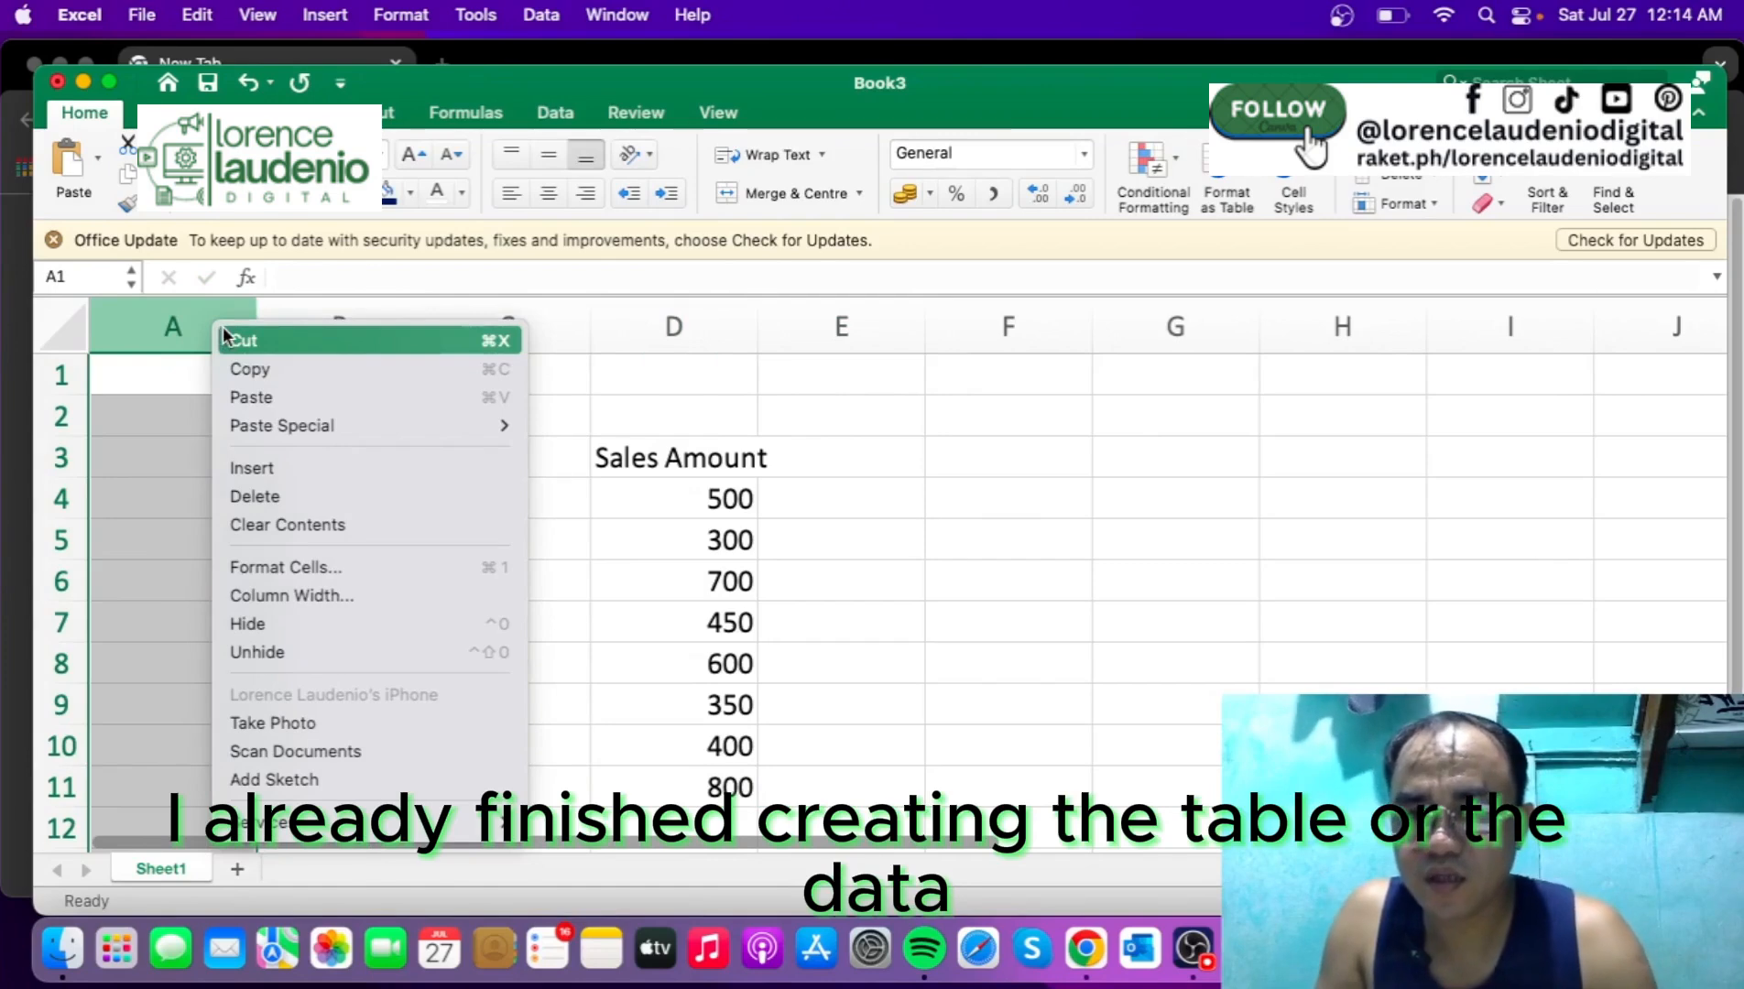
left_click(333, 595)
type("3")
key("Return")
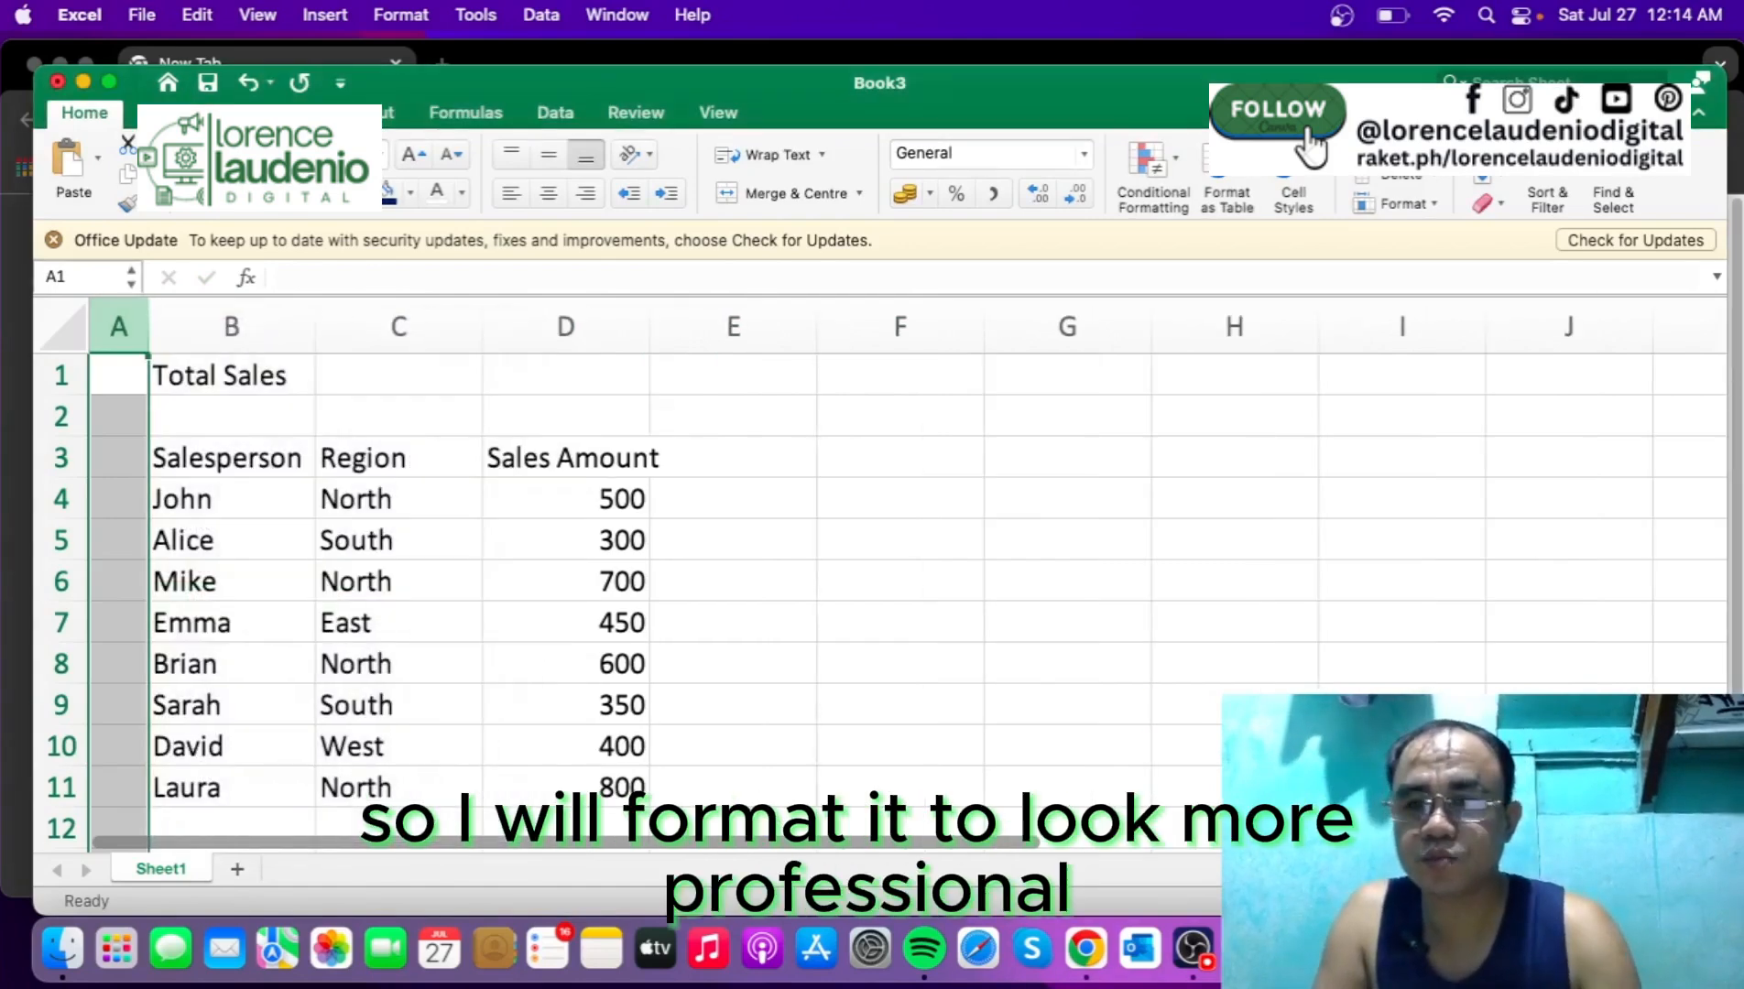
Step: Enlarge the Total Sales title in B1 by two font sizes and make it bold dark blue
left_click(229, 376)
left_click(424, 159)
left_click(424, 158)
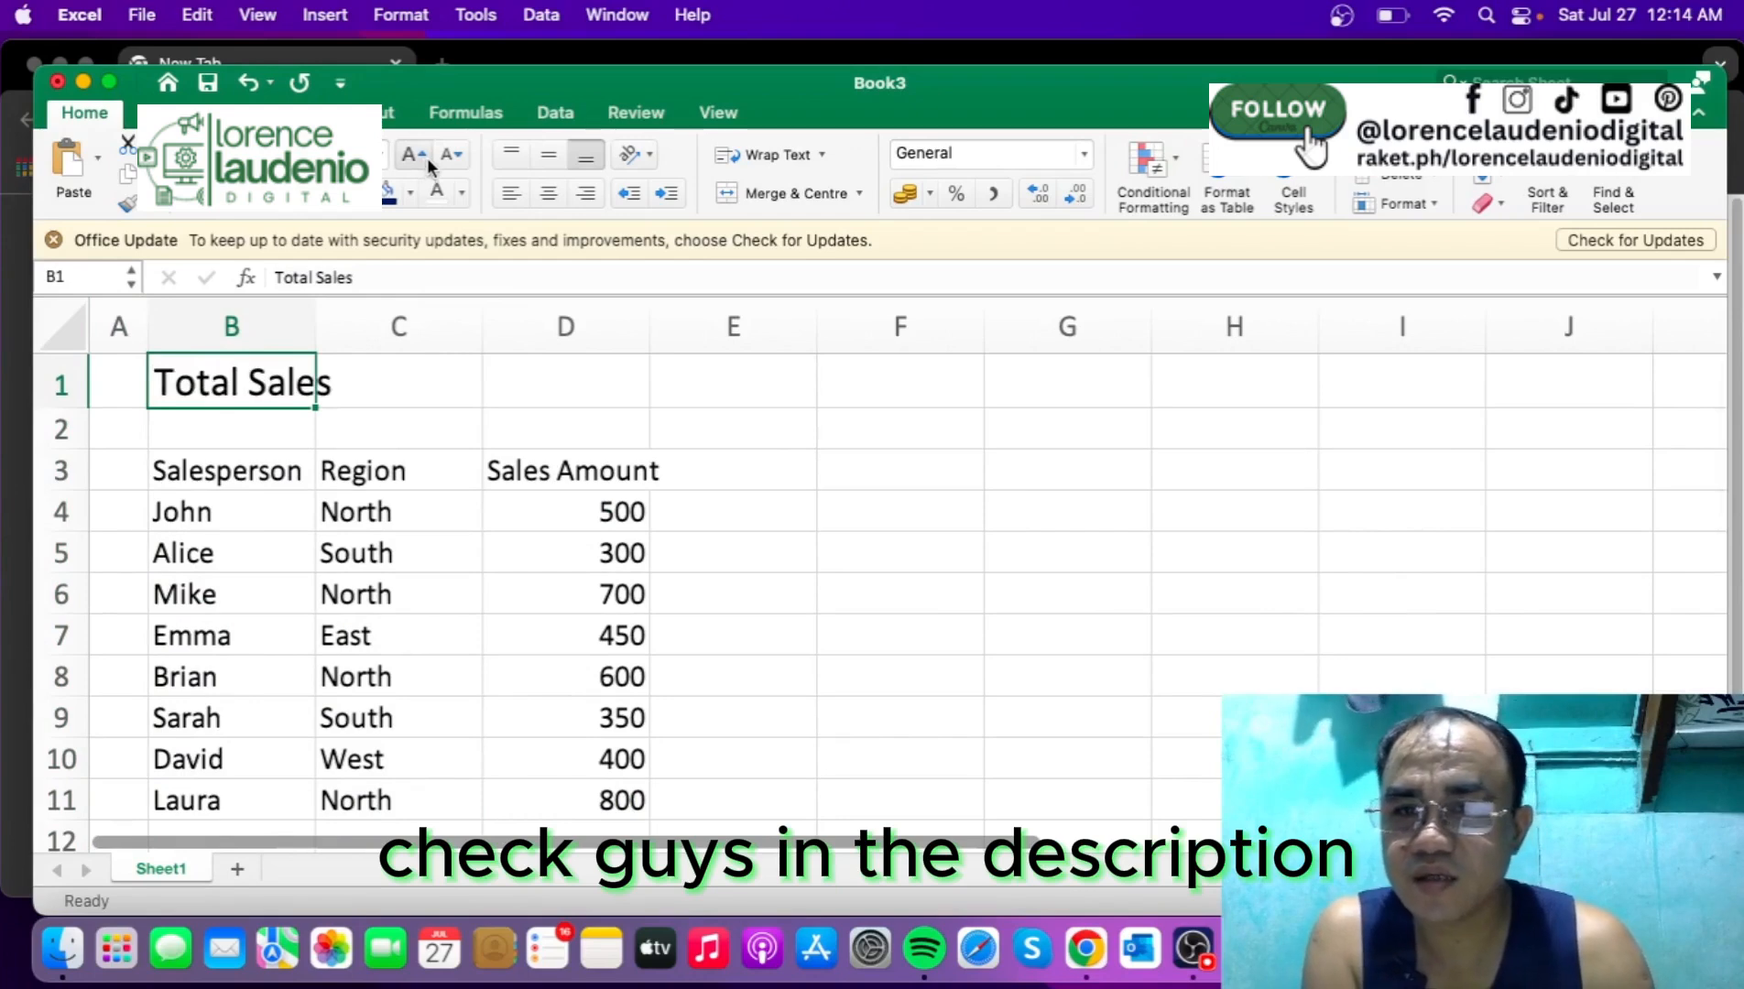
left_click(424, 155)
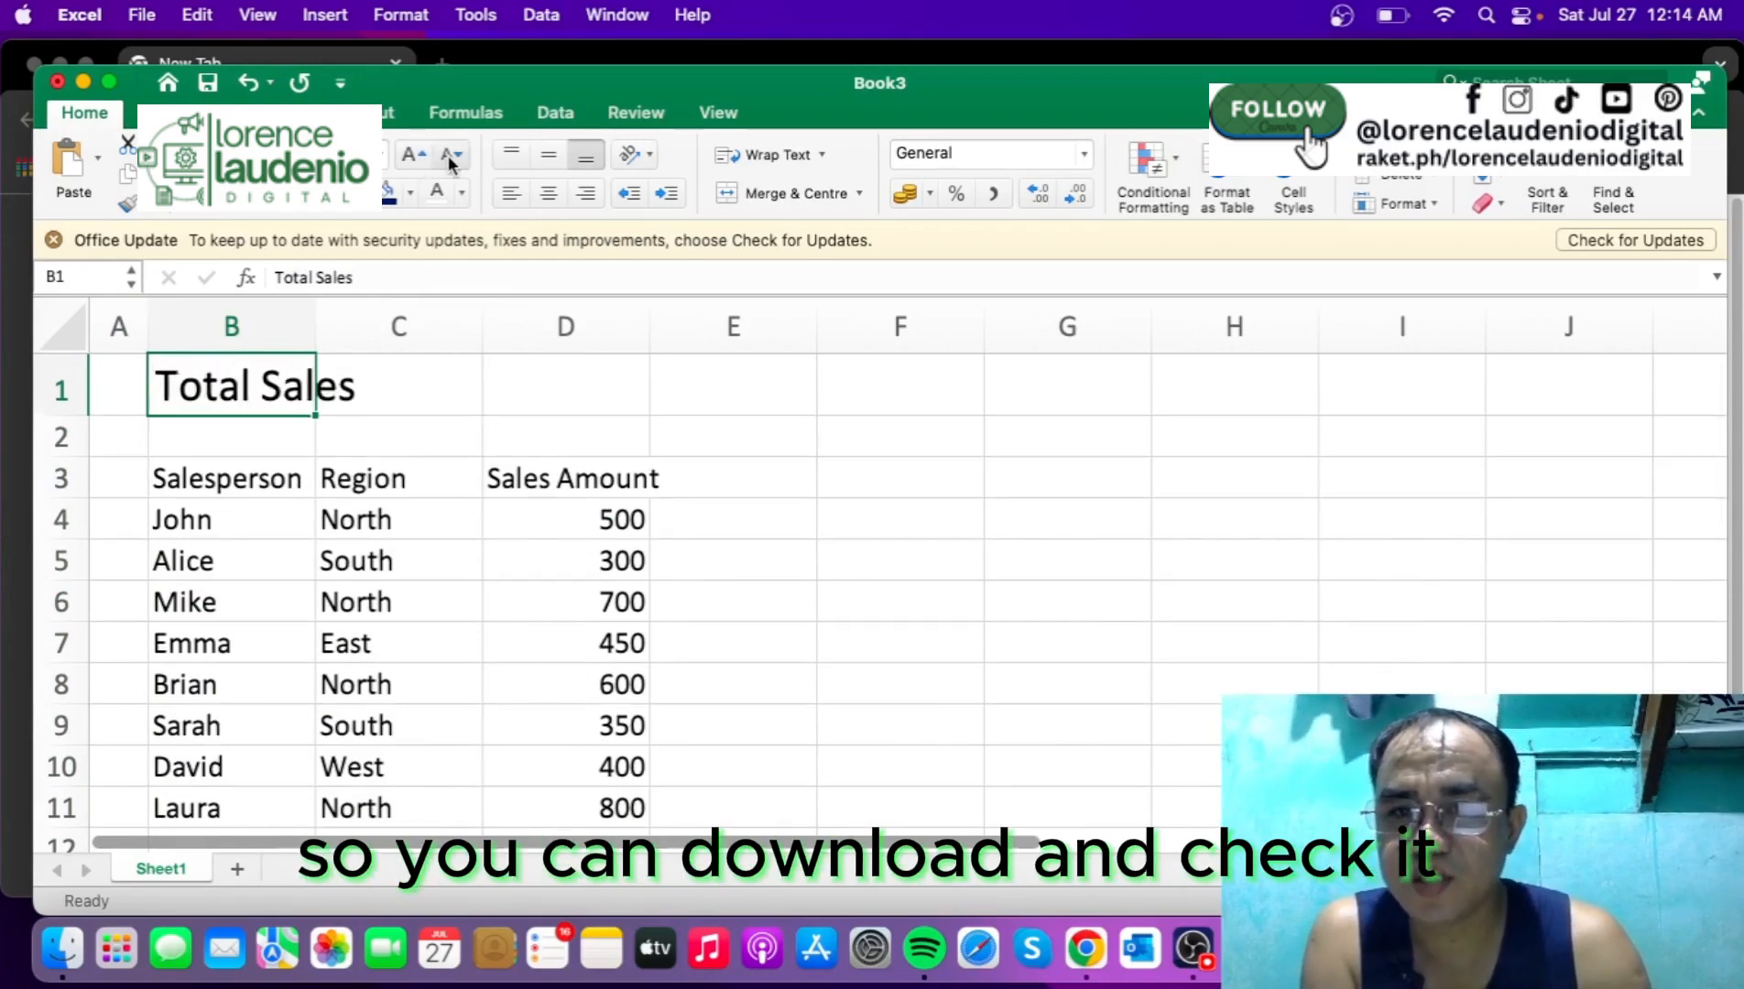
left_click(448, 155)
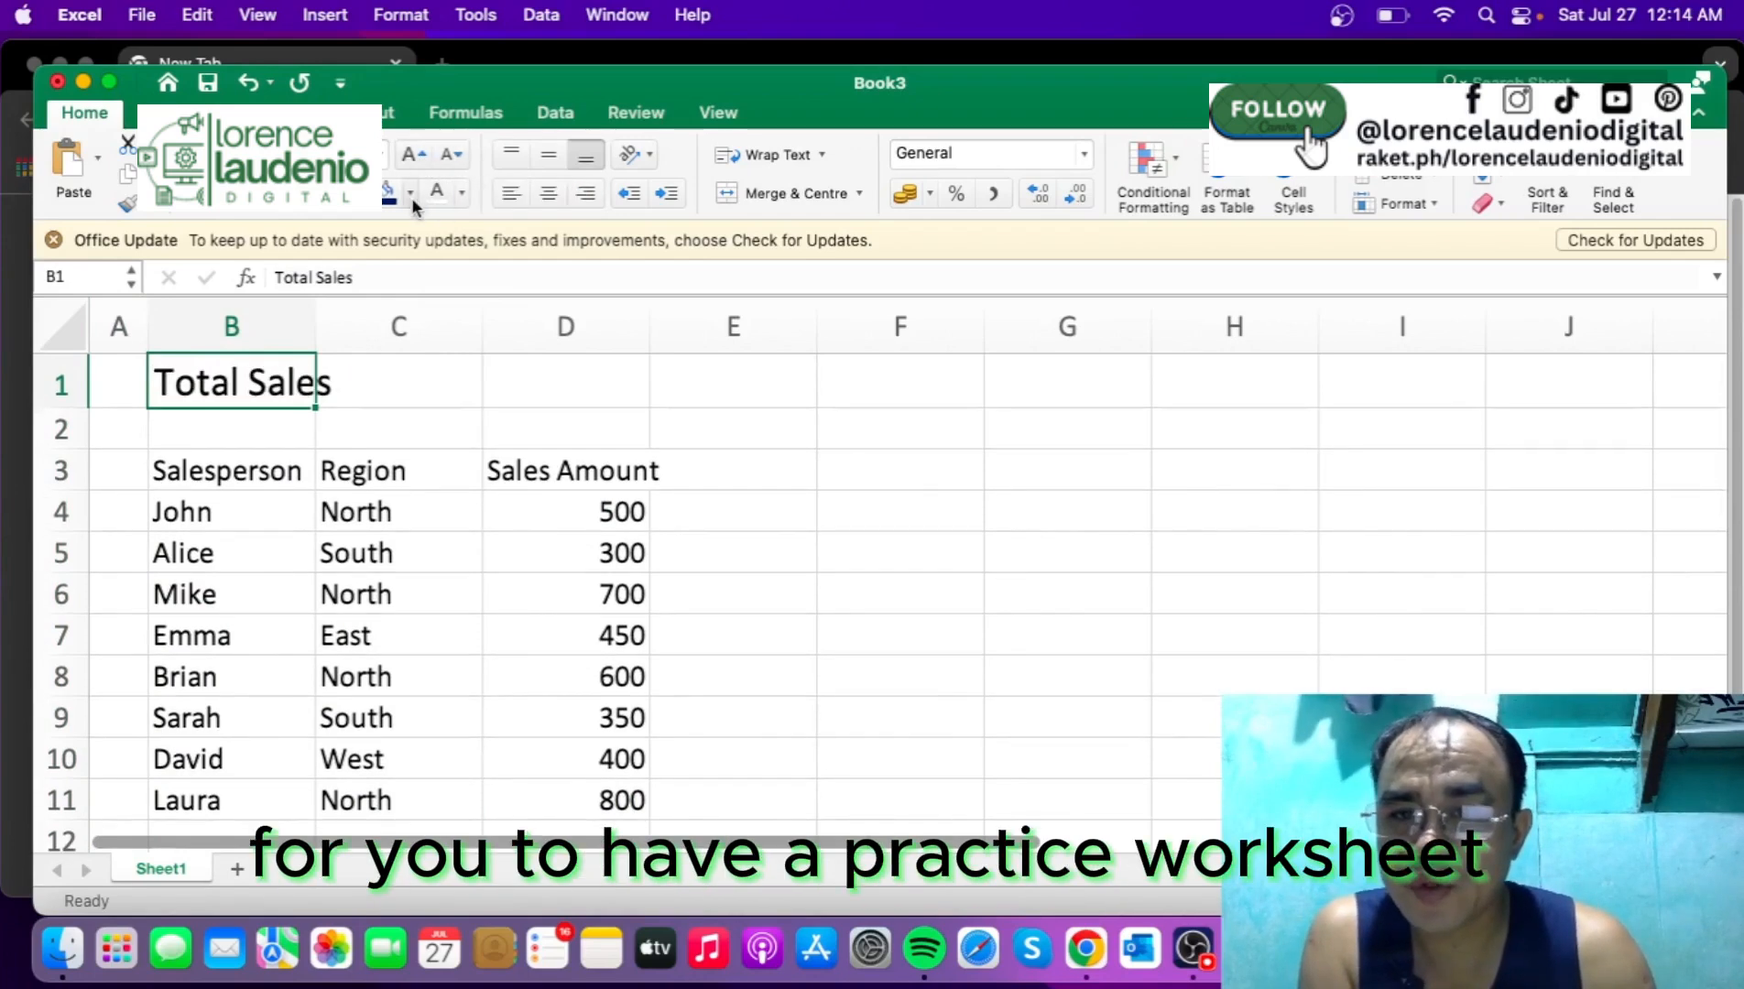
left_click(463, 195)
left_click(627, 486)
left_click(174, 194)
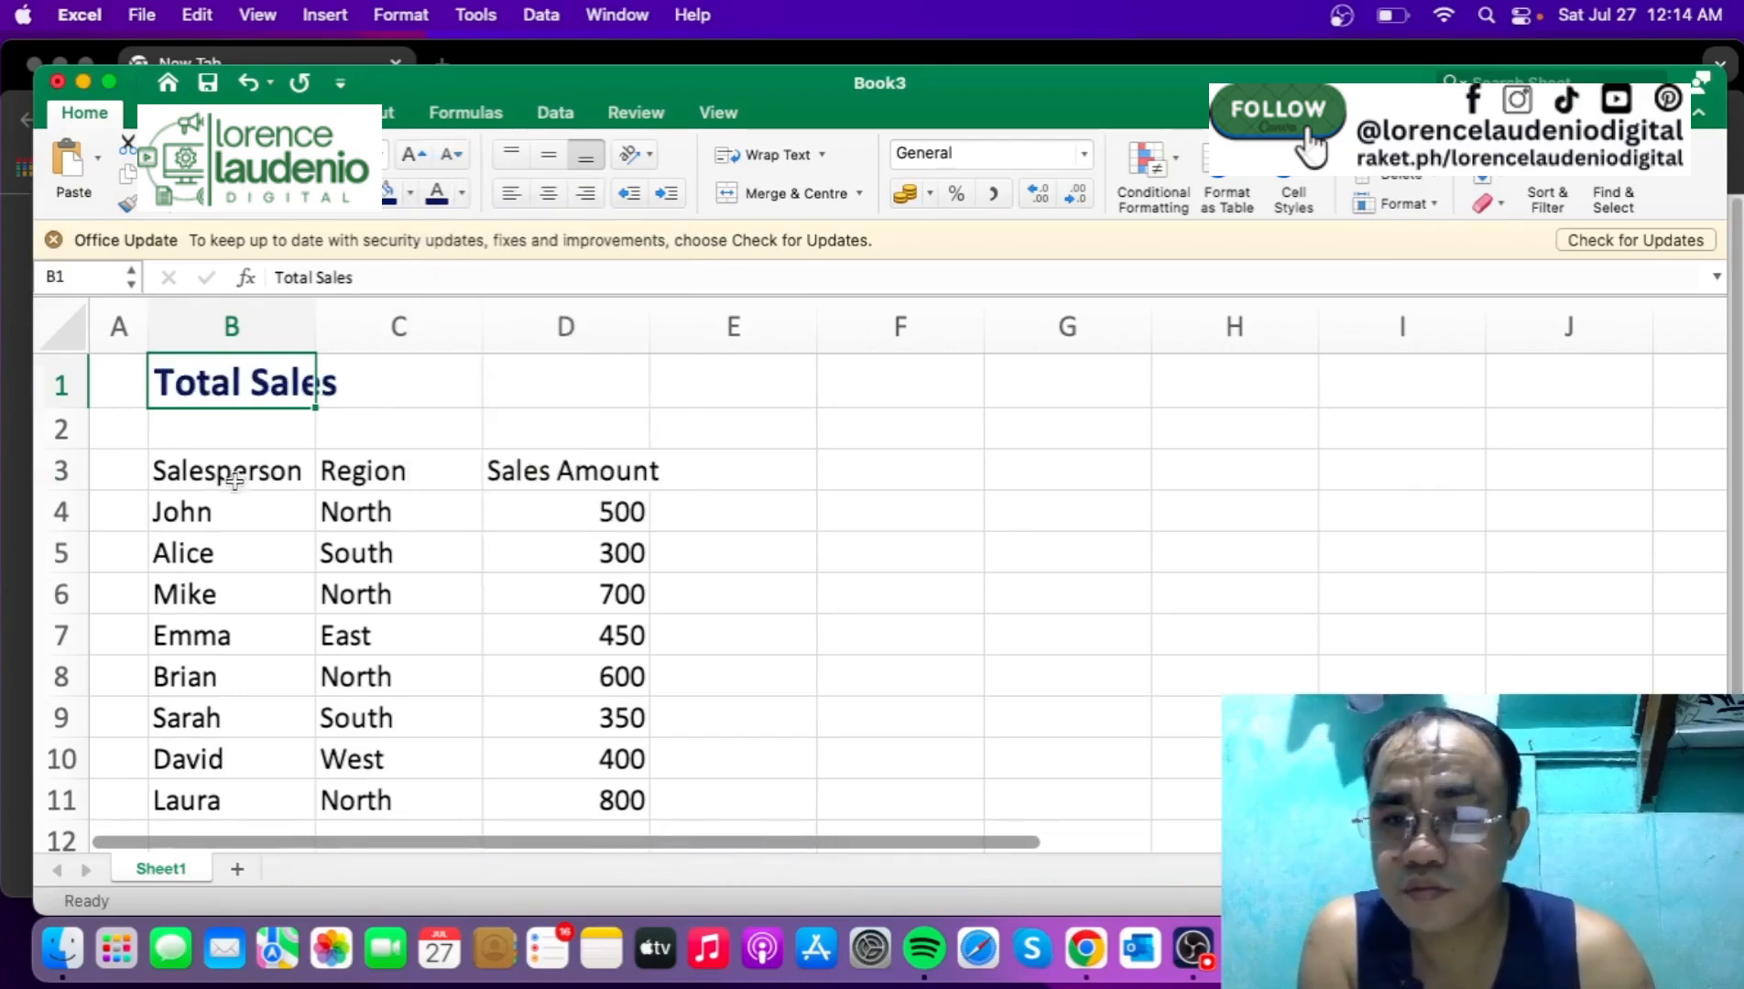
Step: Format the table header row B3:D3 with a dark blue fill and bold white text
left_click(387, 191)
left_click(466, 197)
left_click_drag(234, 475, 584, 799)
left_click(441, 310)
left_click(174, 194)
Step: Apply all borders to the table B3:D11 and autofit the width of column D
left_click(360, 194)
left_click(412, 429)
double_click(650, 327)
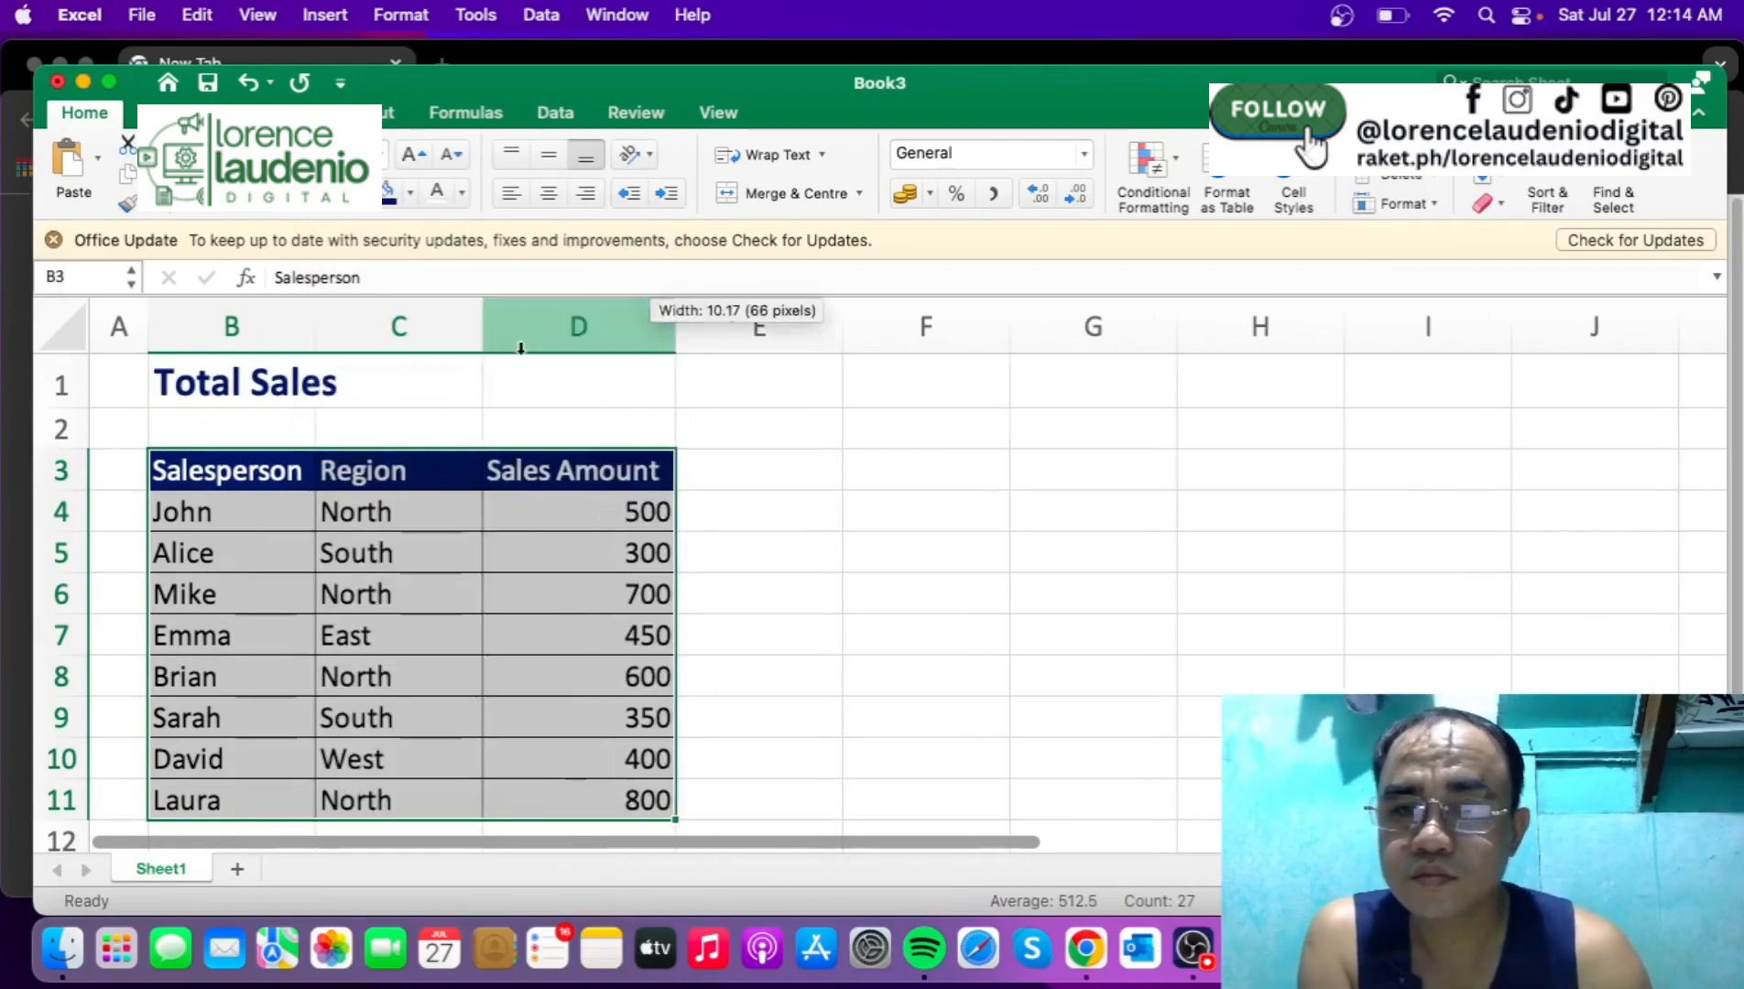
Step: Add a bottom border beneath the title across B1:D1 and shrink the height of empty row 2
left_click_drag(234, 383, 586, 383)
left_click(463, 194)
left_click(360, 194)
left_click(467, 627)
left_click(760, 511)
left_click_drag(60, 450, 64, 433)
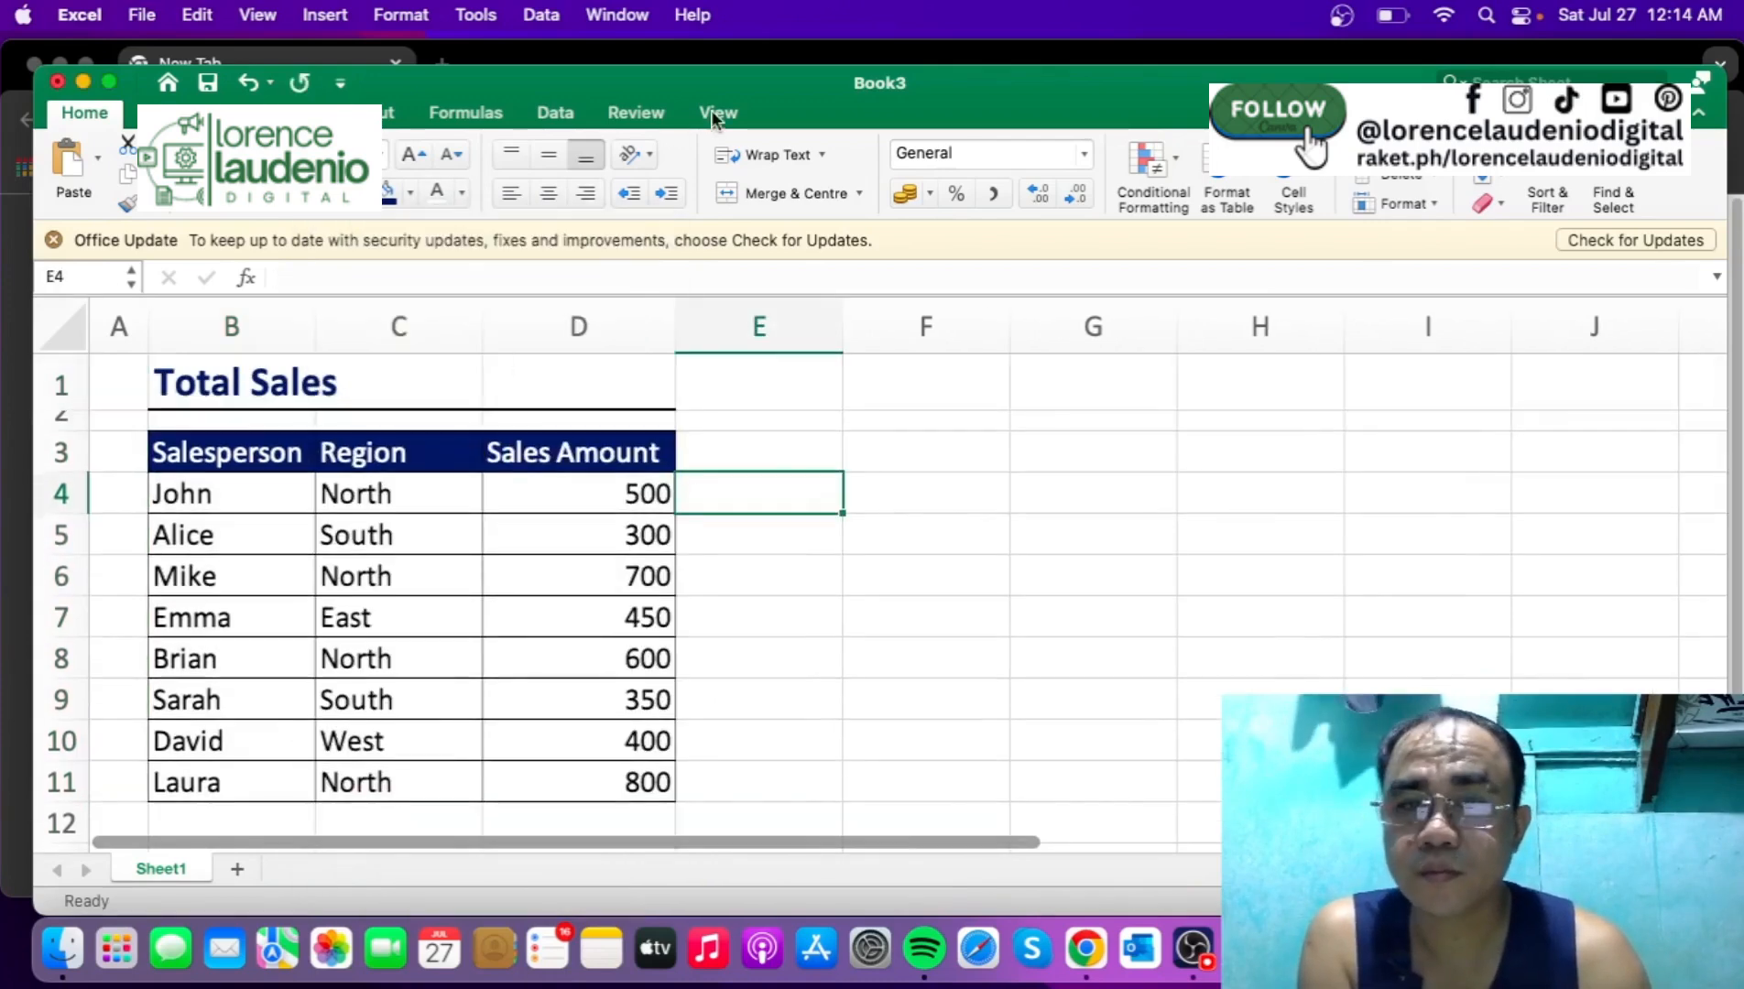
Step: Turn off the sheet's gridlines and set the width of column E to 3
left_click(718, 111)
right_click(778, 327)
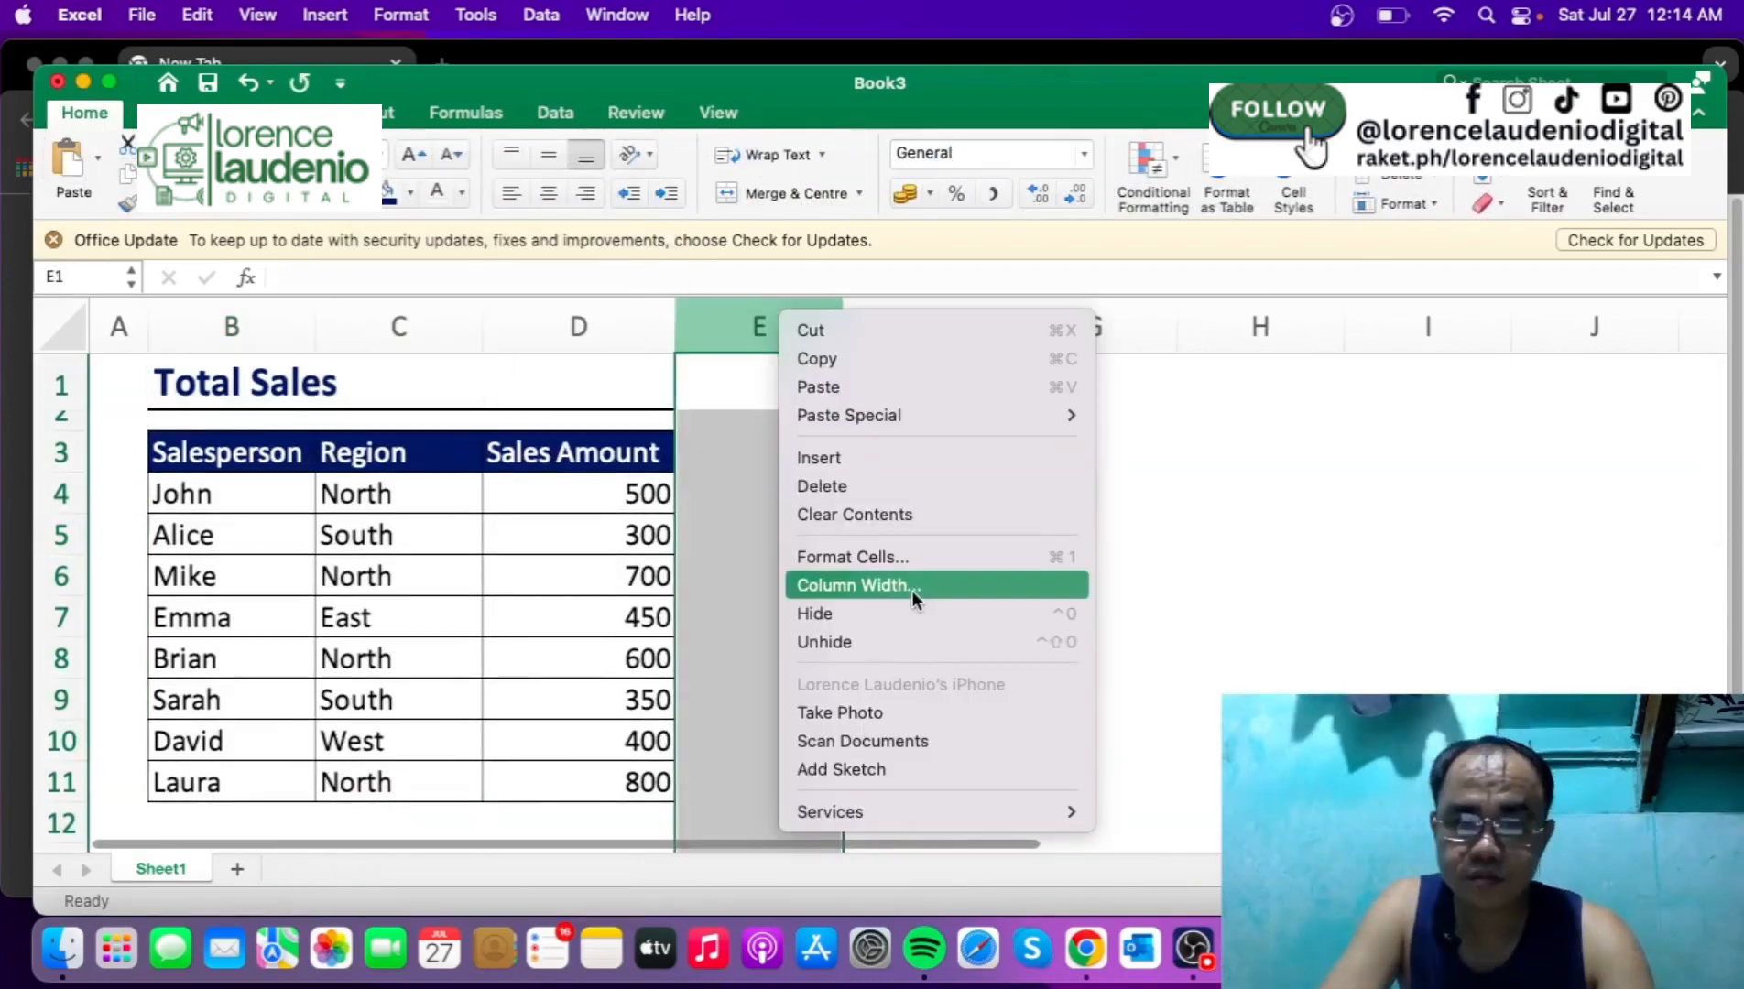
left_click(915, 596)
type("3")
key("Return")
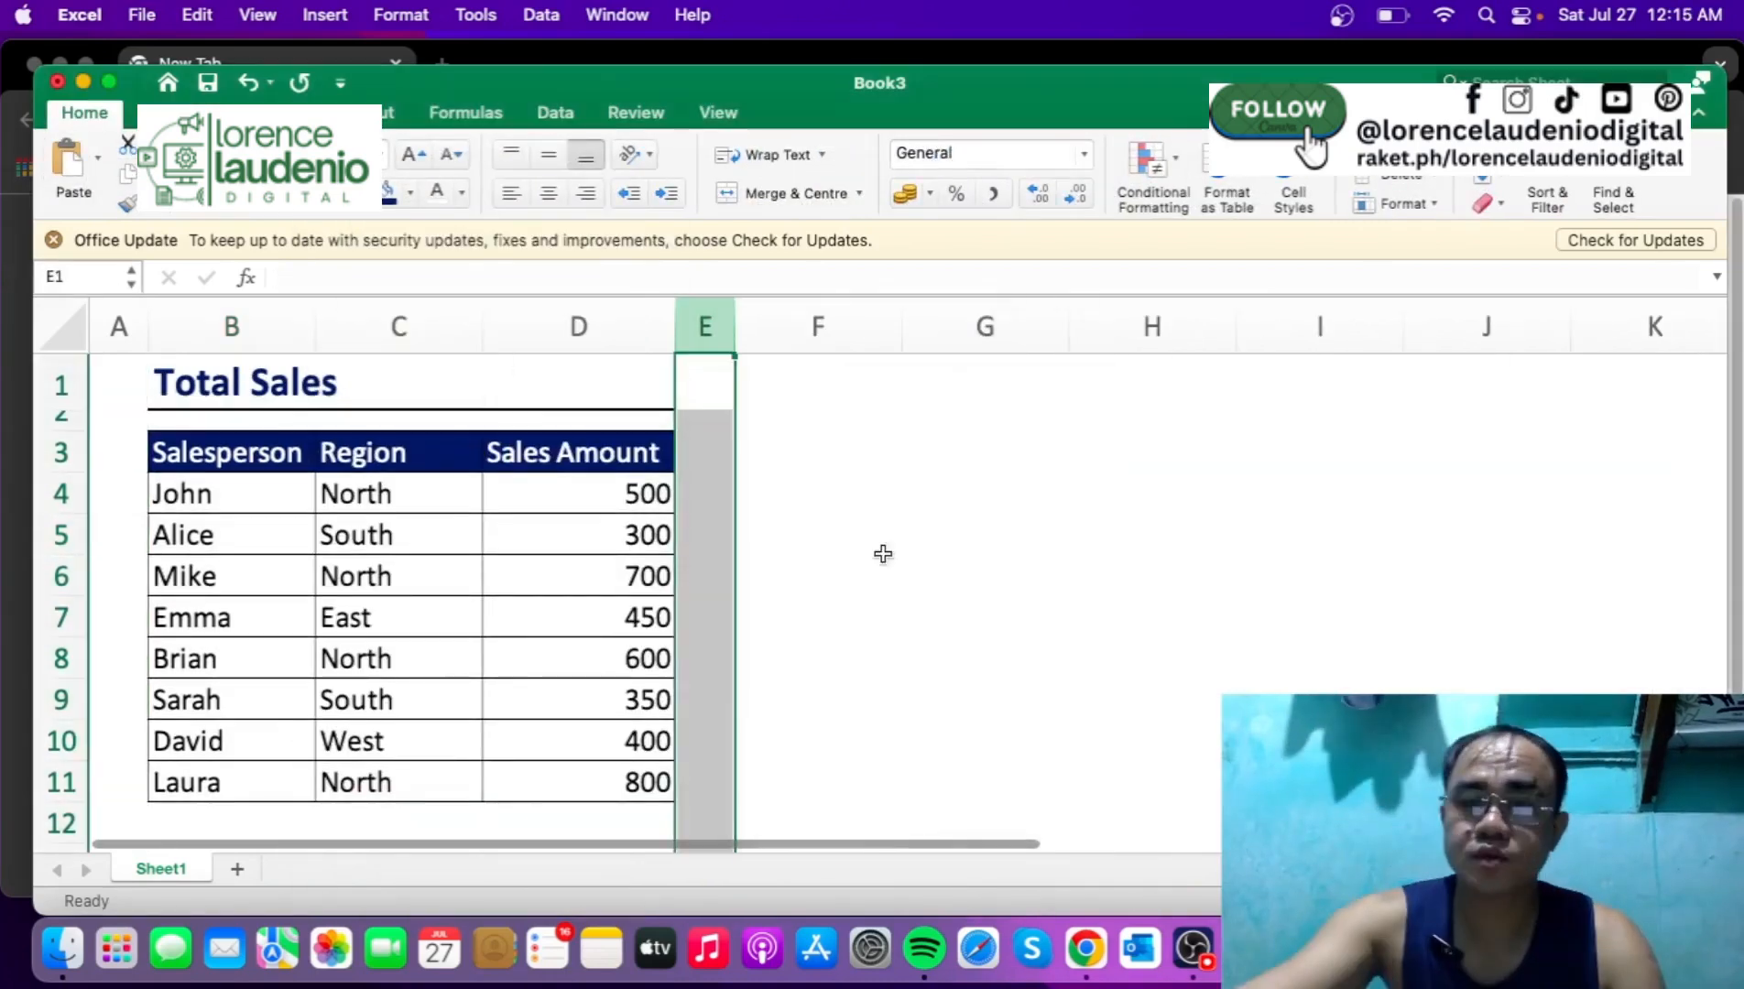
left_click(887, 491)
Step: Review the Salesperson, Region and Sales Amount headers and the region entries in column C
left_click(263, 461)
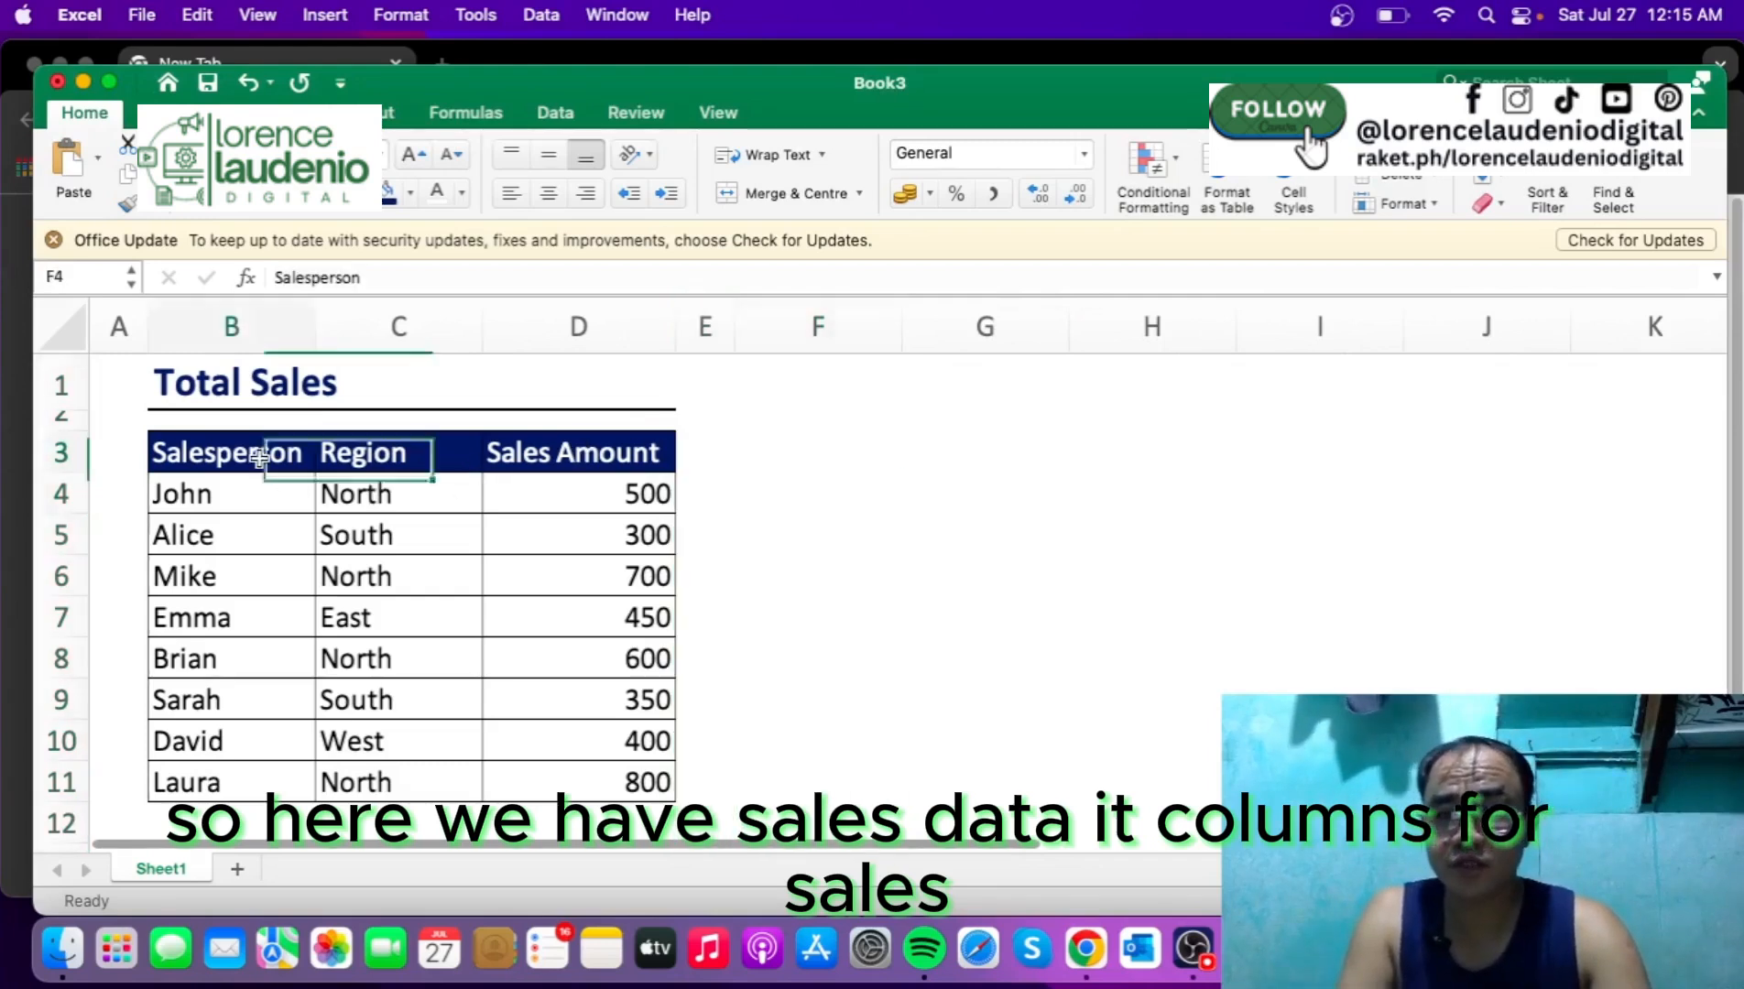
left_click(403, 461)
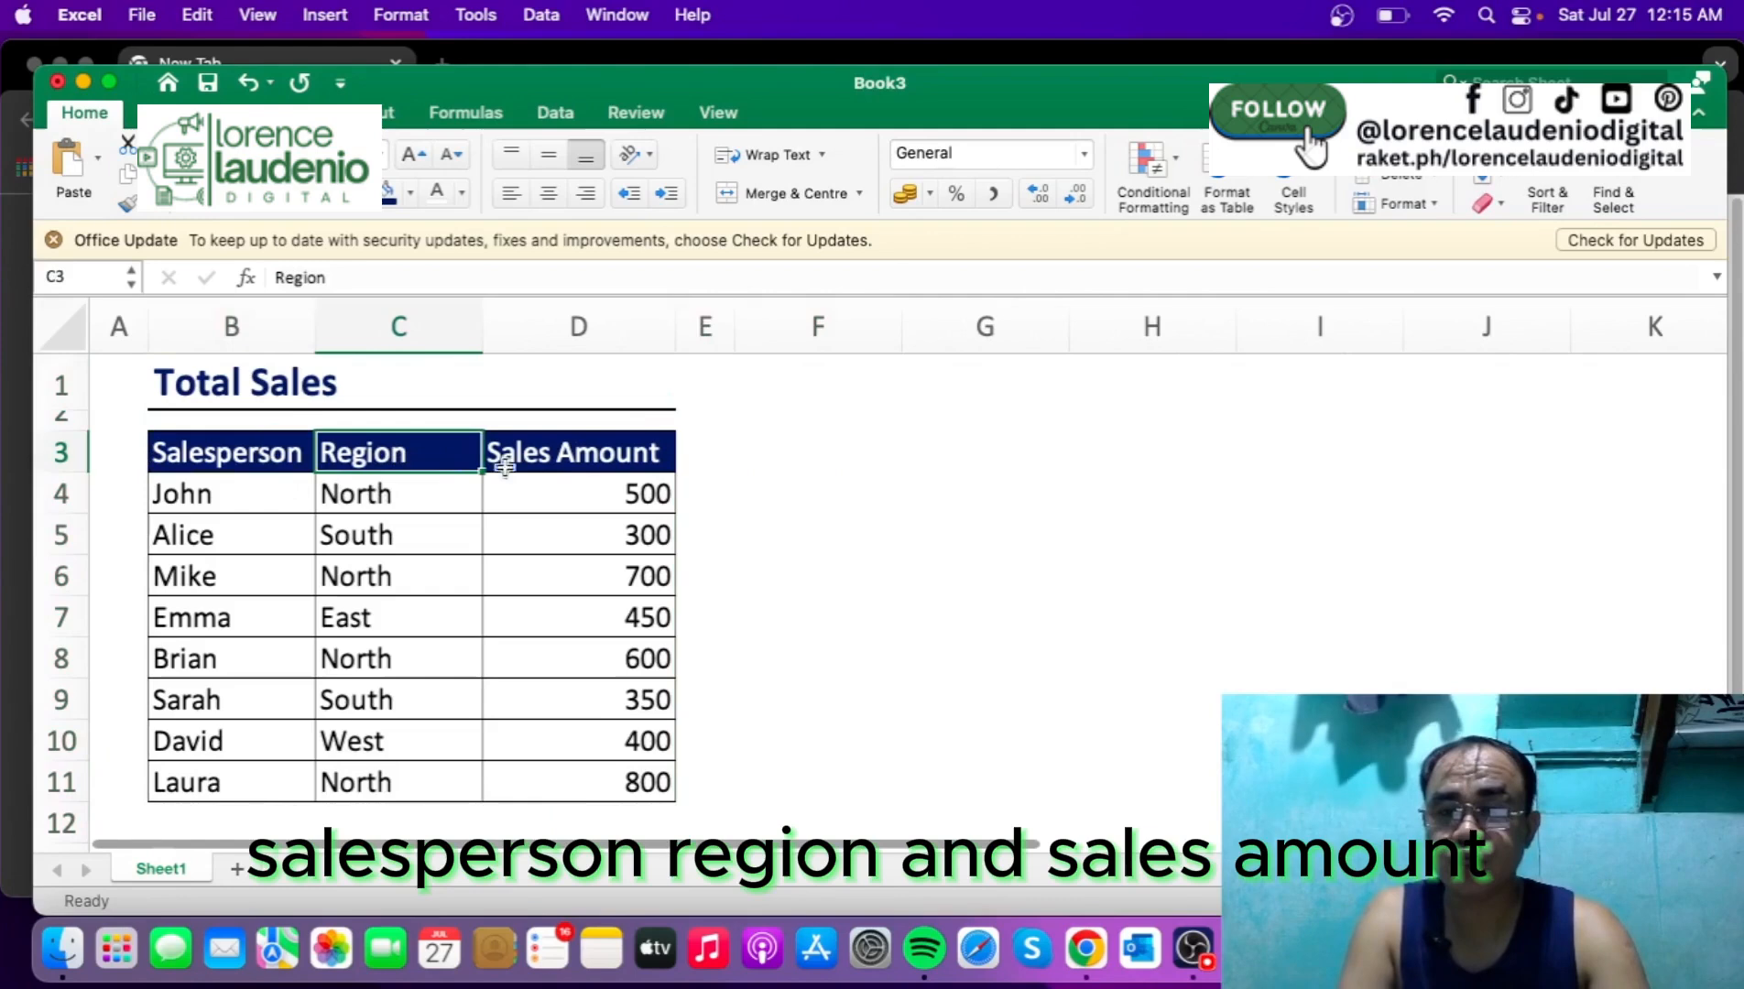
left_click(559, 461)
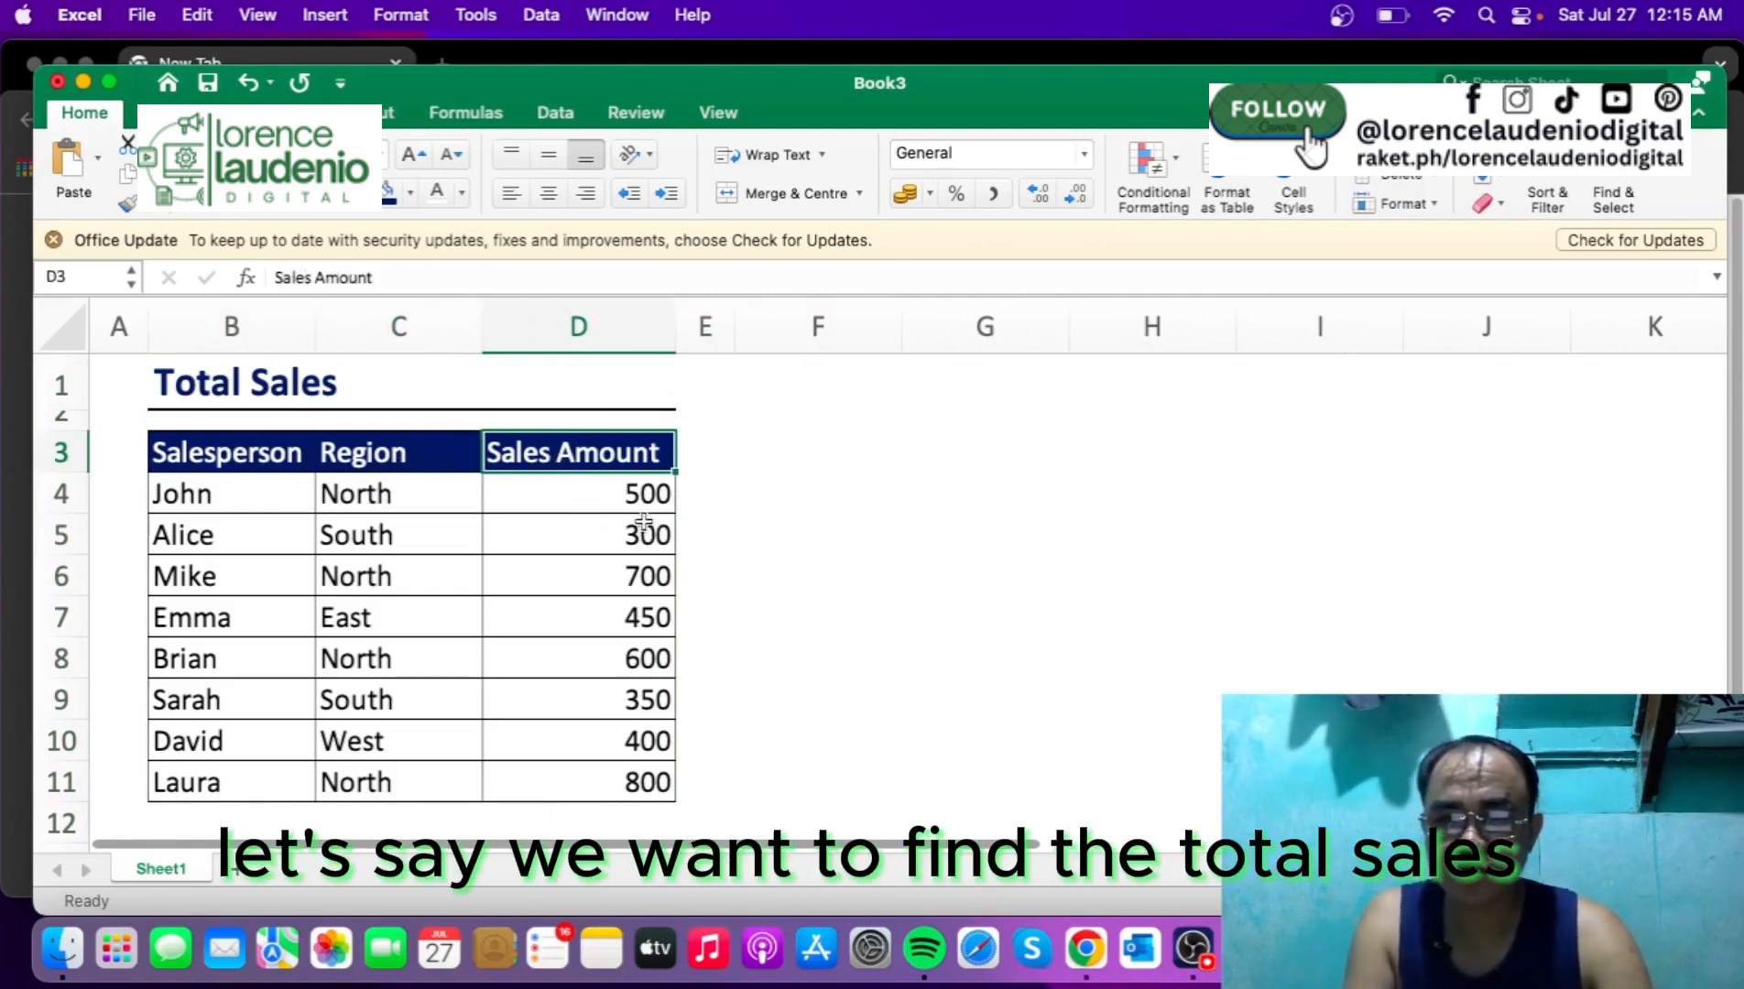
left_click(407, 495)
left_click(409, 584)
left_click(407, 740)
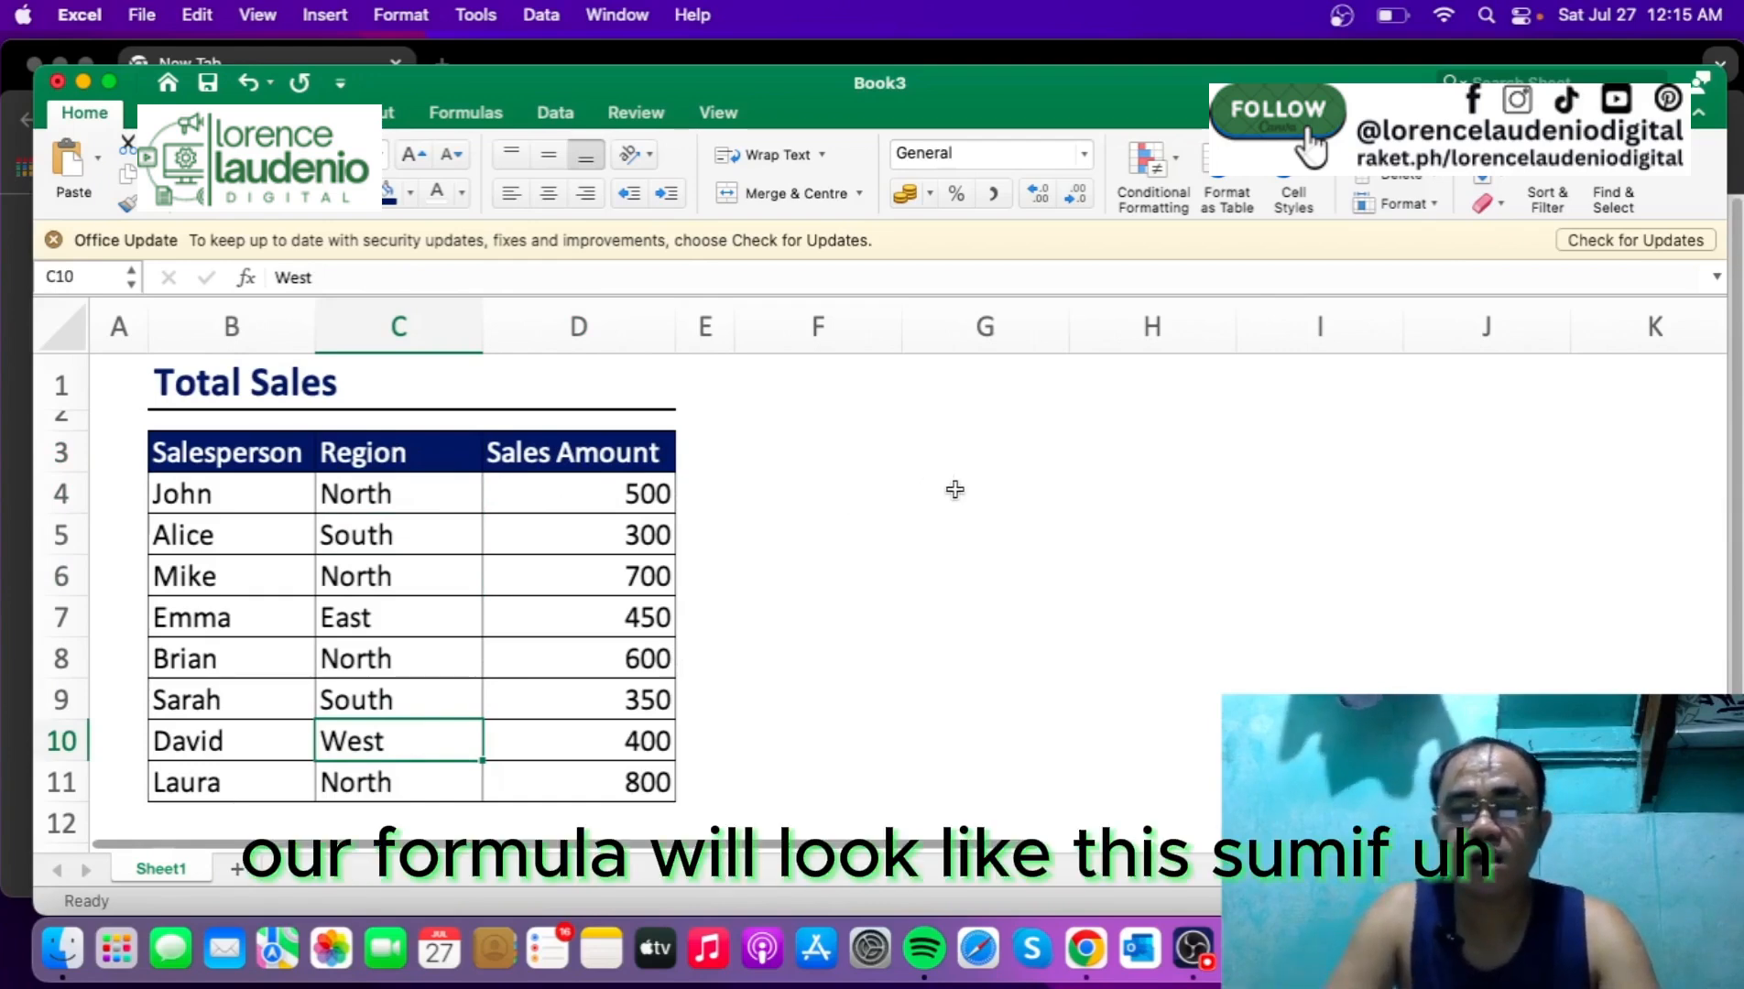
Step: Enter the formula =SUMIF(C4:C11,"North",D4:D11) in cell F3
left_click(823, 454)
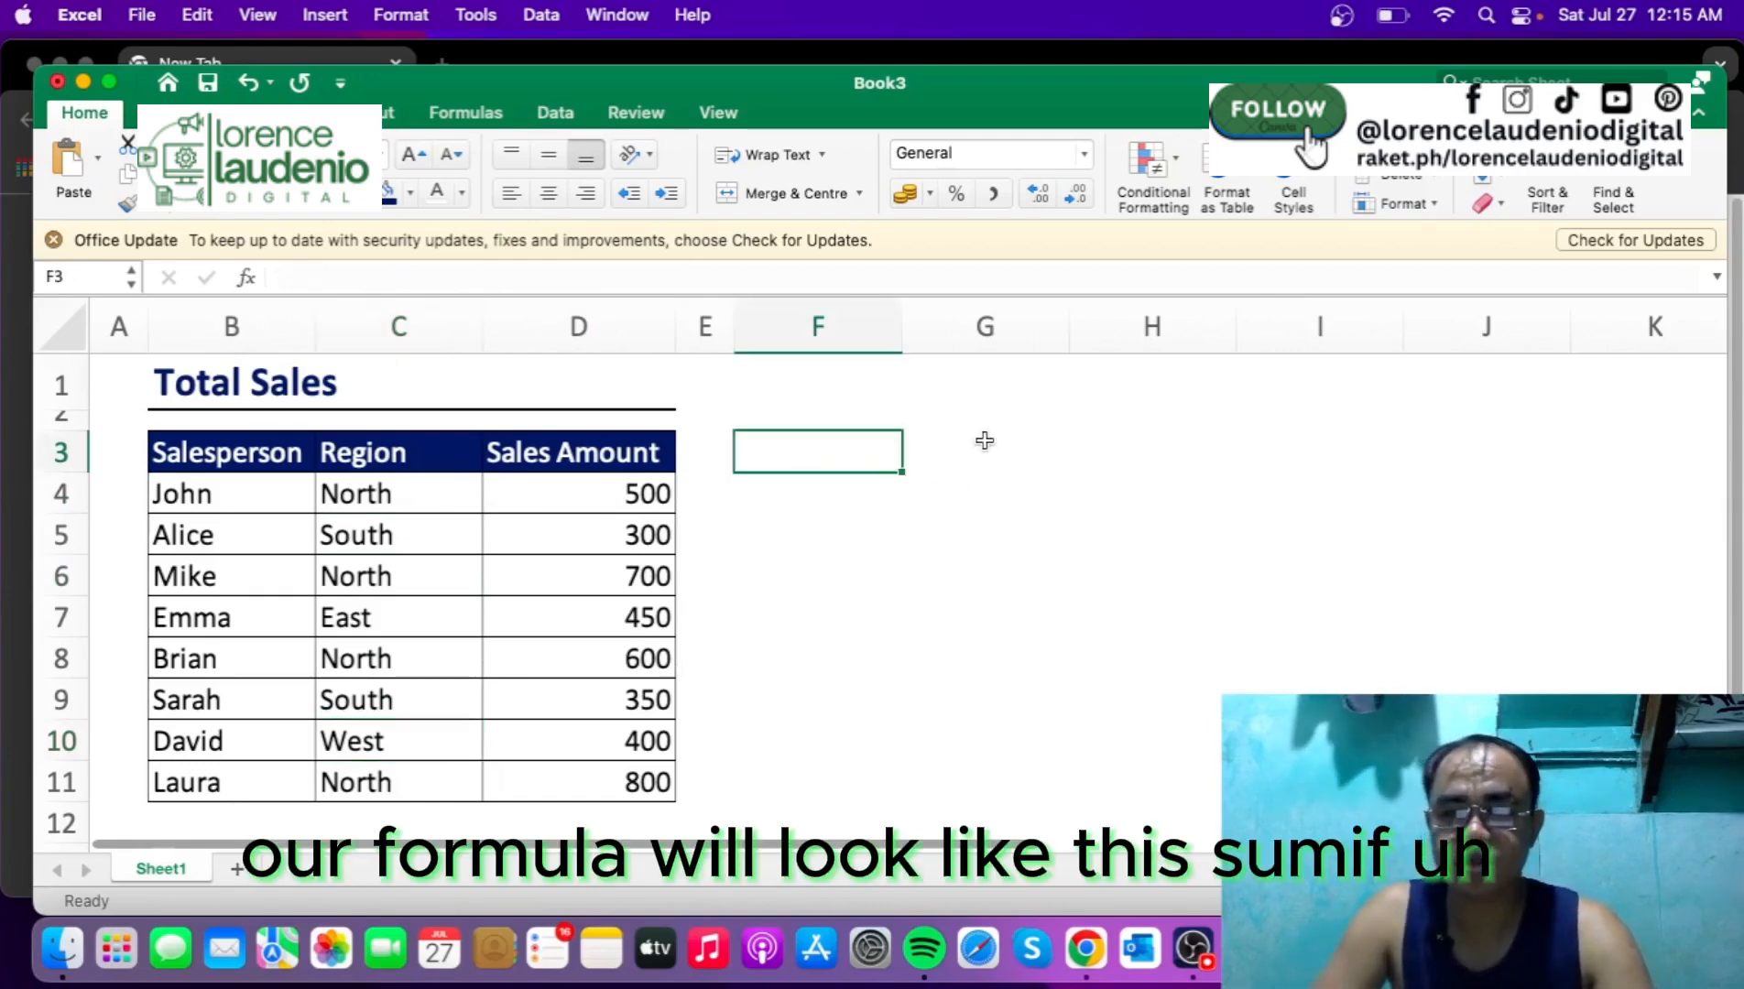
type("=sum")
key("Down")
key("Tab")
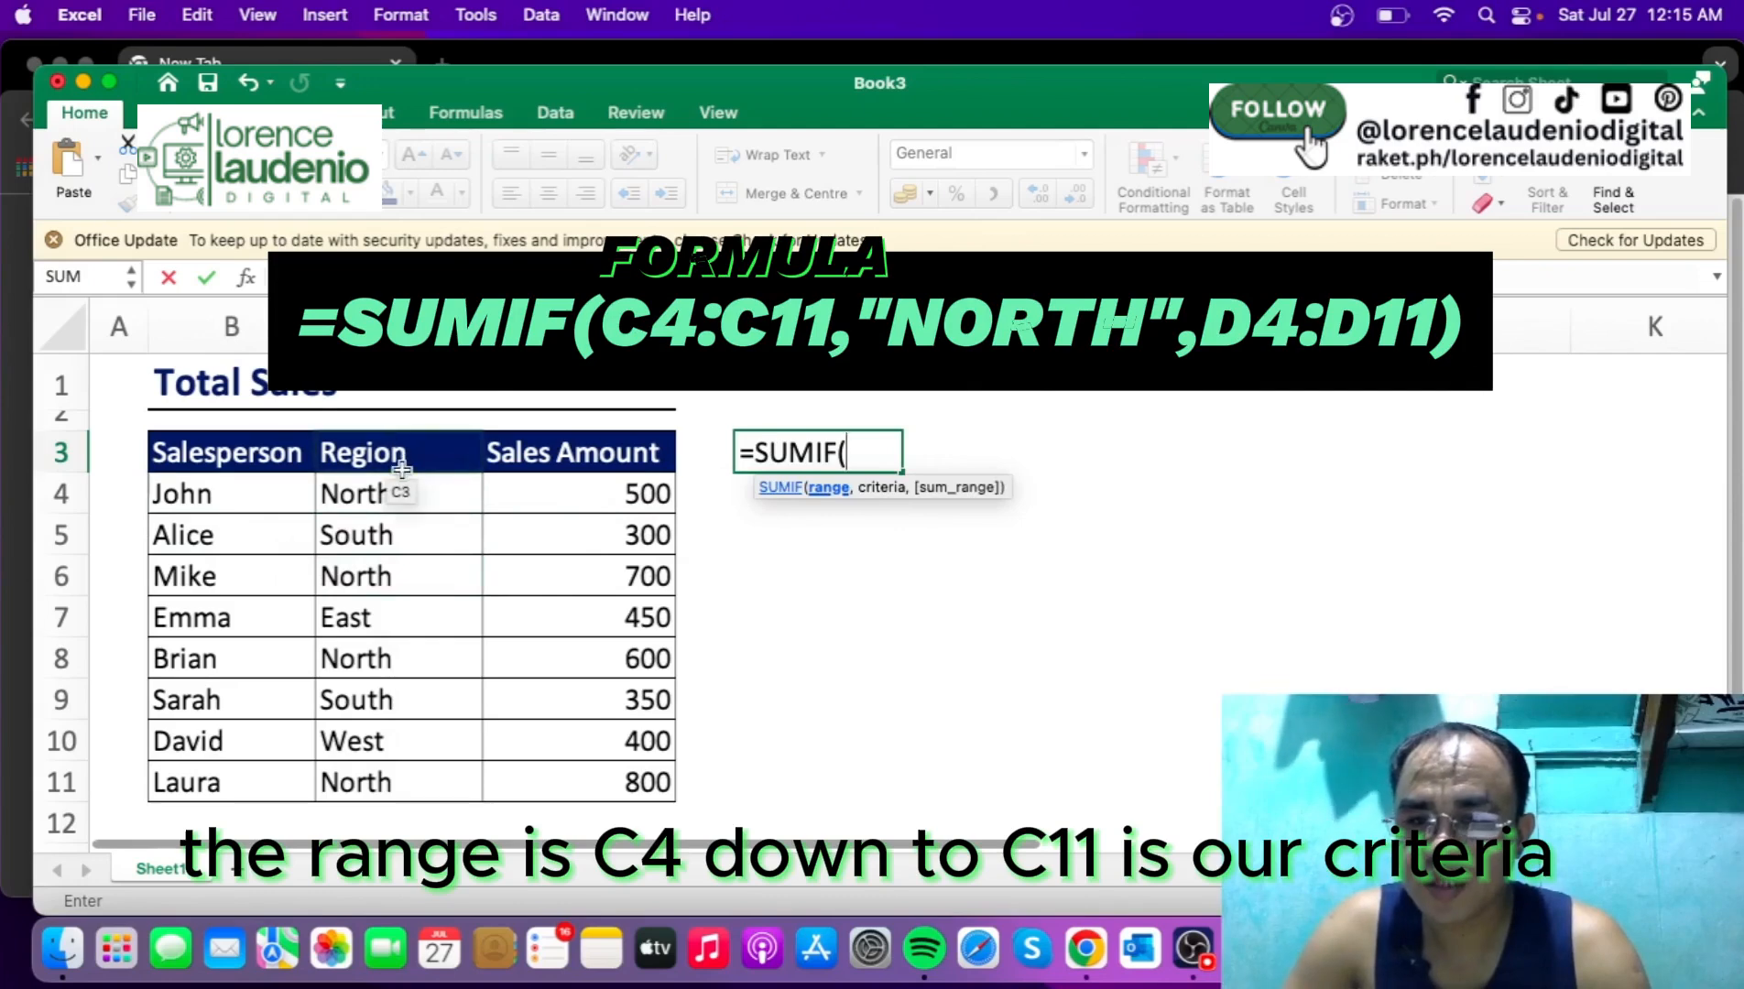
left_click_drag(391, 493, 394, 784)
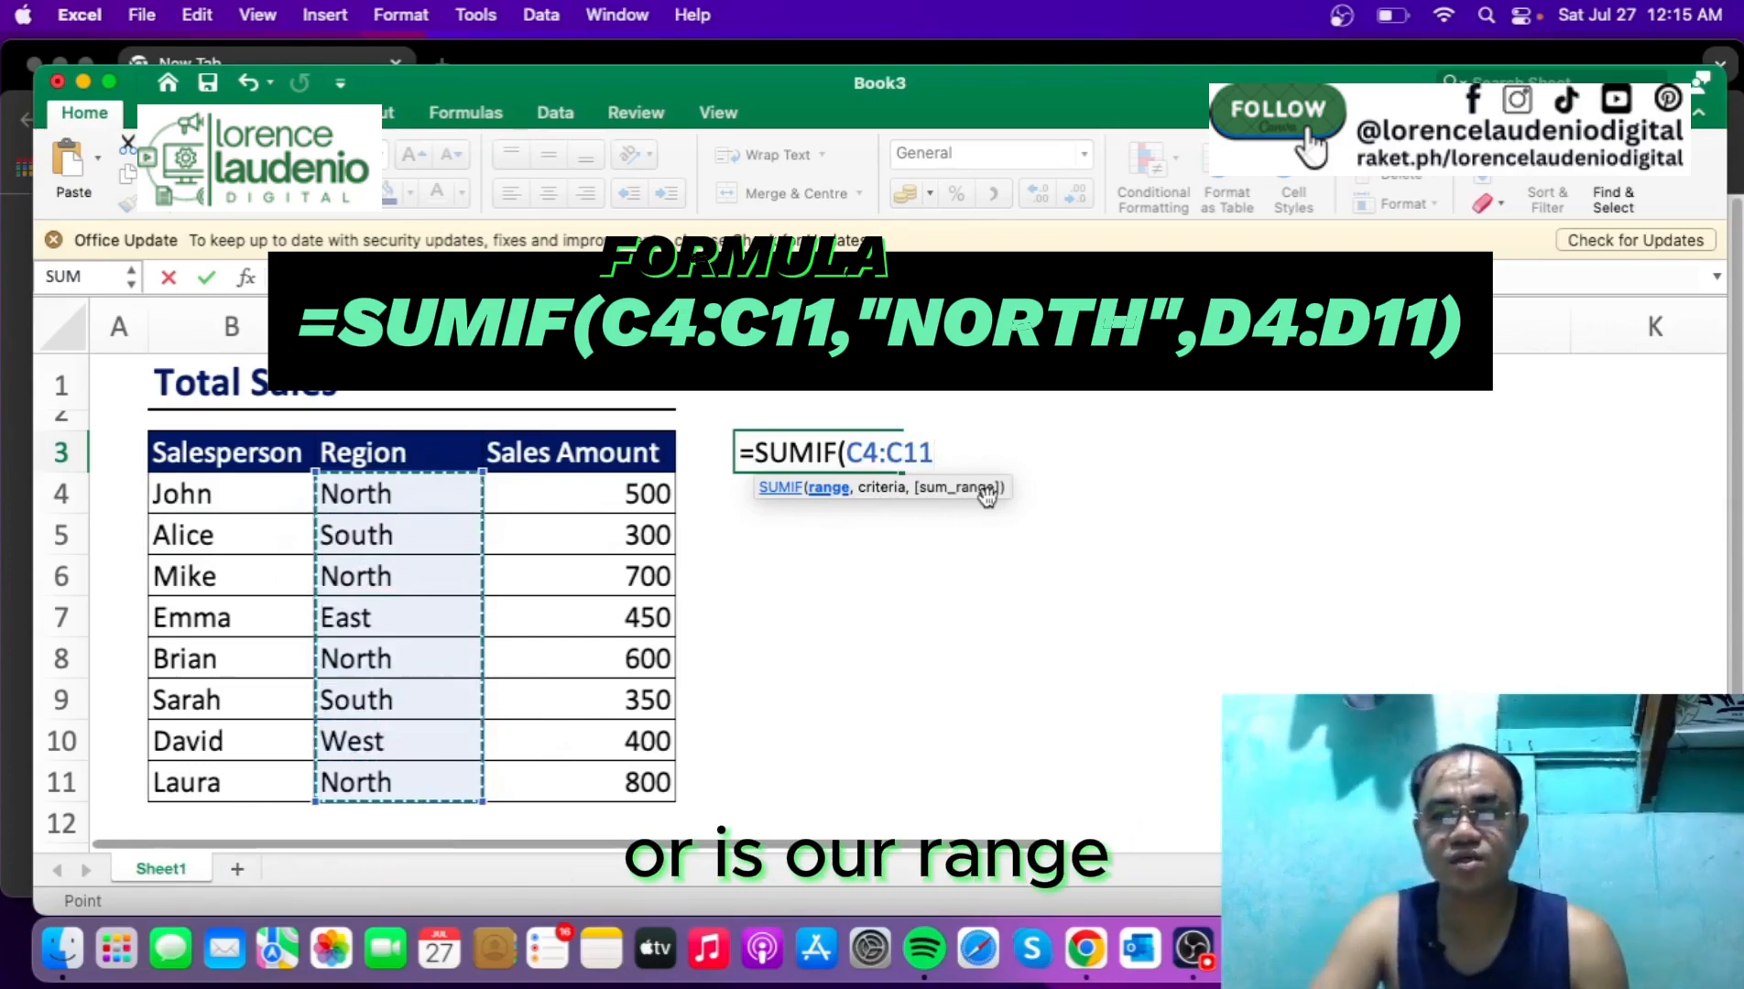
type(",\"North\",")
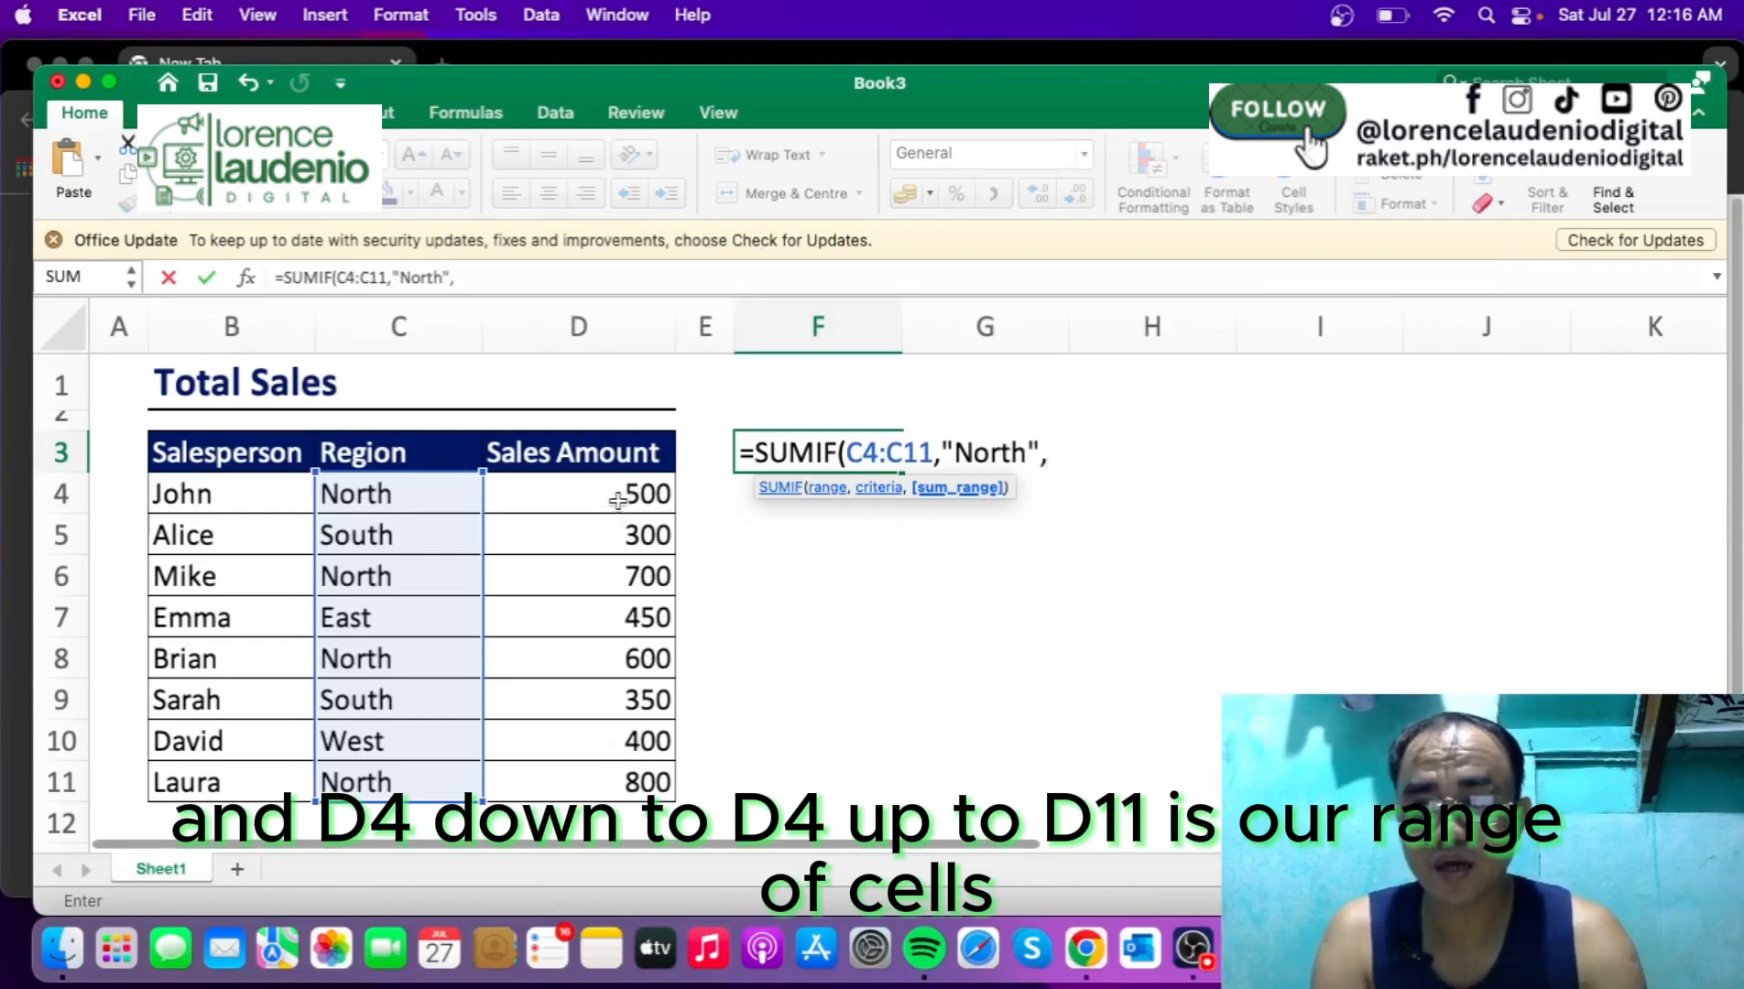
left_click_drag(619, 503, 636, 767)
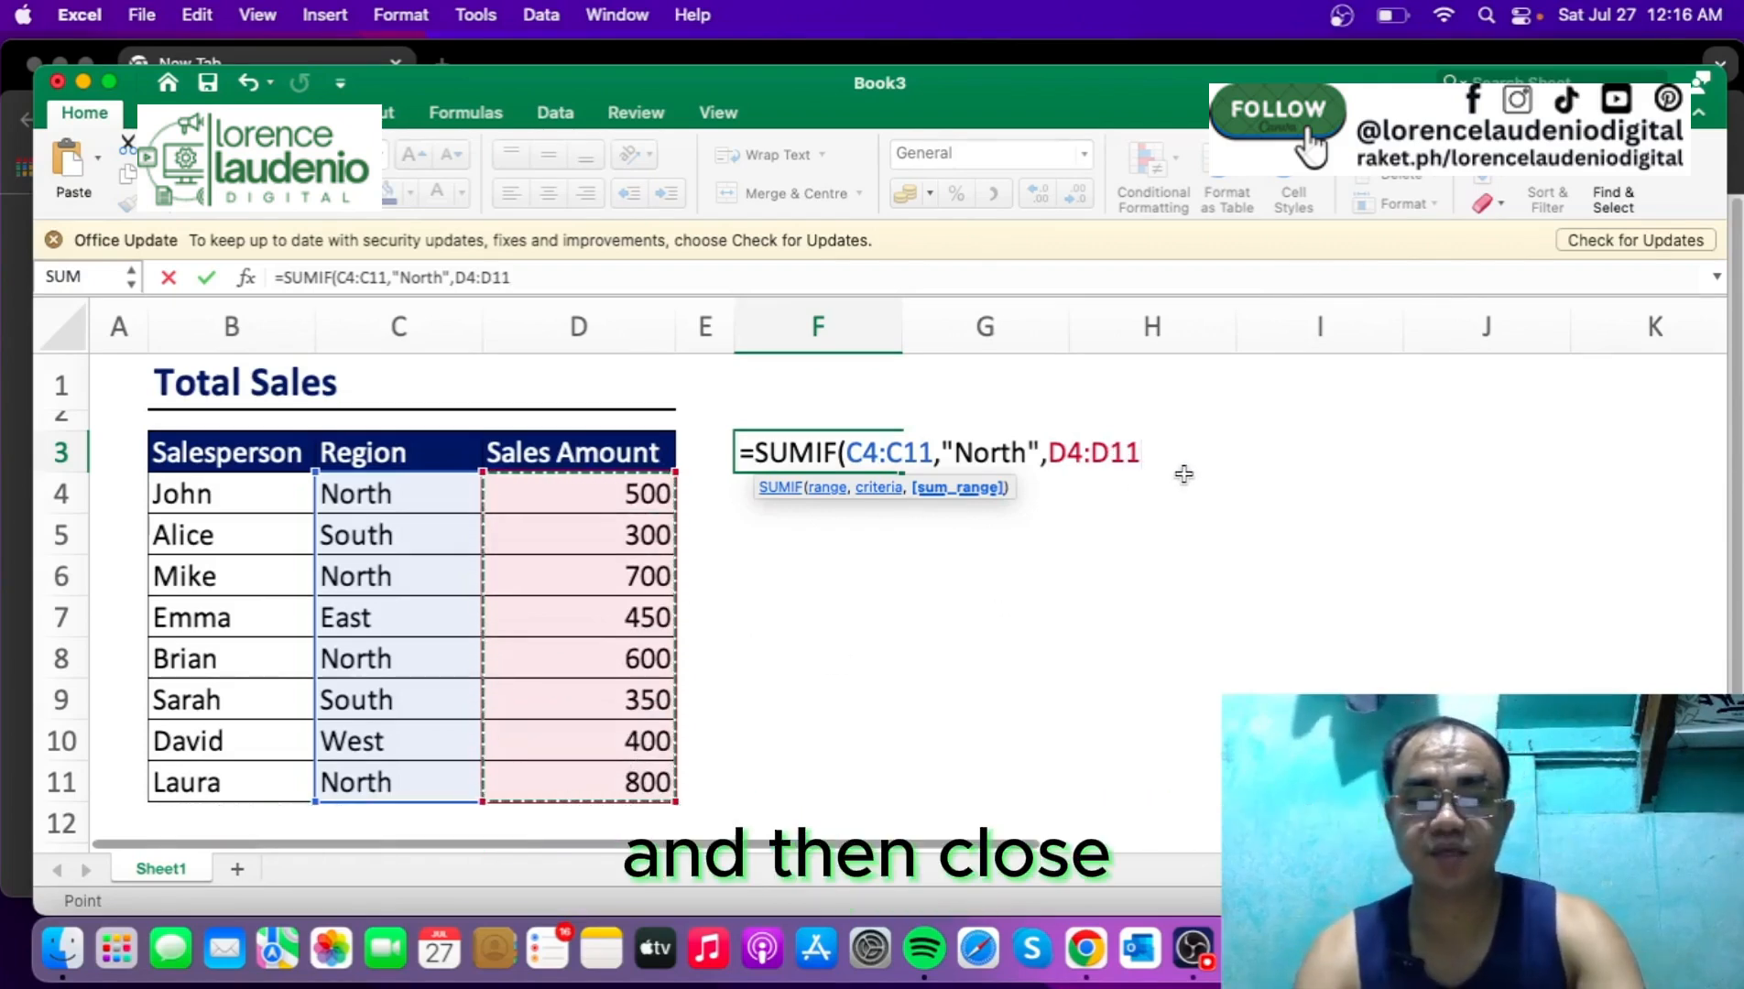
type(")")
key("Return")
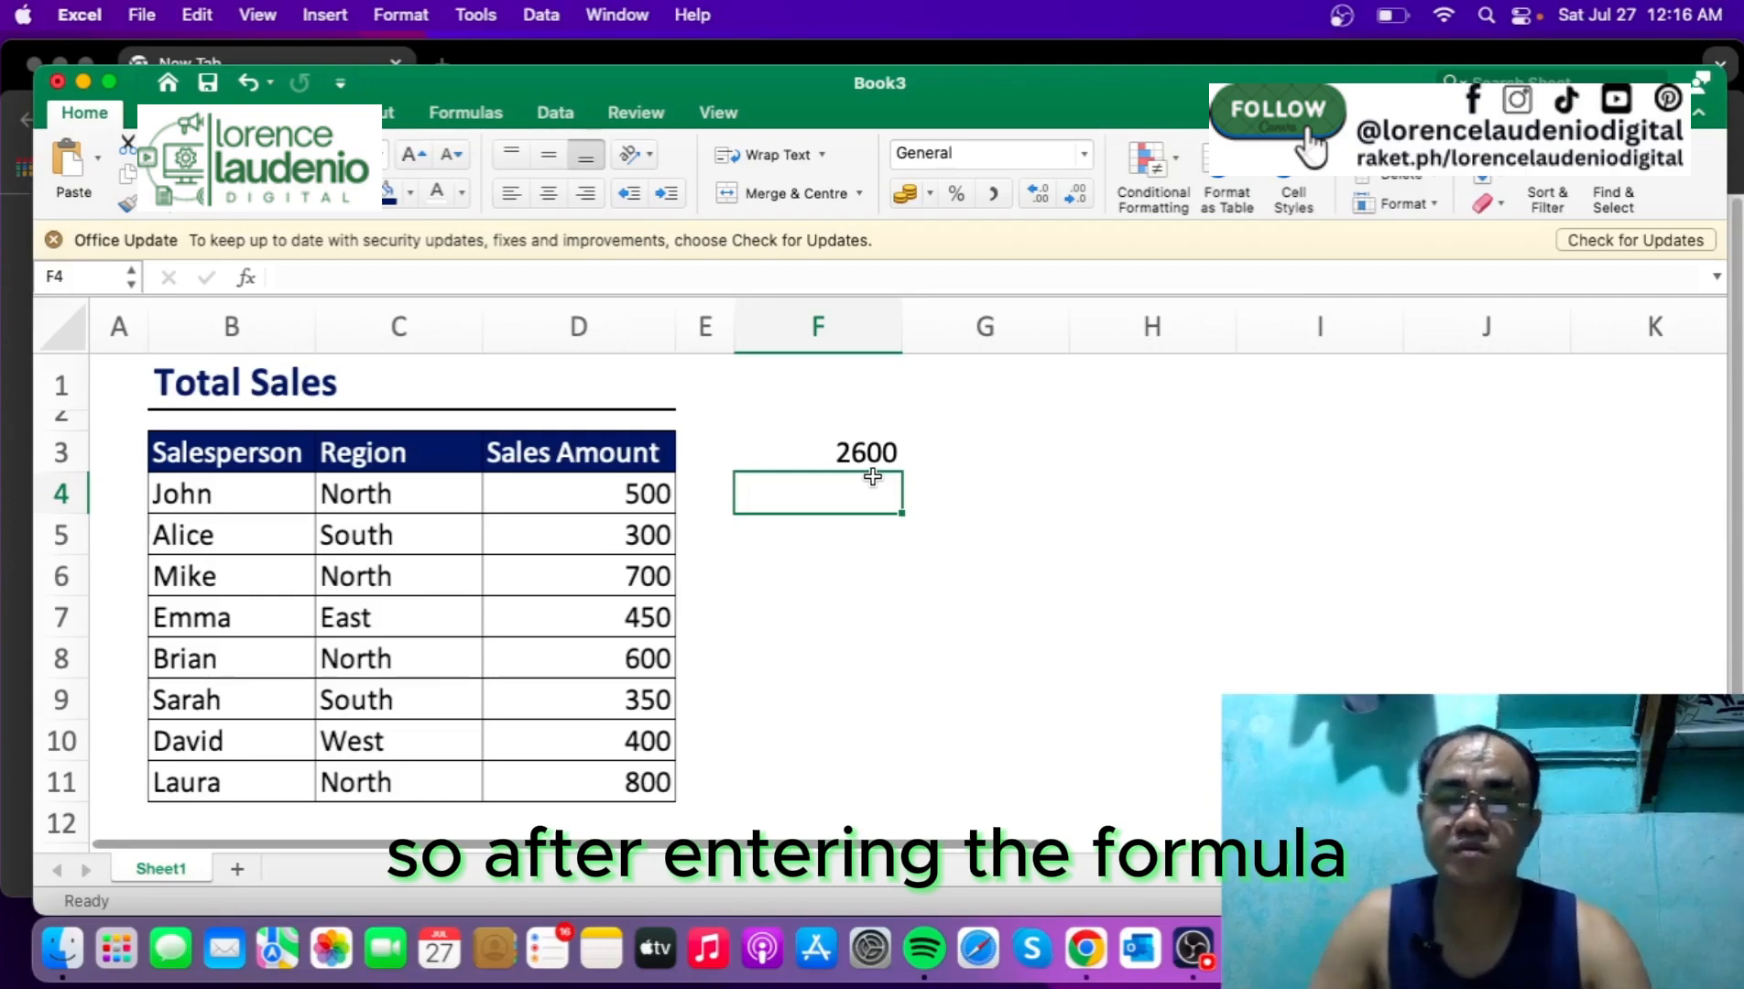
Step: Change the SUMIF criterion in F3 to "South" so the formula totals the South region
left_click(872, 451)
left_click(554, 277)
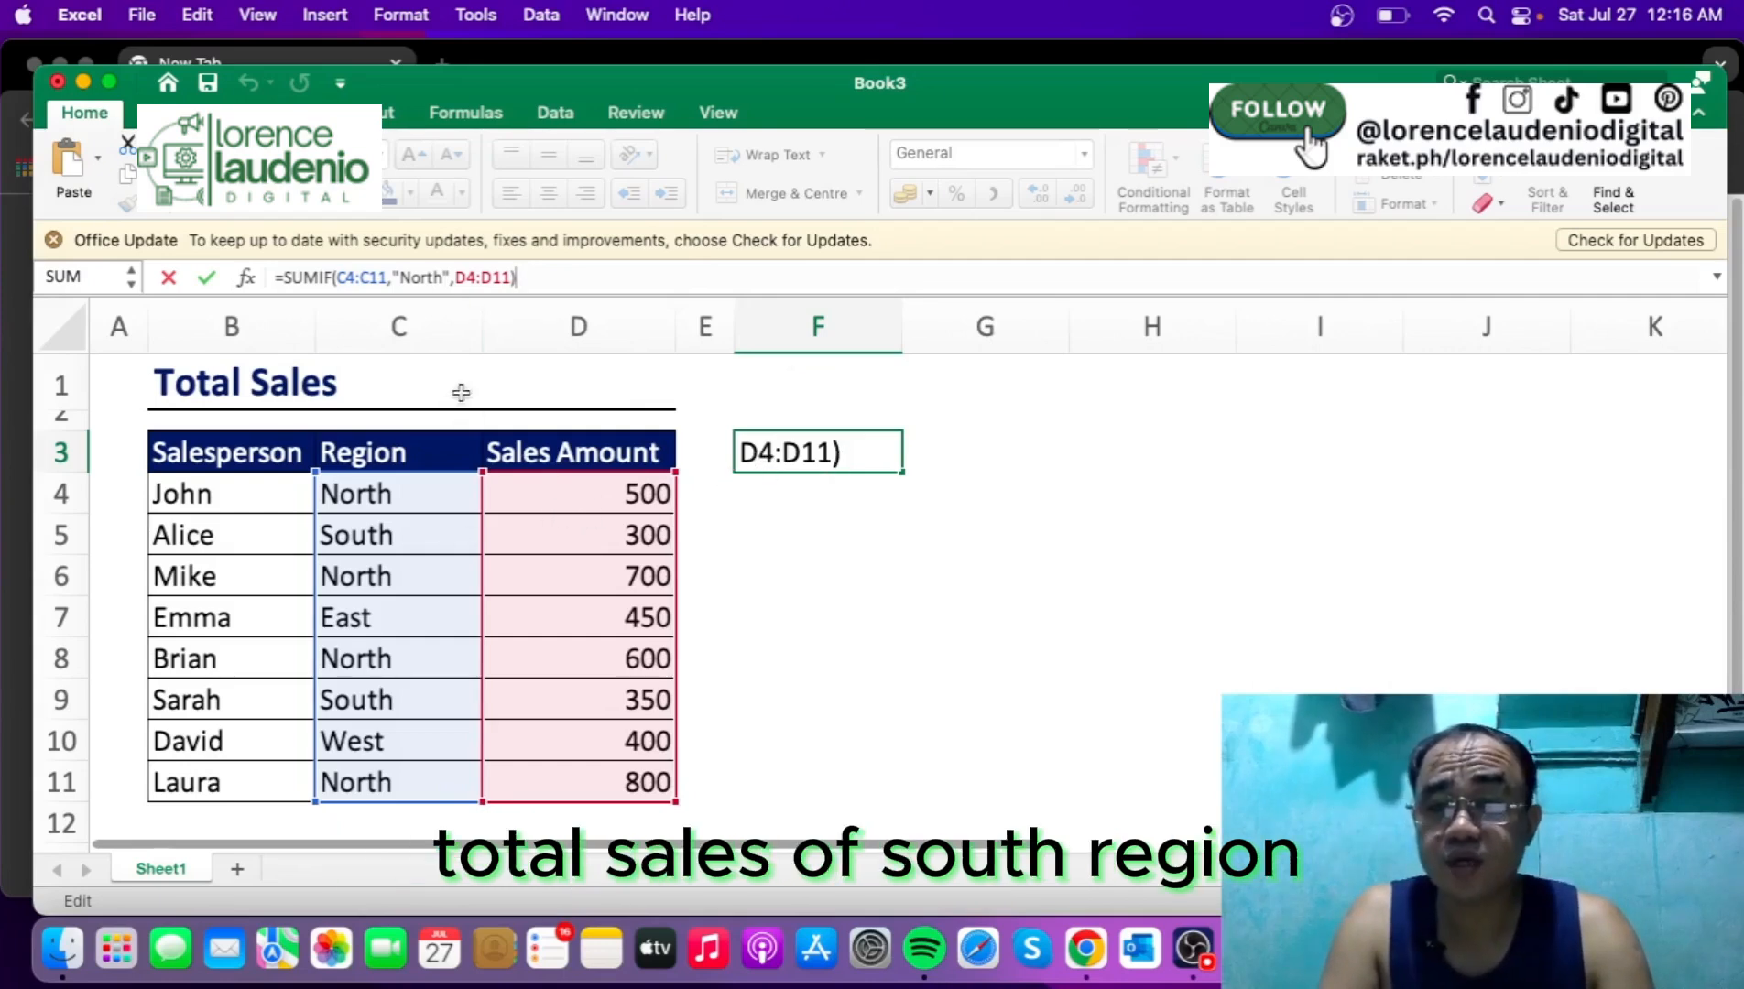
left_click(443, 277)
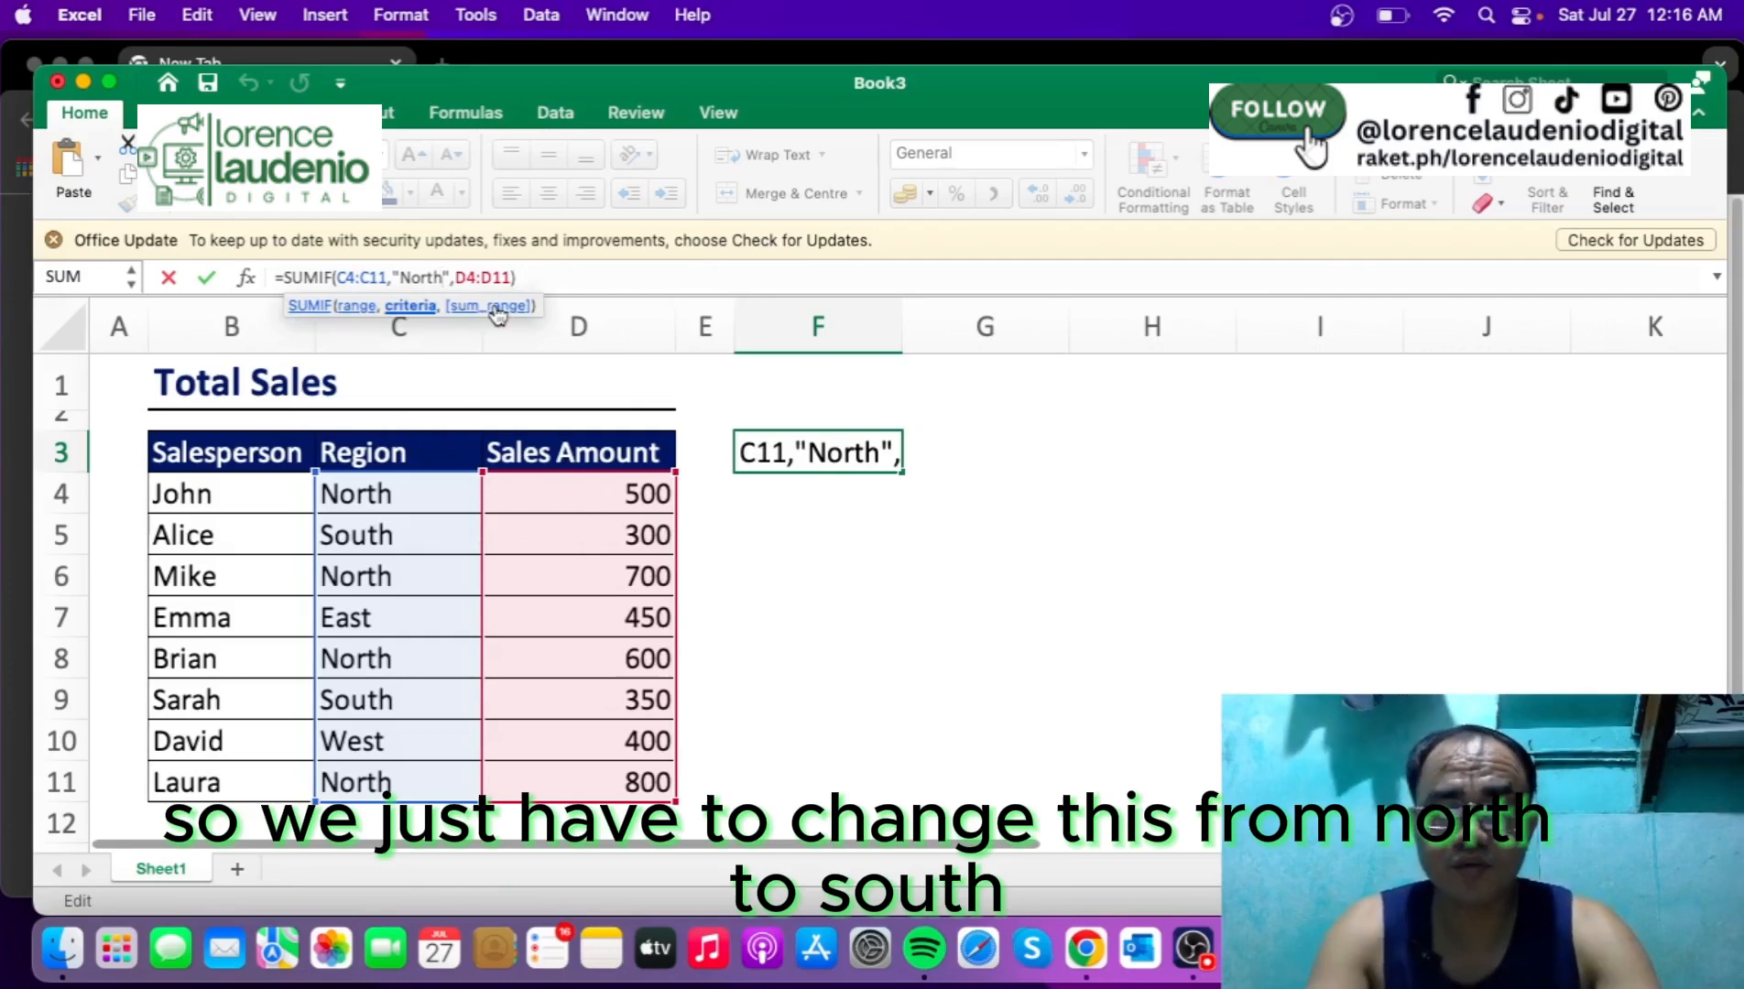
key("BackSpace")
key("BackSpace")
key("BackSpace")
key("BackSpace")
key("BackSpace")
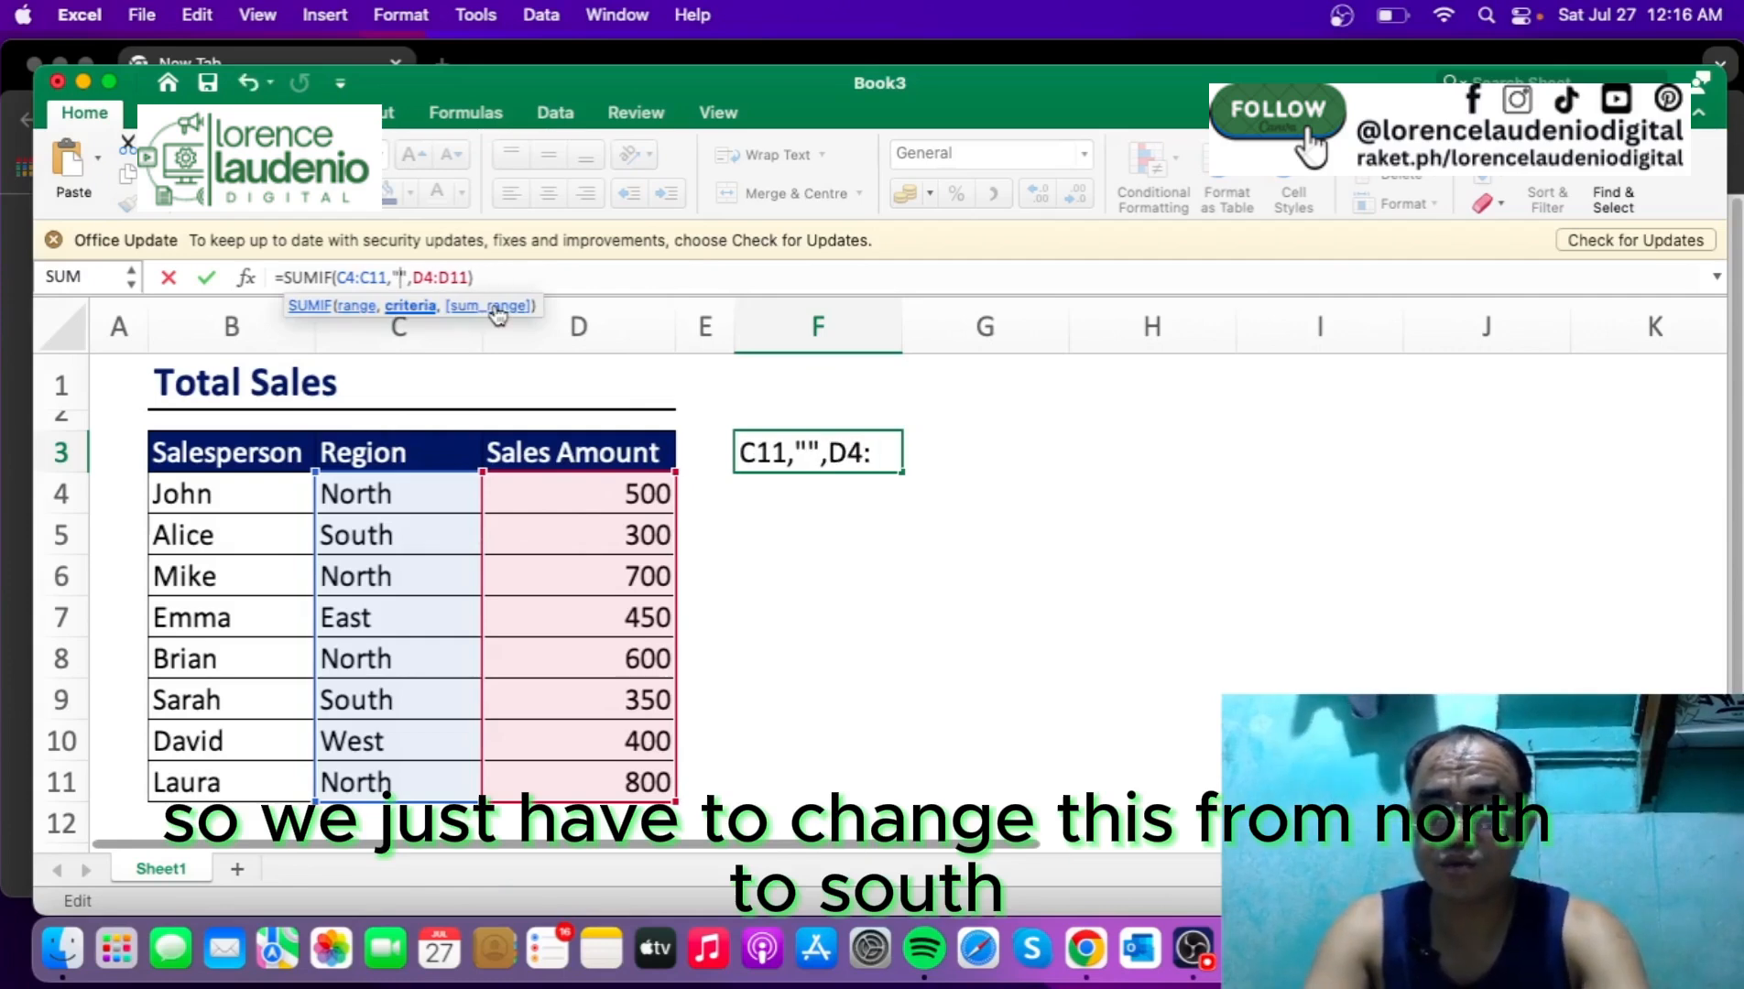
type("South")
key("Return")
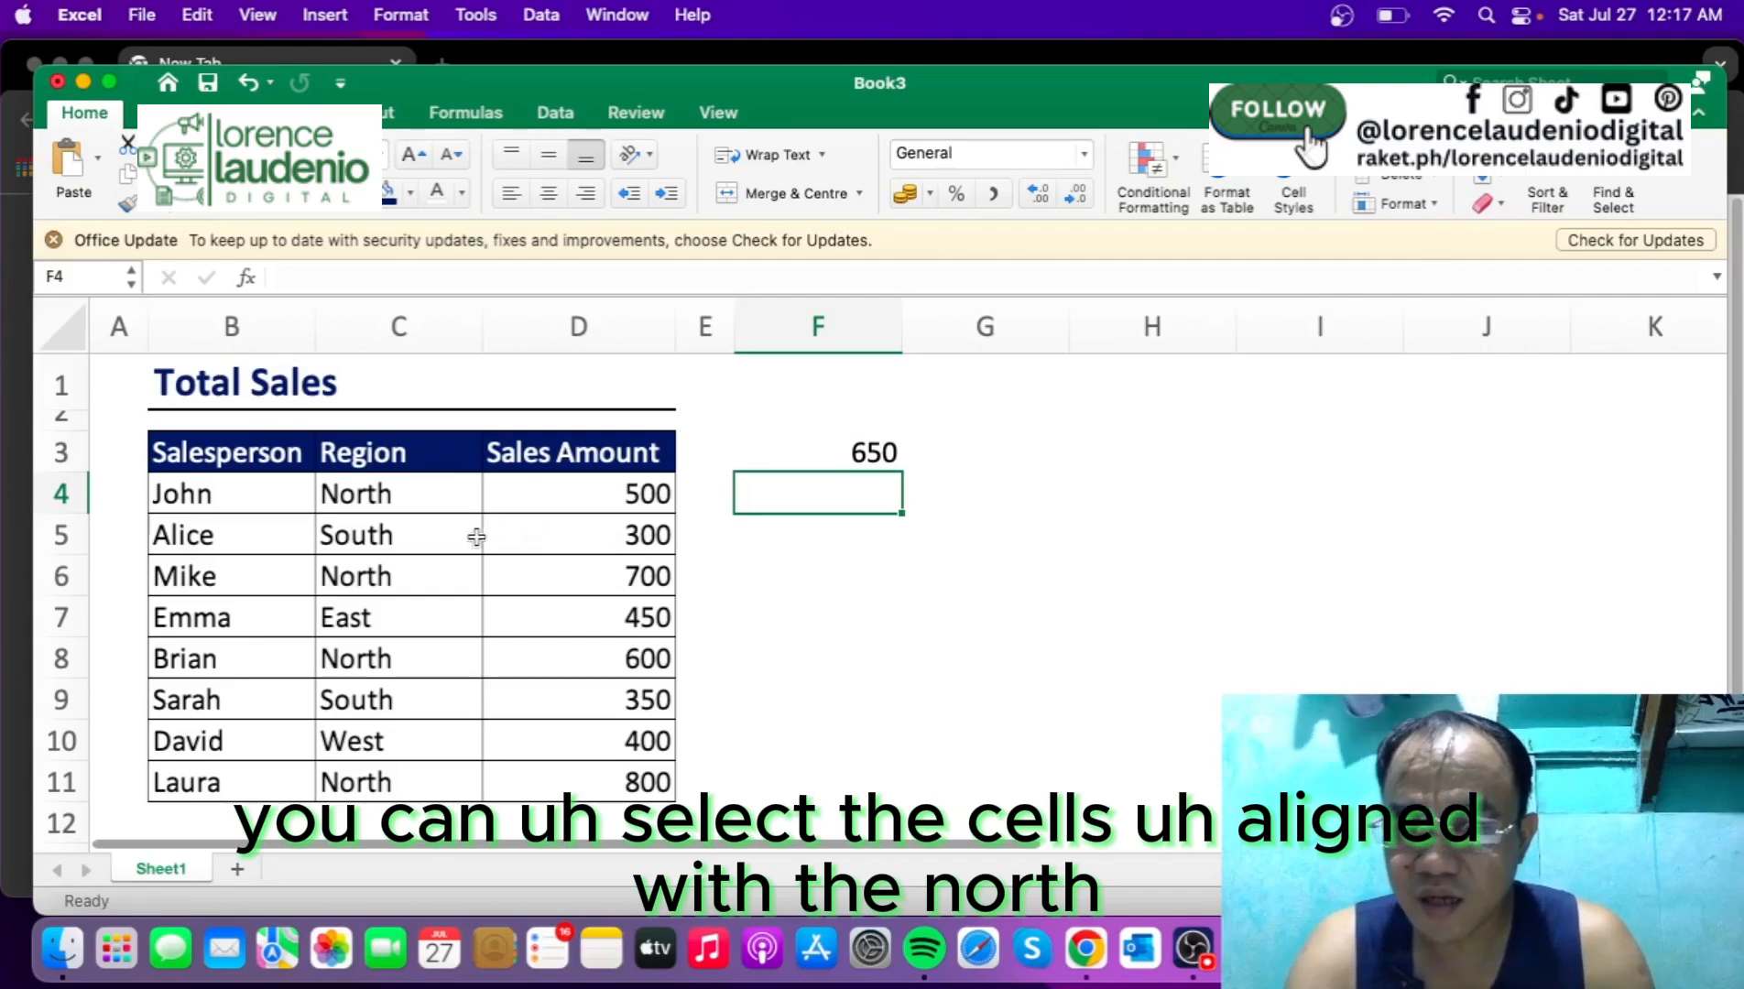
Step: Check the total of the two South sales amounts in D5 and D9 against the formula in F3
left_click(560, 536)
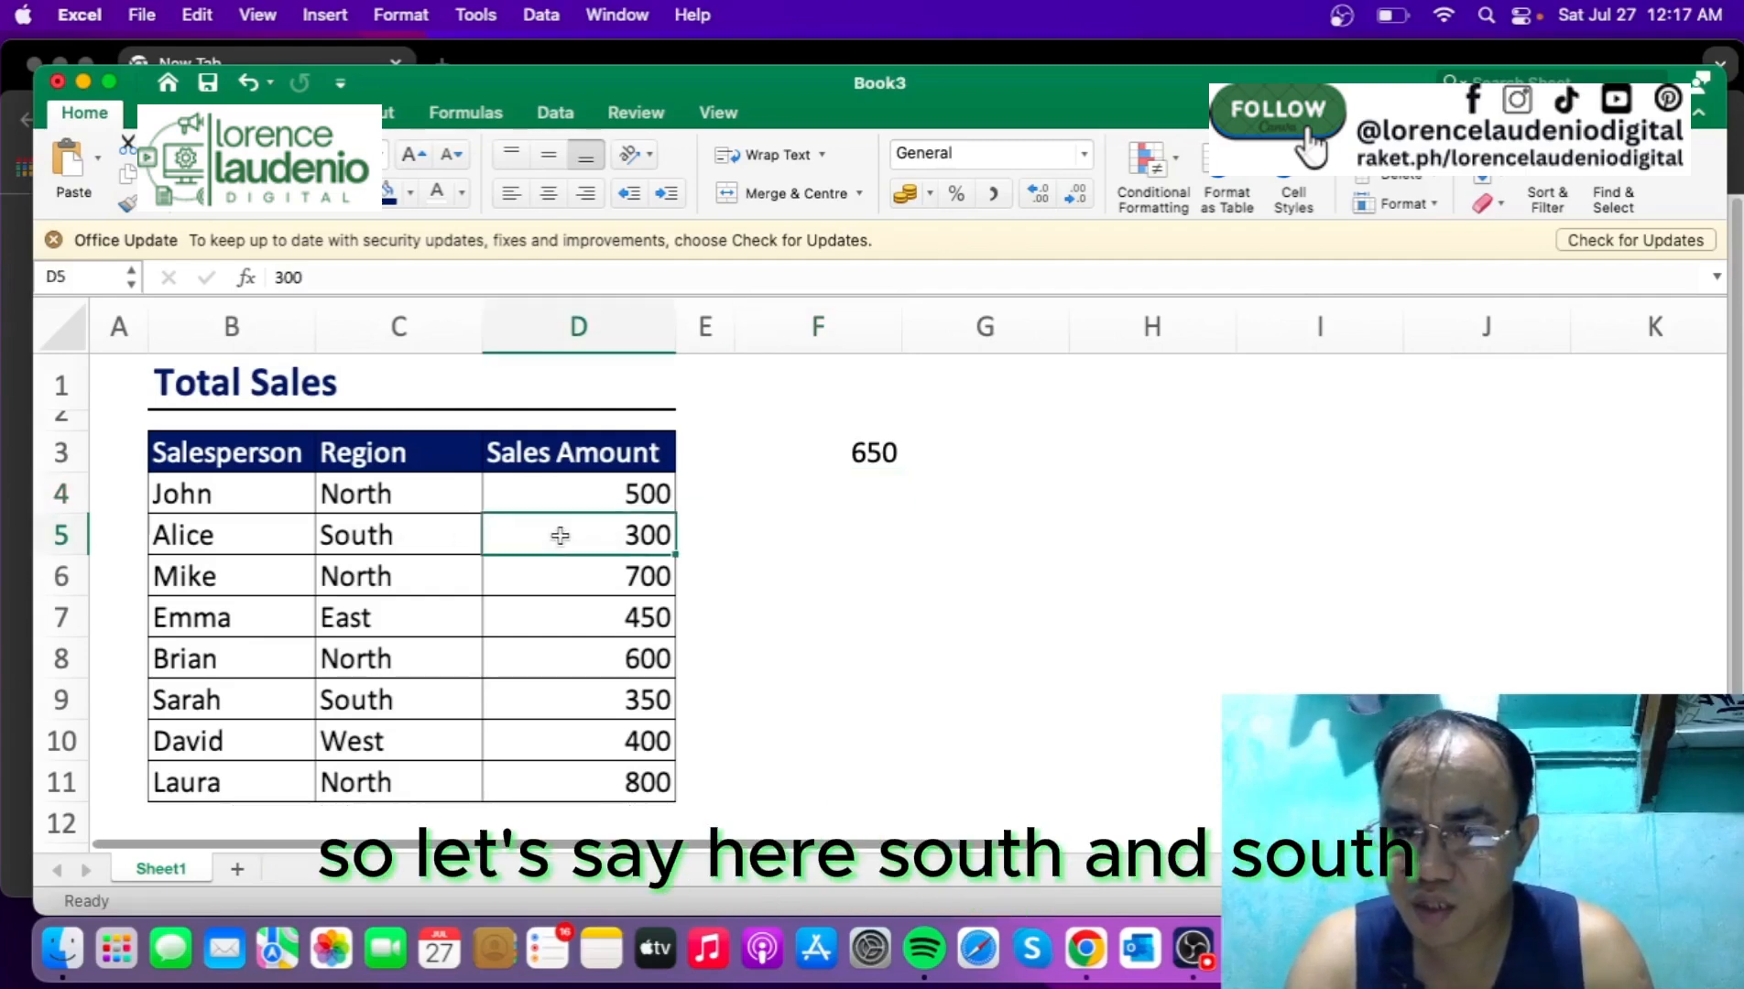
left_click(607, 702, "super")
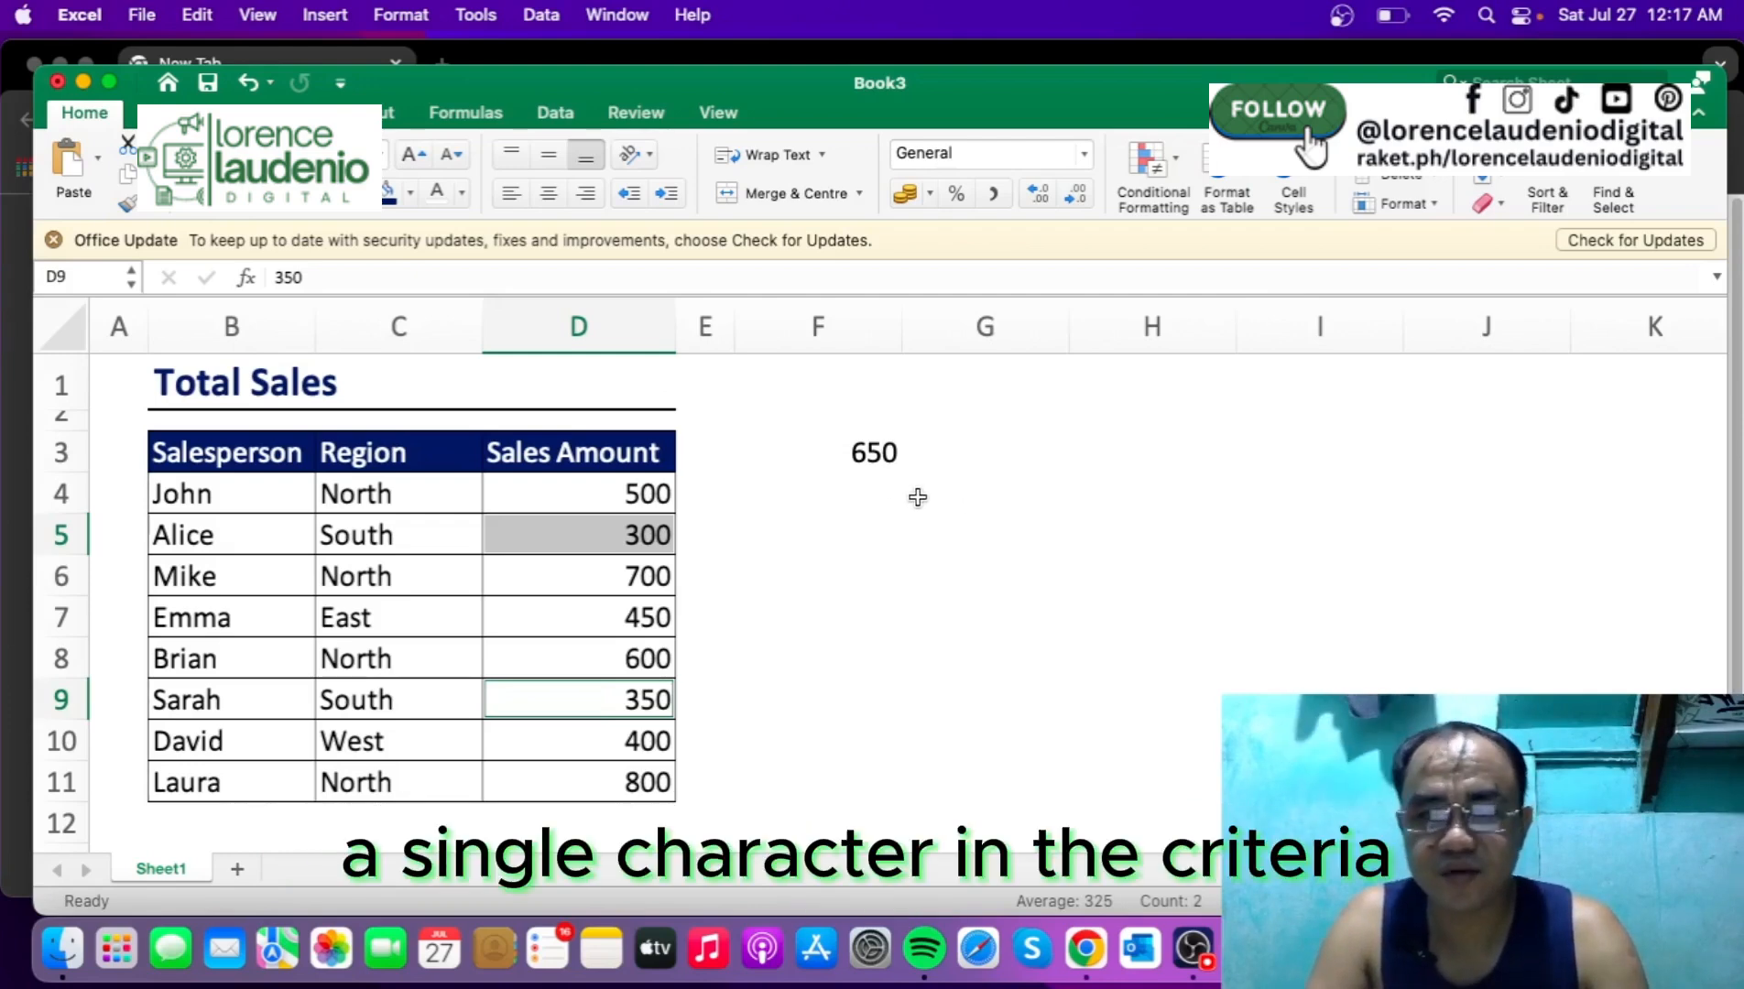
left_click(893, 458)
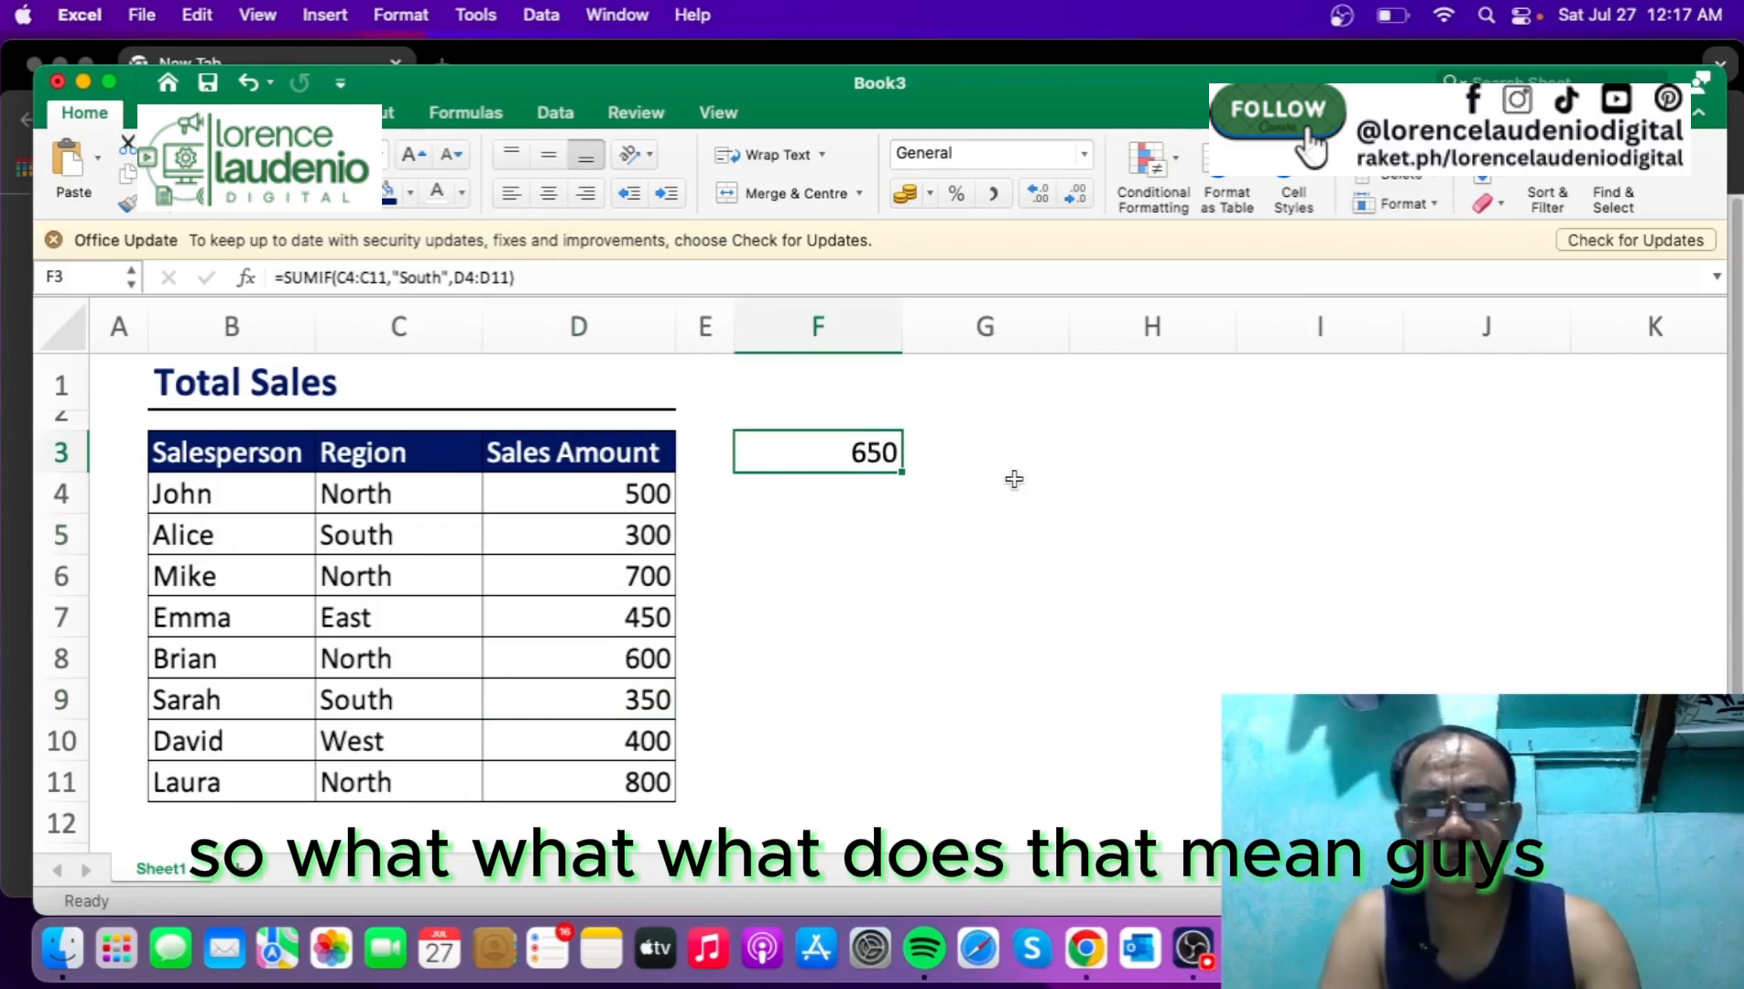
Step: Change the region in C4 to North East
left_click(438, 499)
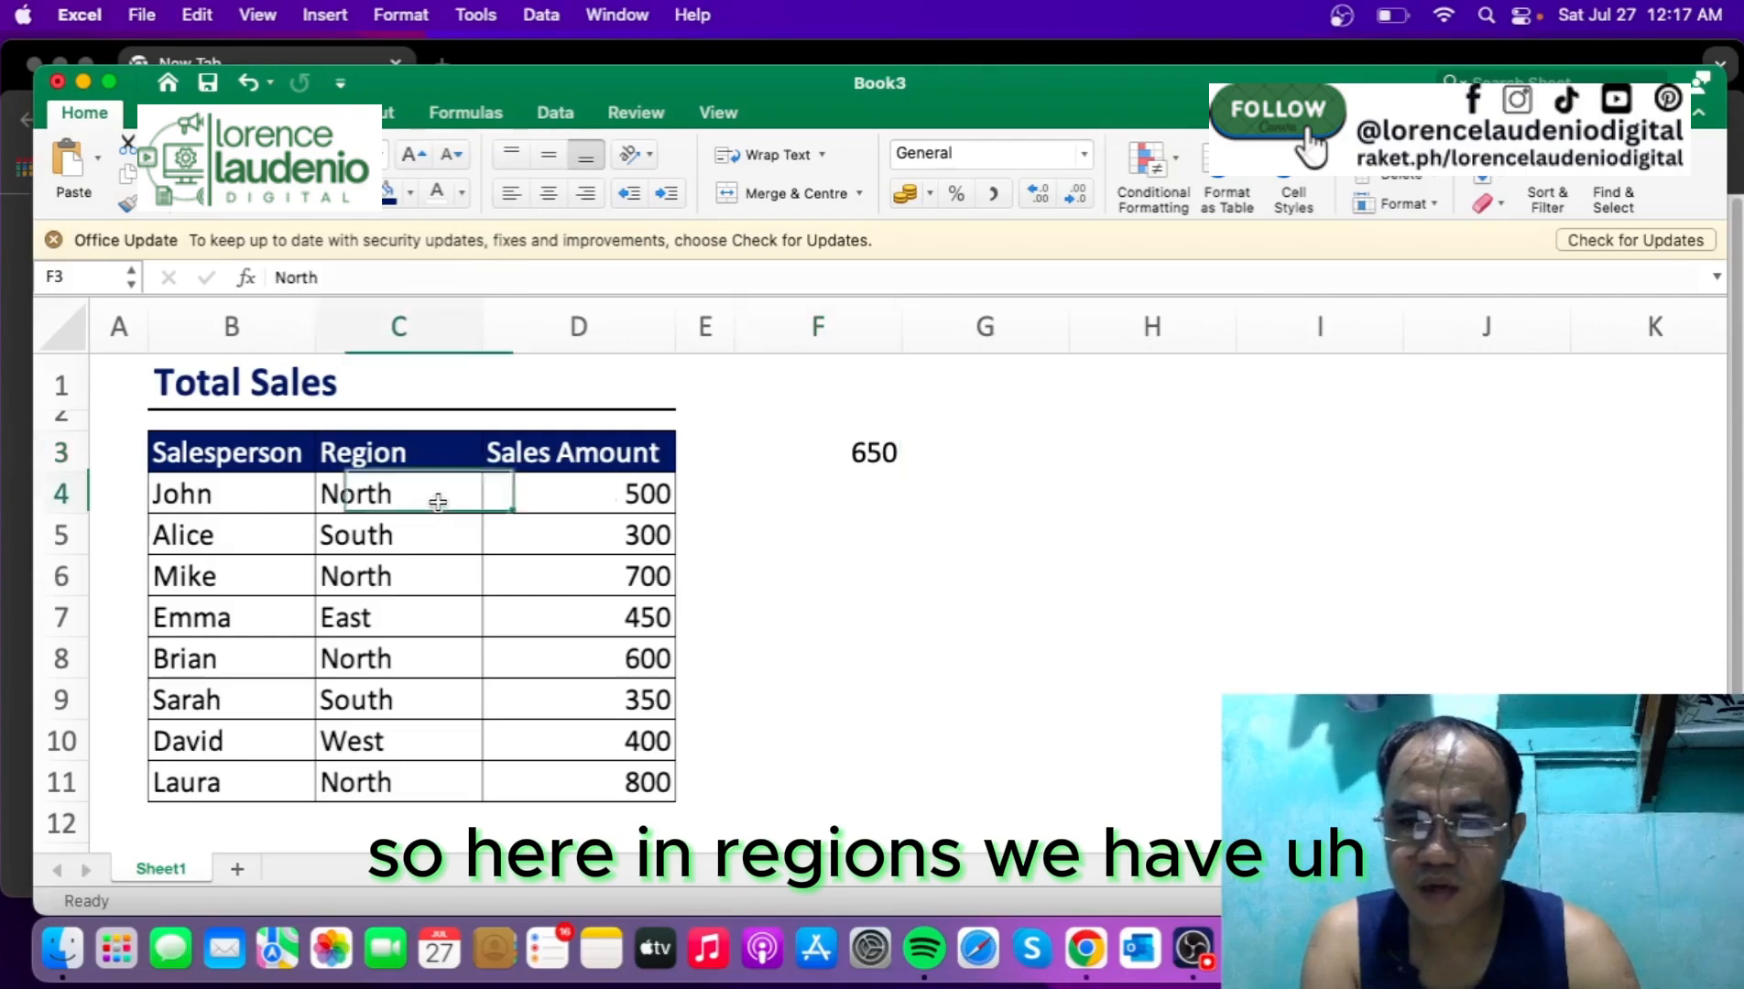
left_click(375, 278)
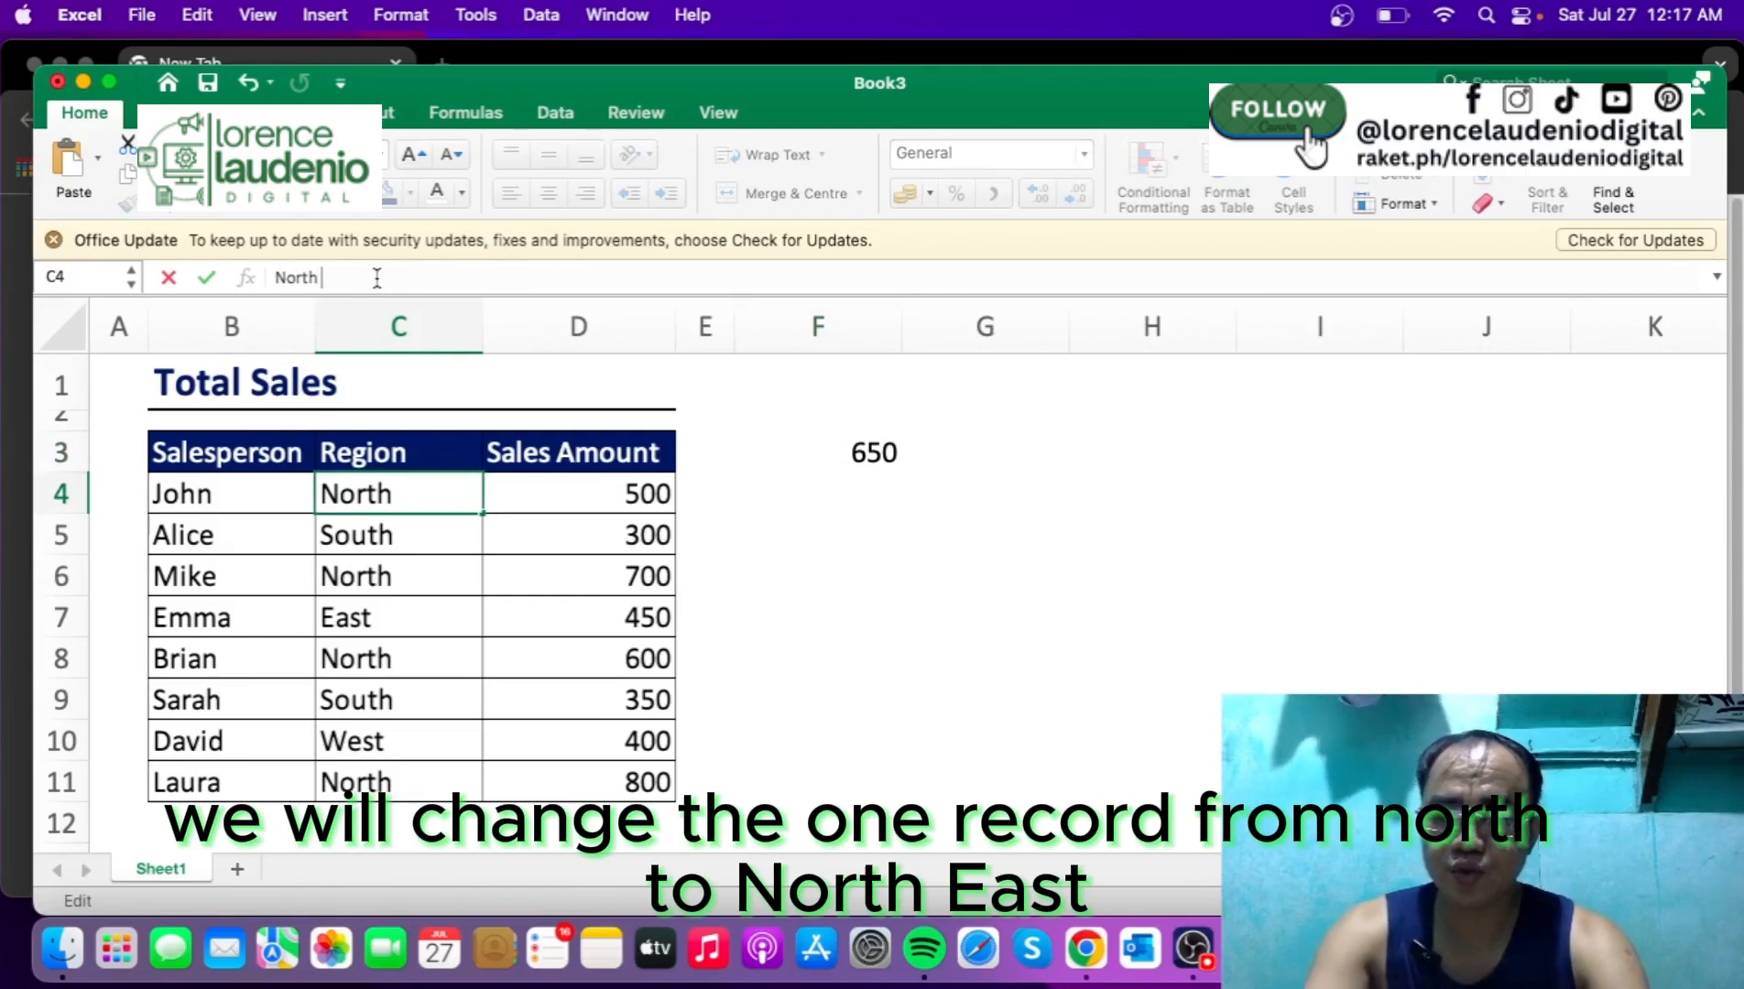
type("East")
left_click(547, 481)
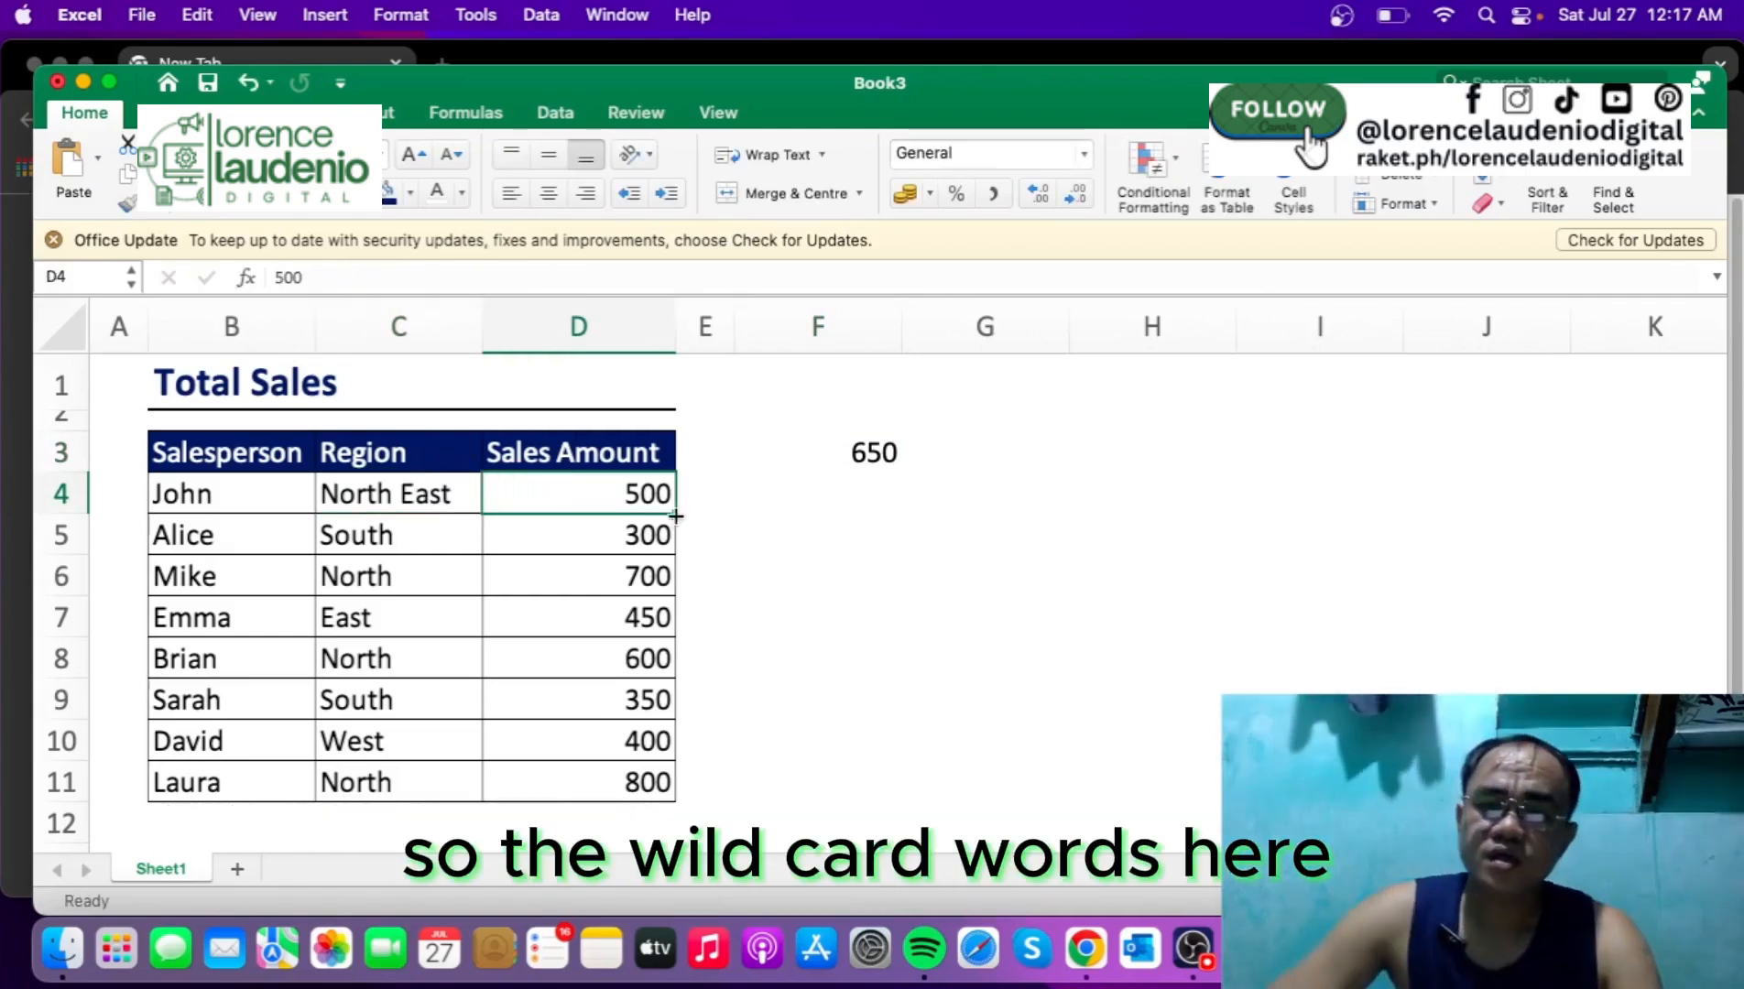
Step: Set the SUMIF criterion in F3 back to "North", keeping the ranges C4:C11 and D4:D11
left_click(847, 459)
left_click(442, 279)
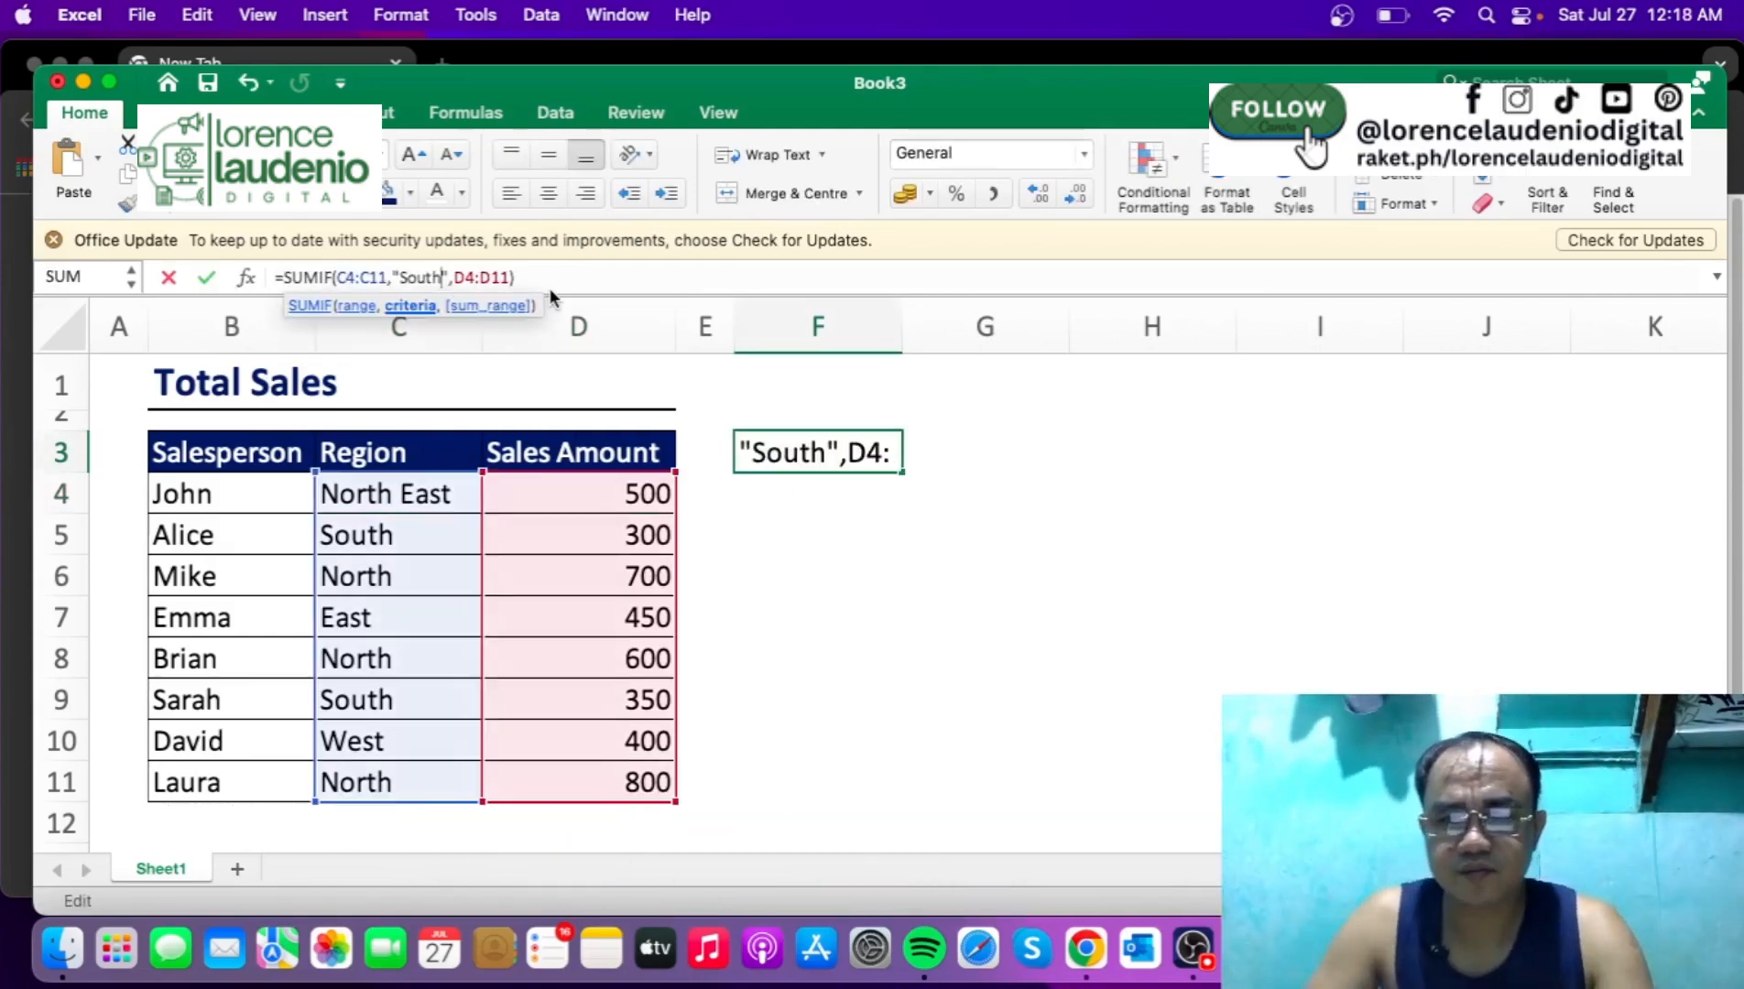
key("Escape")
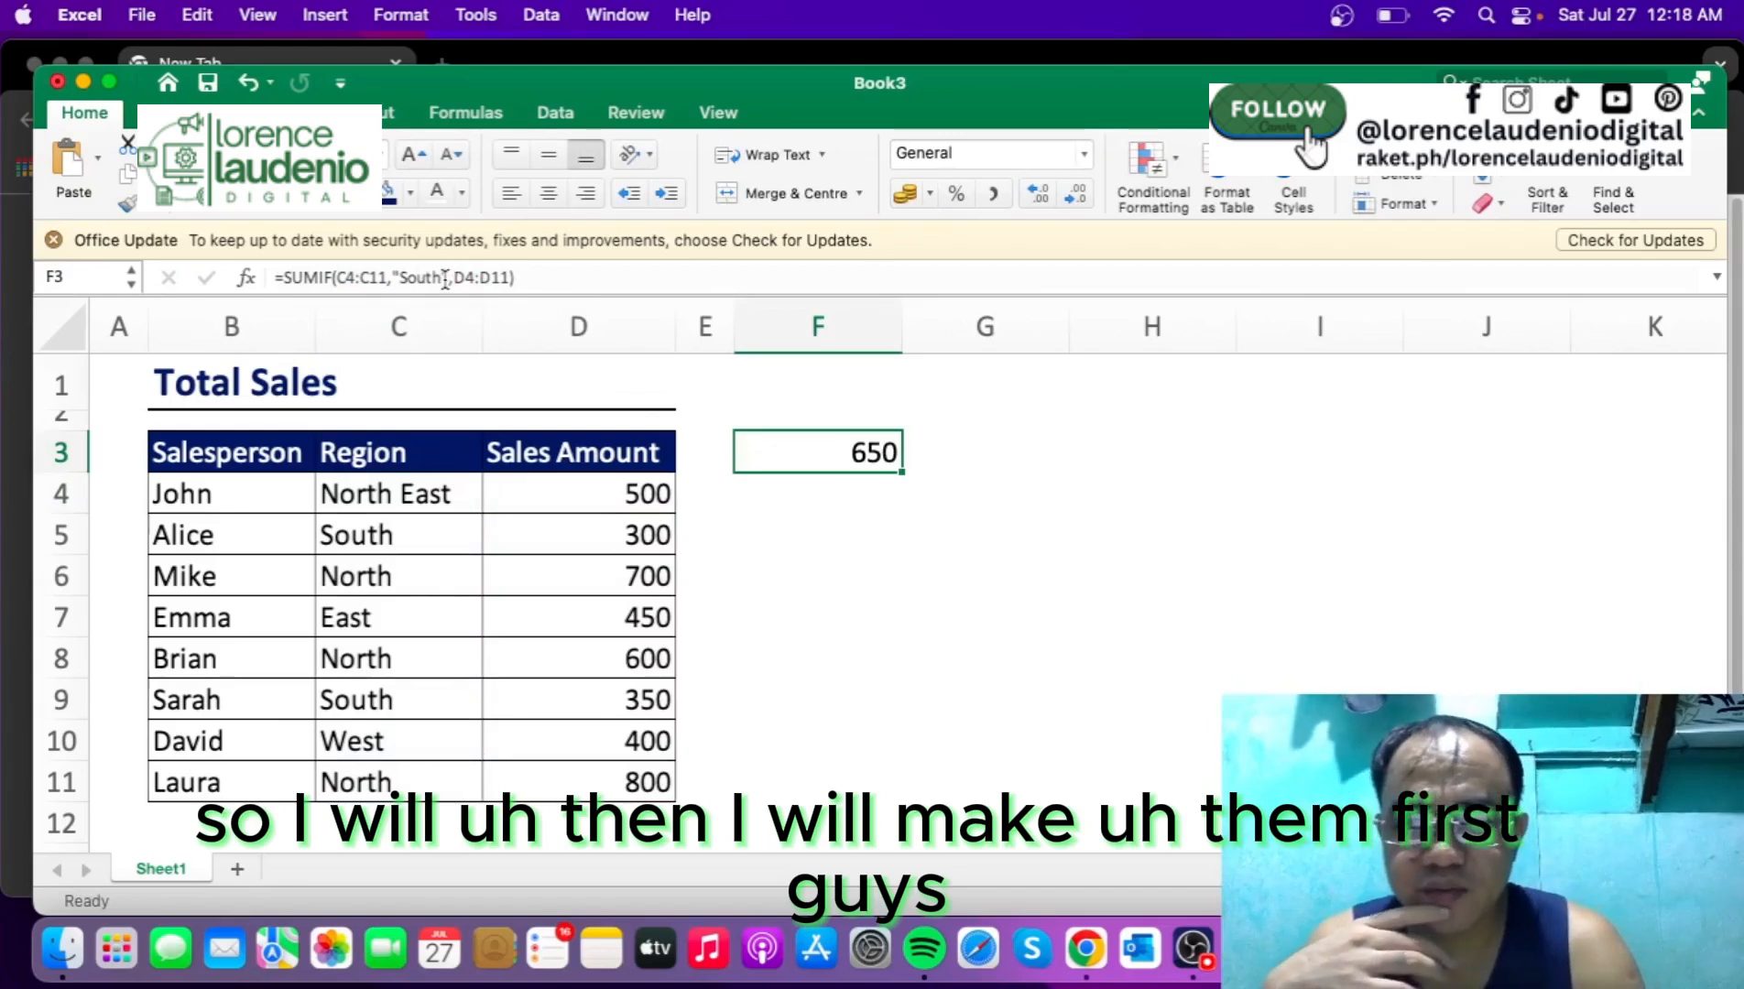
left_click(443, 279)
key("BackSpace")
key("BackSpace")
key("BackSpace")
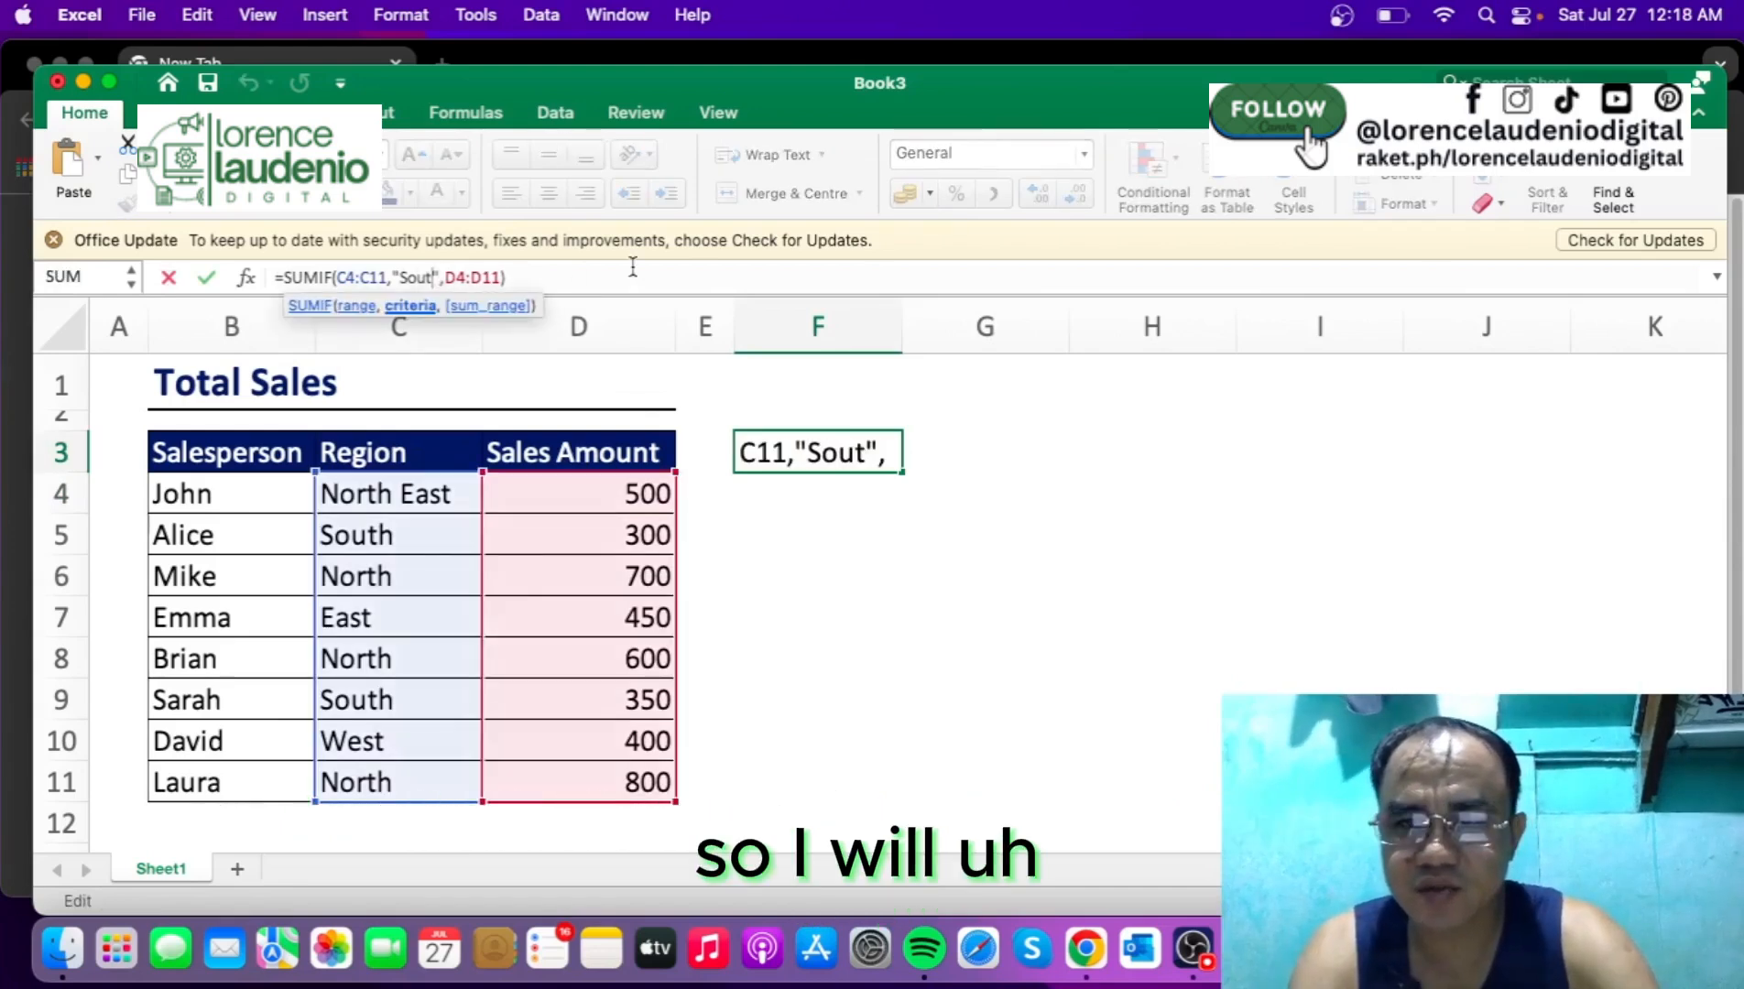
key("BackSpace")
key("BackSpace")
type("North")
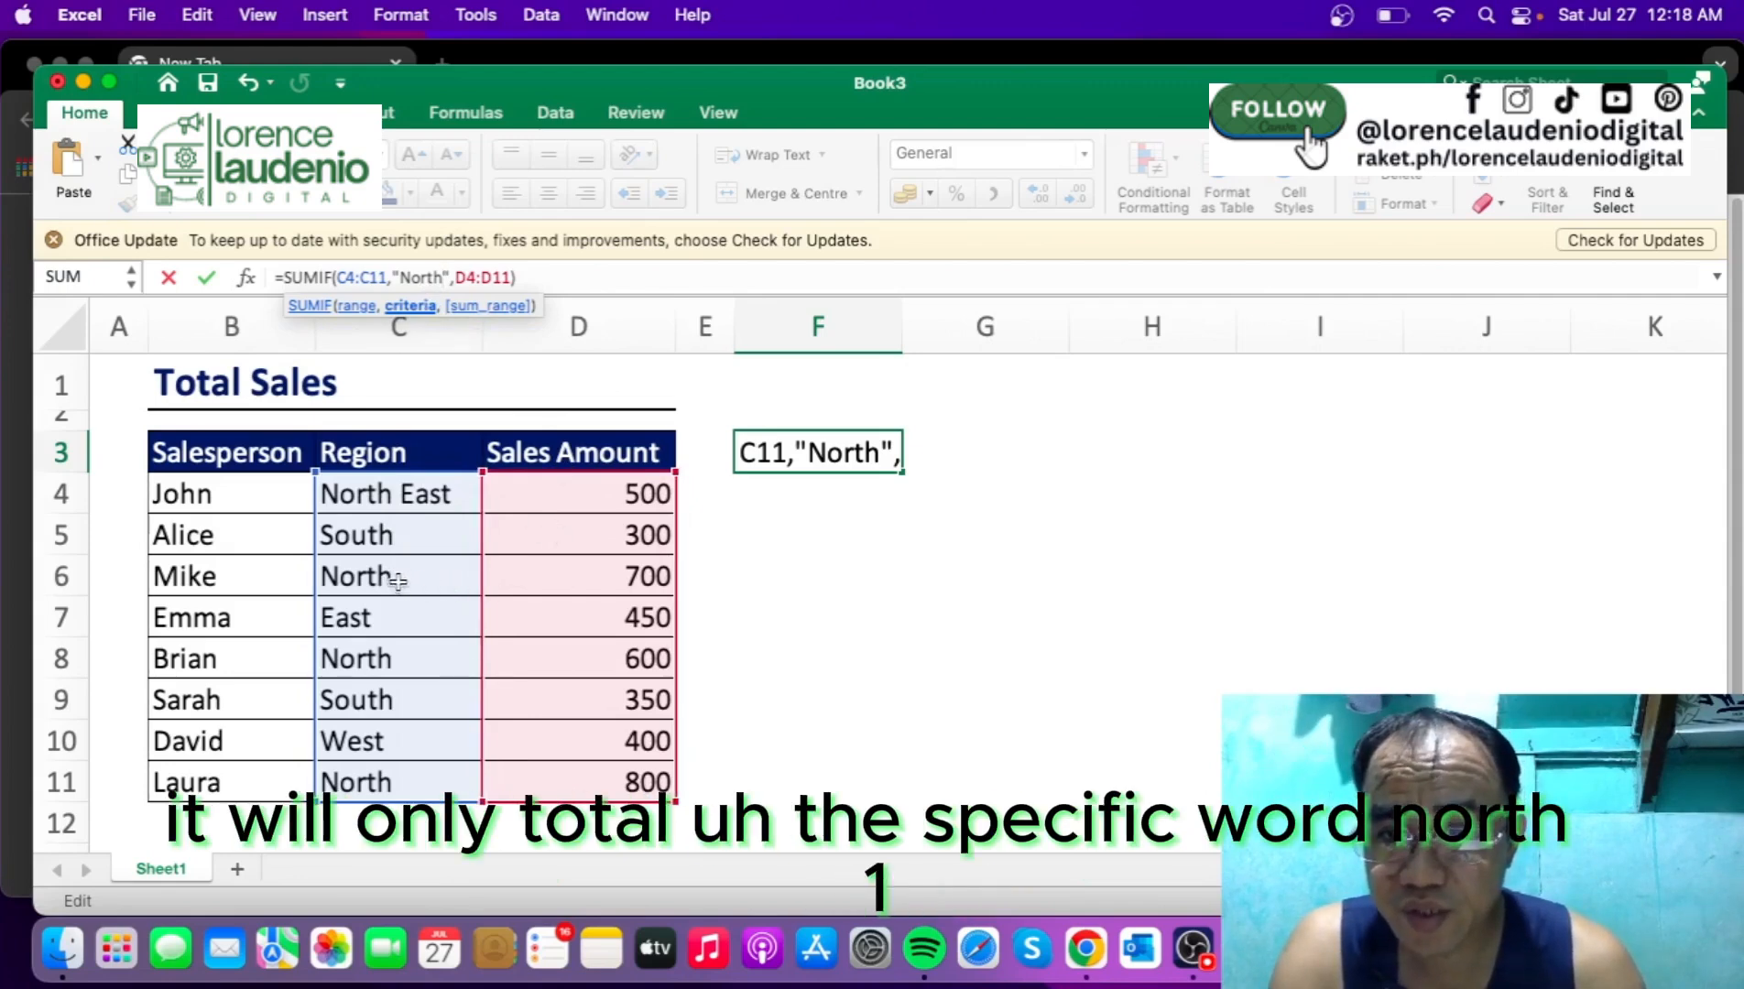
Step: Check the total of the sales amounts whose region is exactly North, in D11, D8 and D6
left_click(605, 786)
left_click(612, 659, "super")
left_click(607, 576, "super")
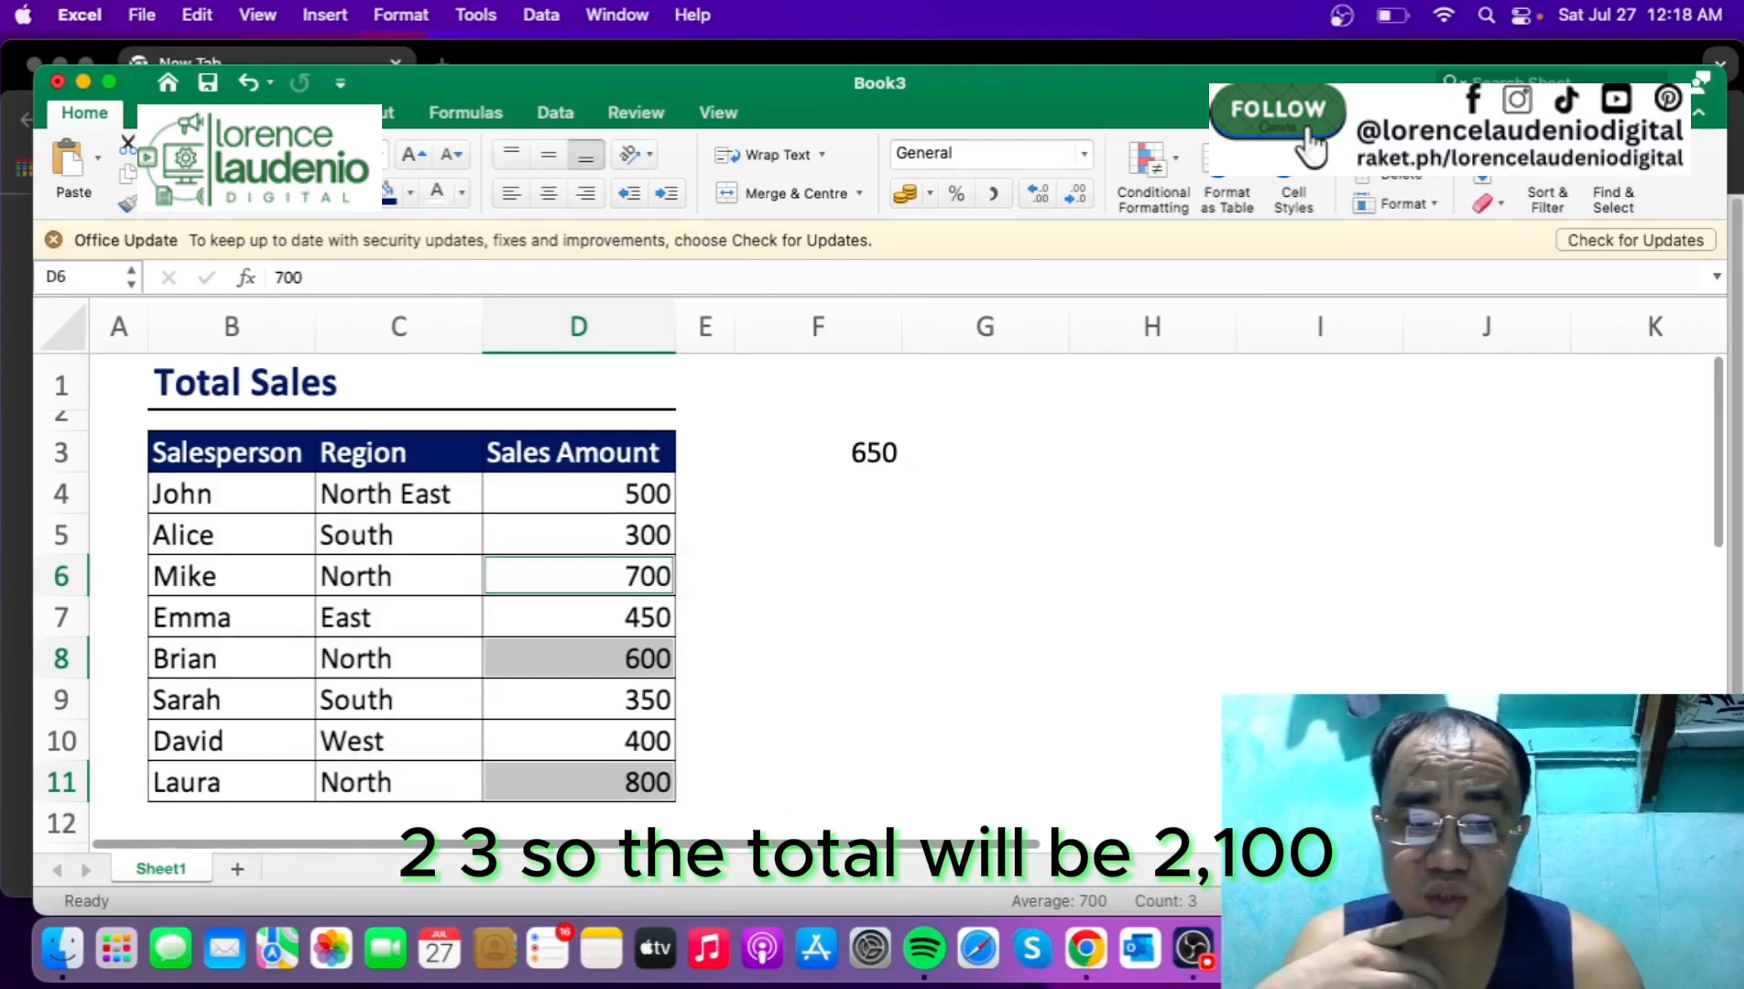
left_click(863, 461)
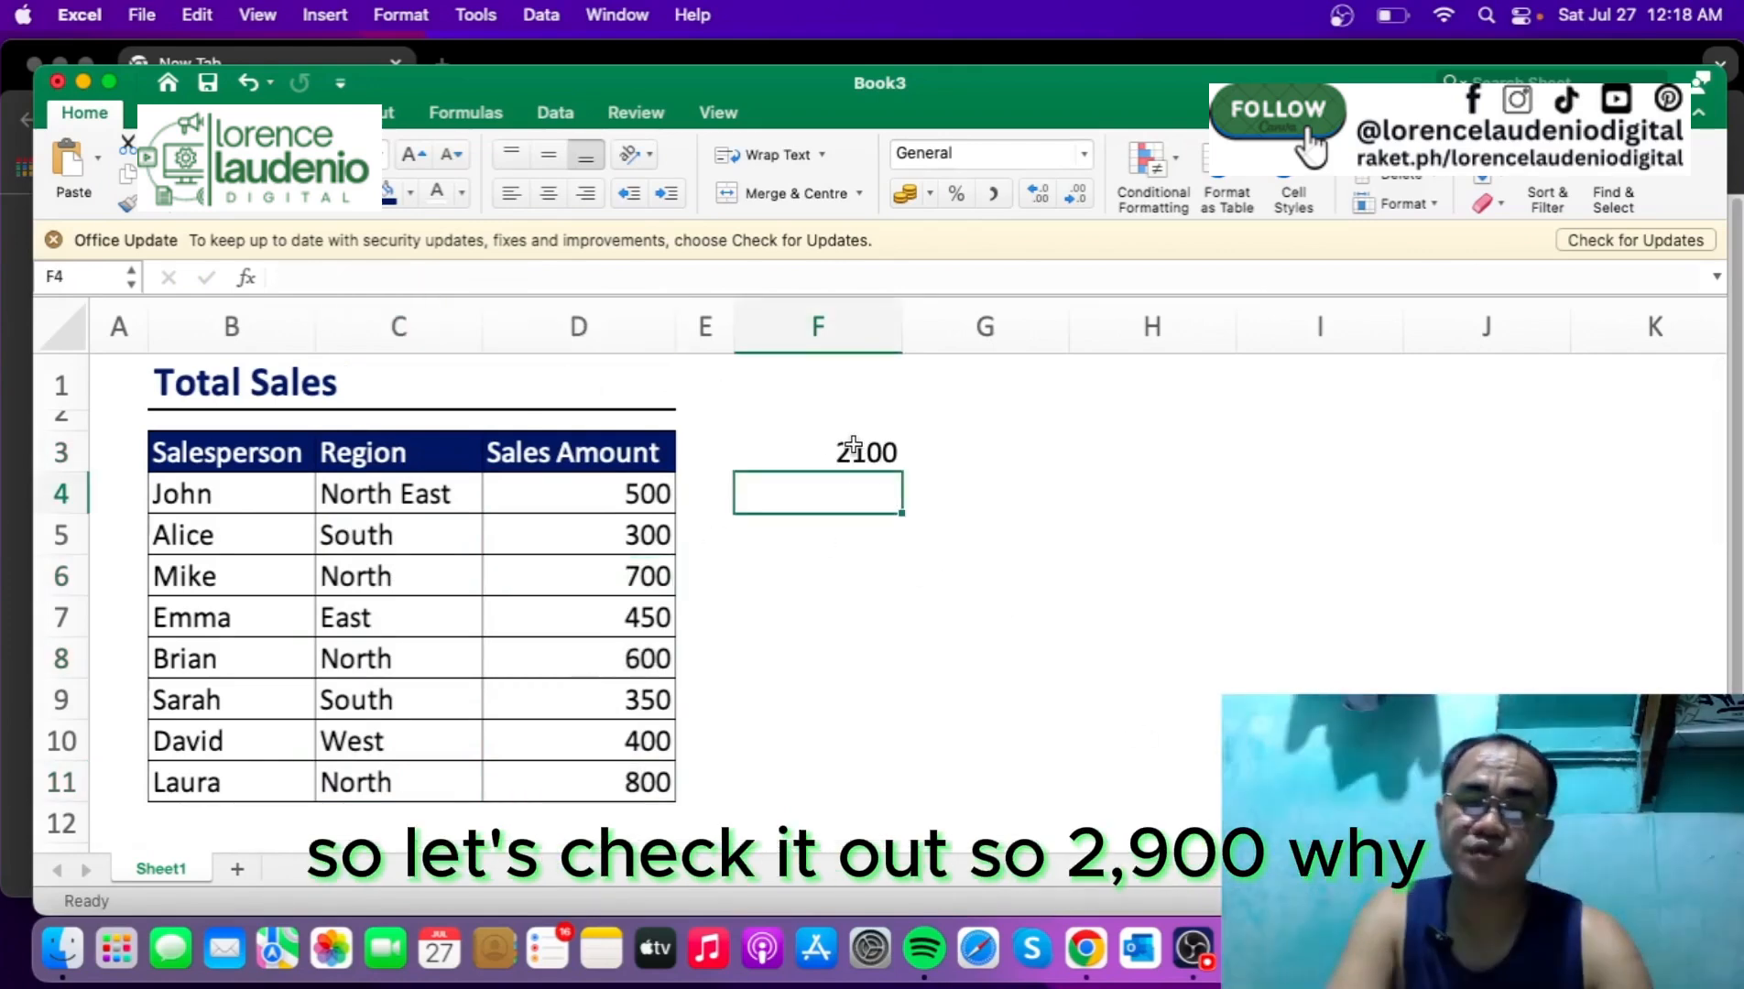
Step: Compare the North East entry in C4 with the North entries in C6 and C11
left_click(476, 509)
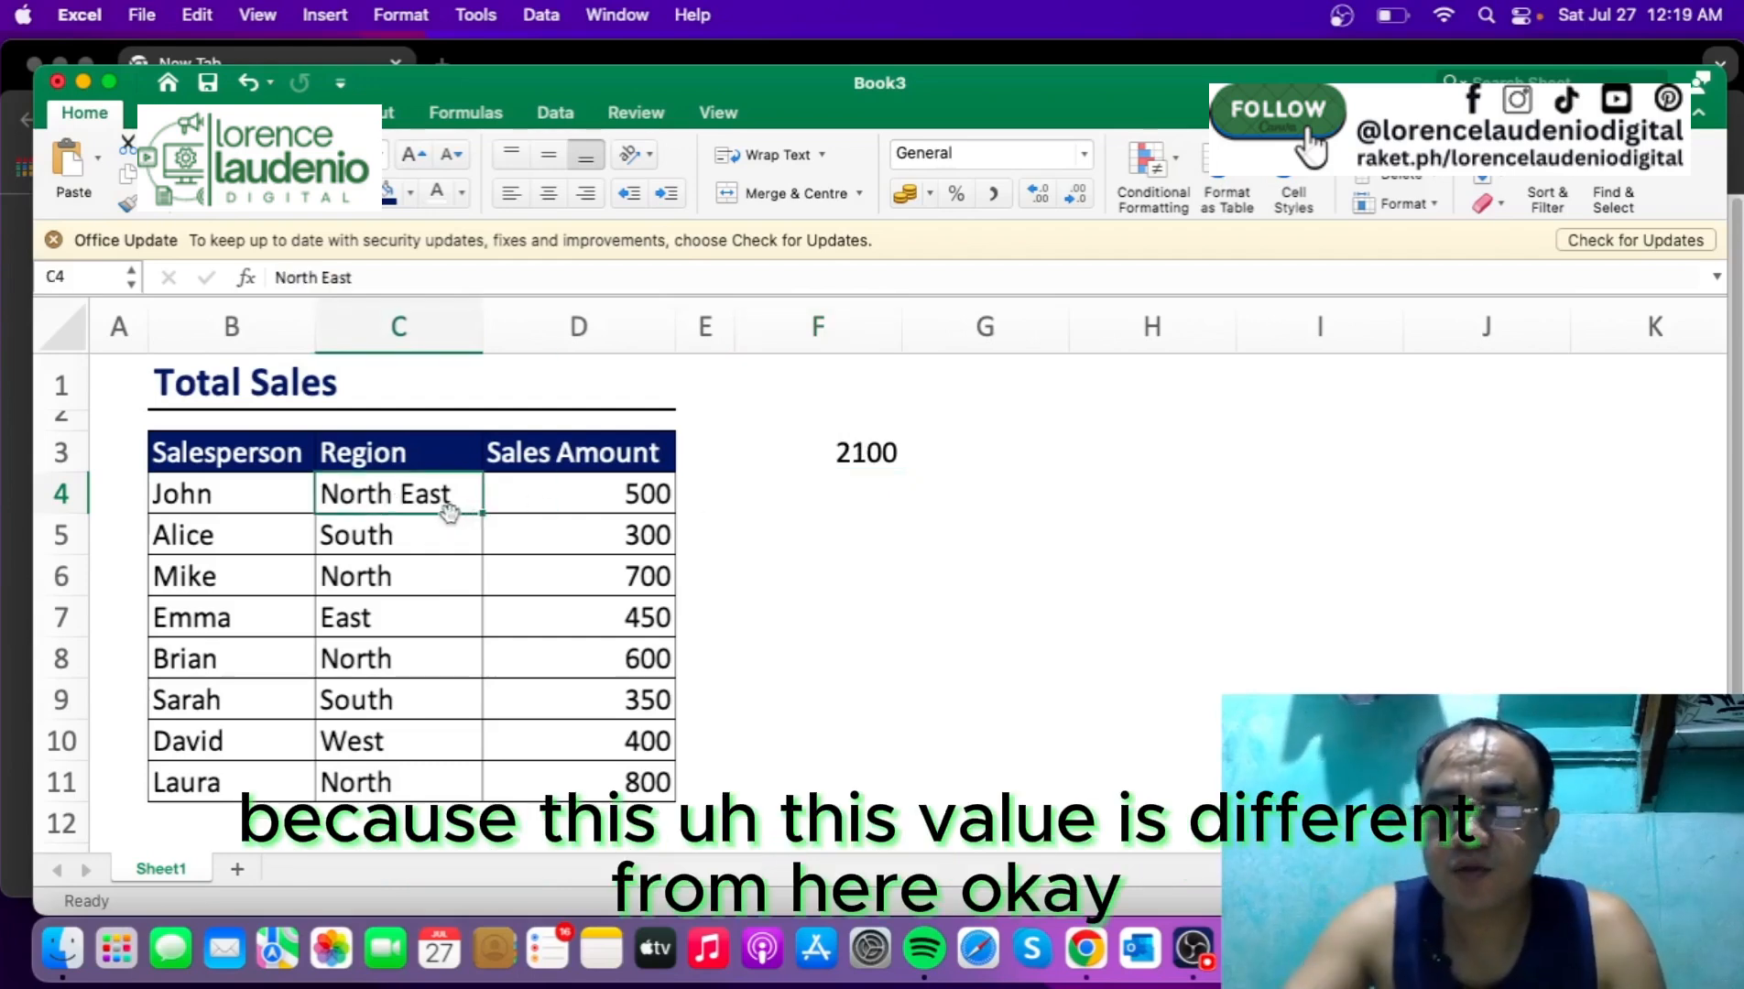
left_click(421, 584)
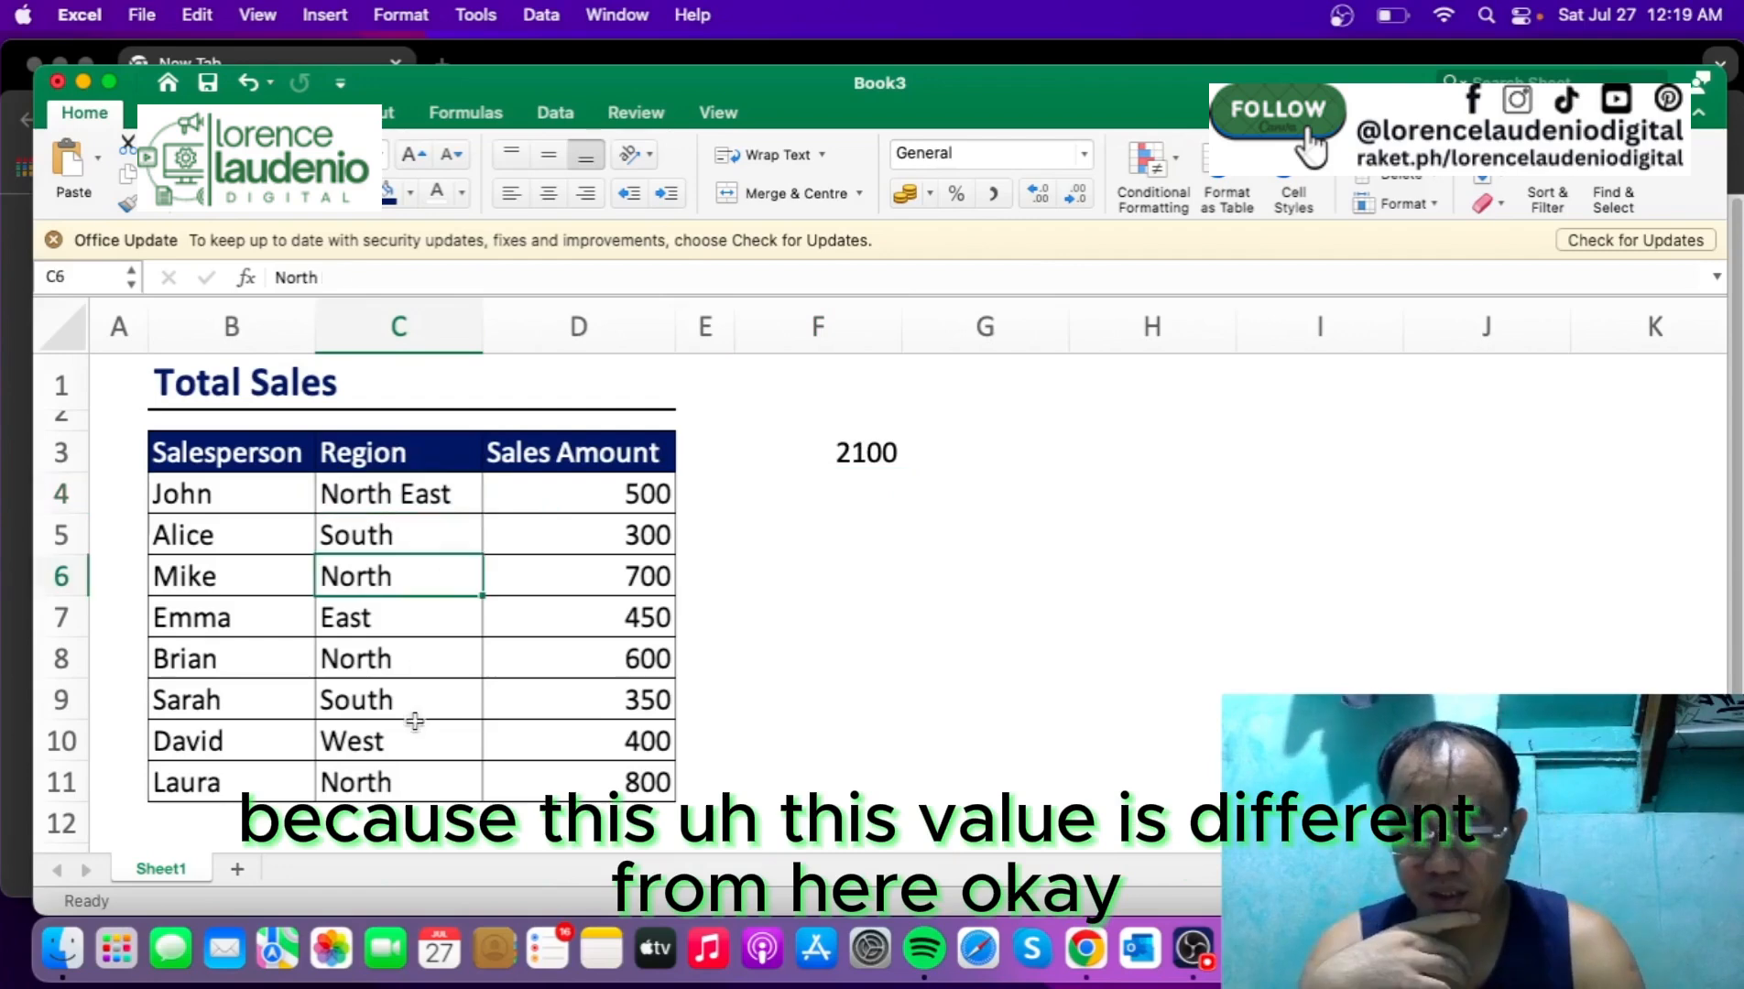
left_click(409, 774)
left_click(428, 584)
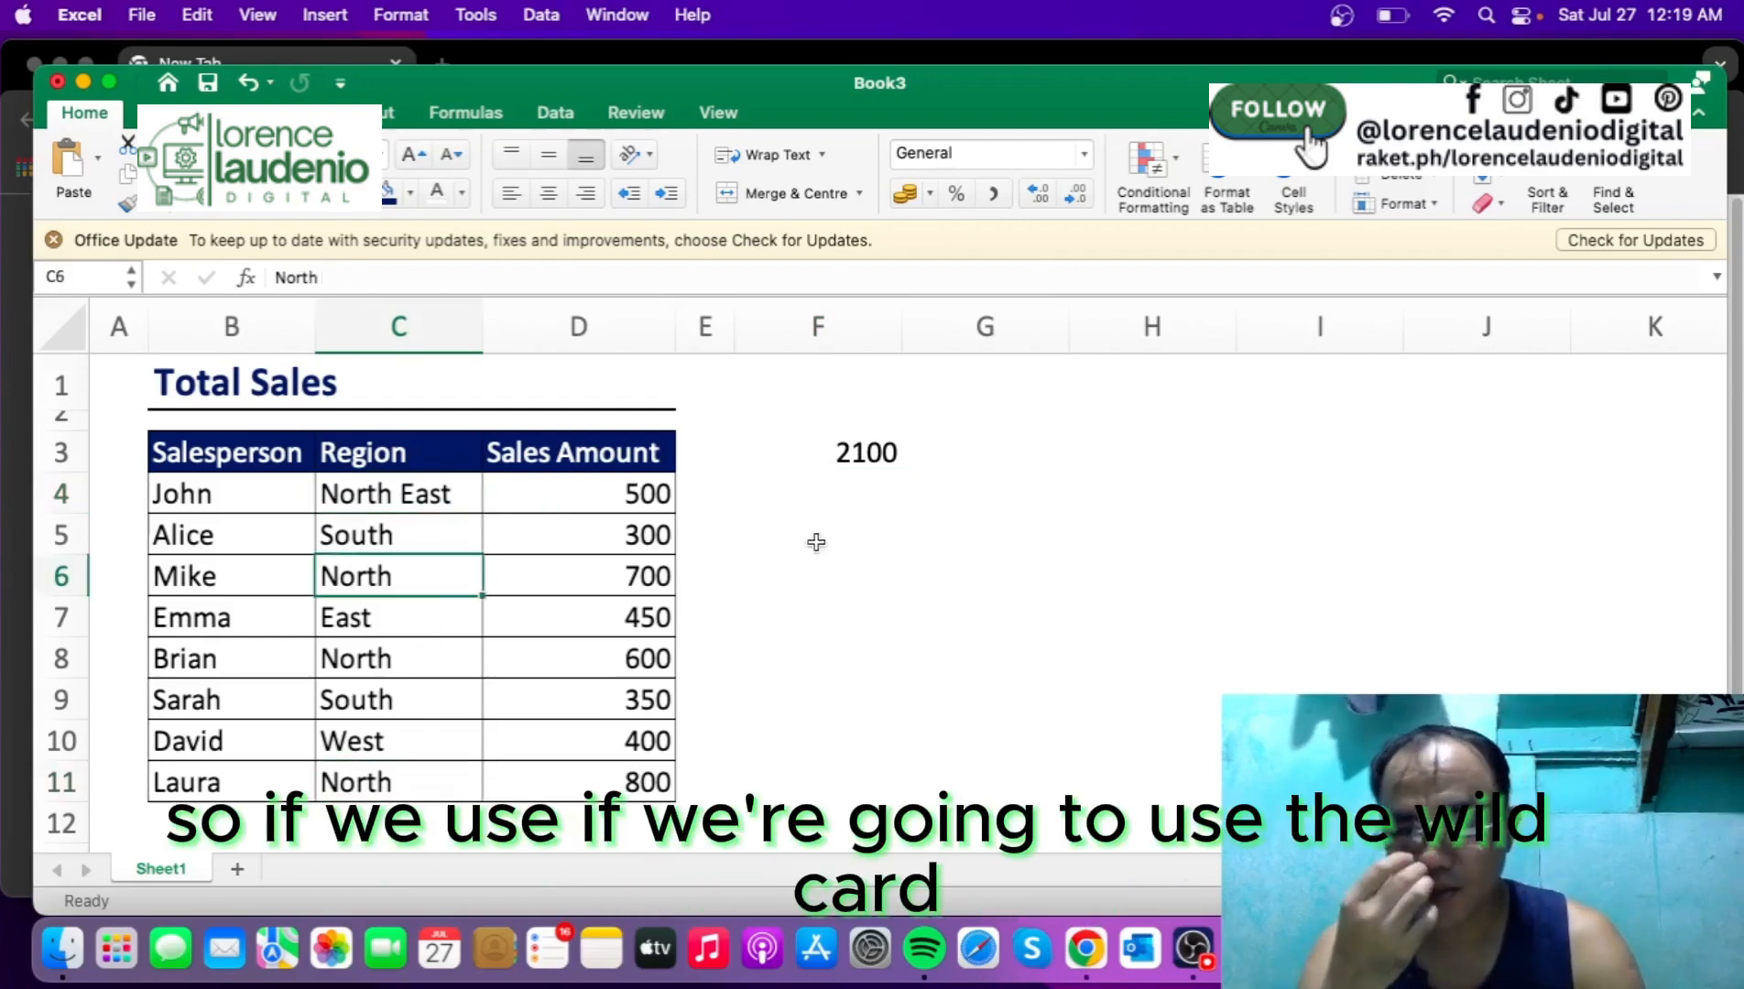
left_click(870, 458)
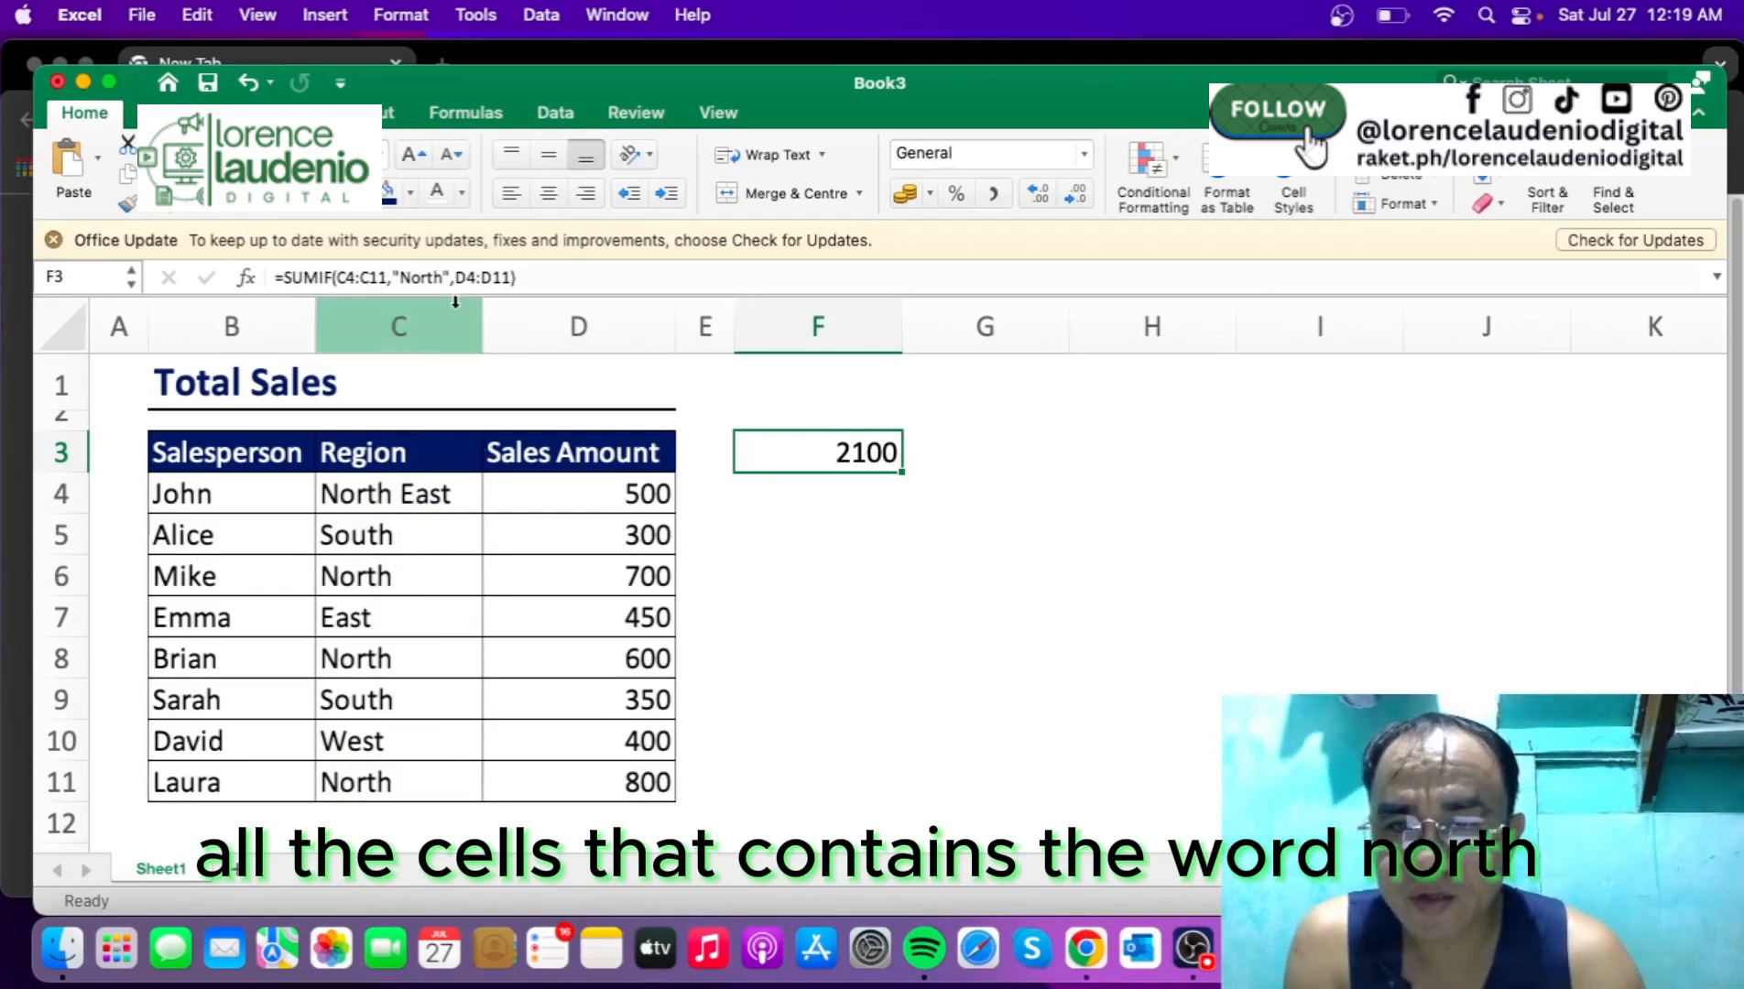
left_click(446, 279)
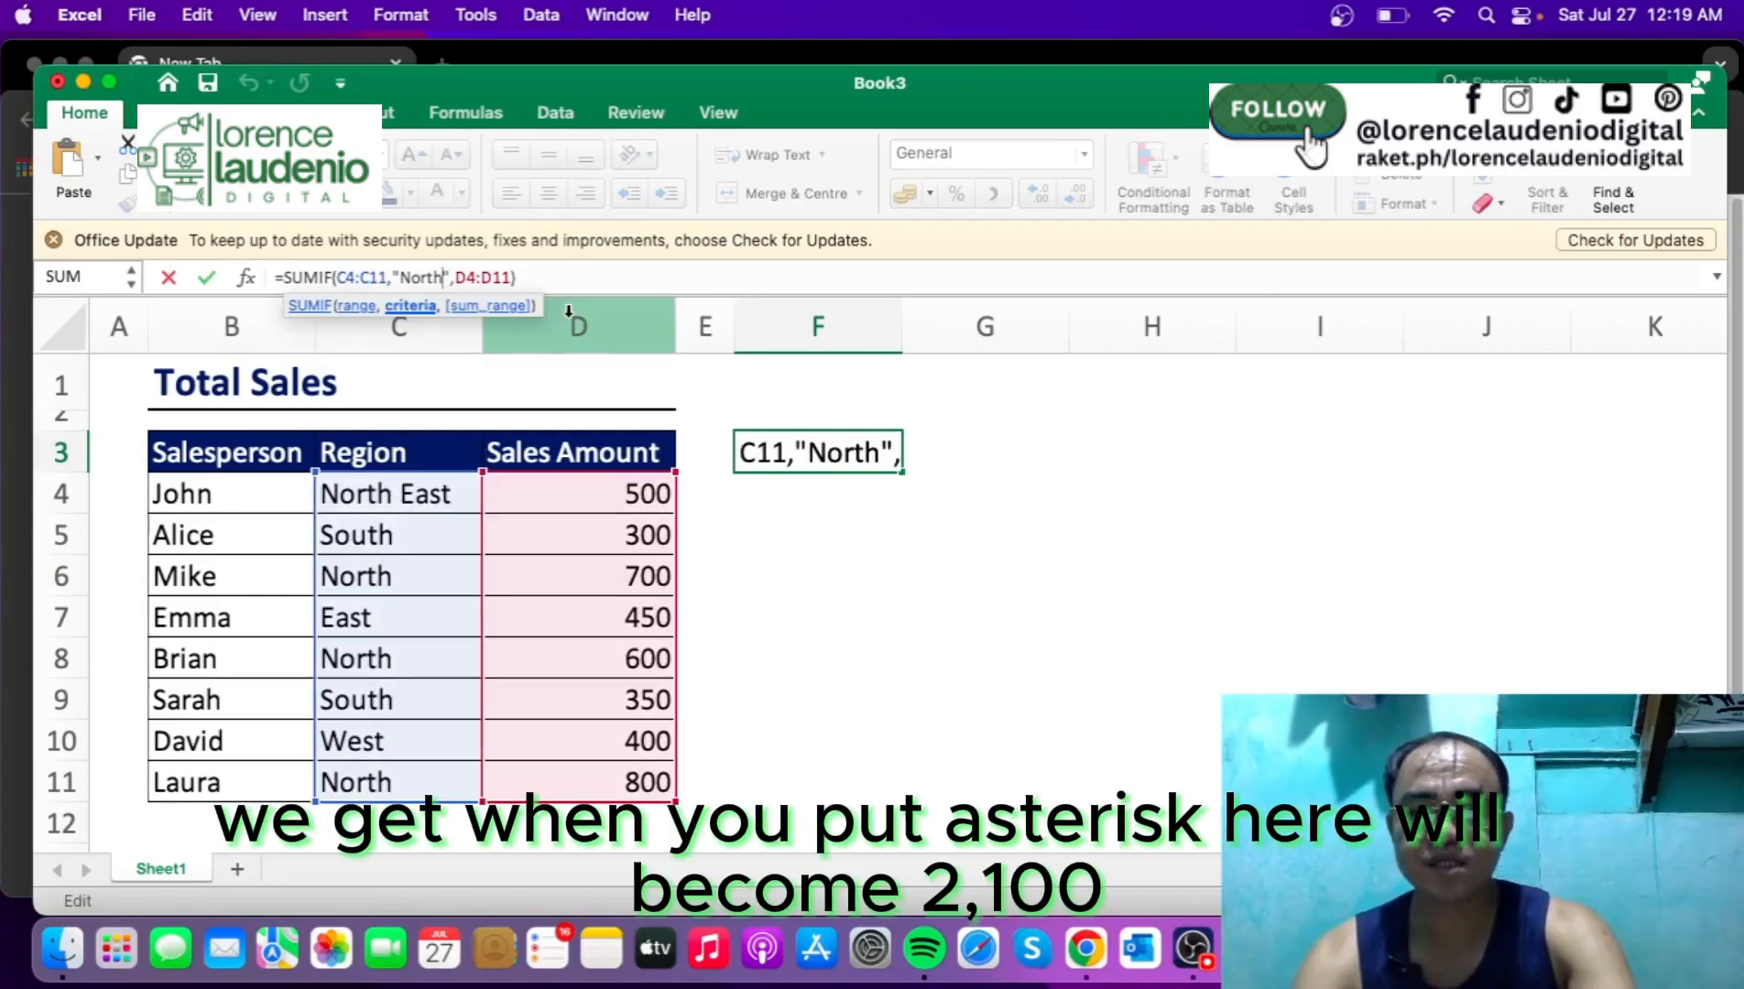
type("*")
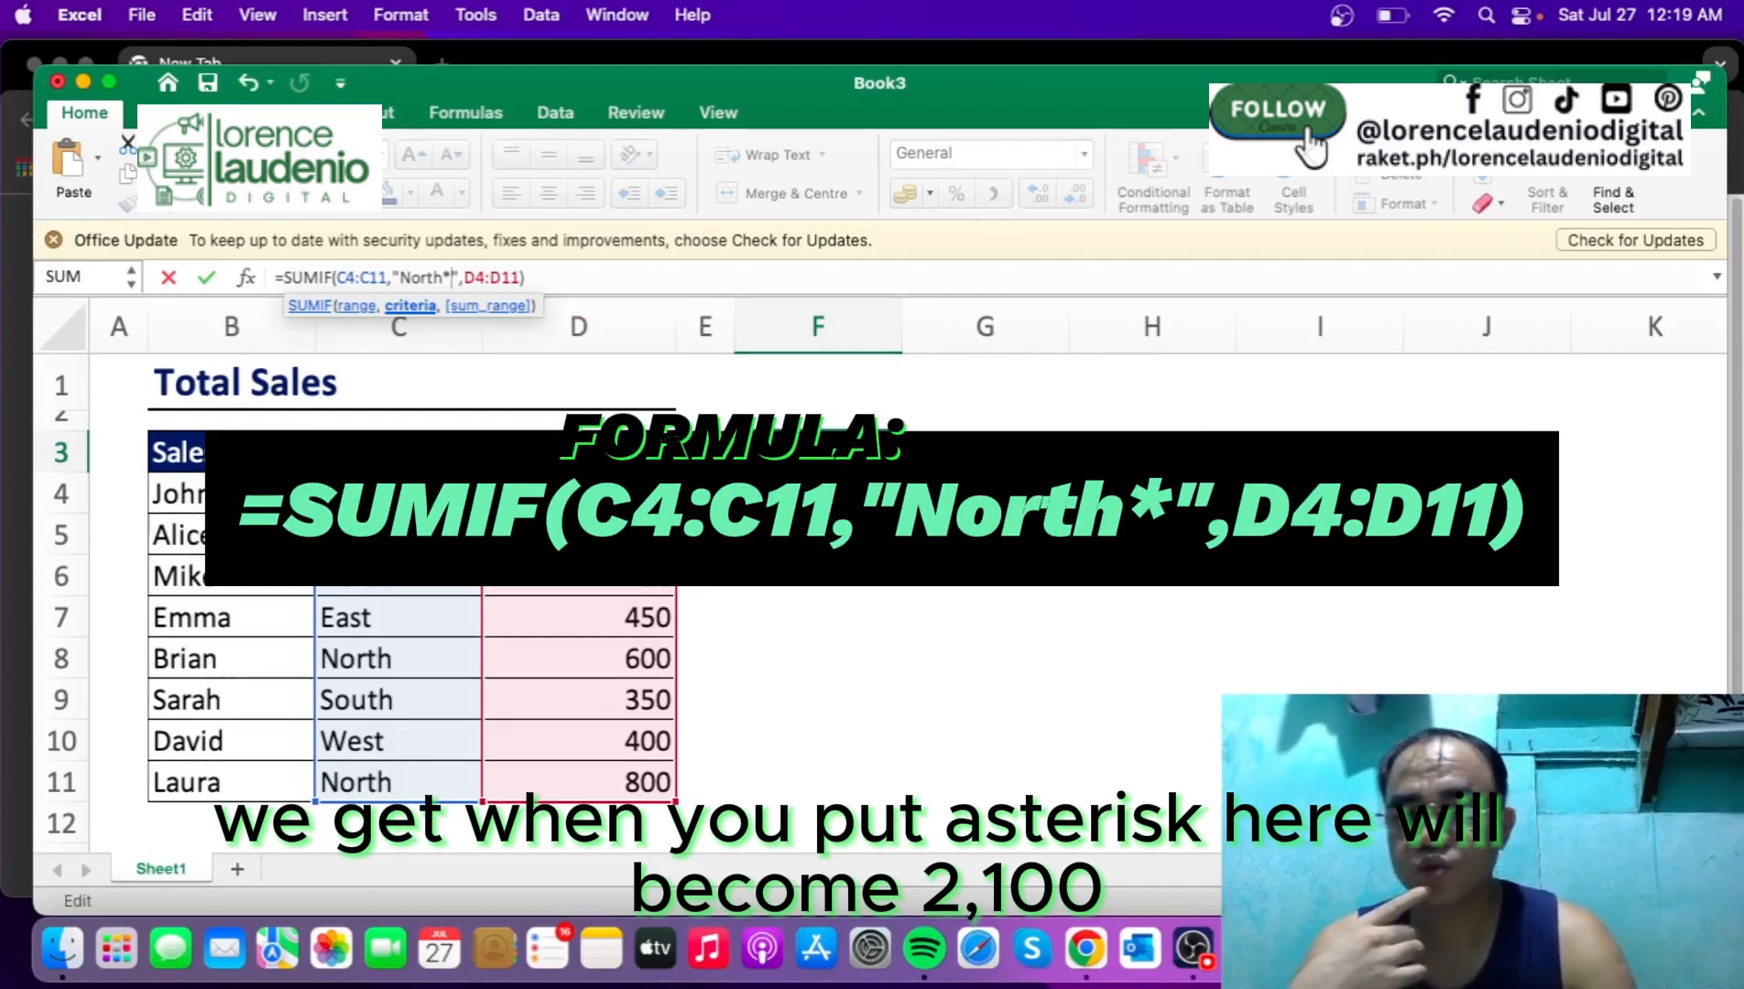
key("Escape")
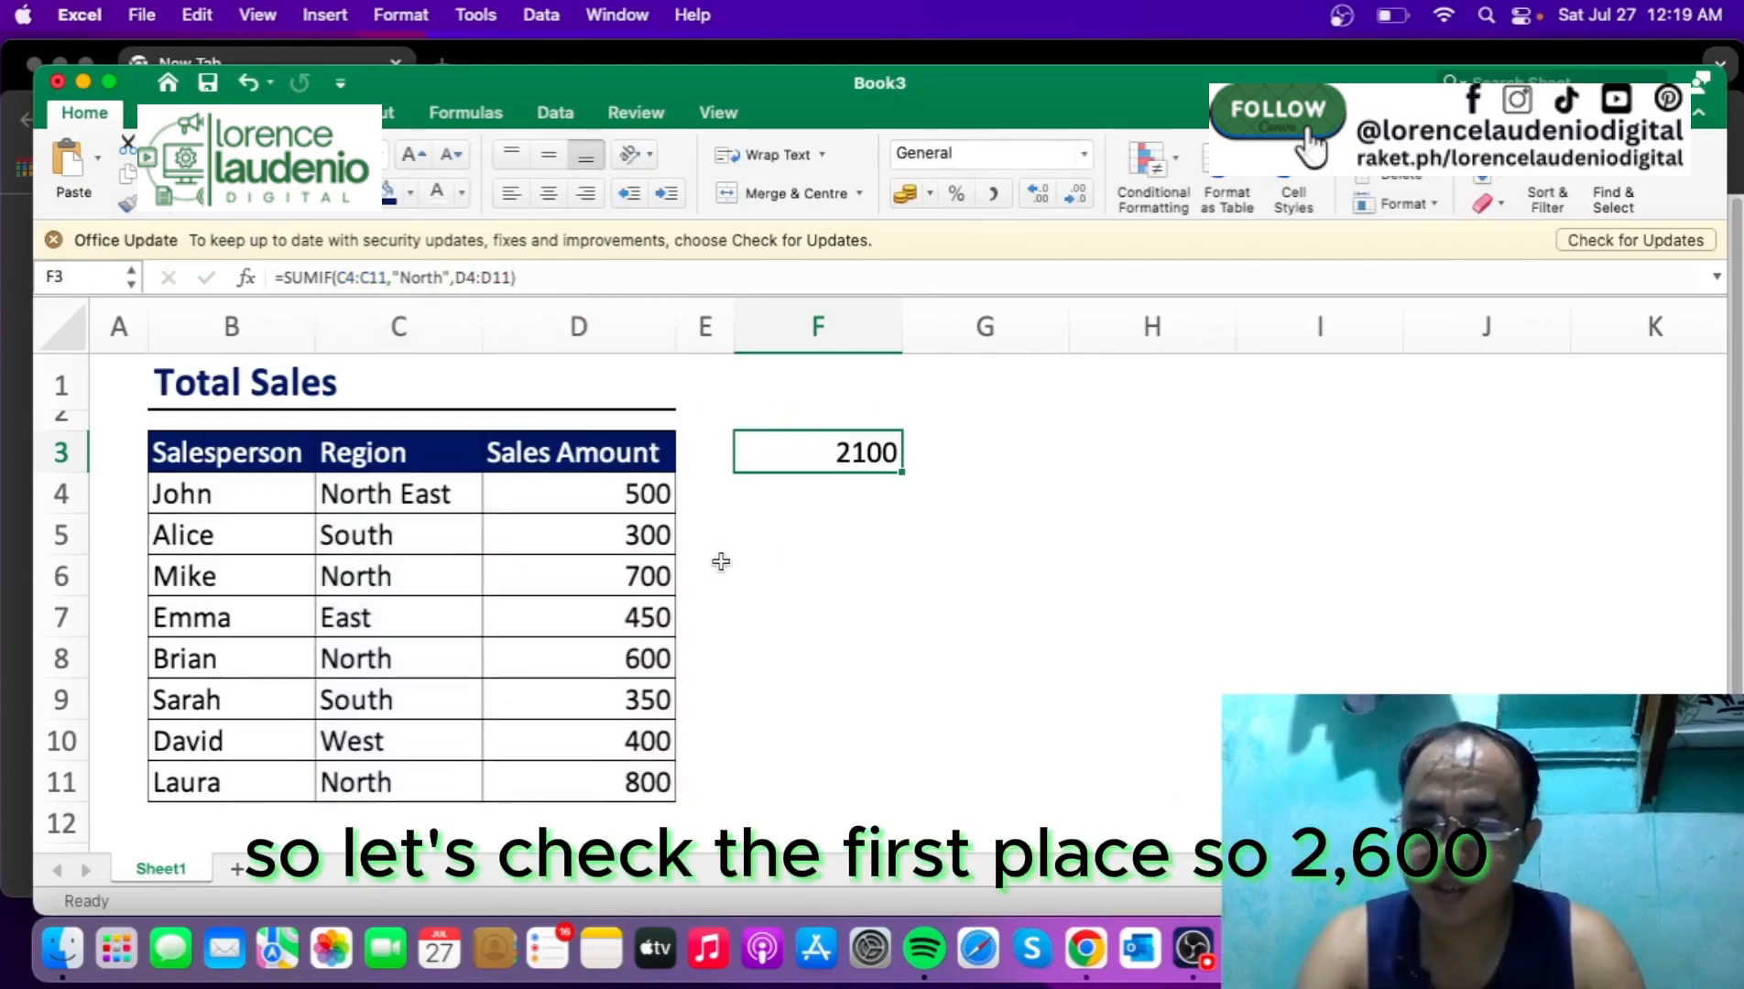
Step: Check the combined total of the North and North East sales amounts in D4, D6, D11 and D8
left_click(621, 495)
left_click(623, 576, "super")
left_click(623, 783, "super")
left_click(623, 659, "super")
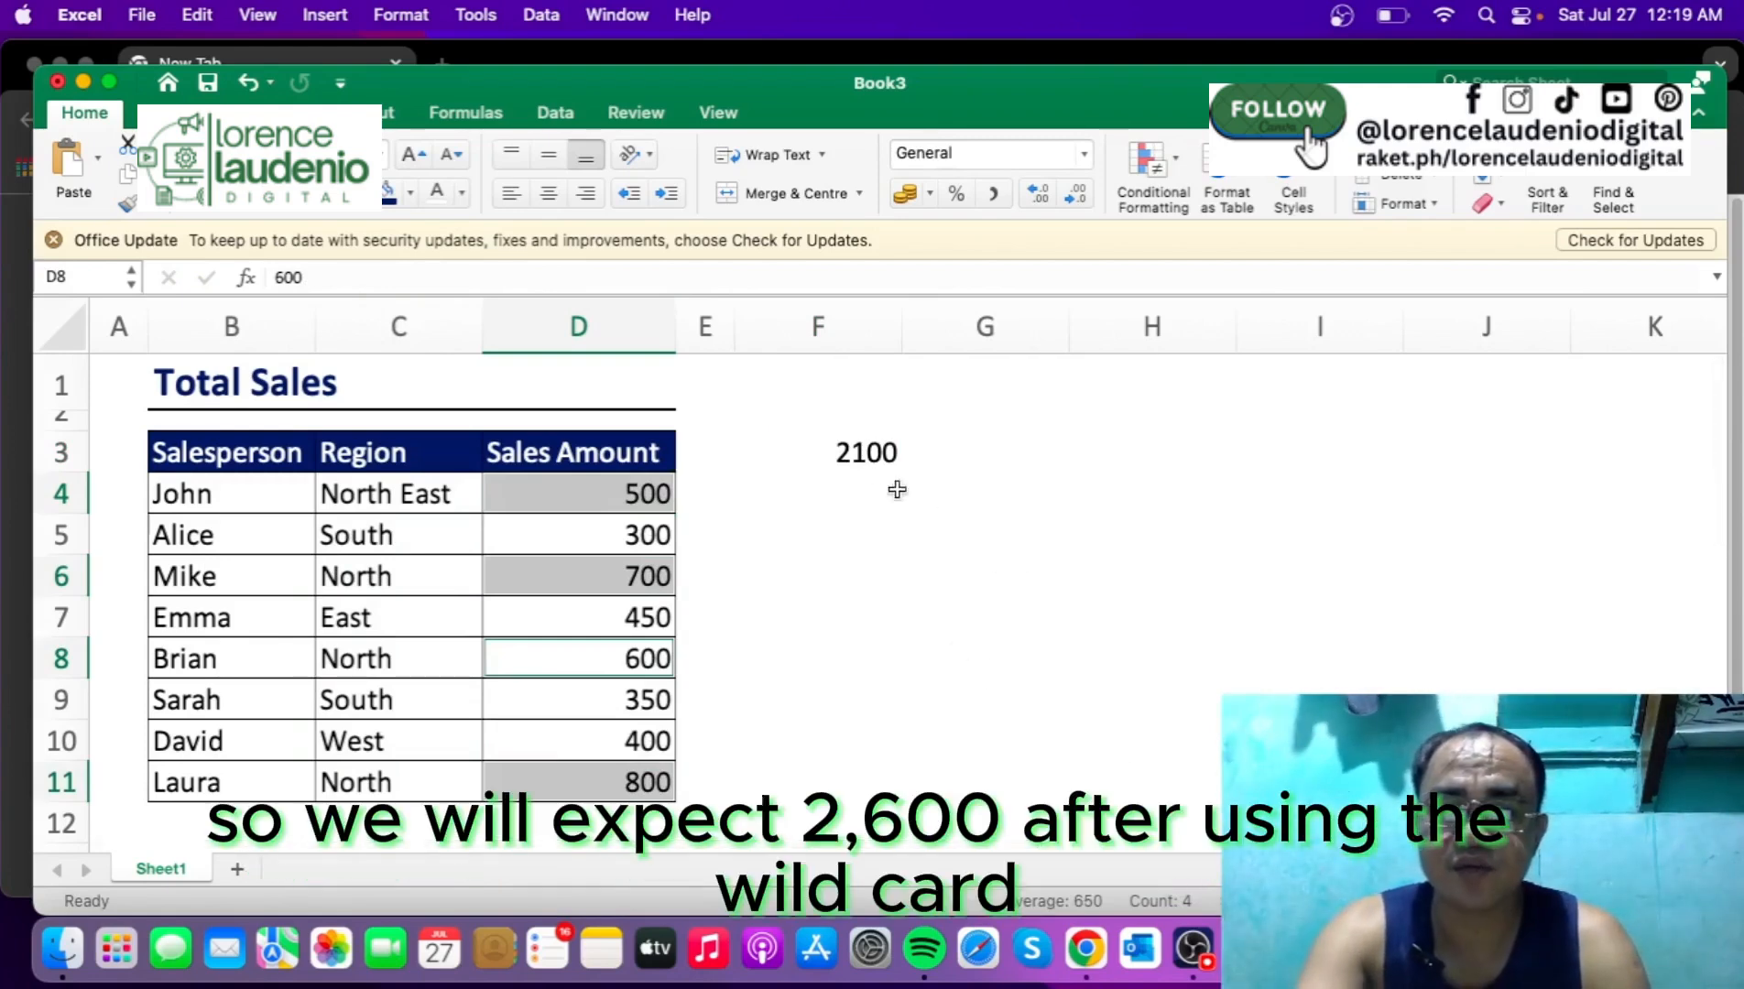
Step: Add an asterisk wildcard to the criterion in F3 so the formula reads =SUMIF(C4:C11,"North*",D4:D11)
left_click(866, 458)
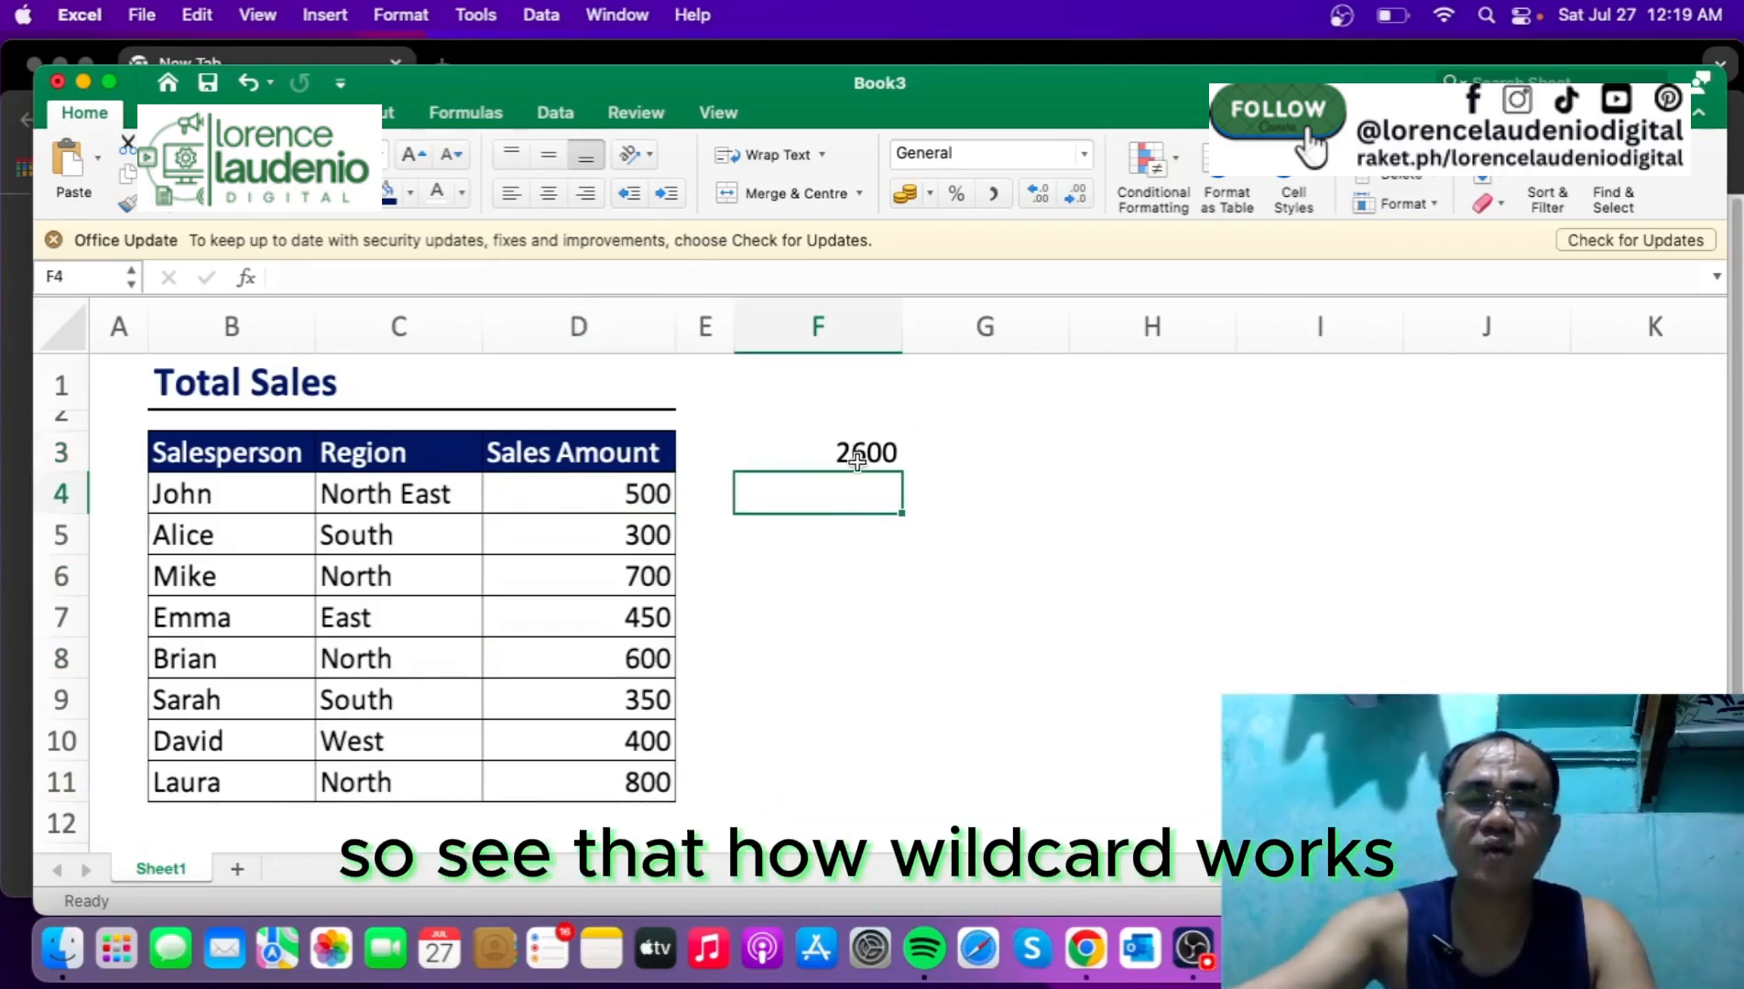
left_click(887, 450)
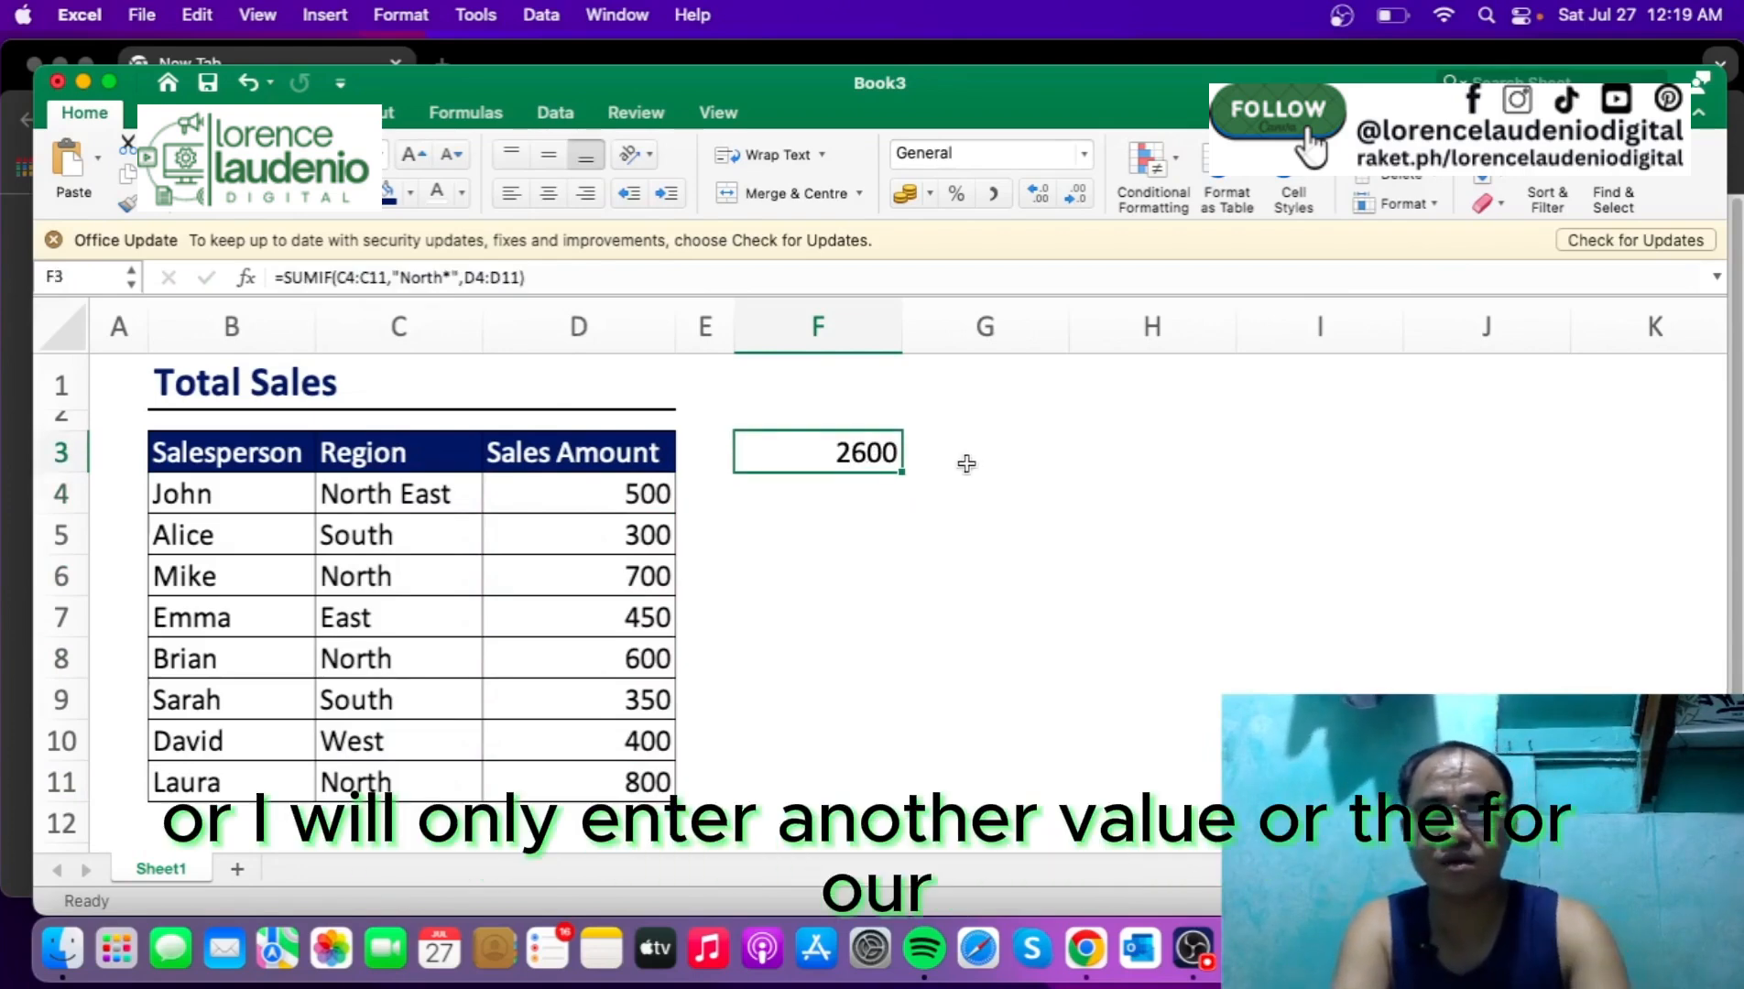
Step: Insert a new column before column E and enter the header Date in E3
left_click(969, 494)
right_click(701, 331)
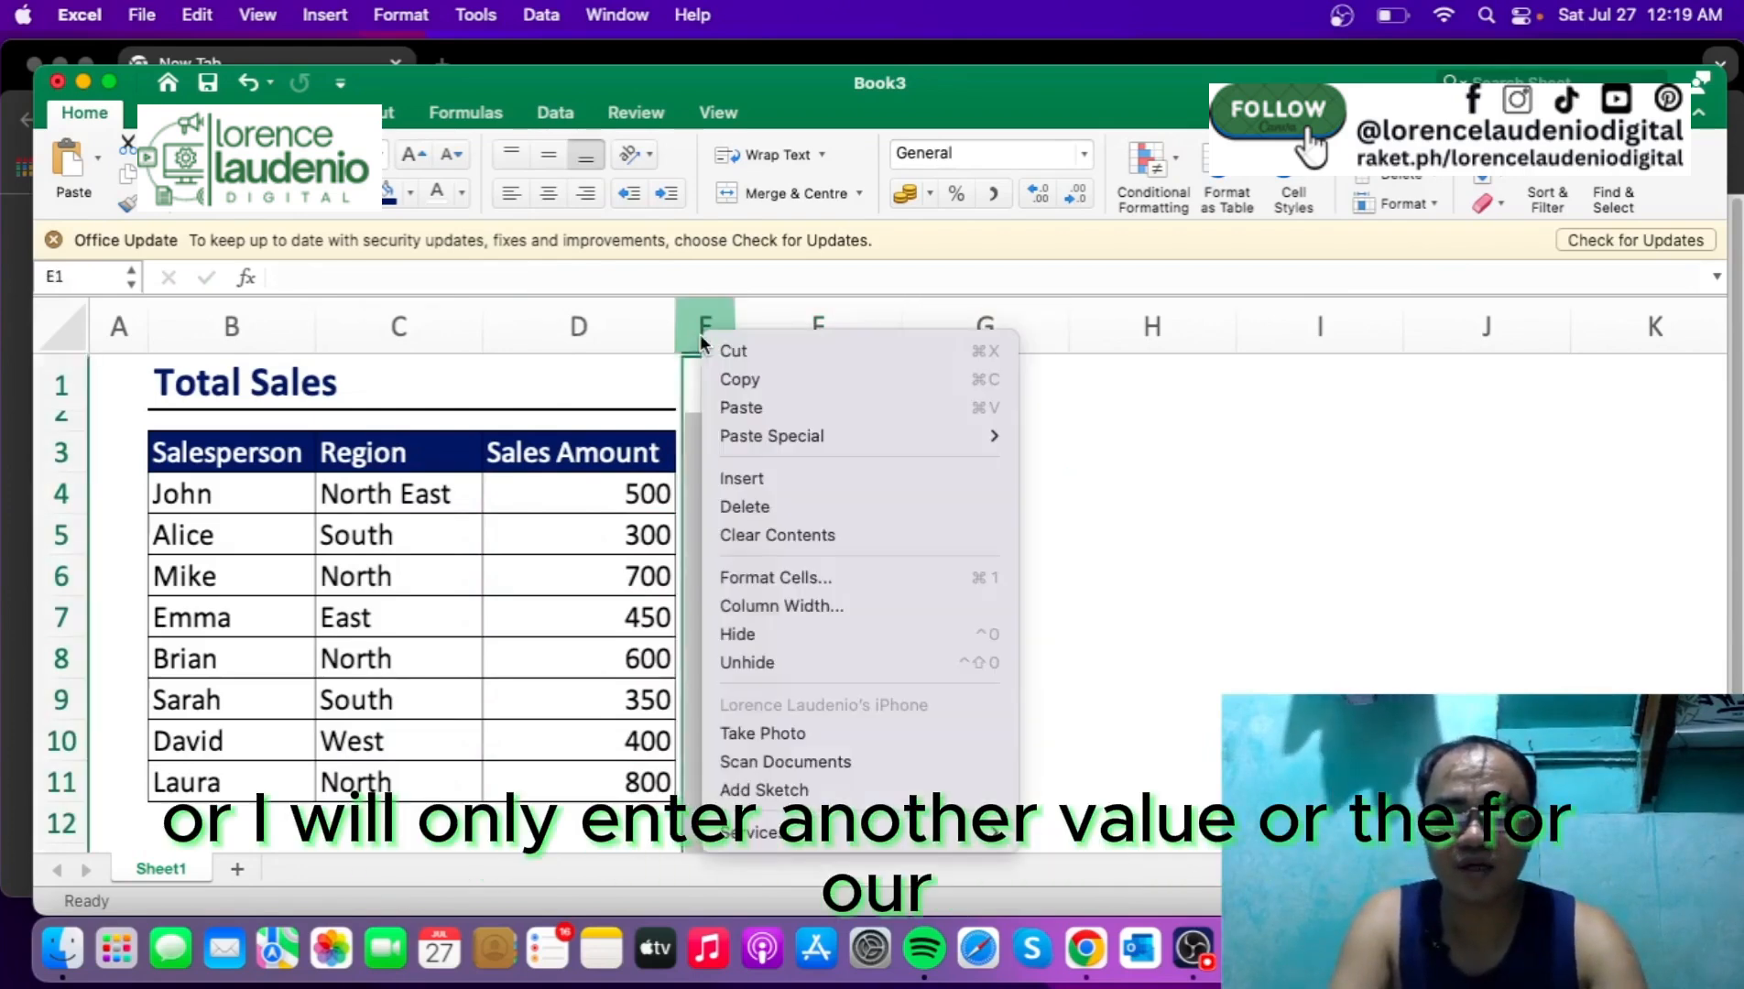
left_click(761, 477)
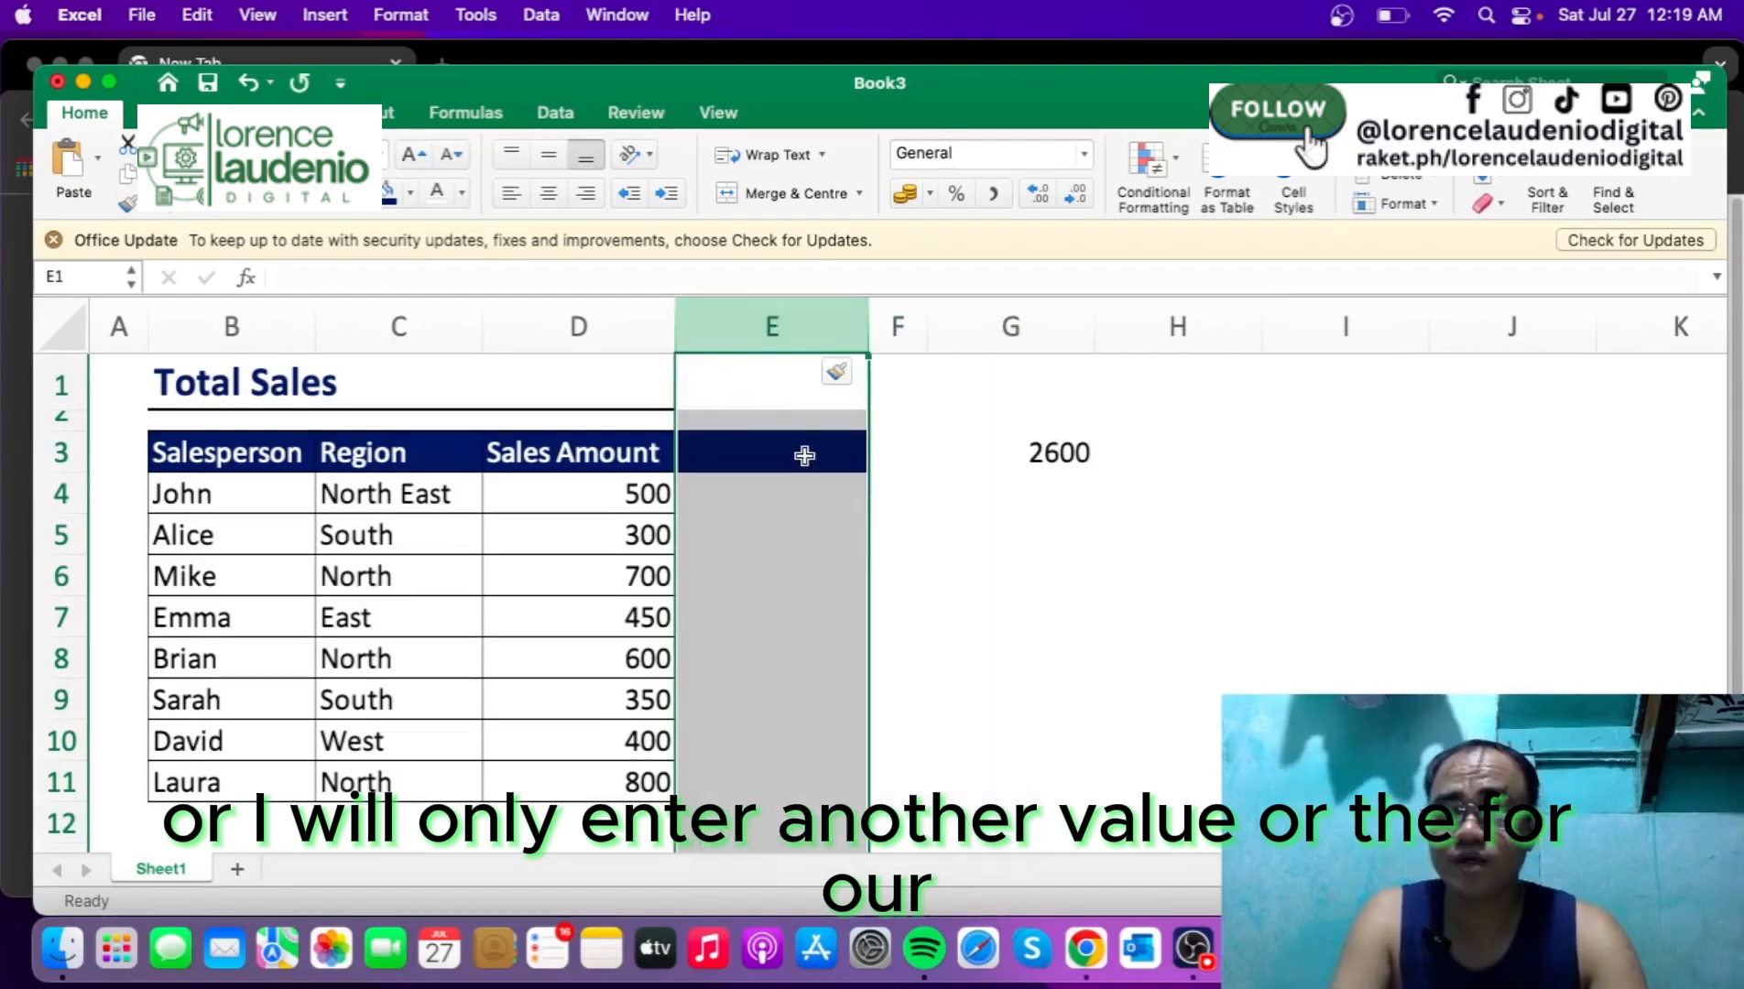
left_click(805, 456)
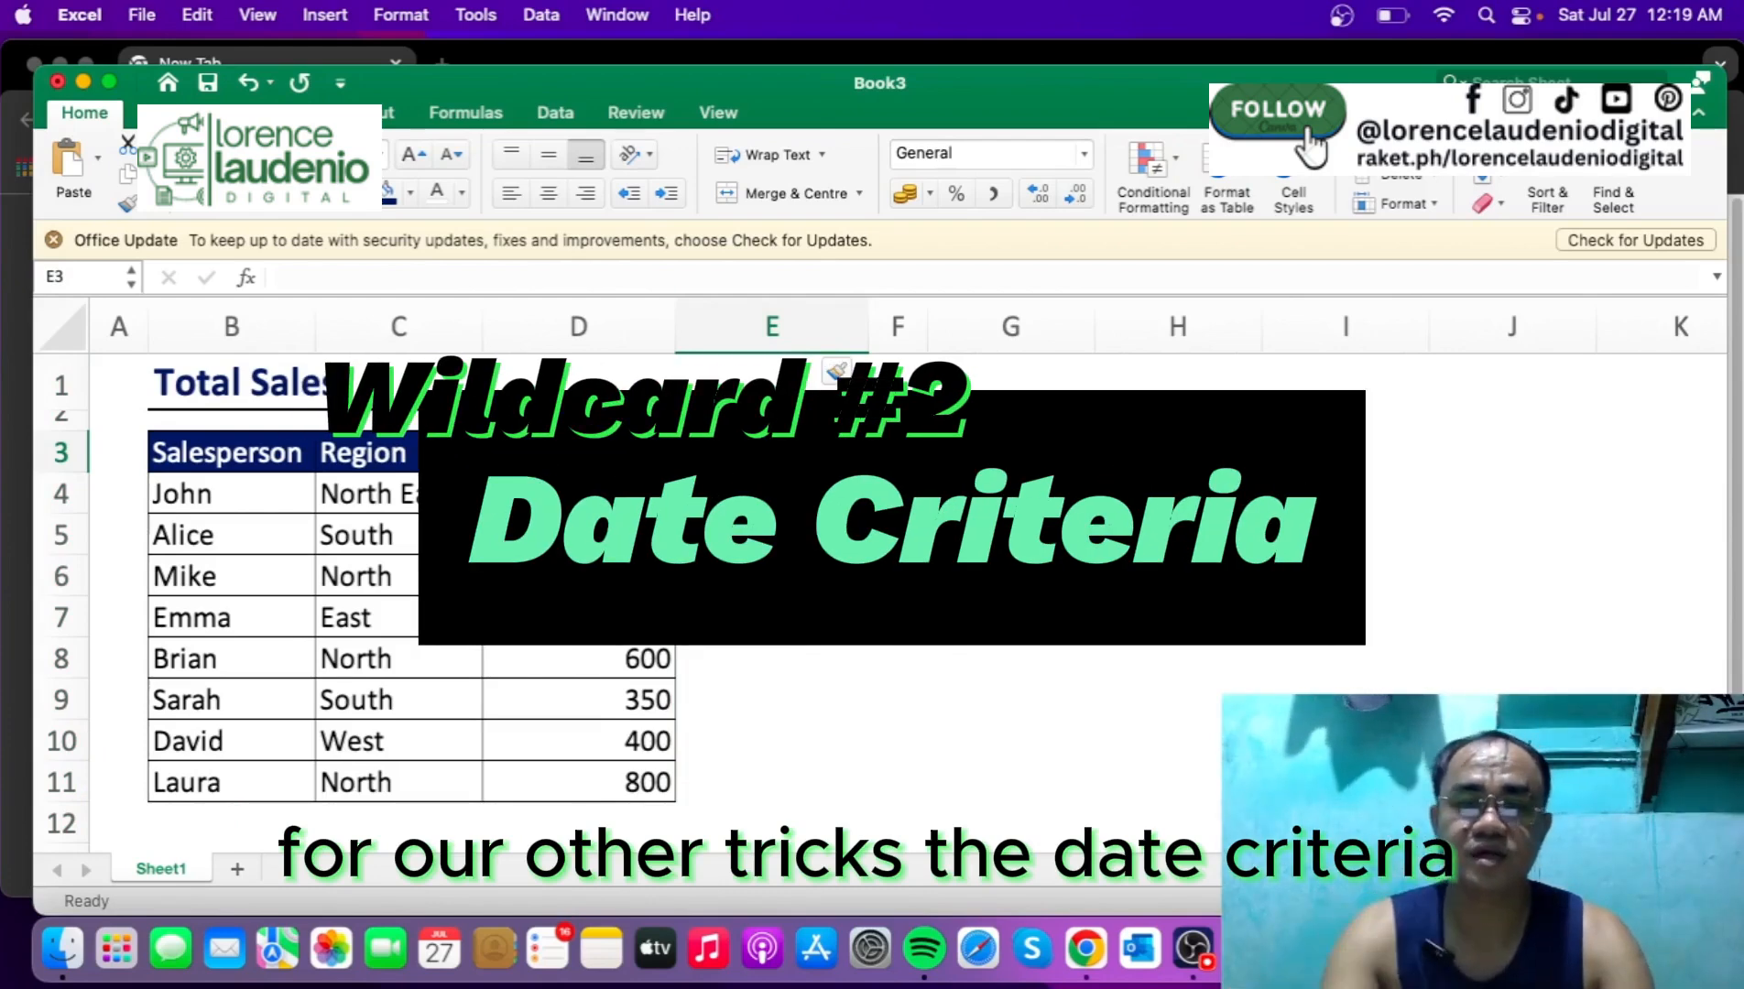
type("Date")
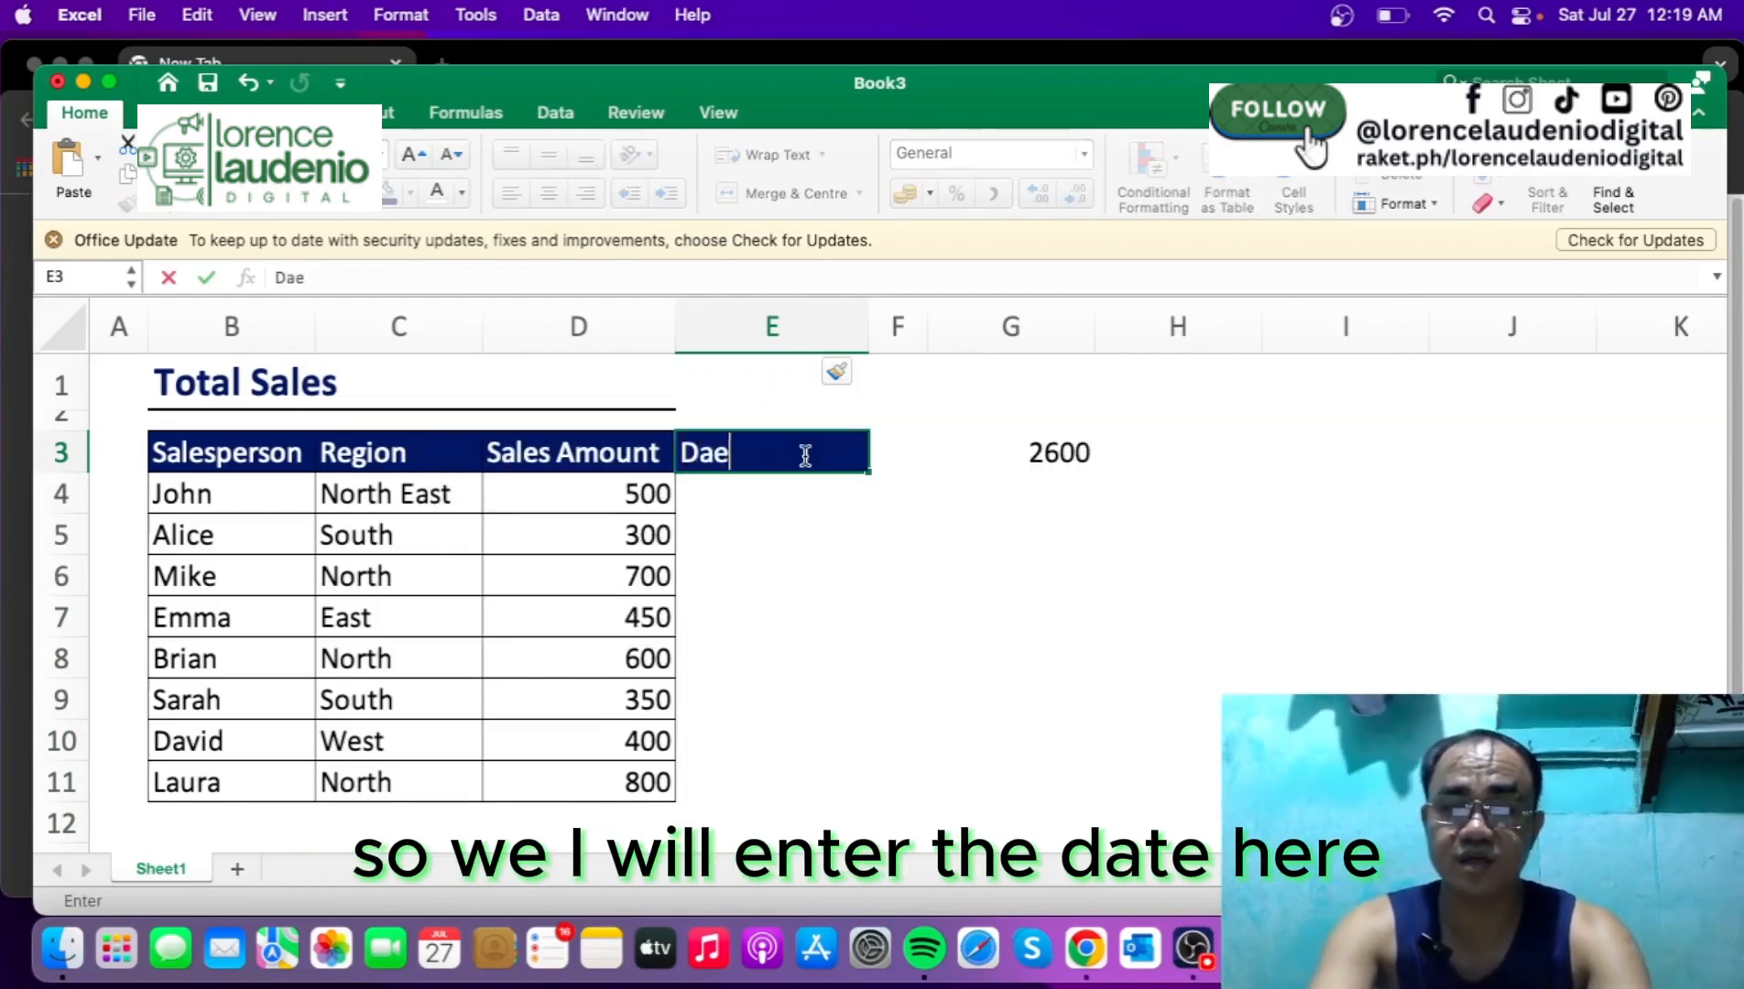
key("Return")
Step: Enter the dates 7/27/2024, 7/28/2024, 7/25/2024 and 7/26/2024 in cells E4 to E7 of the Date column
type("7/27/2024")
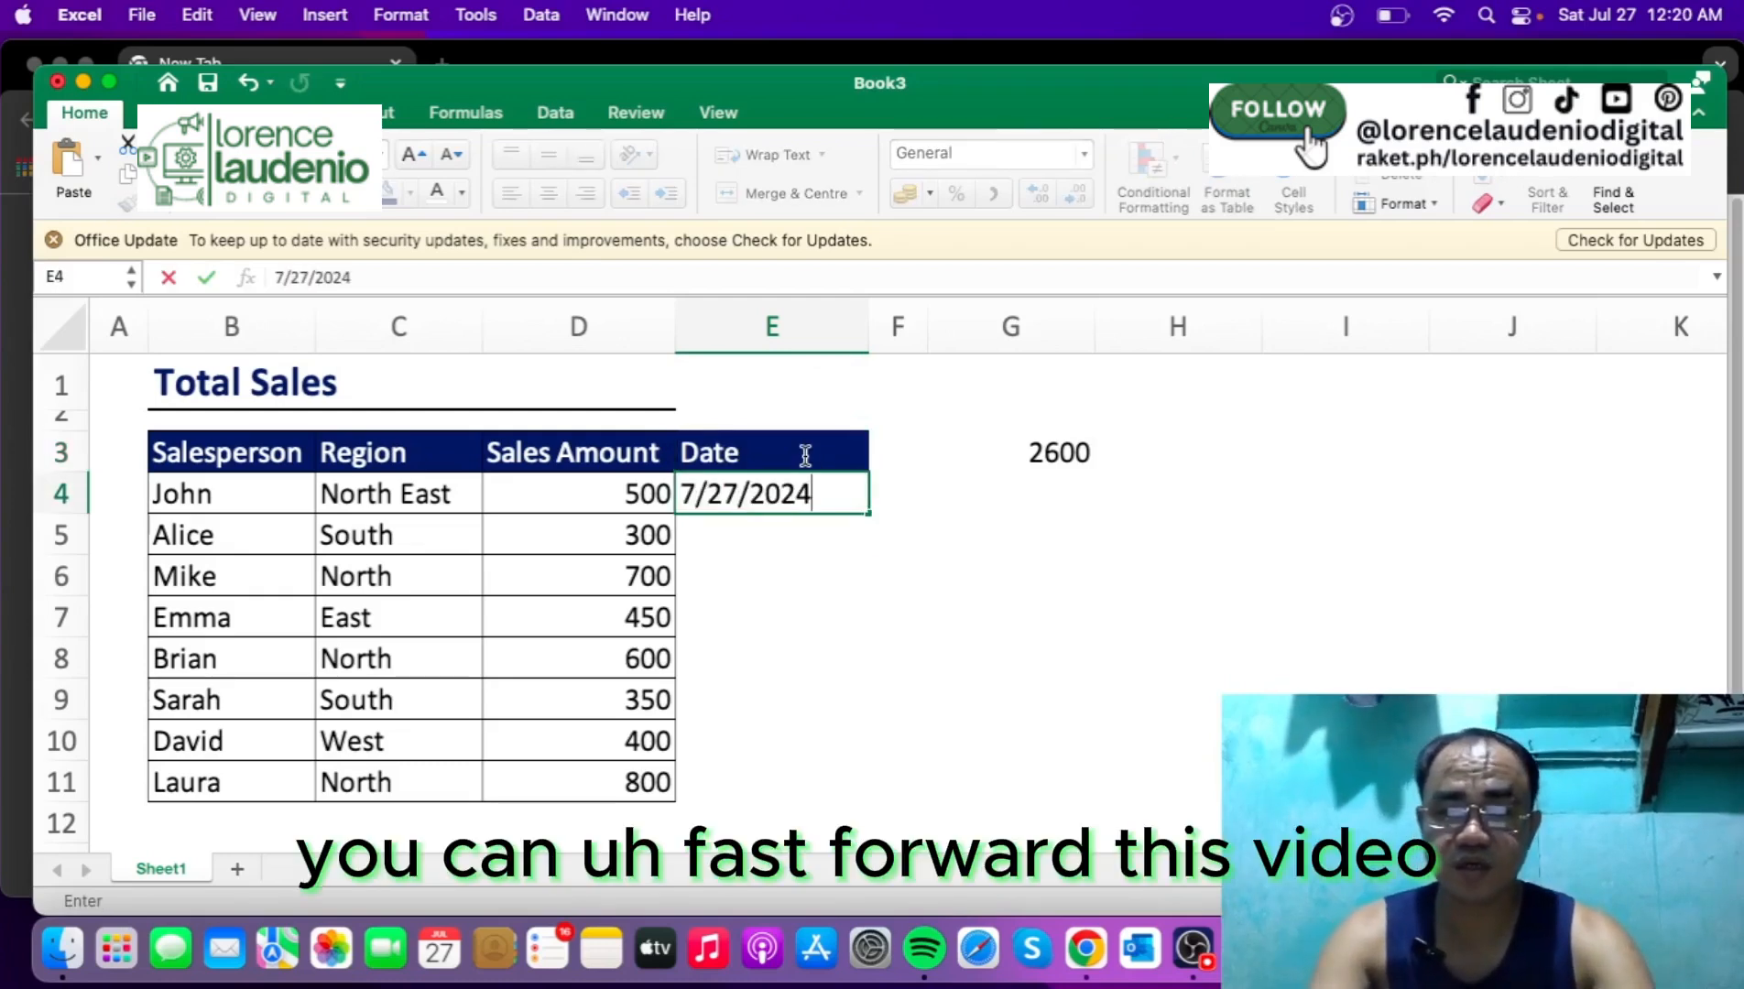
key("Return")
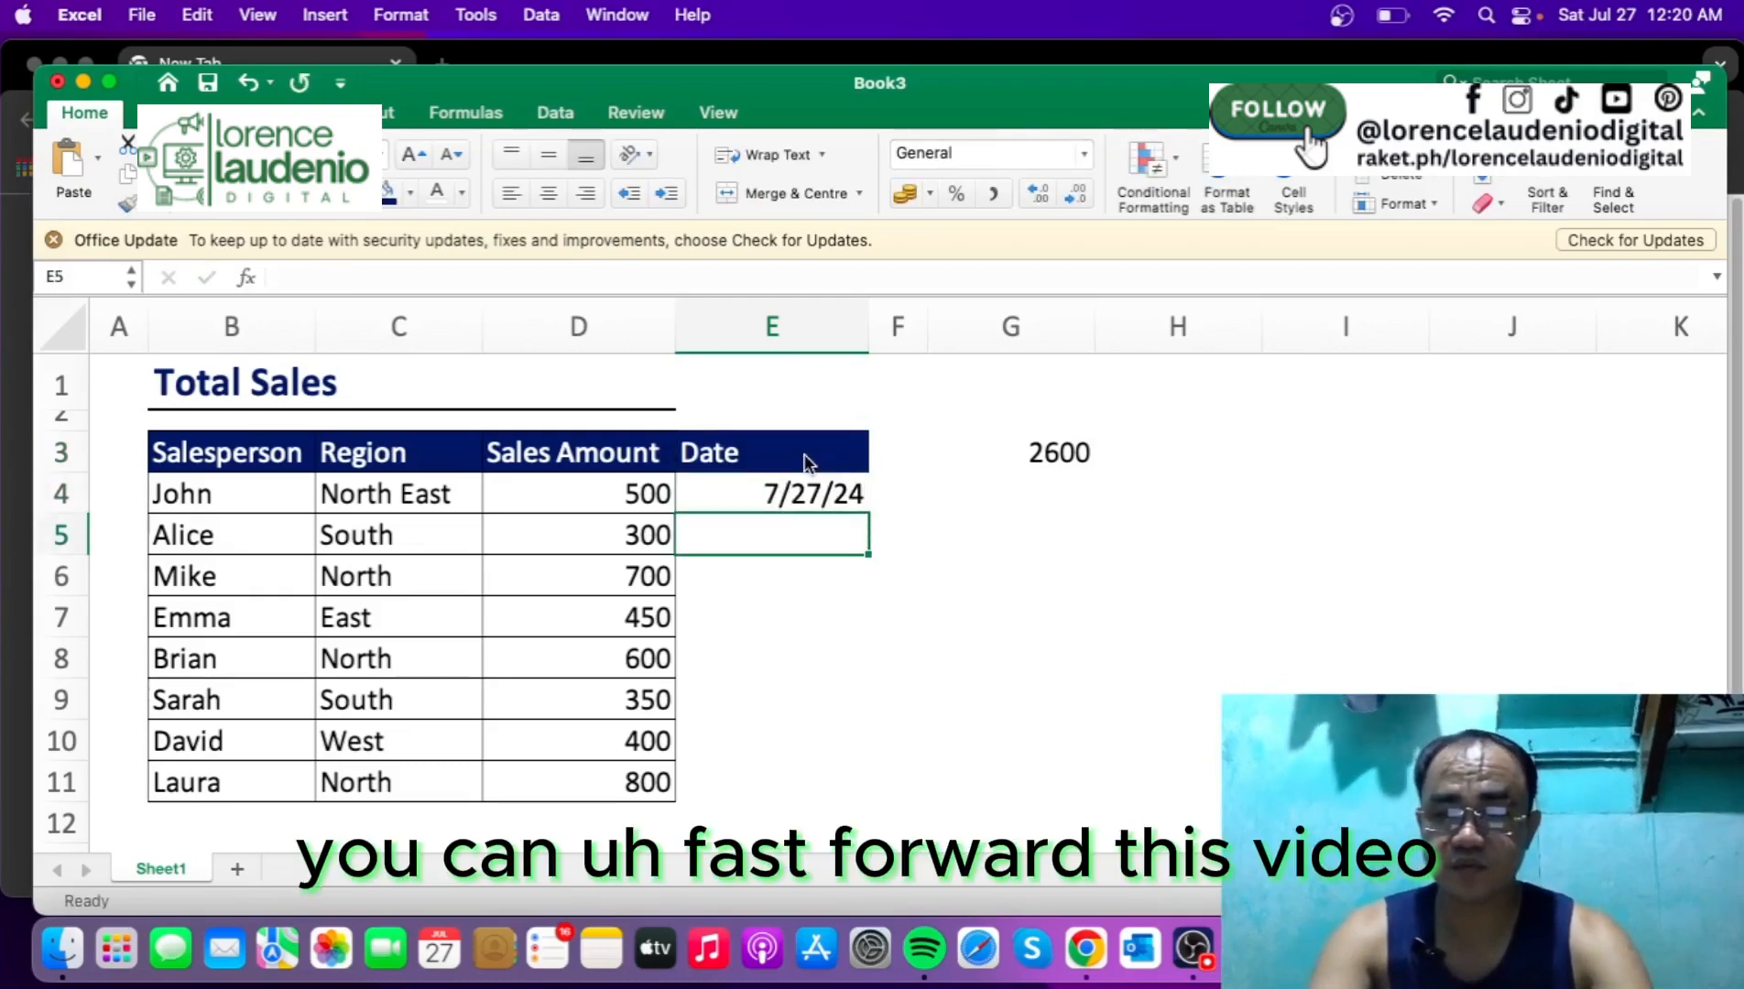
type("7/28/2024")
key("Return")
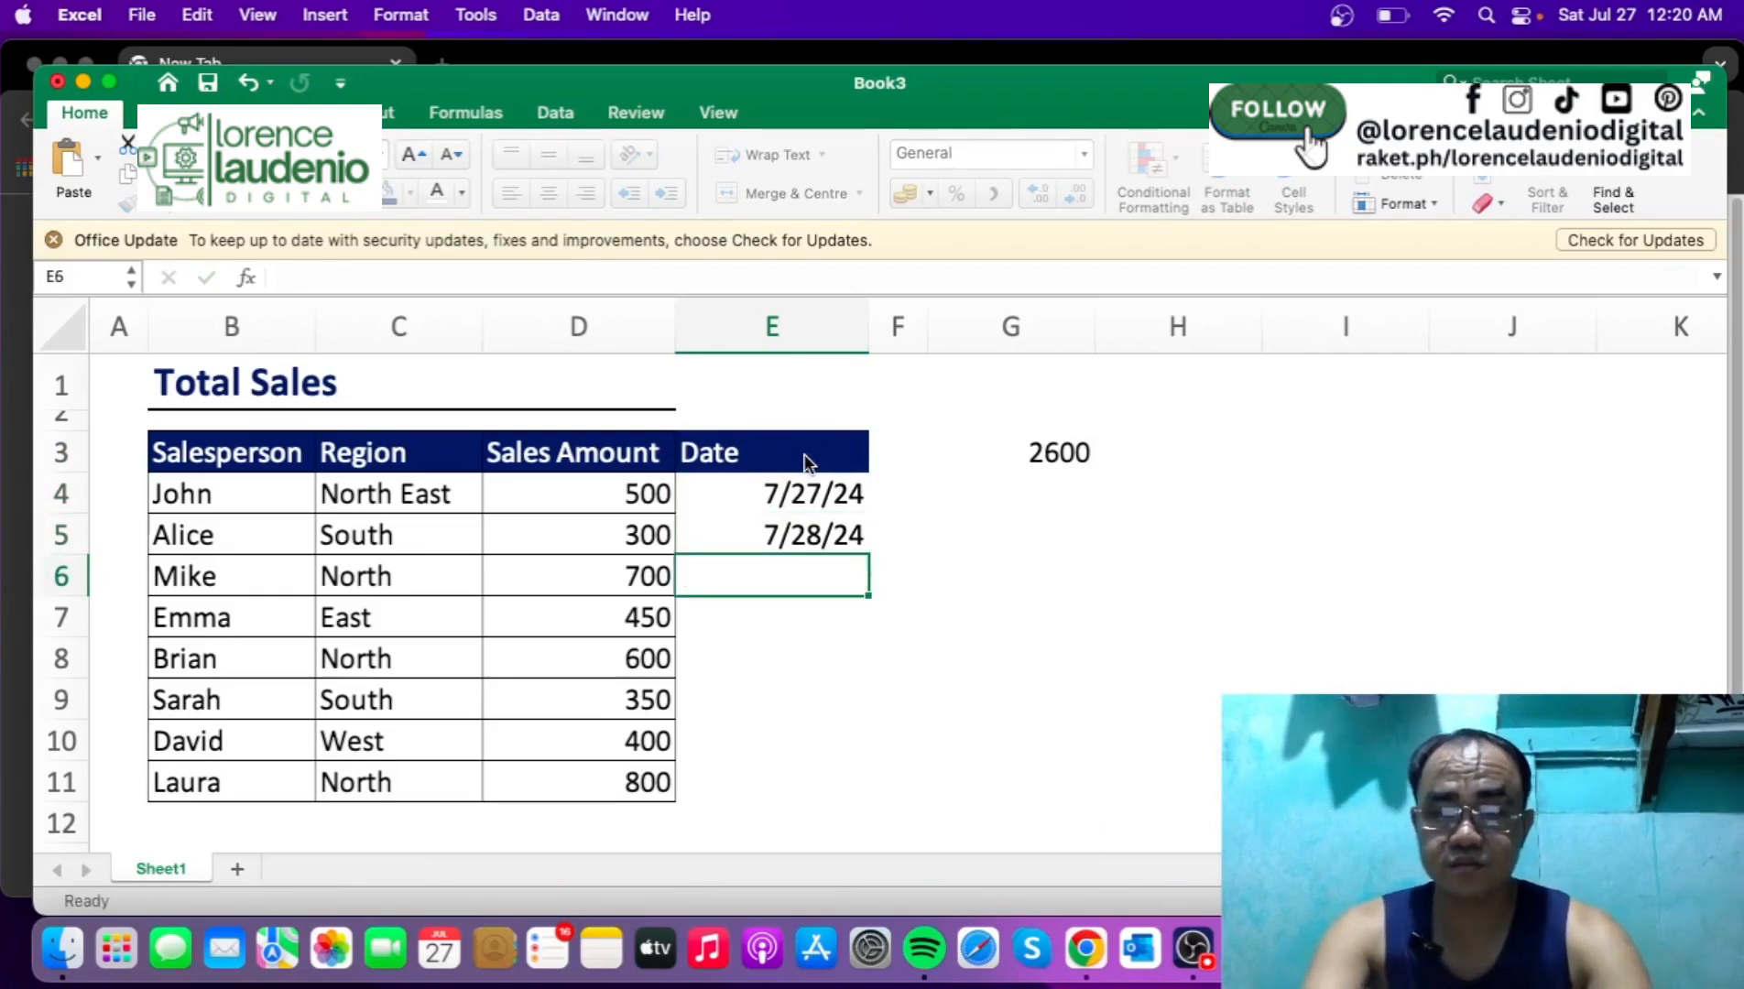
type("7/25/2024")
key("Return")
type("7/26/2024")
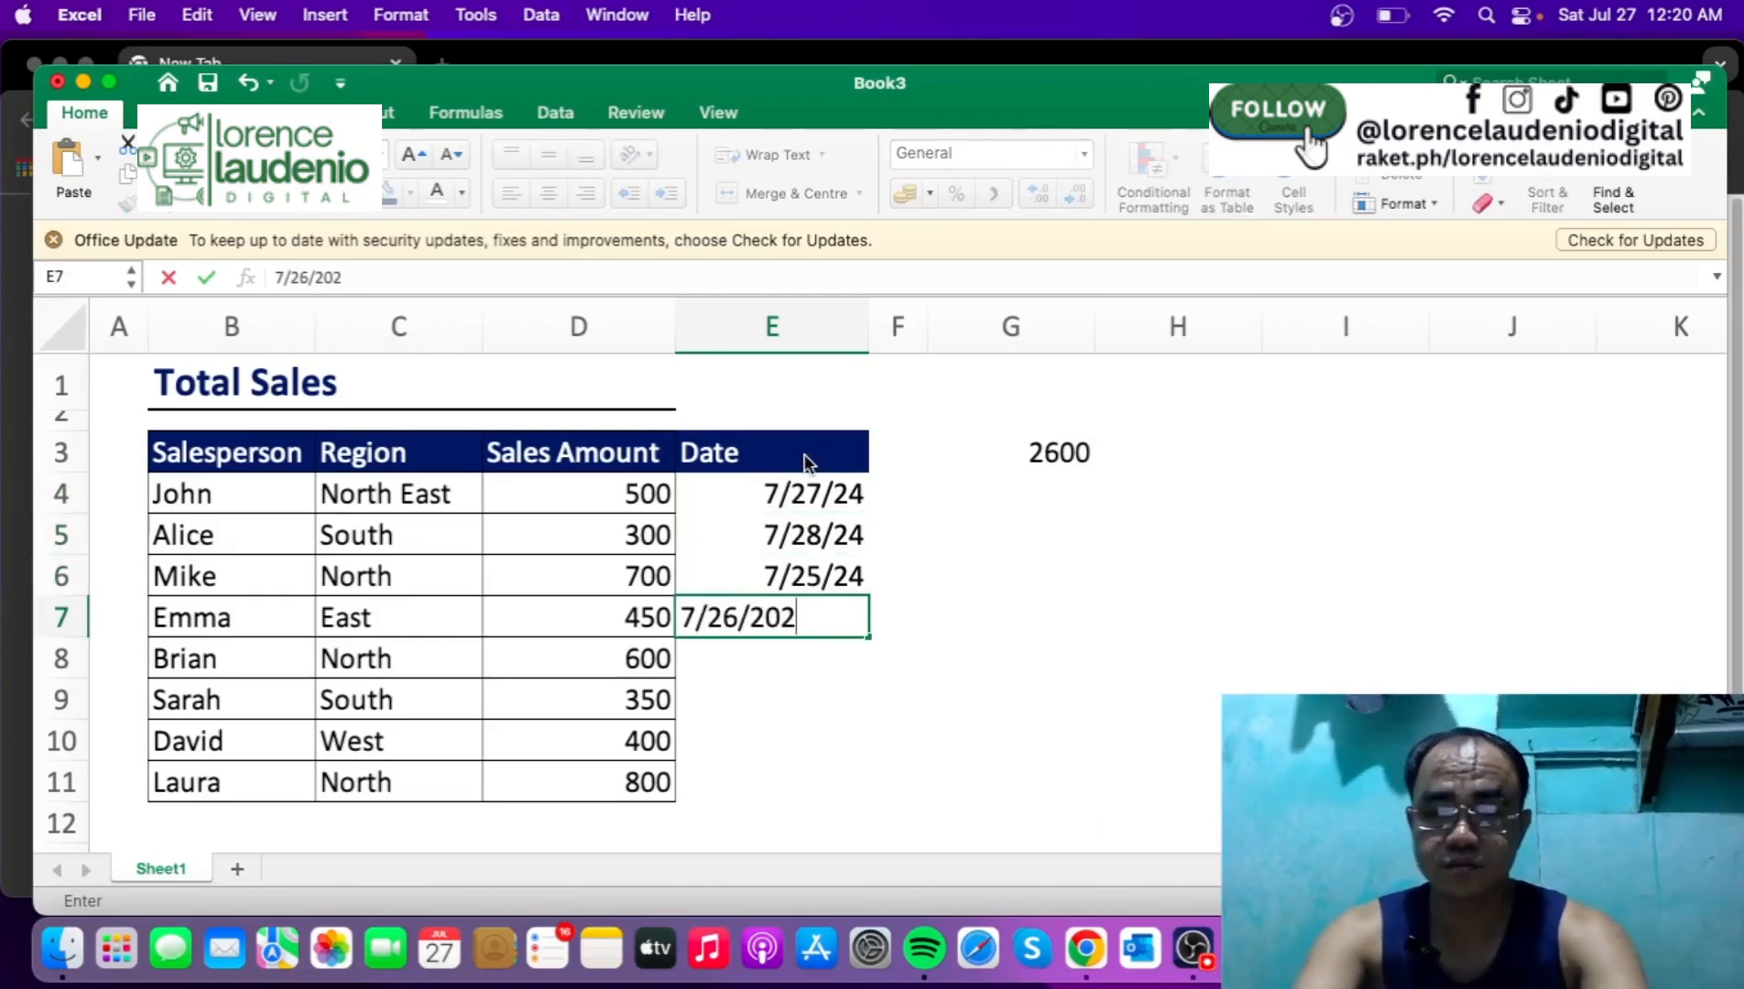
key("Return")
Step: Fill cells E8 to E11 with the dates 7/27/2024, 7/24/2024, 7/27/2024 and 7/28/2024
type("7/27/2024")
key("Return")
type("7/24/2024")
key("Return")
type("7/27/2024")
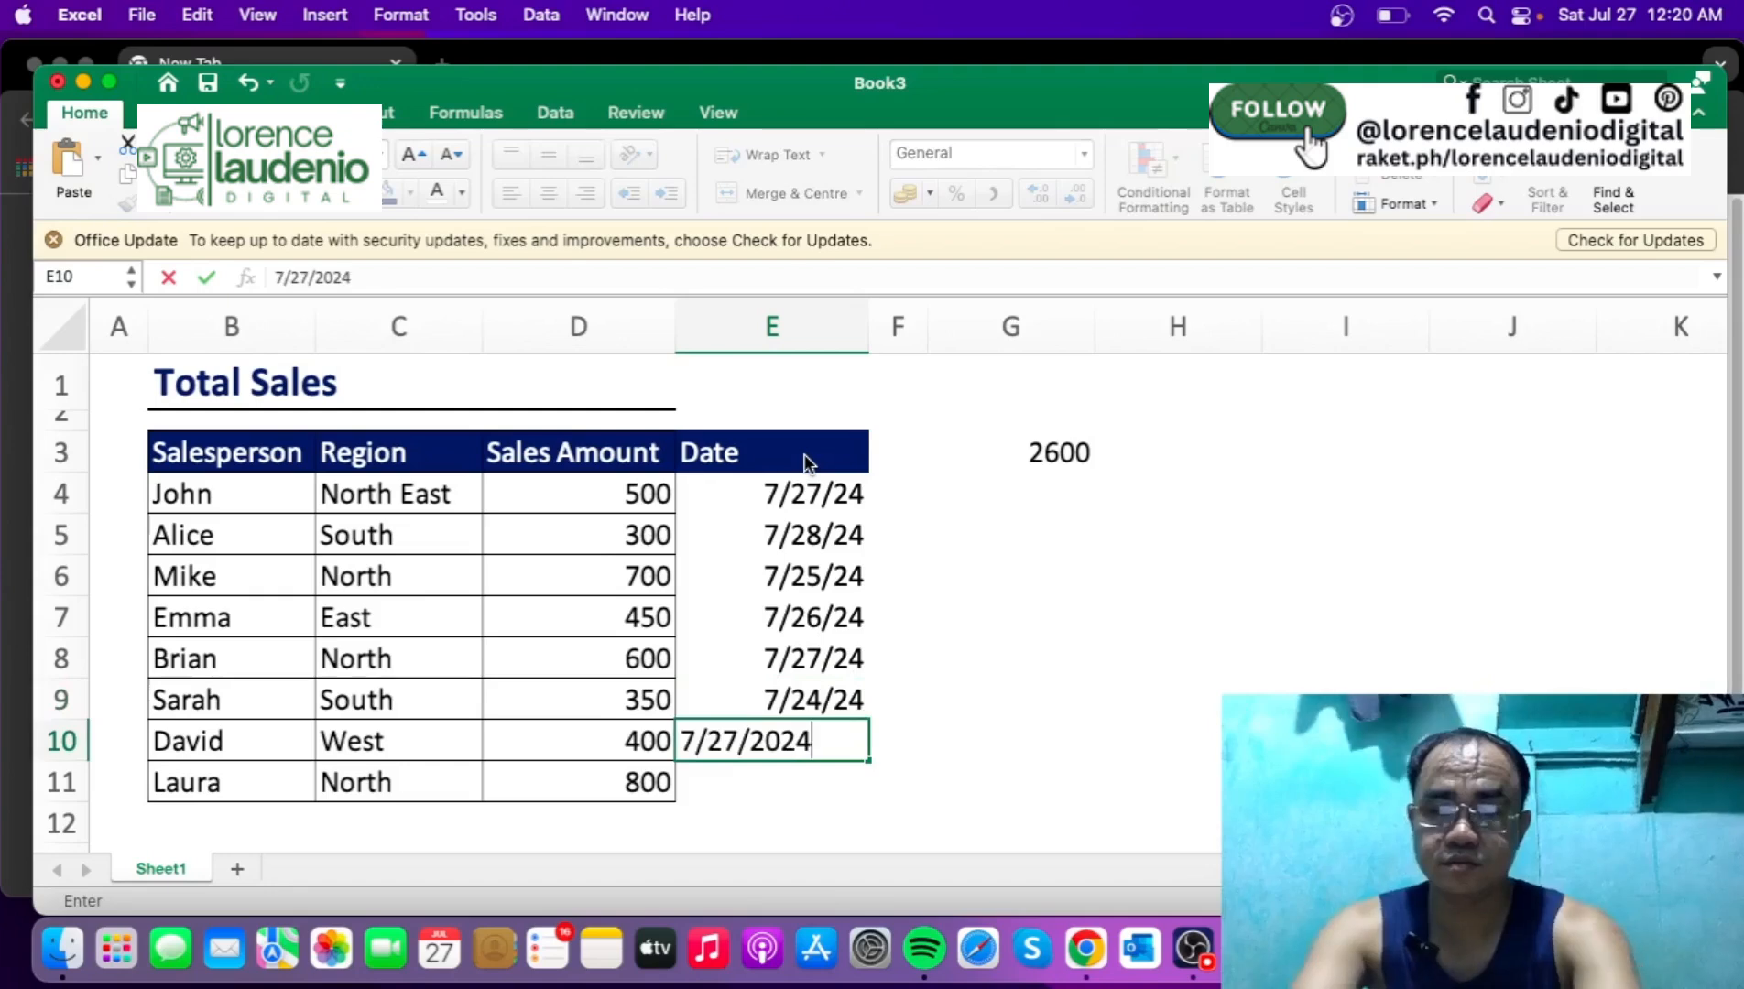
key("Return")
type("7/28/2024")
key("Tab")
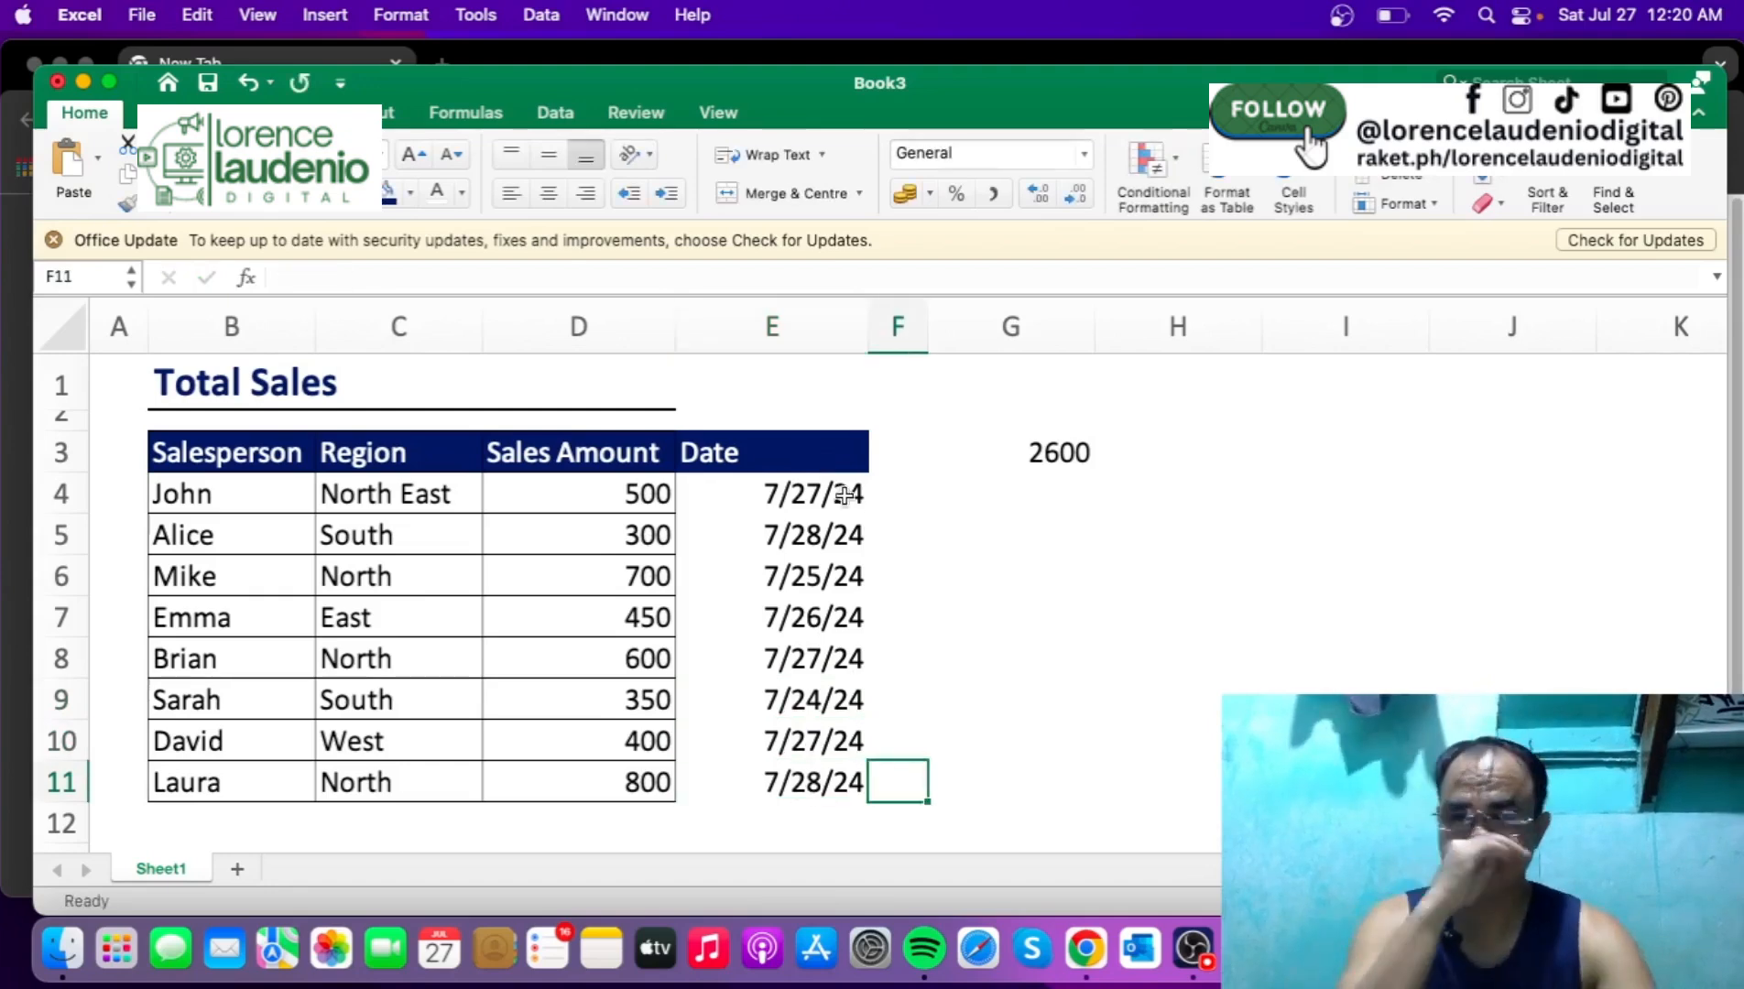
Step: Format the dates in E4:E11 with the Date type 3/14/2012 so they show a four-digit year
left_click(804, 458)
key("super+shift+Down")
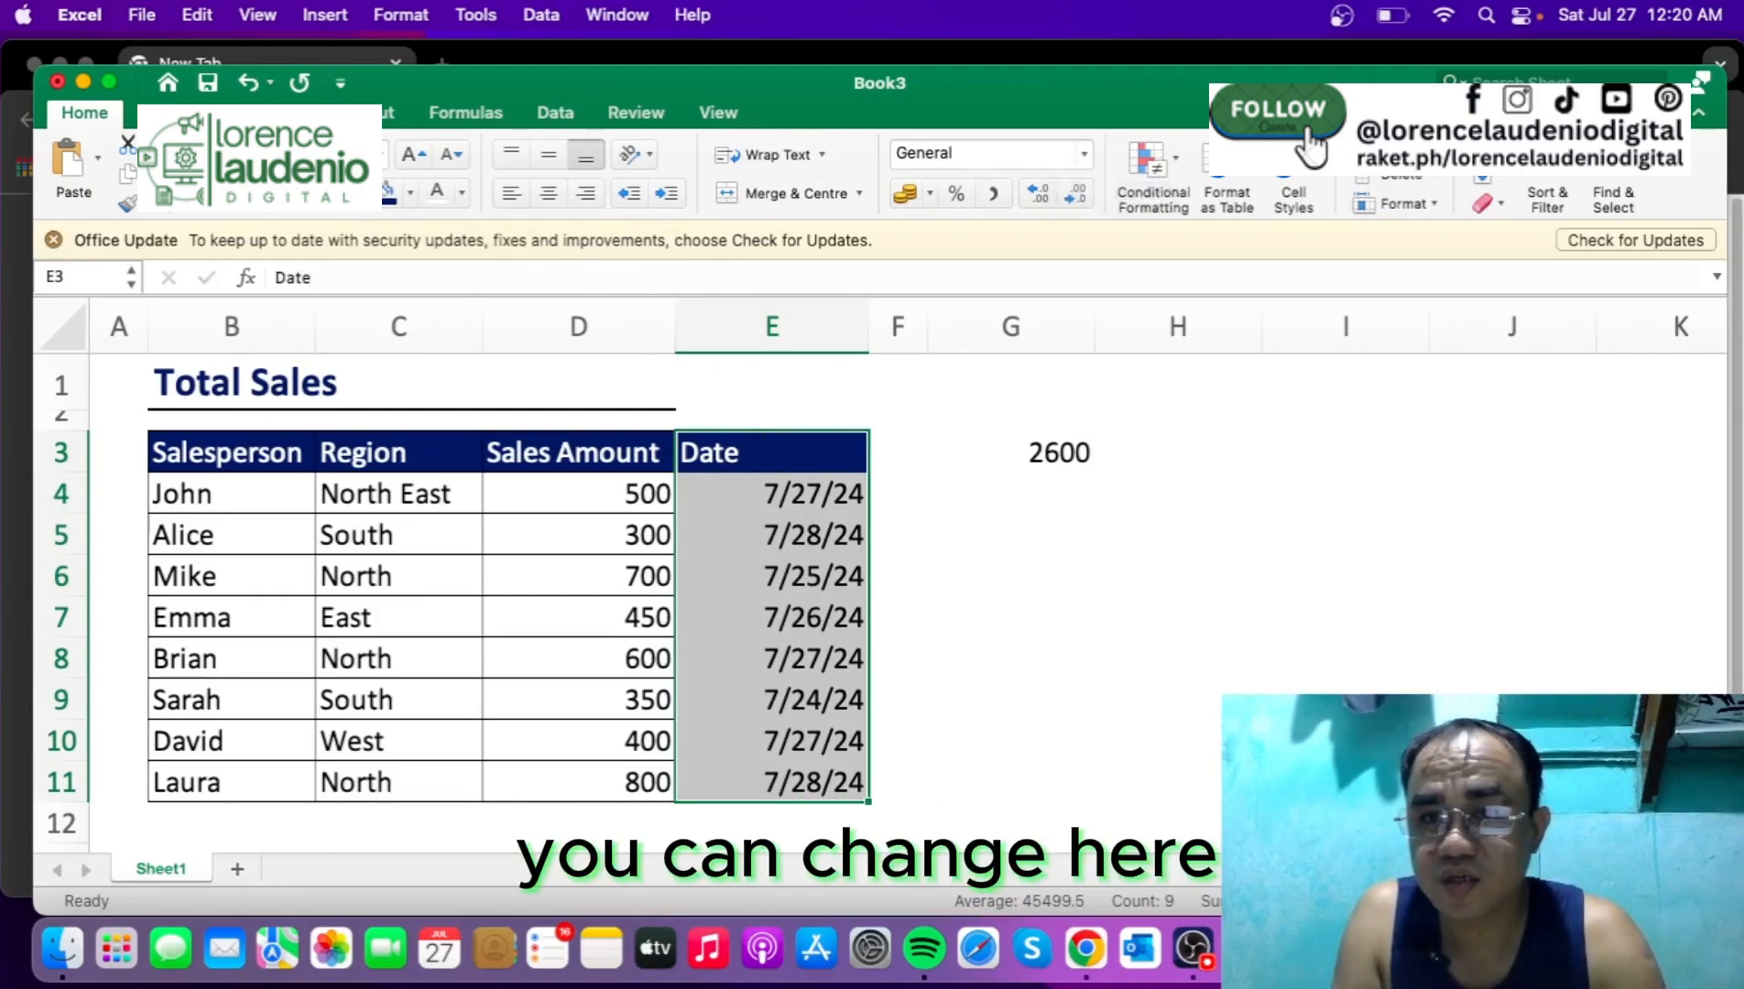
left_click(1012, 657)
left_click_drag(806, 494, 803, 780)
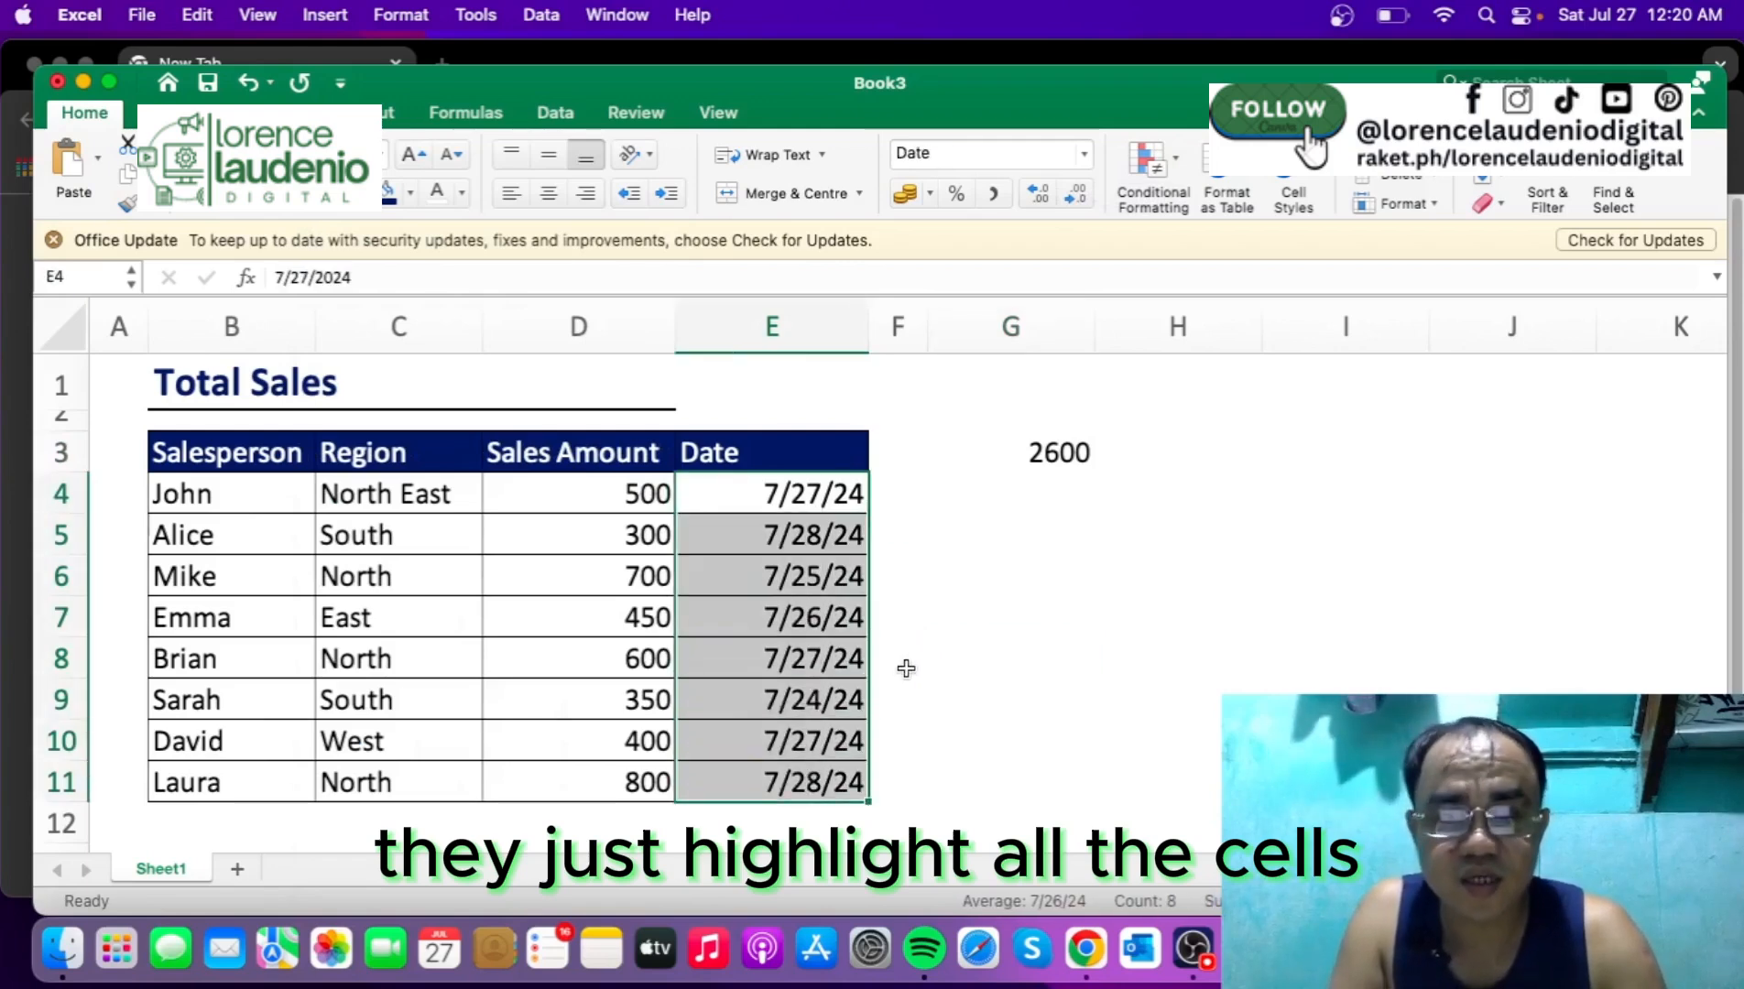
left_click(1086, 156)
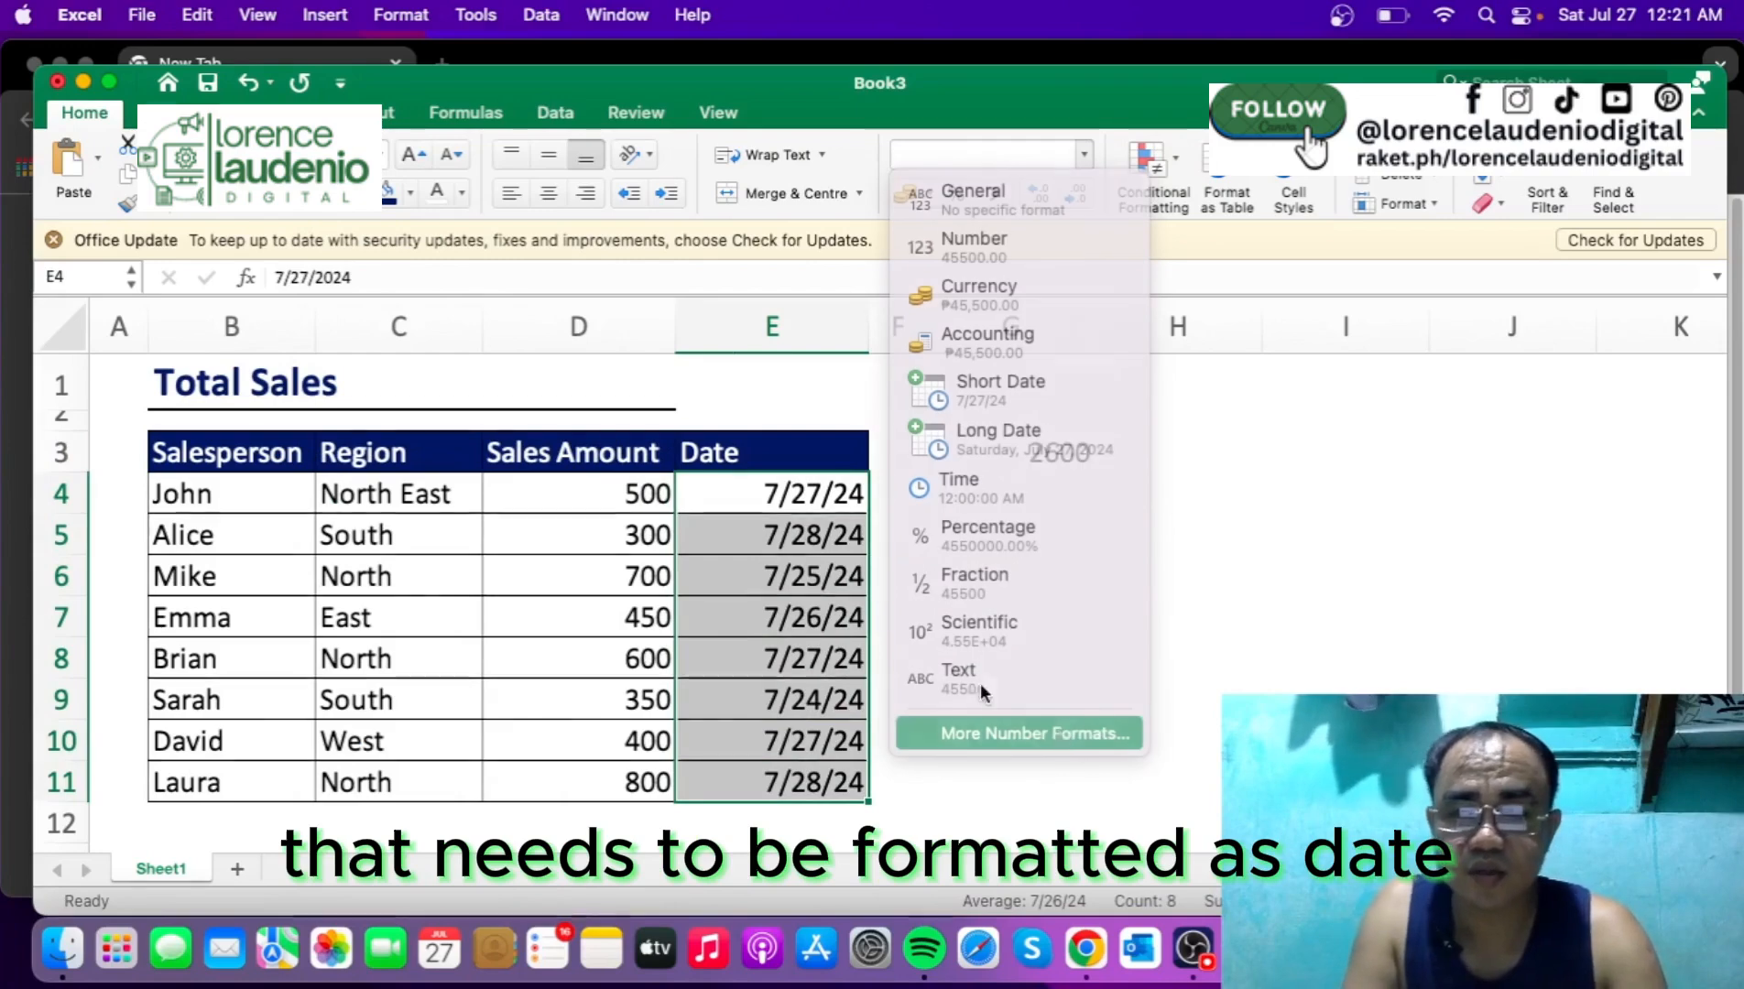
key("Escape")
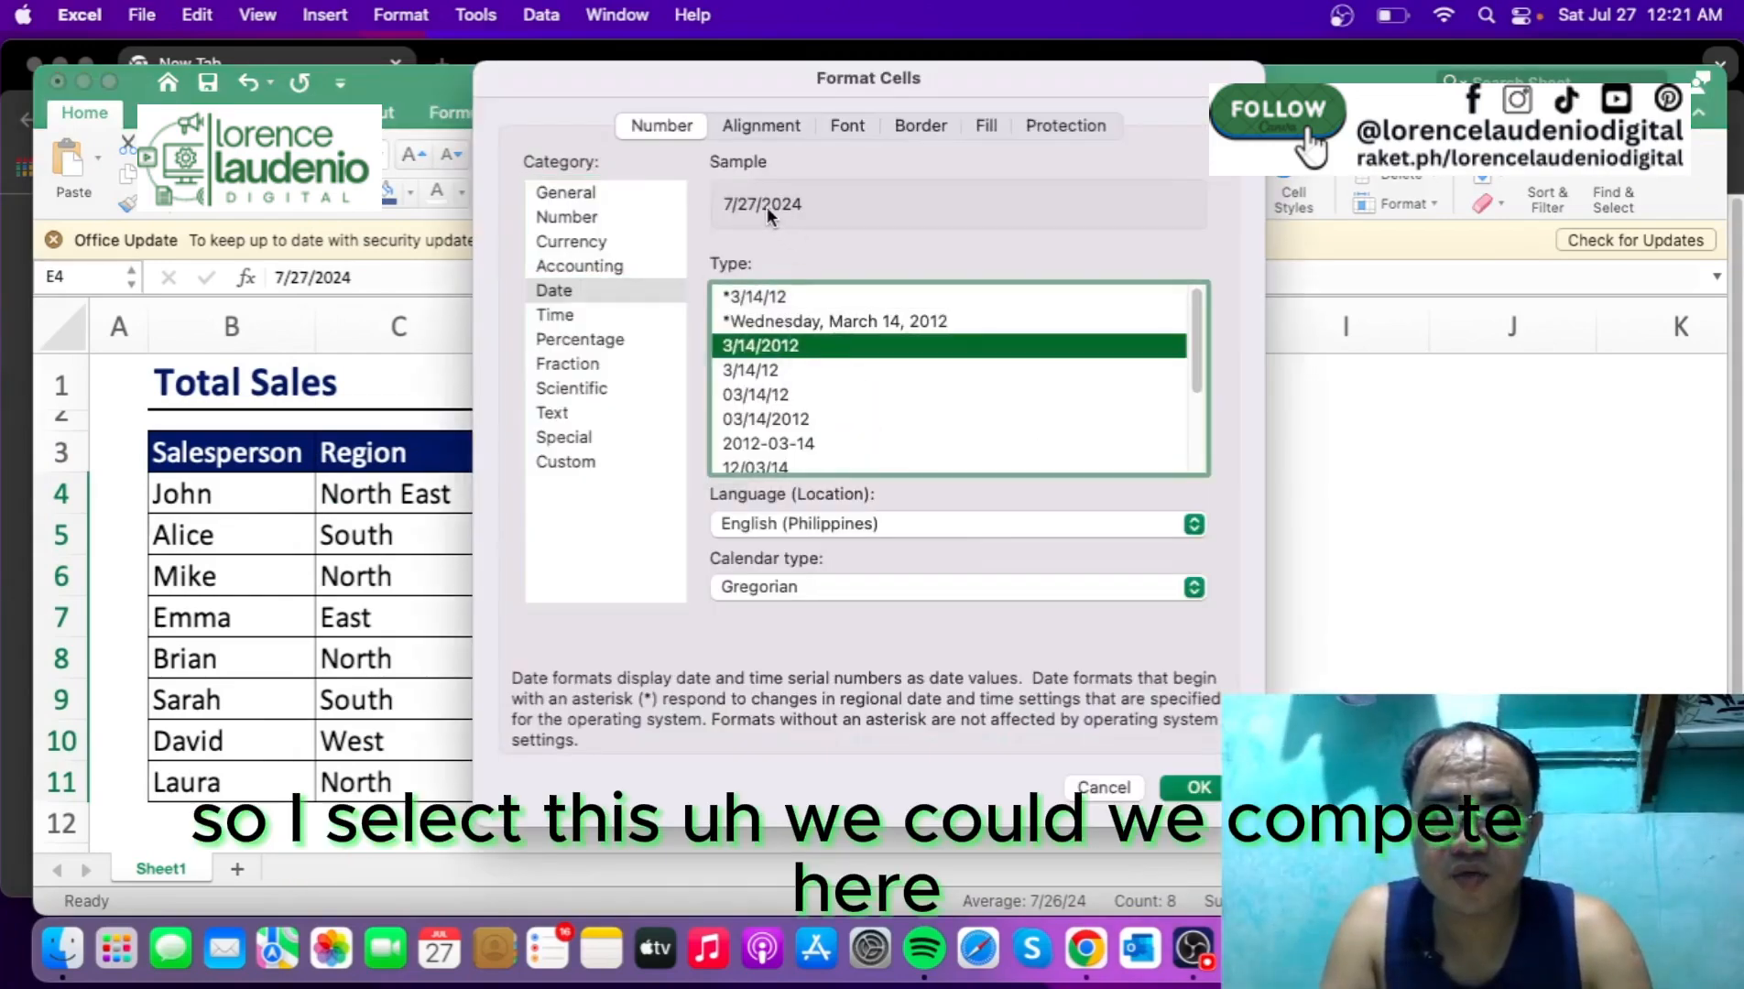
left_click(1197, 786)
left_click(1127, 643)
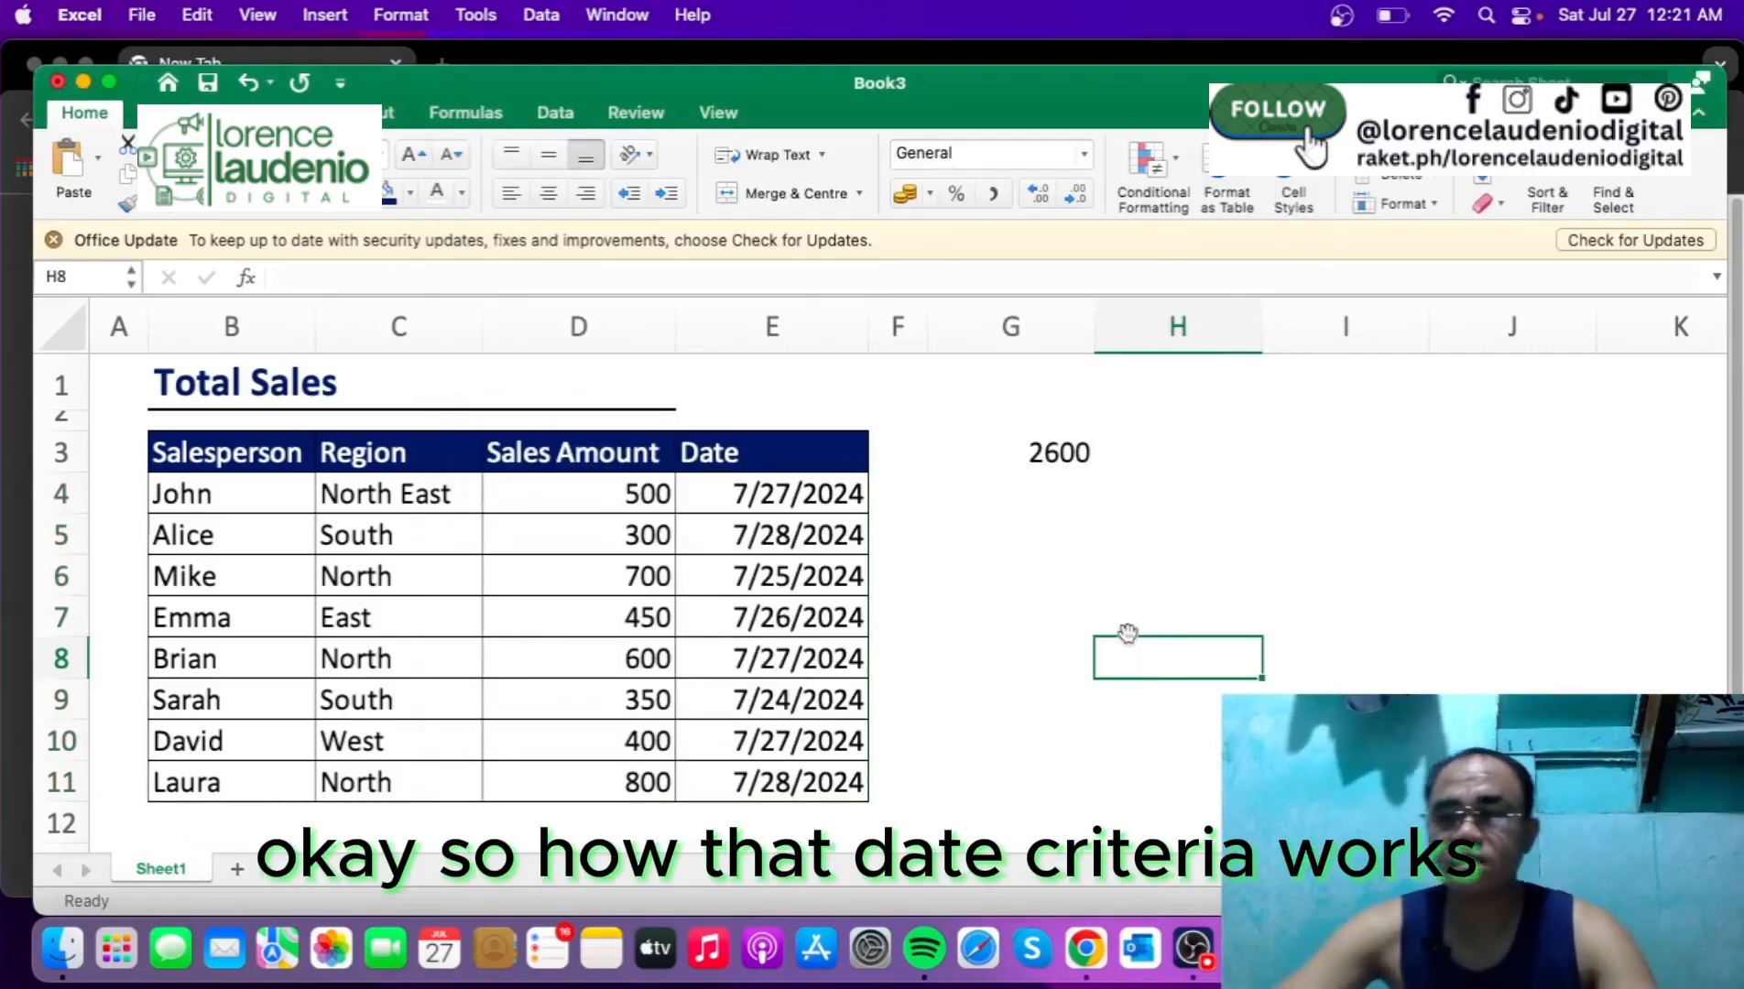
left_click(1062, 454)
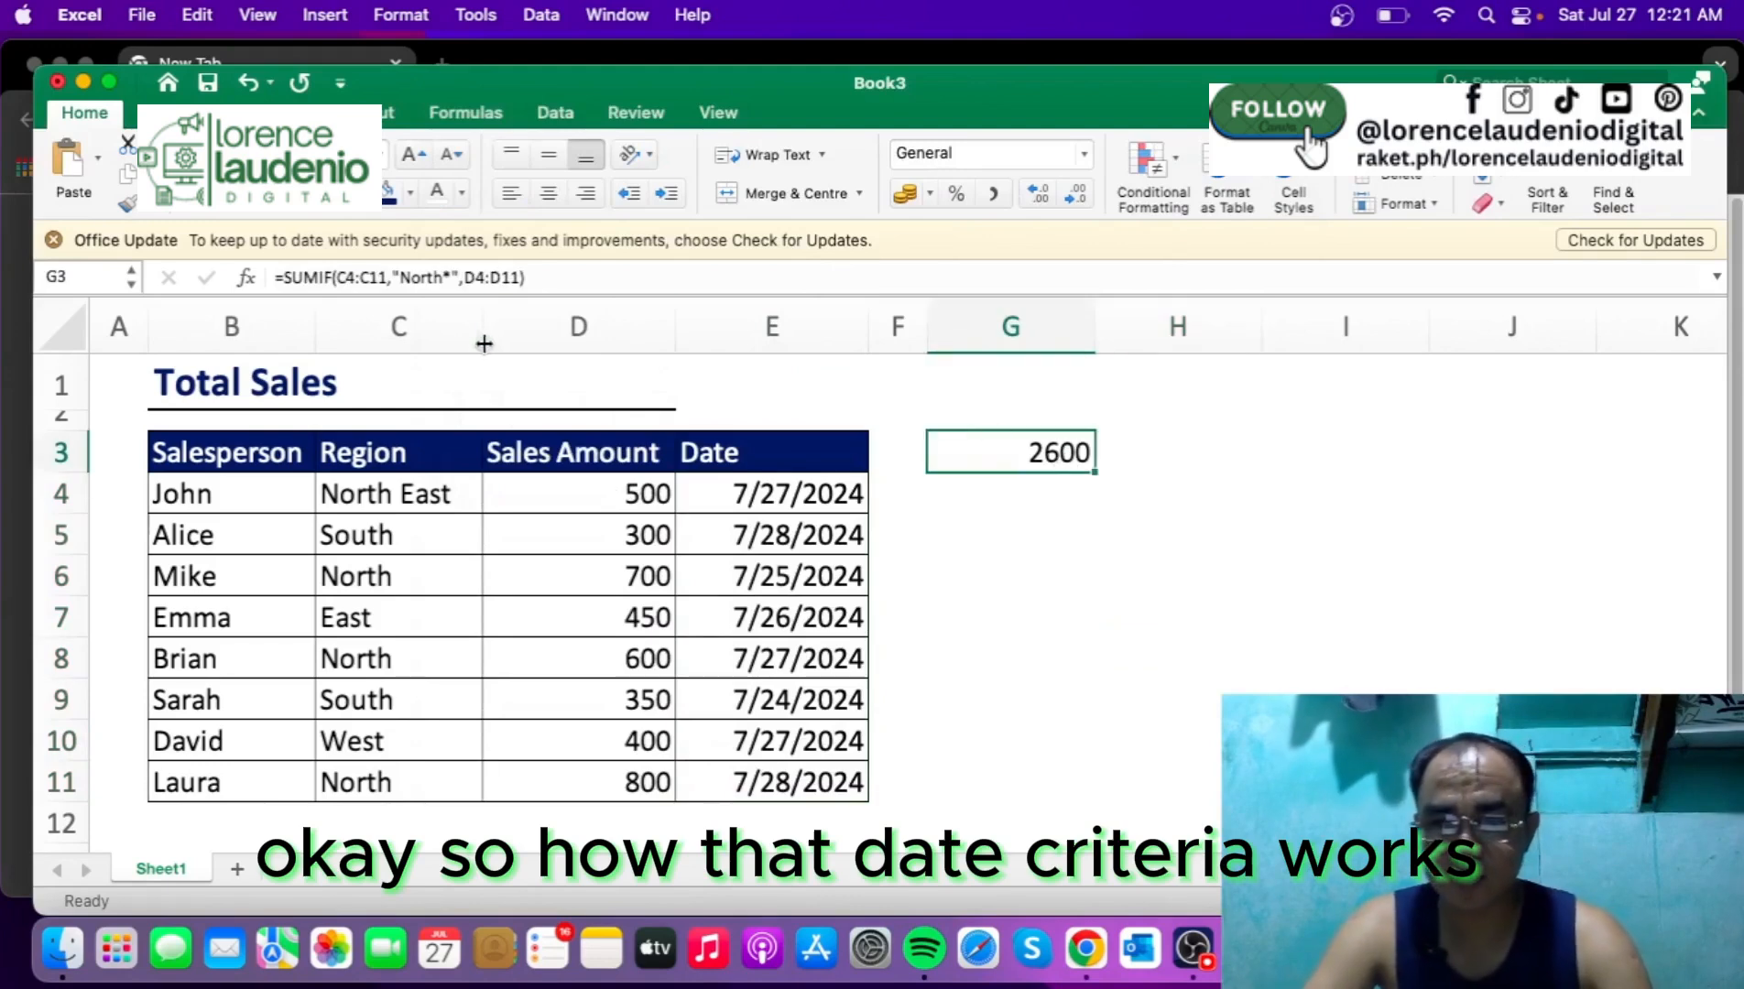
left_click(450, 278)
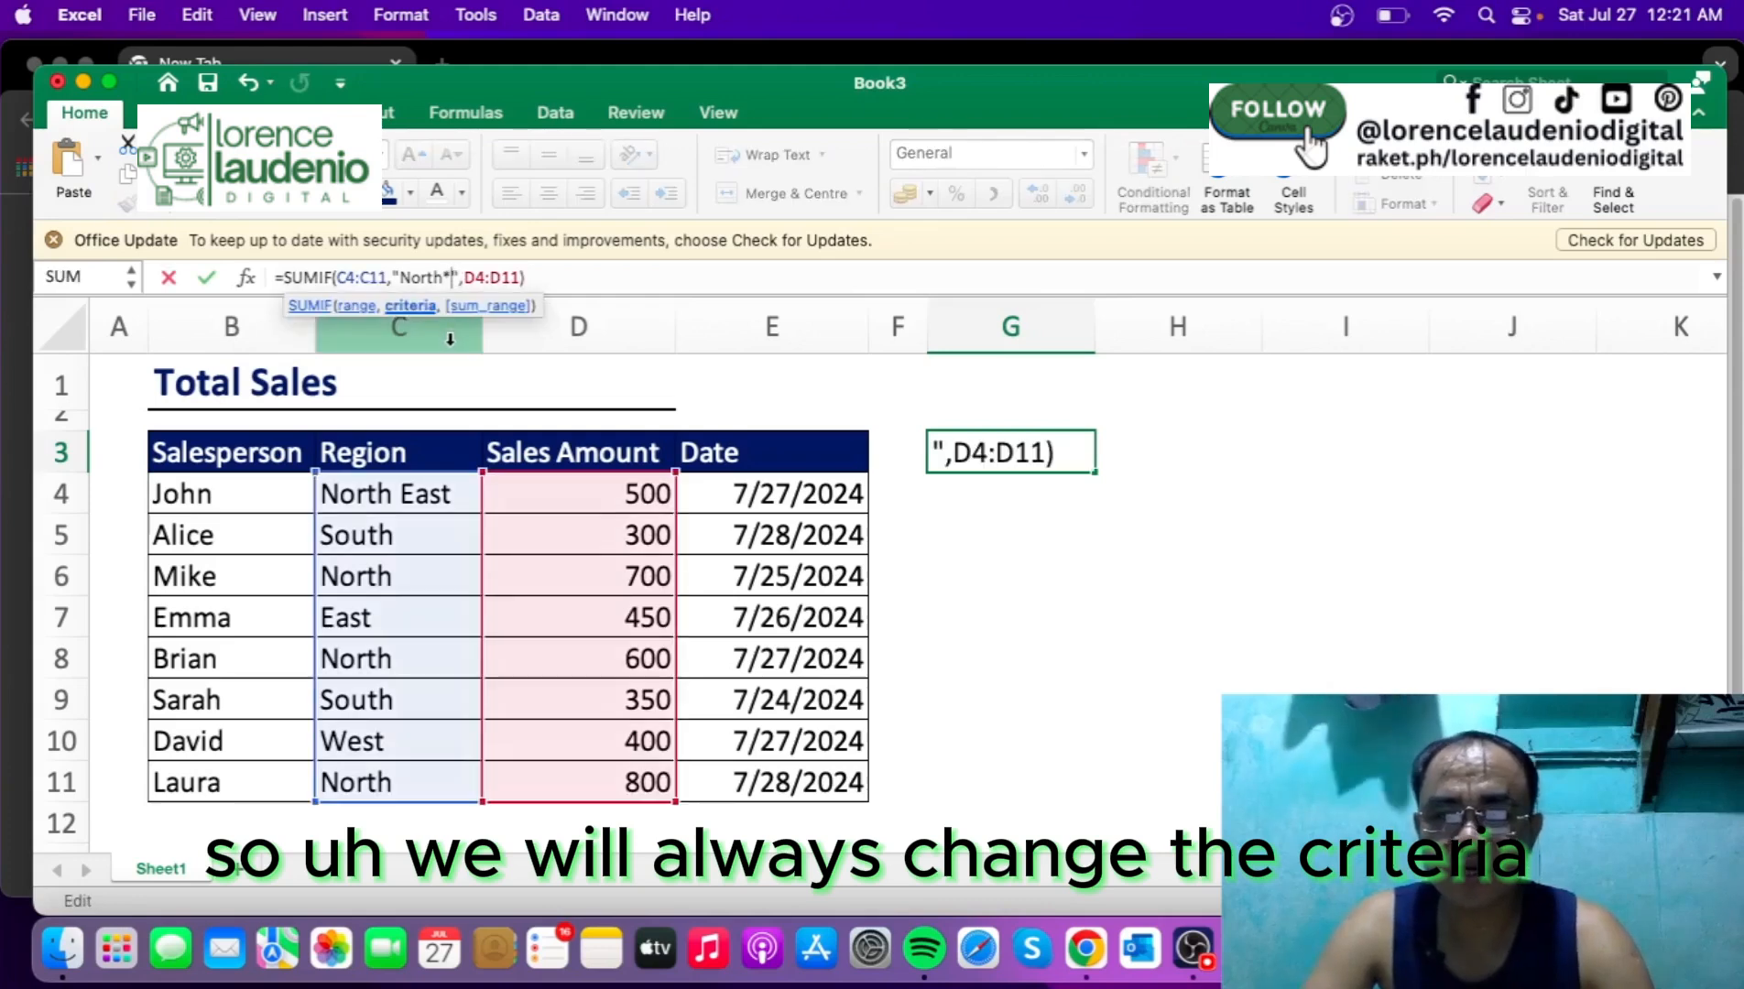
key("BackSpace")
key("BackSpace")
key("BackSpace")
key("BackSpace")
key("BackSpace")
key("BackSpace")
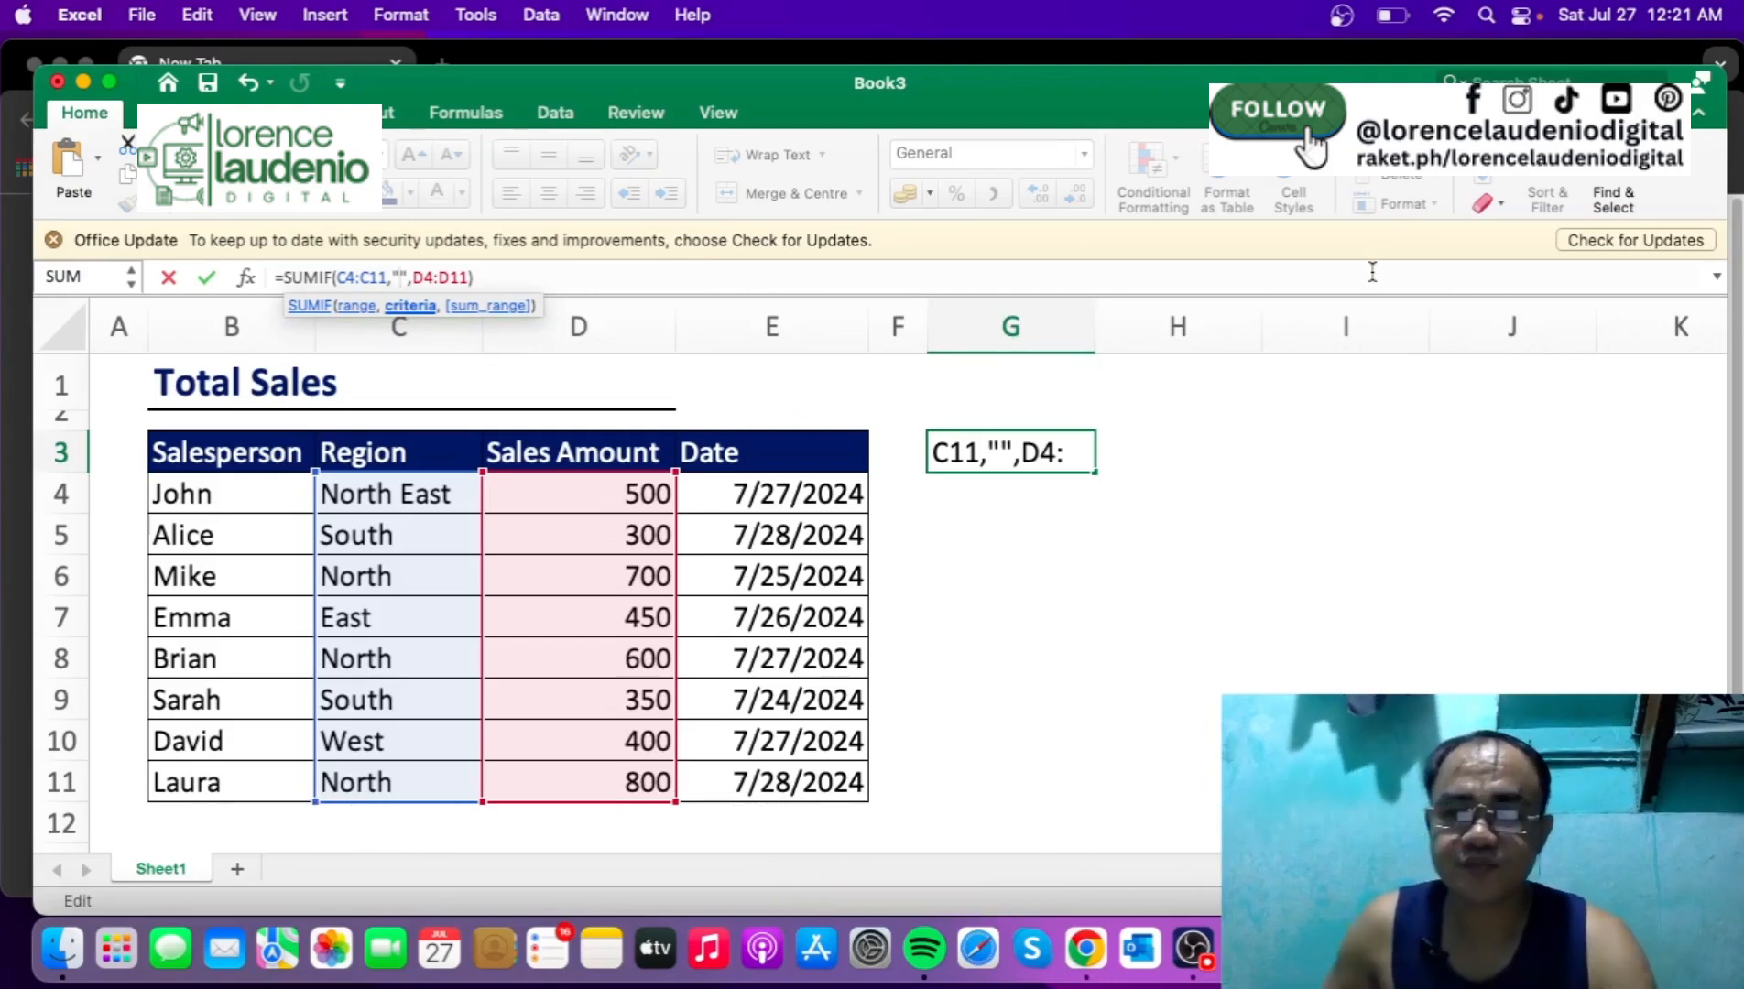
type(">")
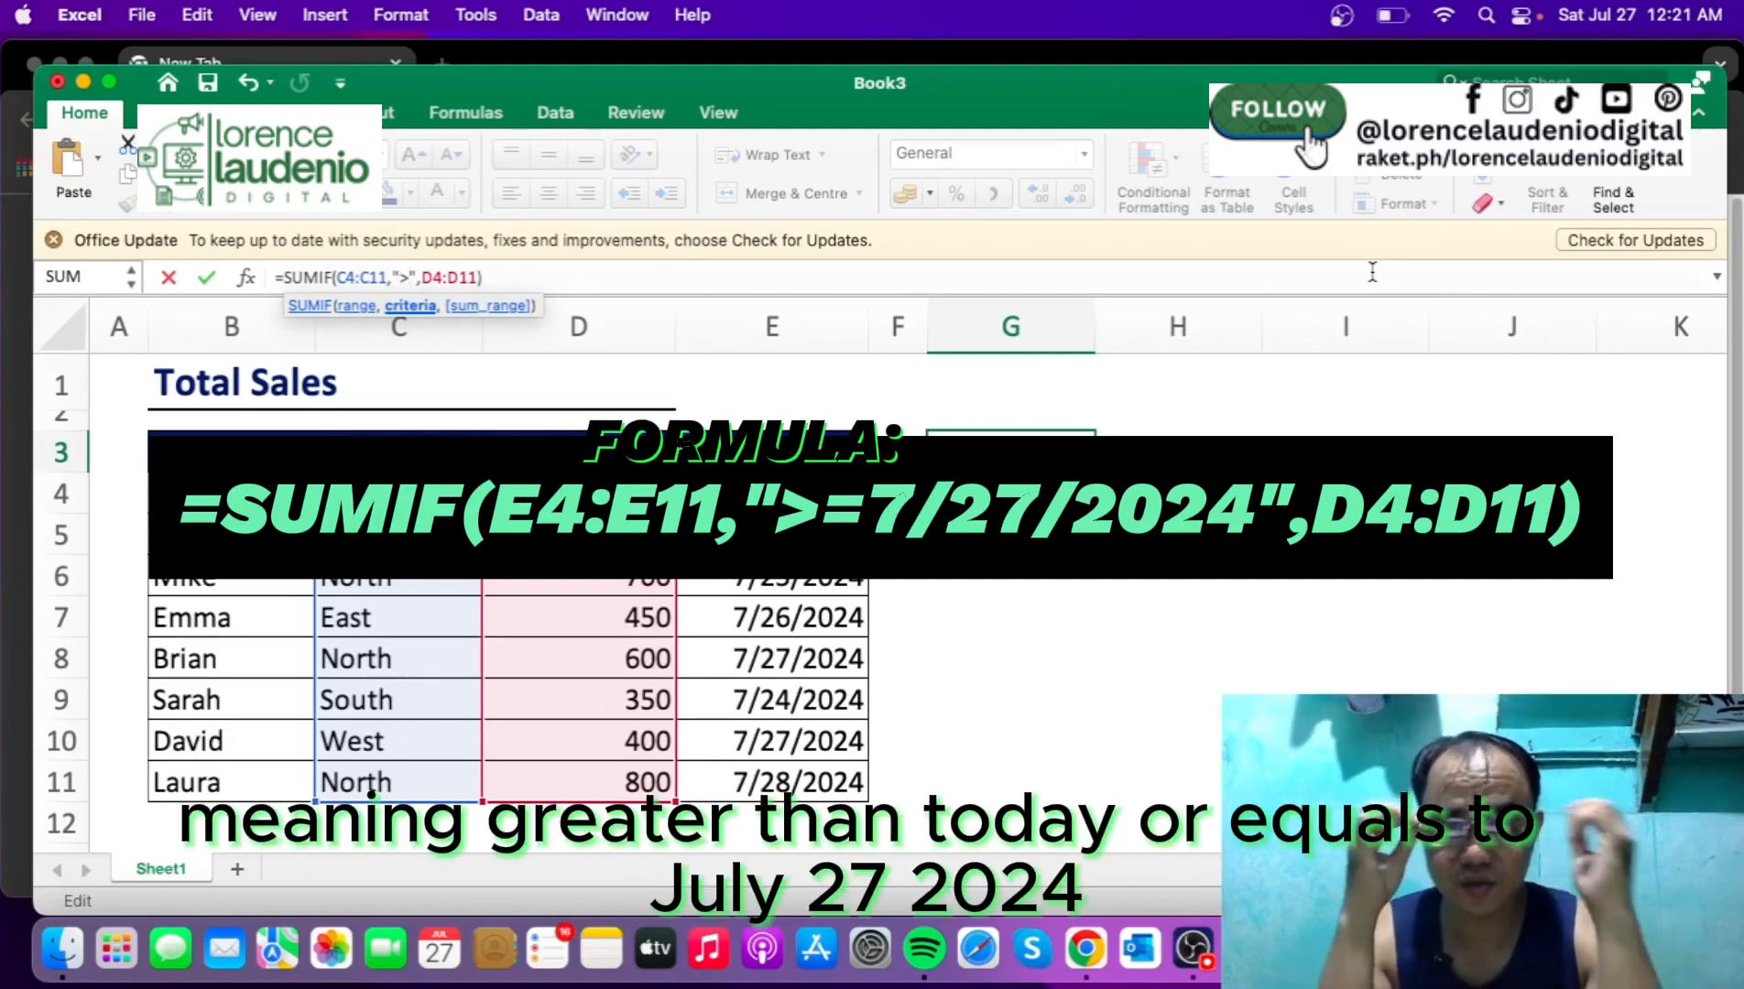
type("=")
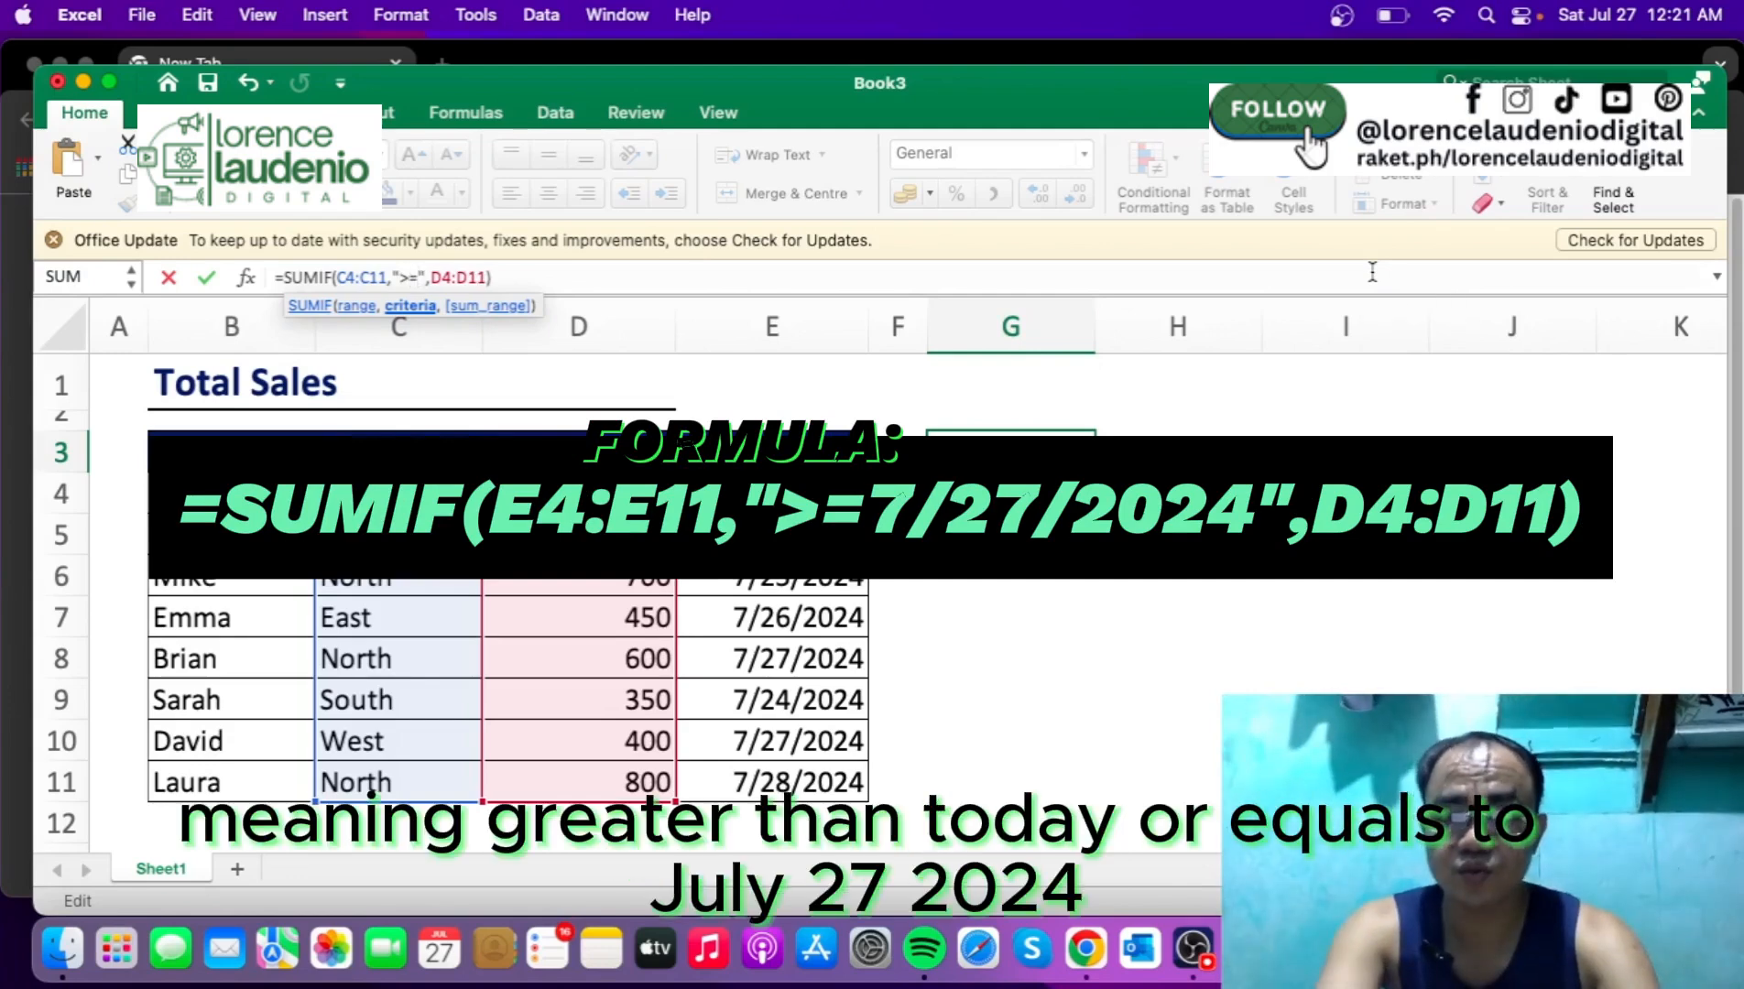
type("7/27")
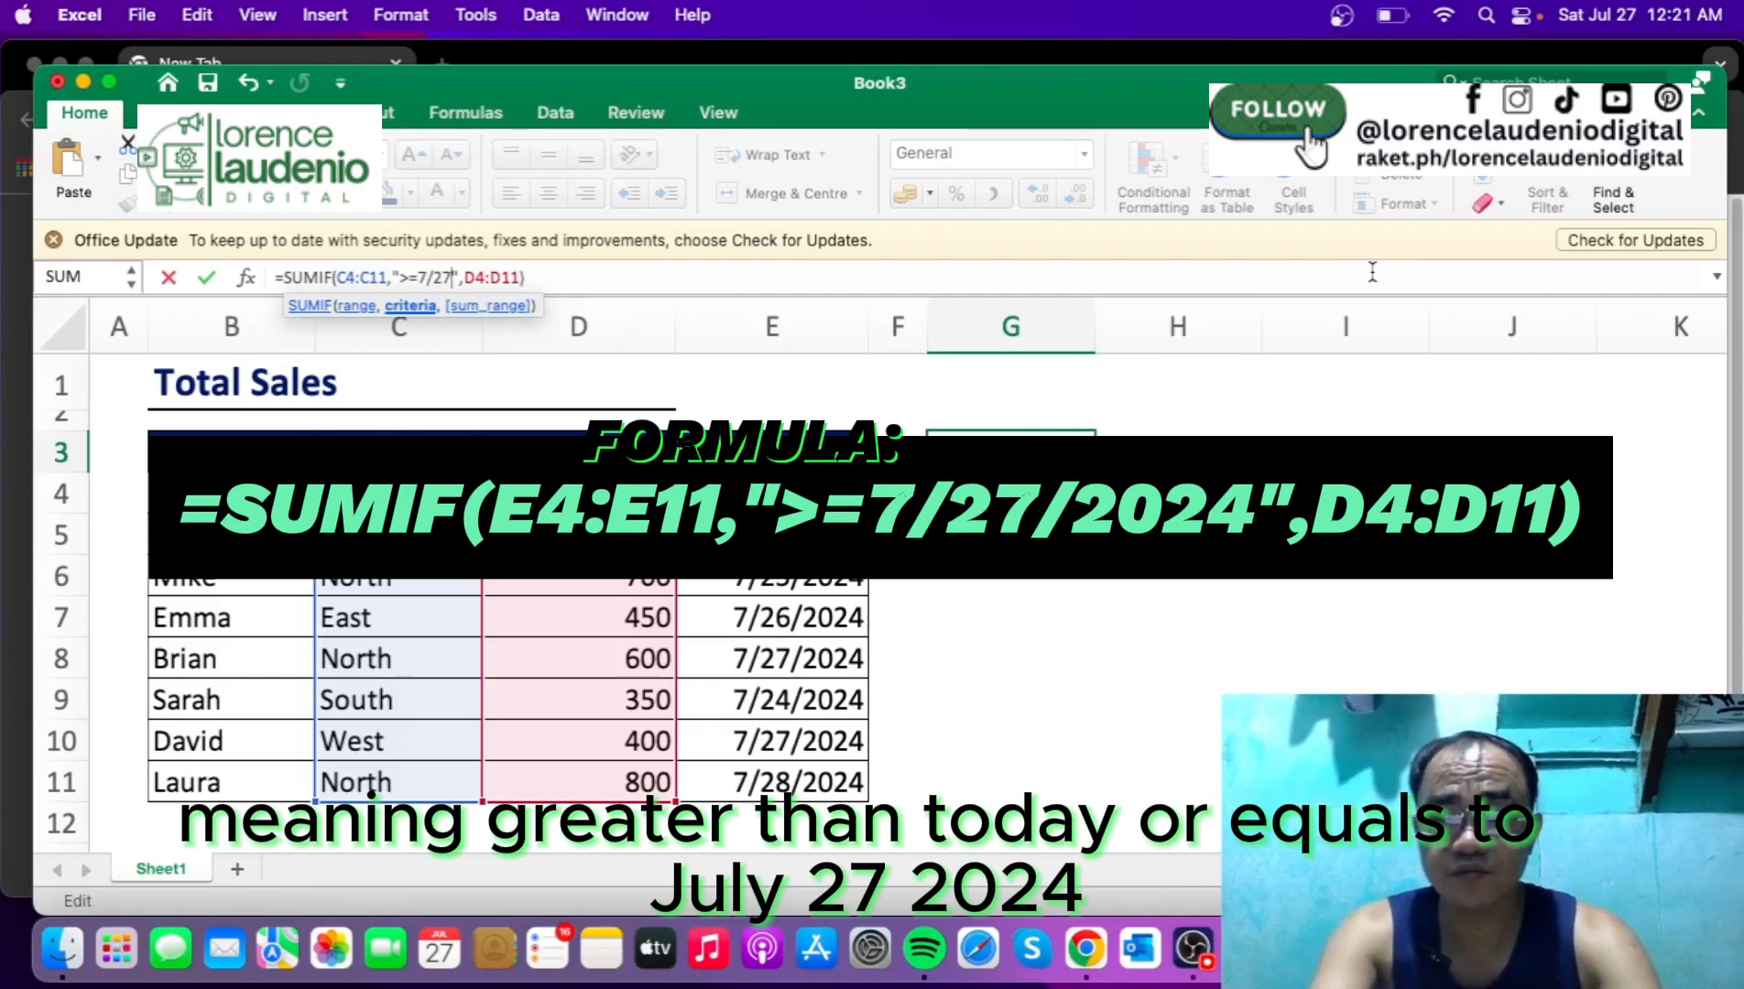
type("/2024")
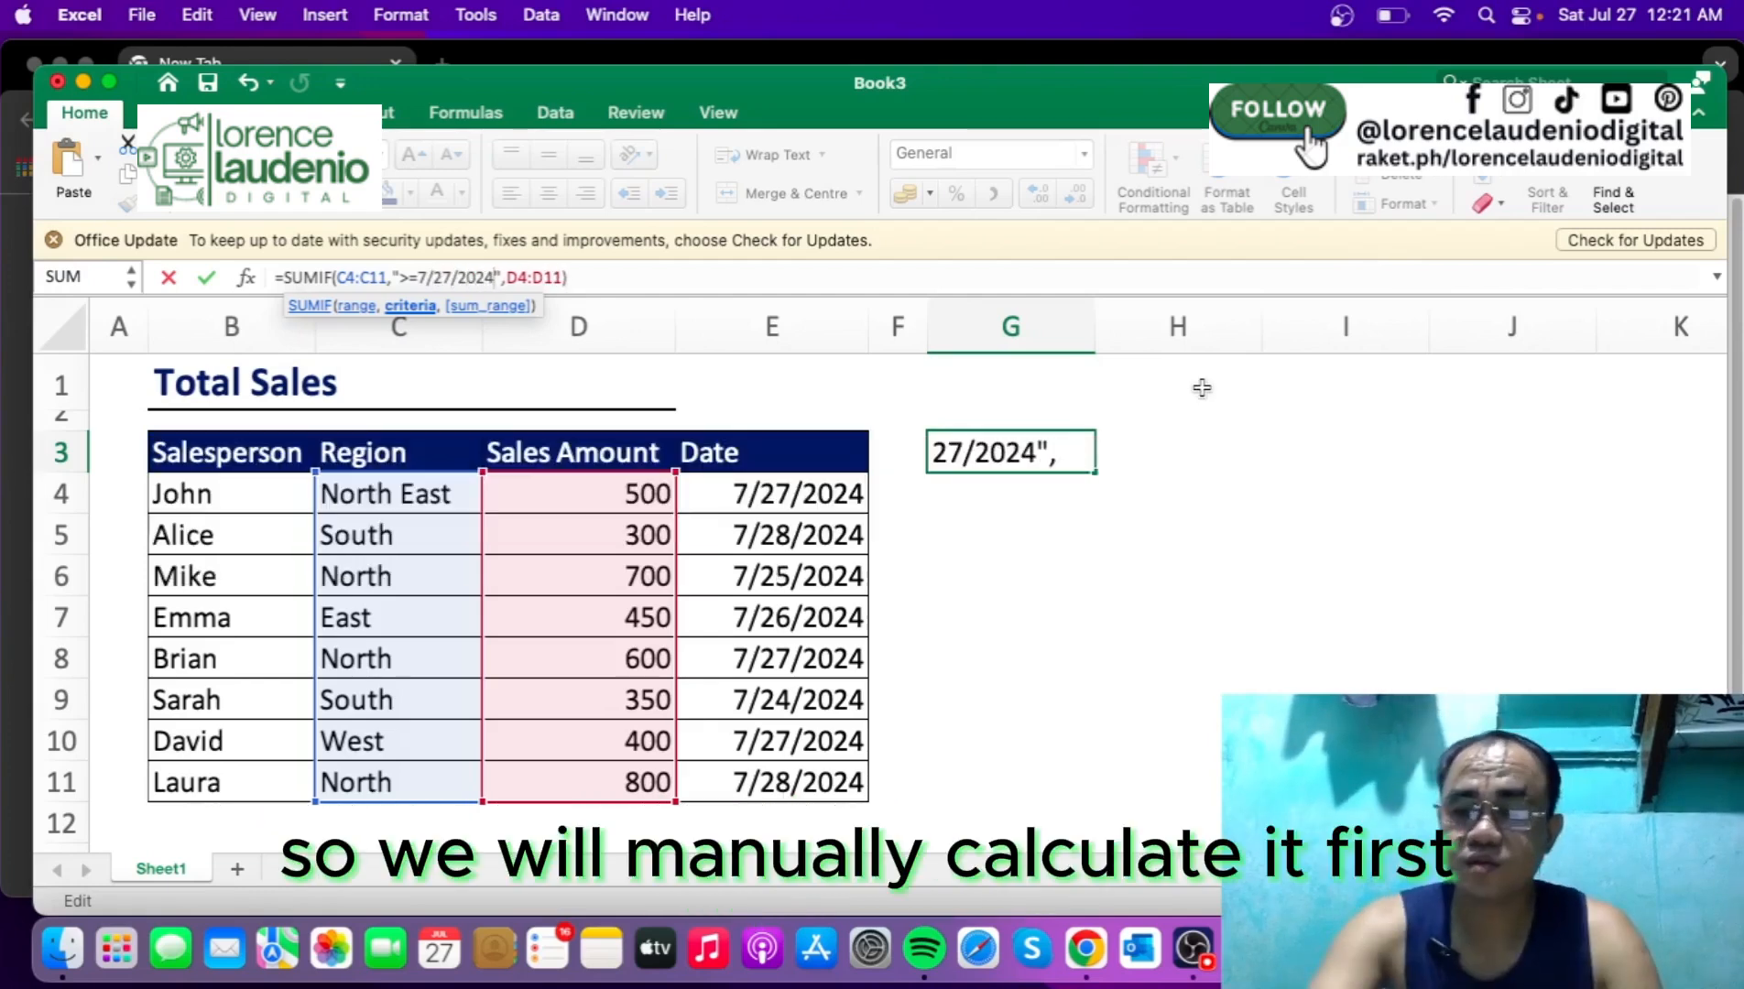
key("Escape")
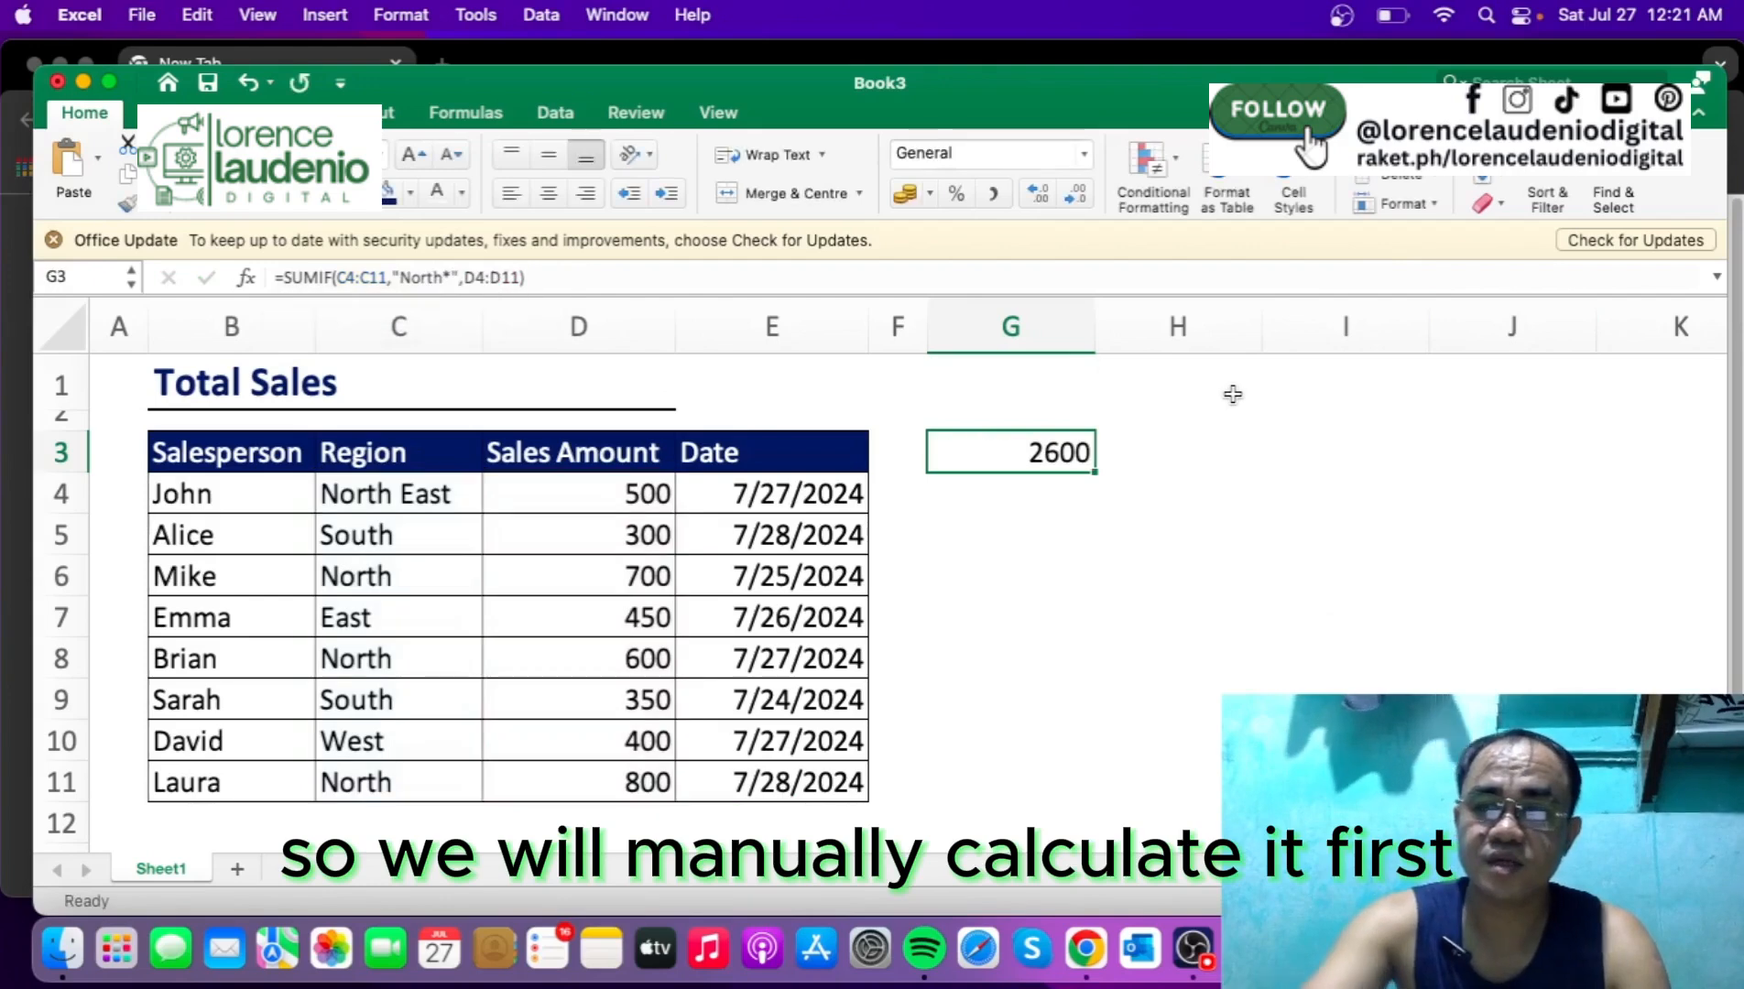
Step: Highlight the dates on or after 7/27/2024 in E4, E8, E10, E5 and E11
left_click(783, 500)
left_click(788, 658, "super")
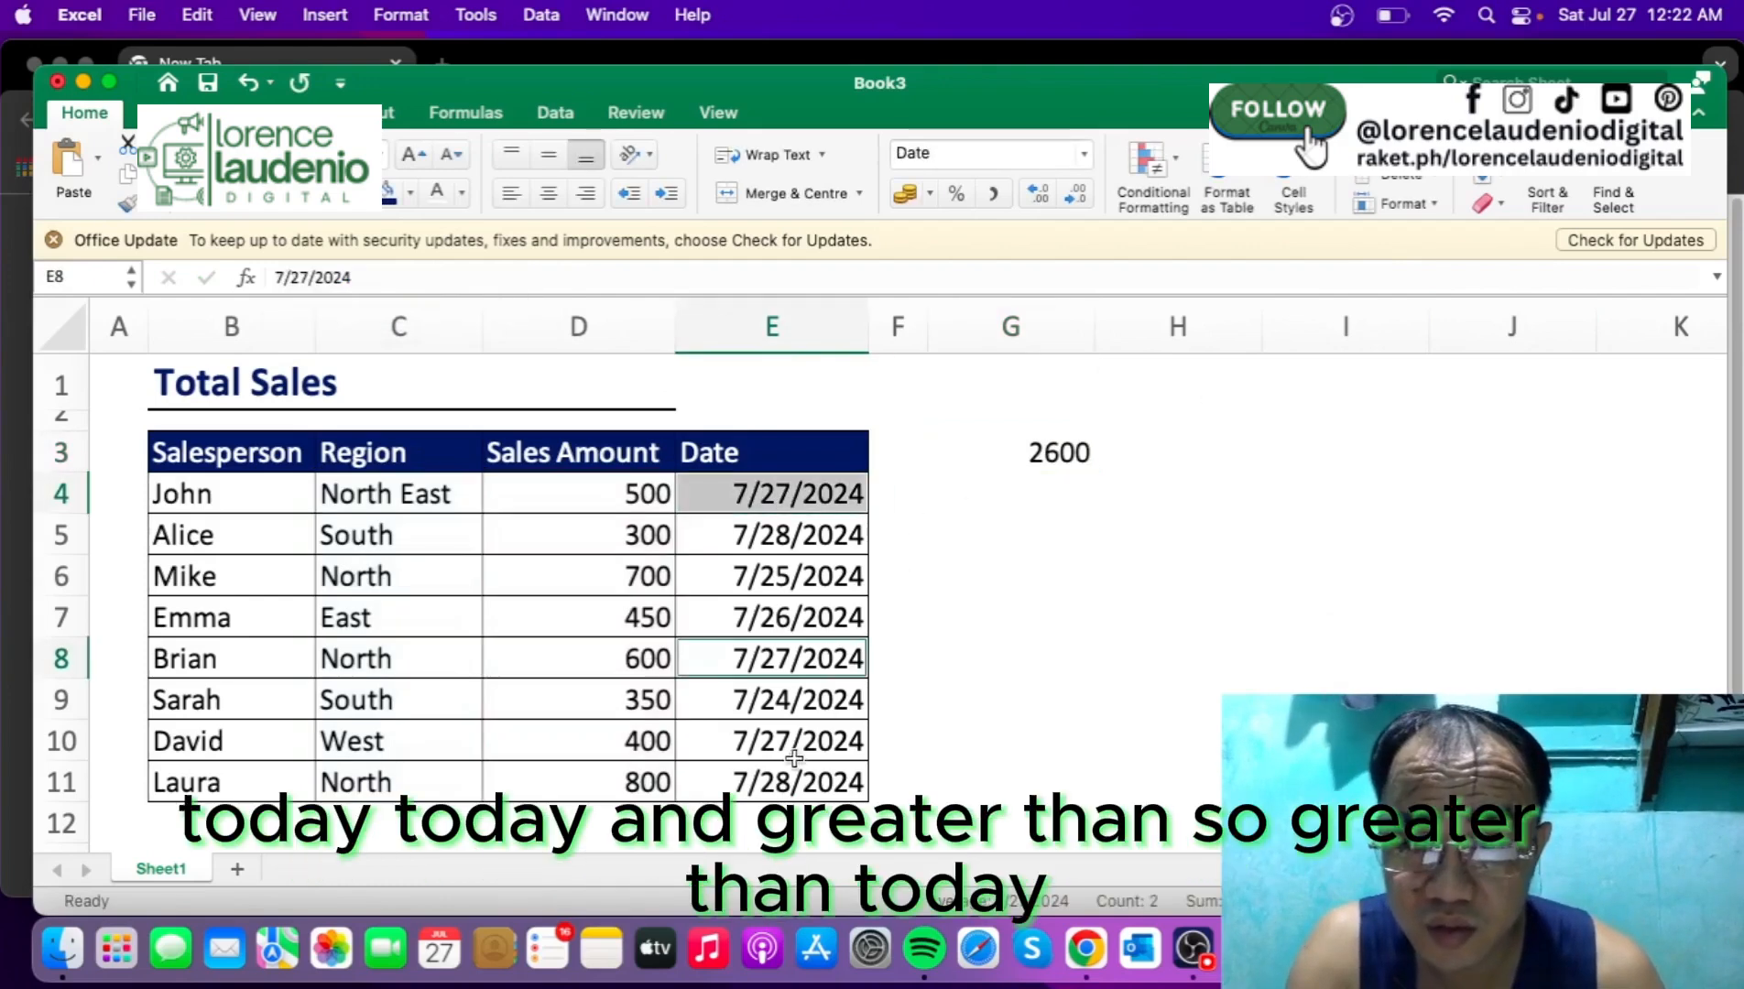
left_click(795, 755, "super")
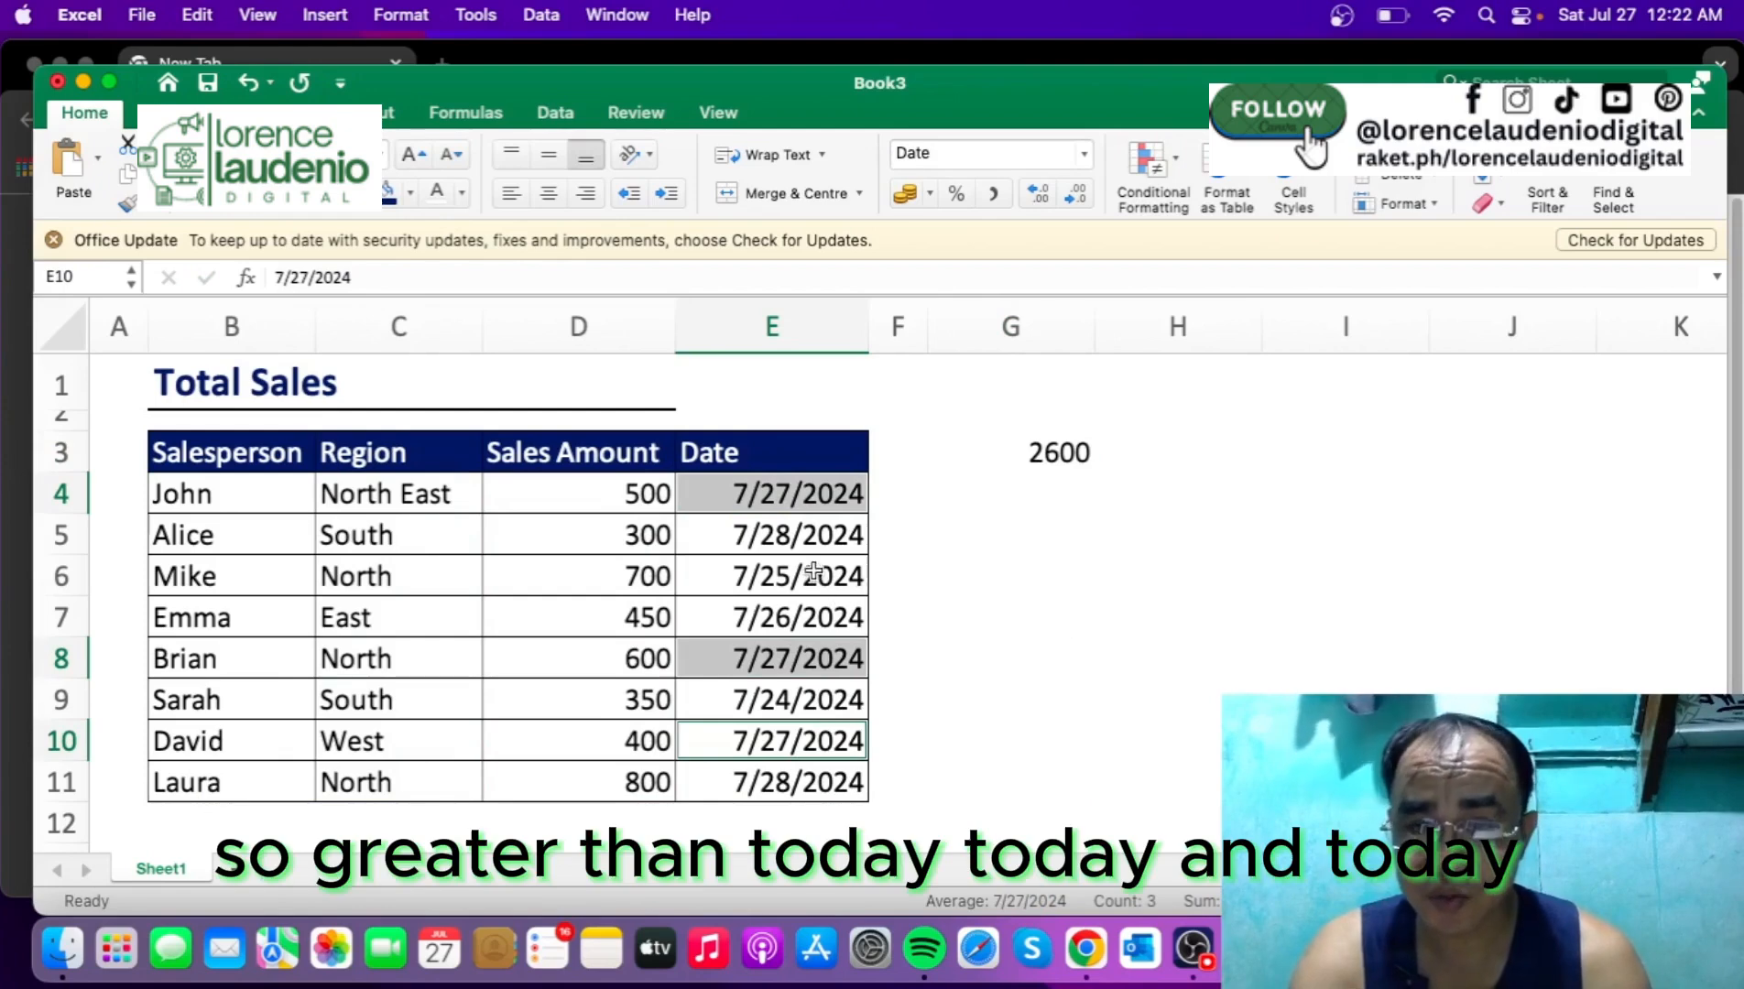
left_click(813, 539, "super")
left_click(802, 791, "super")
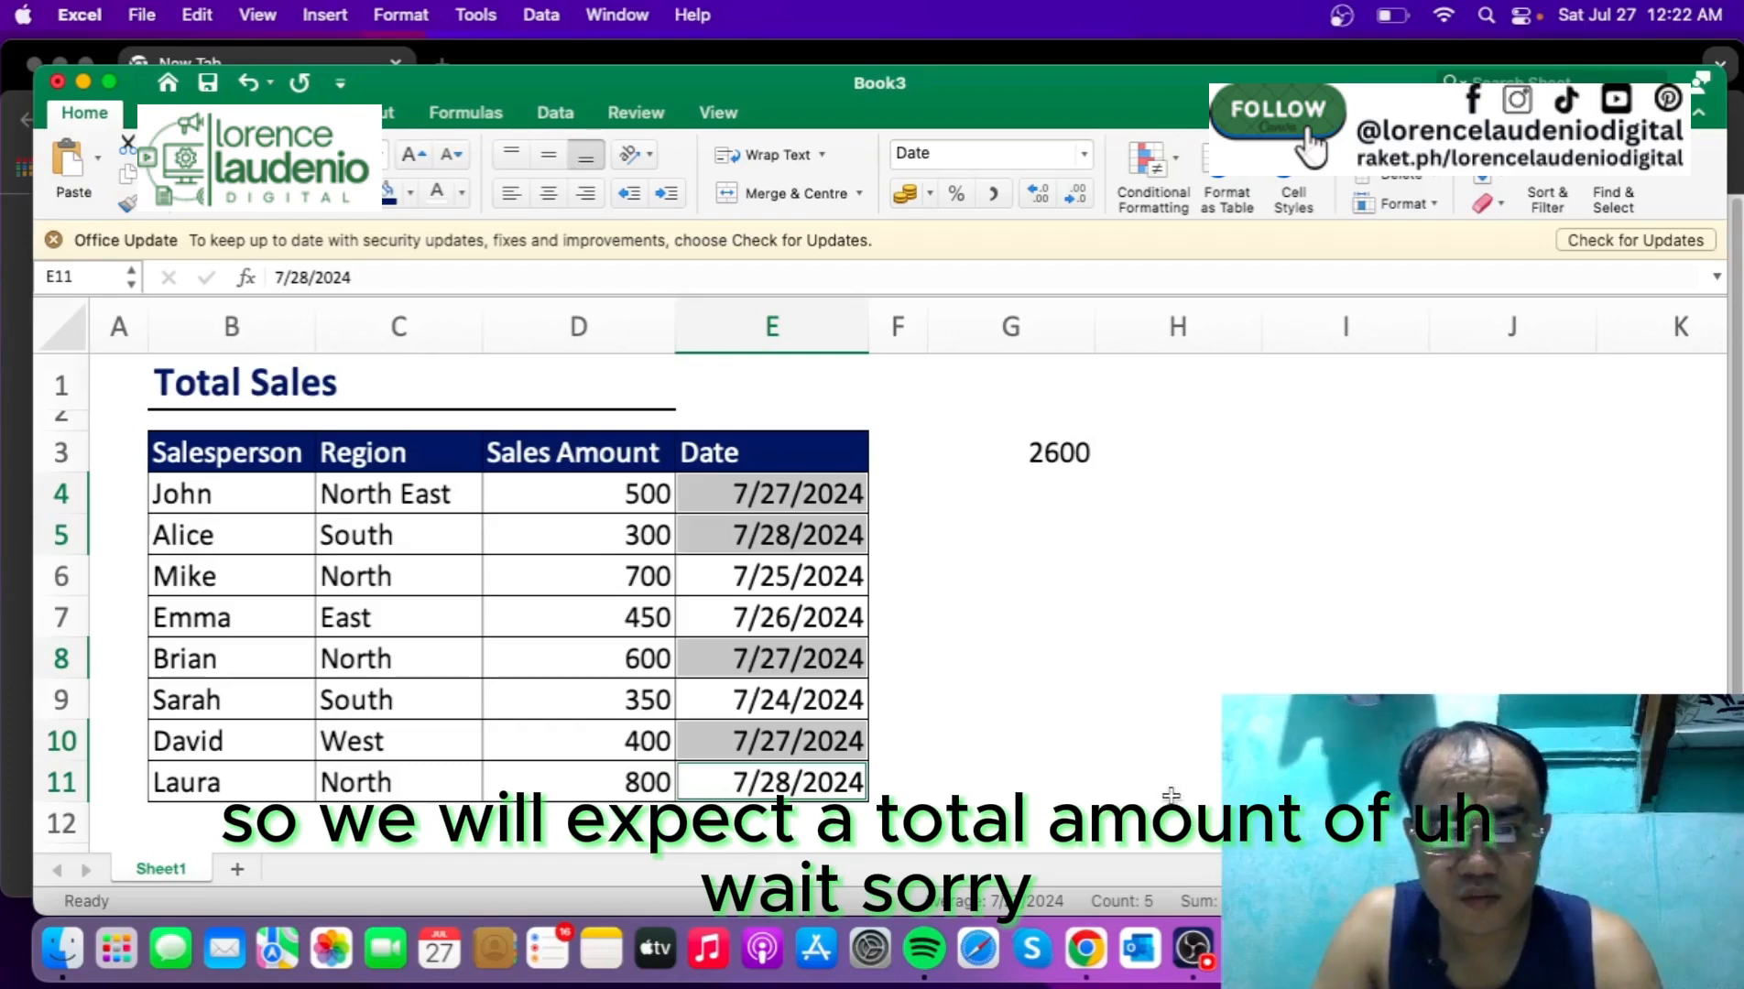
Step: Check the combined total of the matching sales amounts in D4, D5, D8, D10 and D11
left_click(641, 499)
left_click(641, 535, "super")
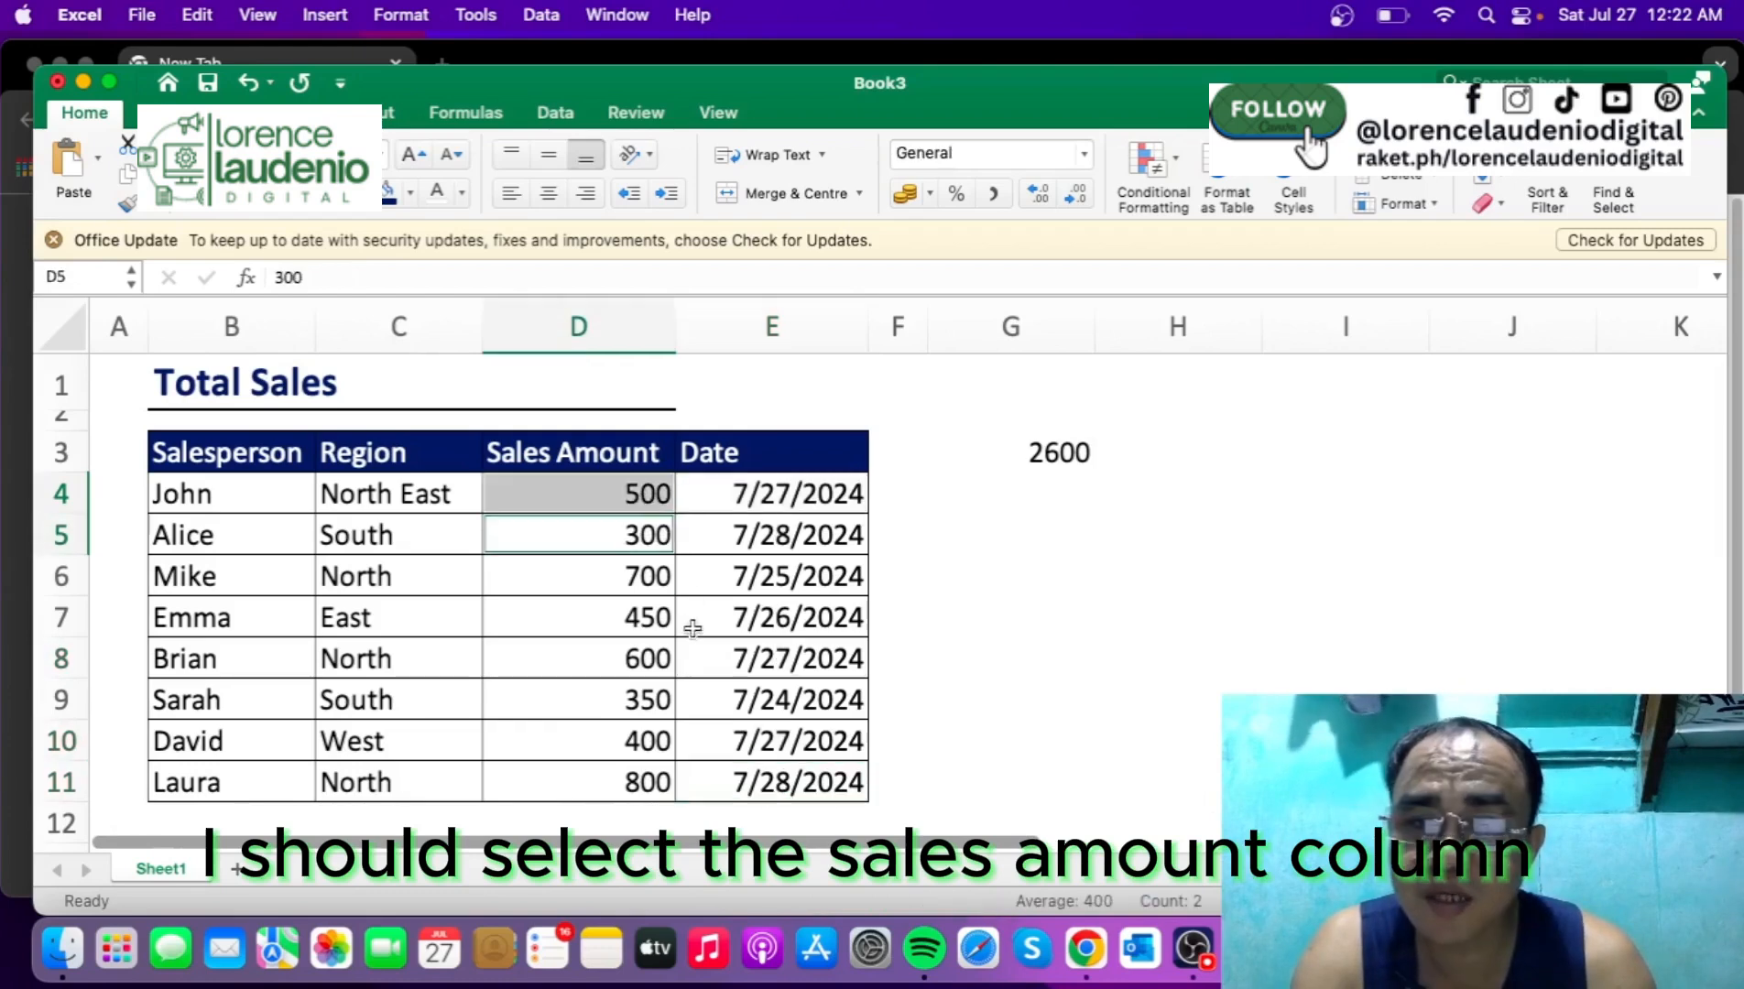
left_click(636, 658, "super")
left_click(641, 741, "super")
left_click(641, 782, "super")
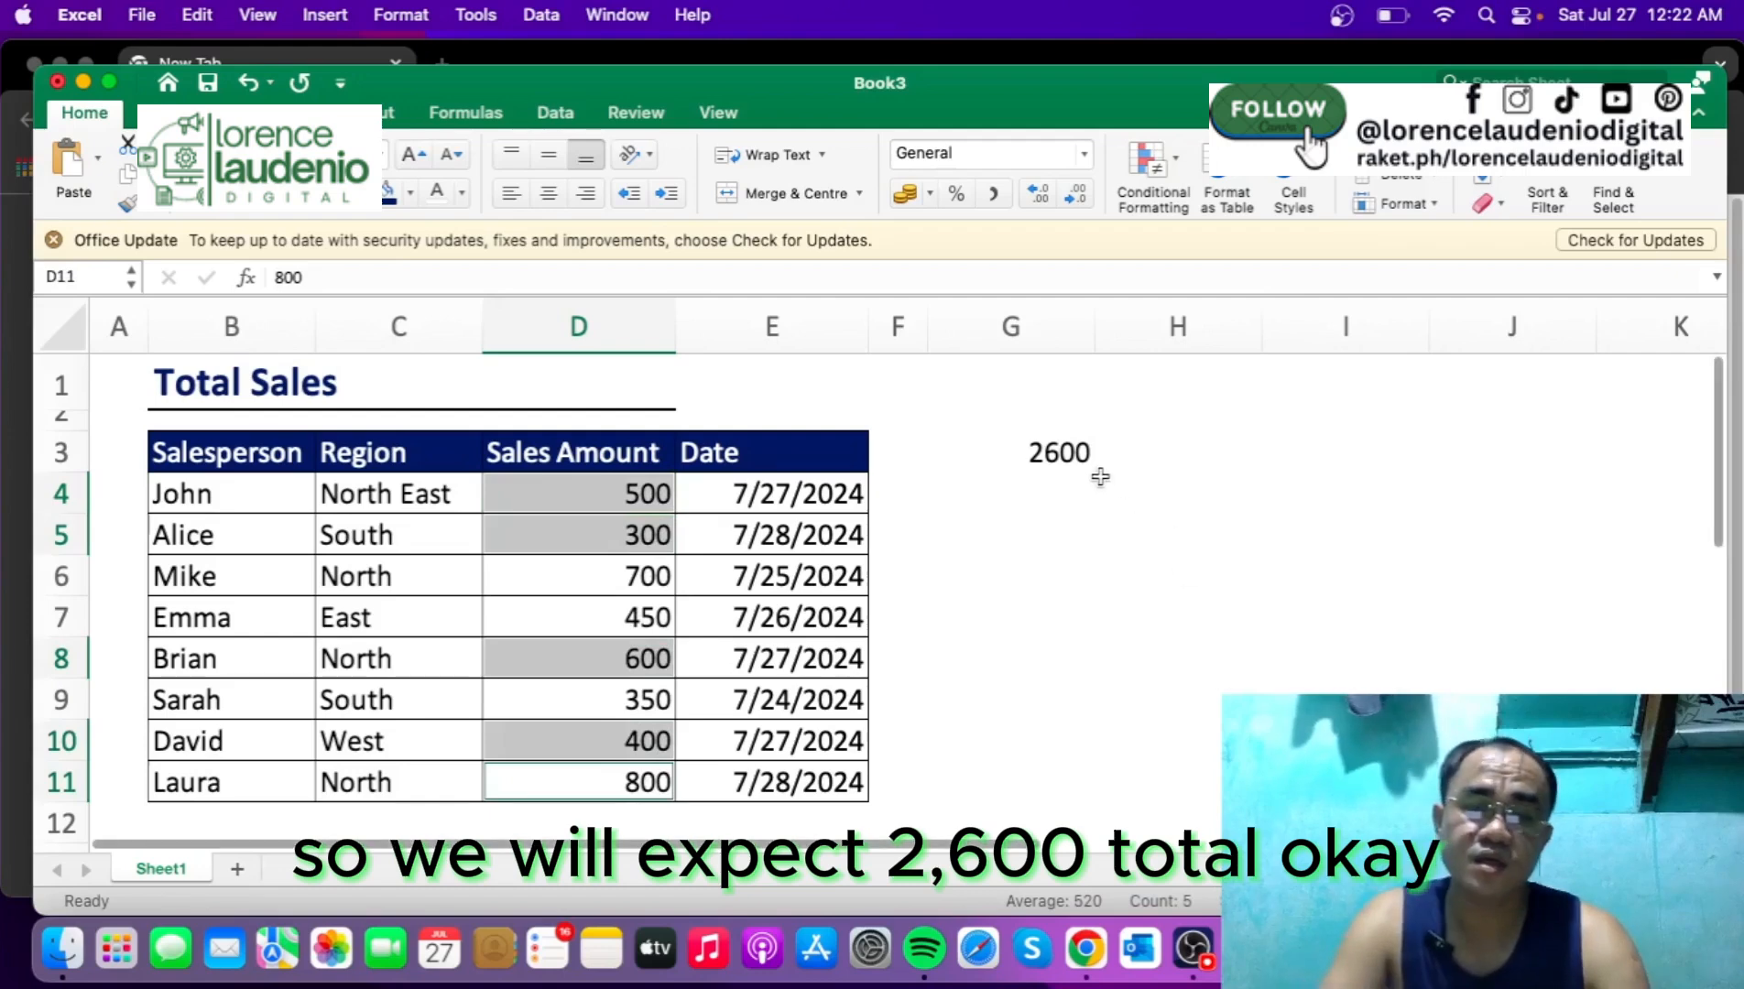
Step: Replace the criterion in G3 with a date condition so the formula reads =SUMIF(C4:C11,">=7/27/2024",D4:D11)
left_click(1075, 455)
left_click(453, 276)
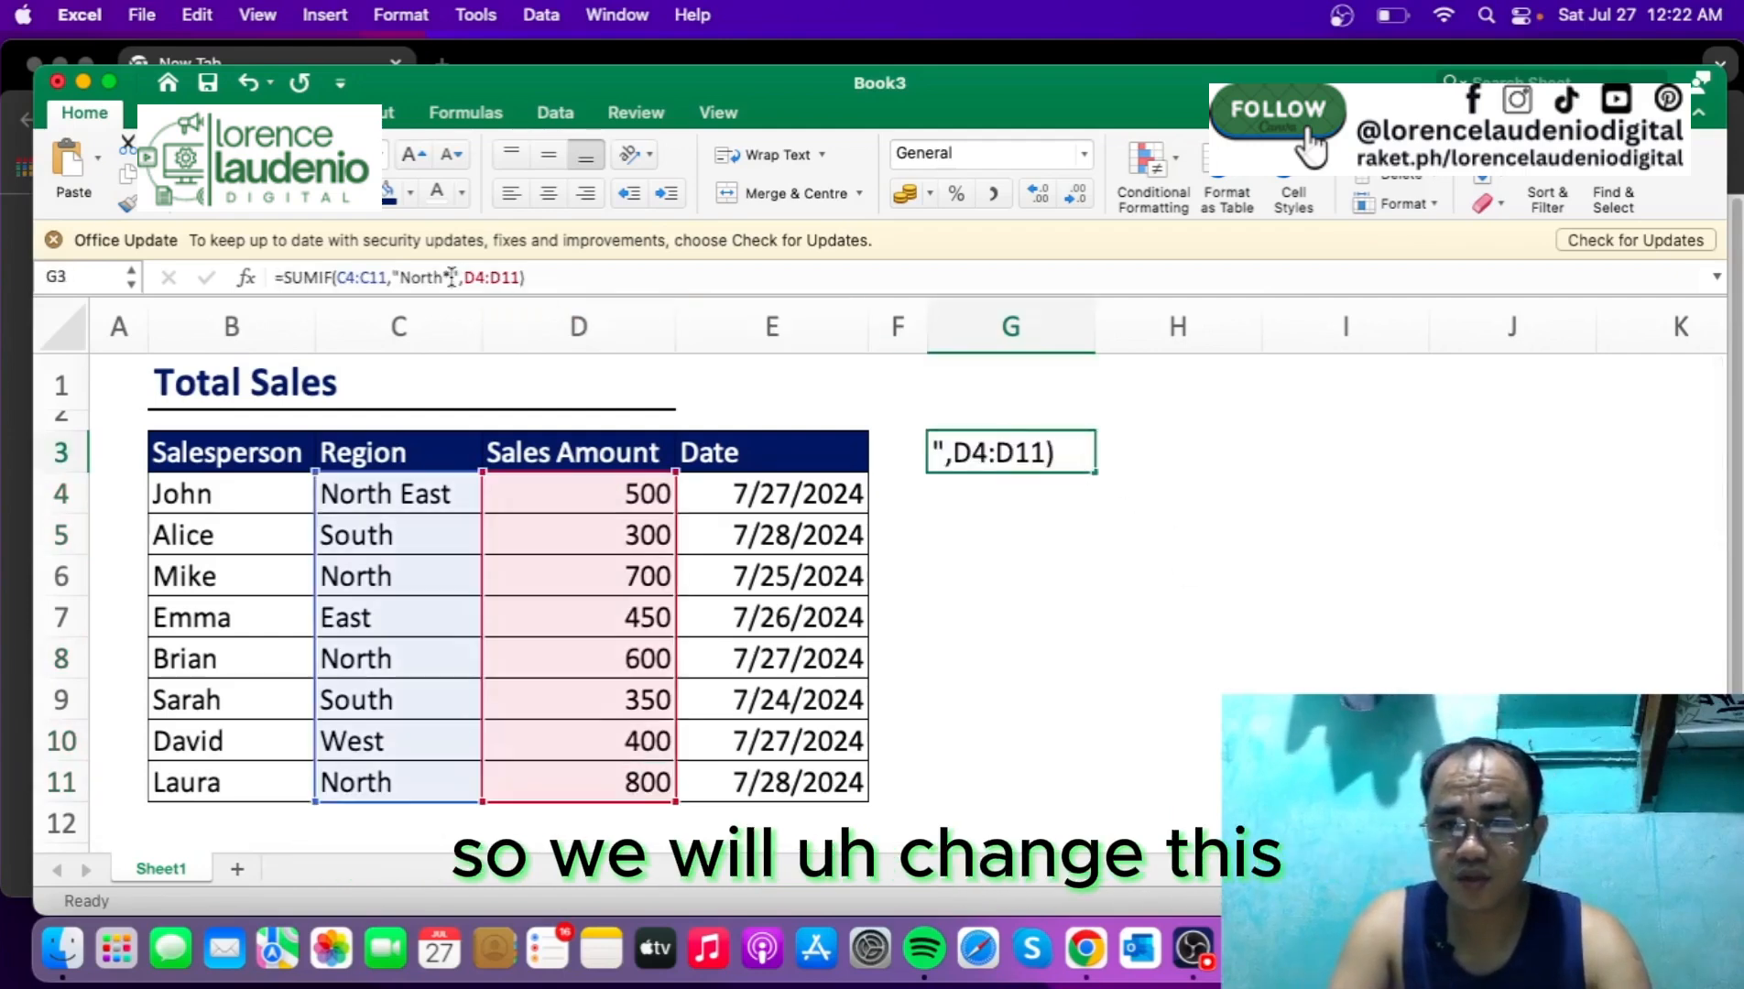
key("BackSpace")
key("BackSpace")
key("BackSpace")
key("BackSpace")
key("BackSpace")
key("BackSpace")
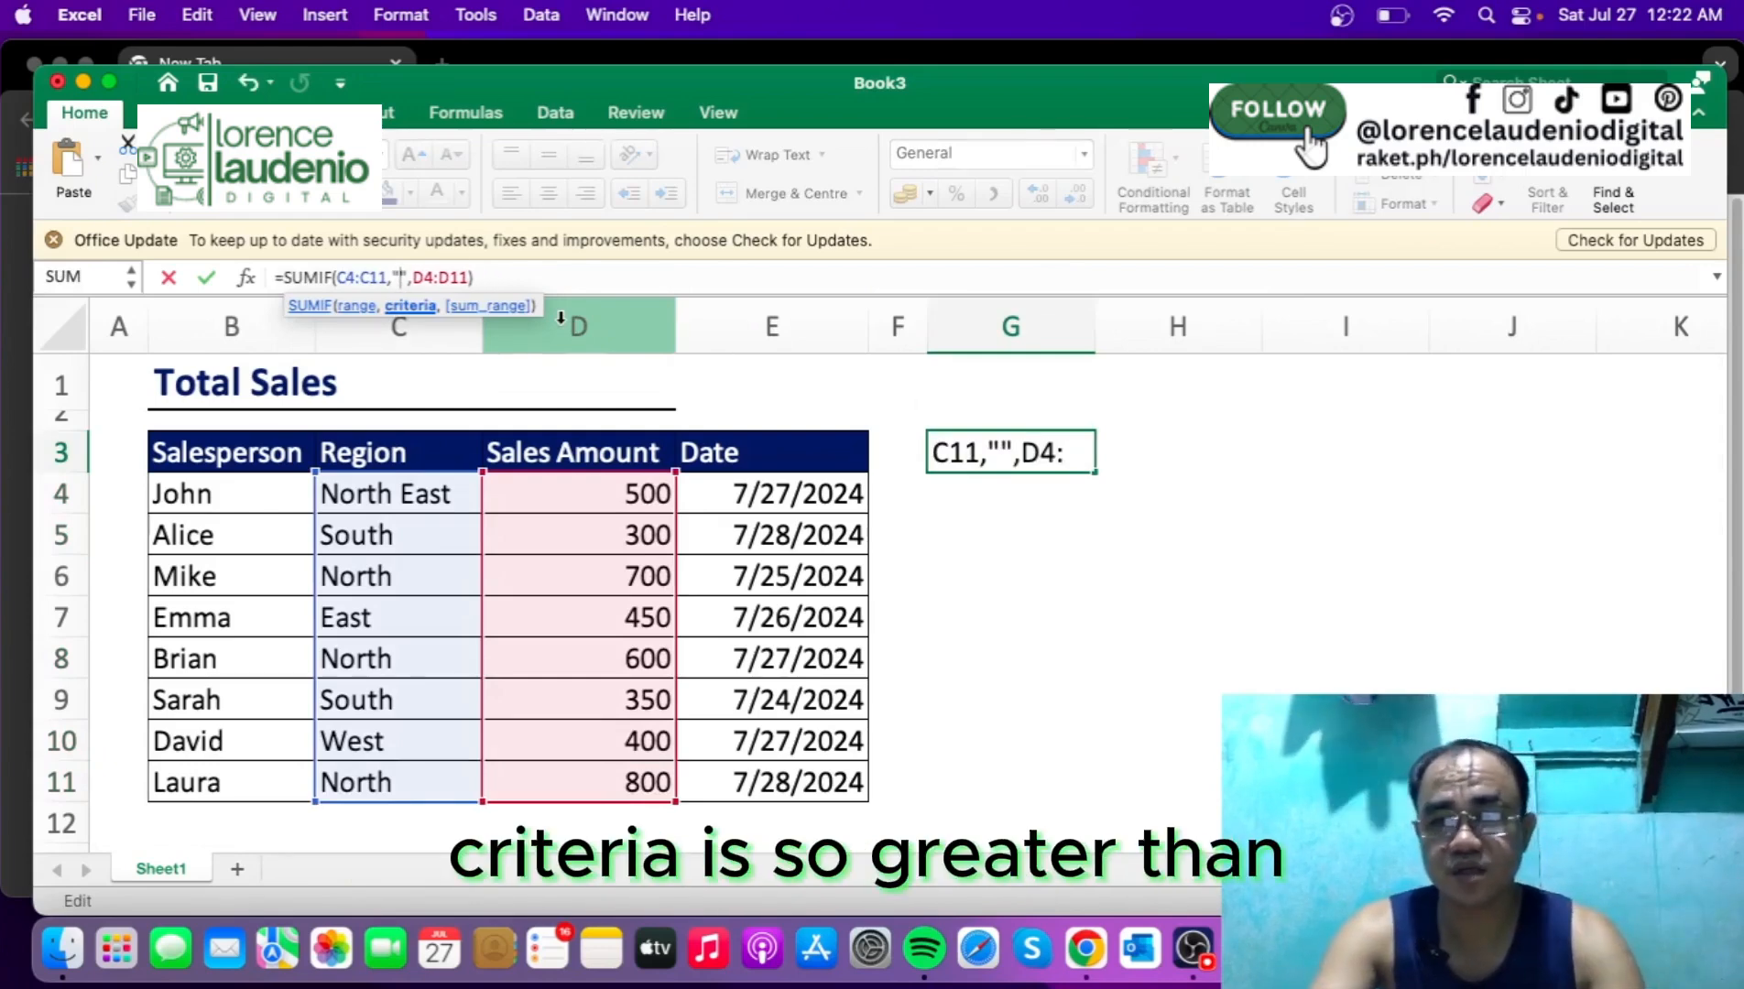
type(">")
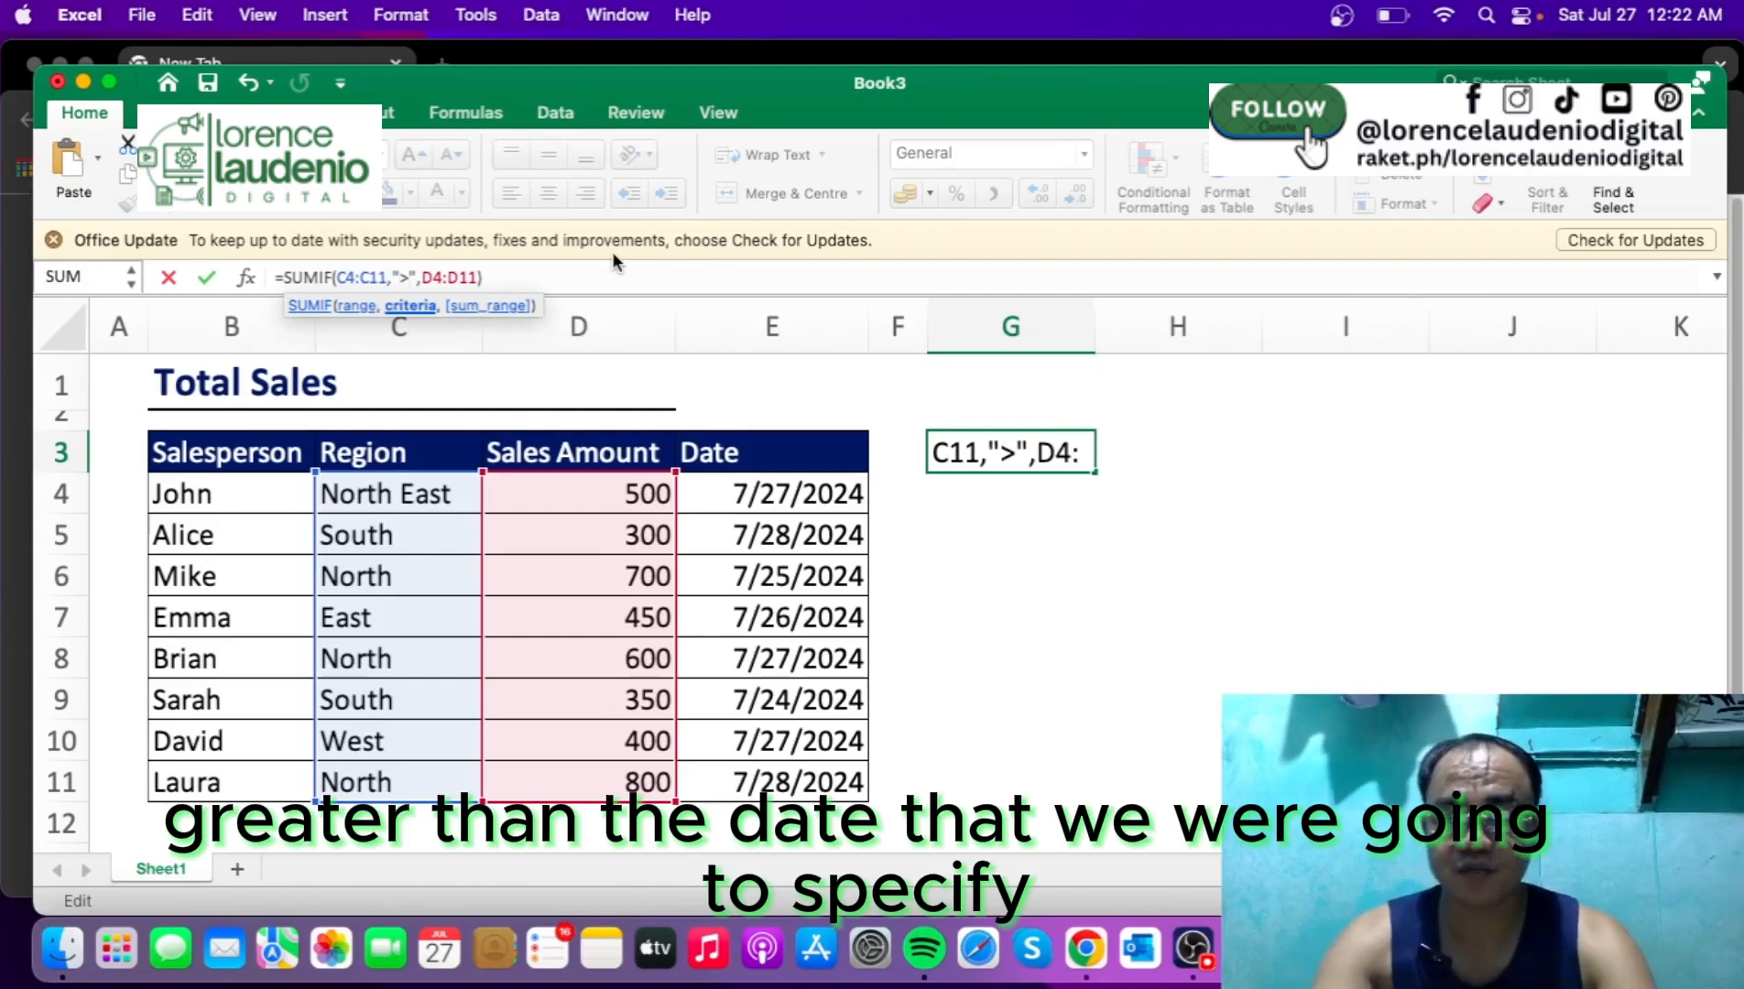
type("=")
type("7/")
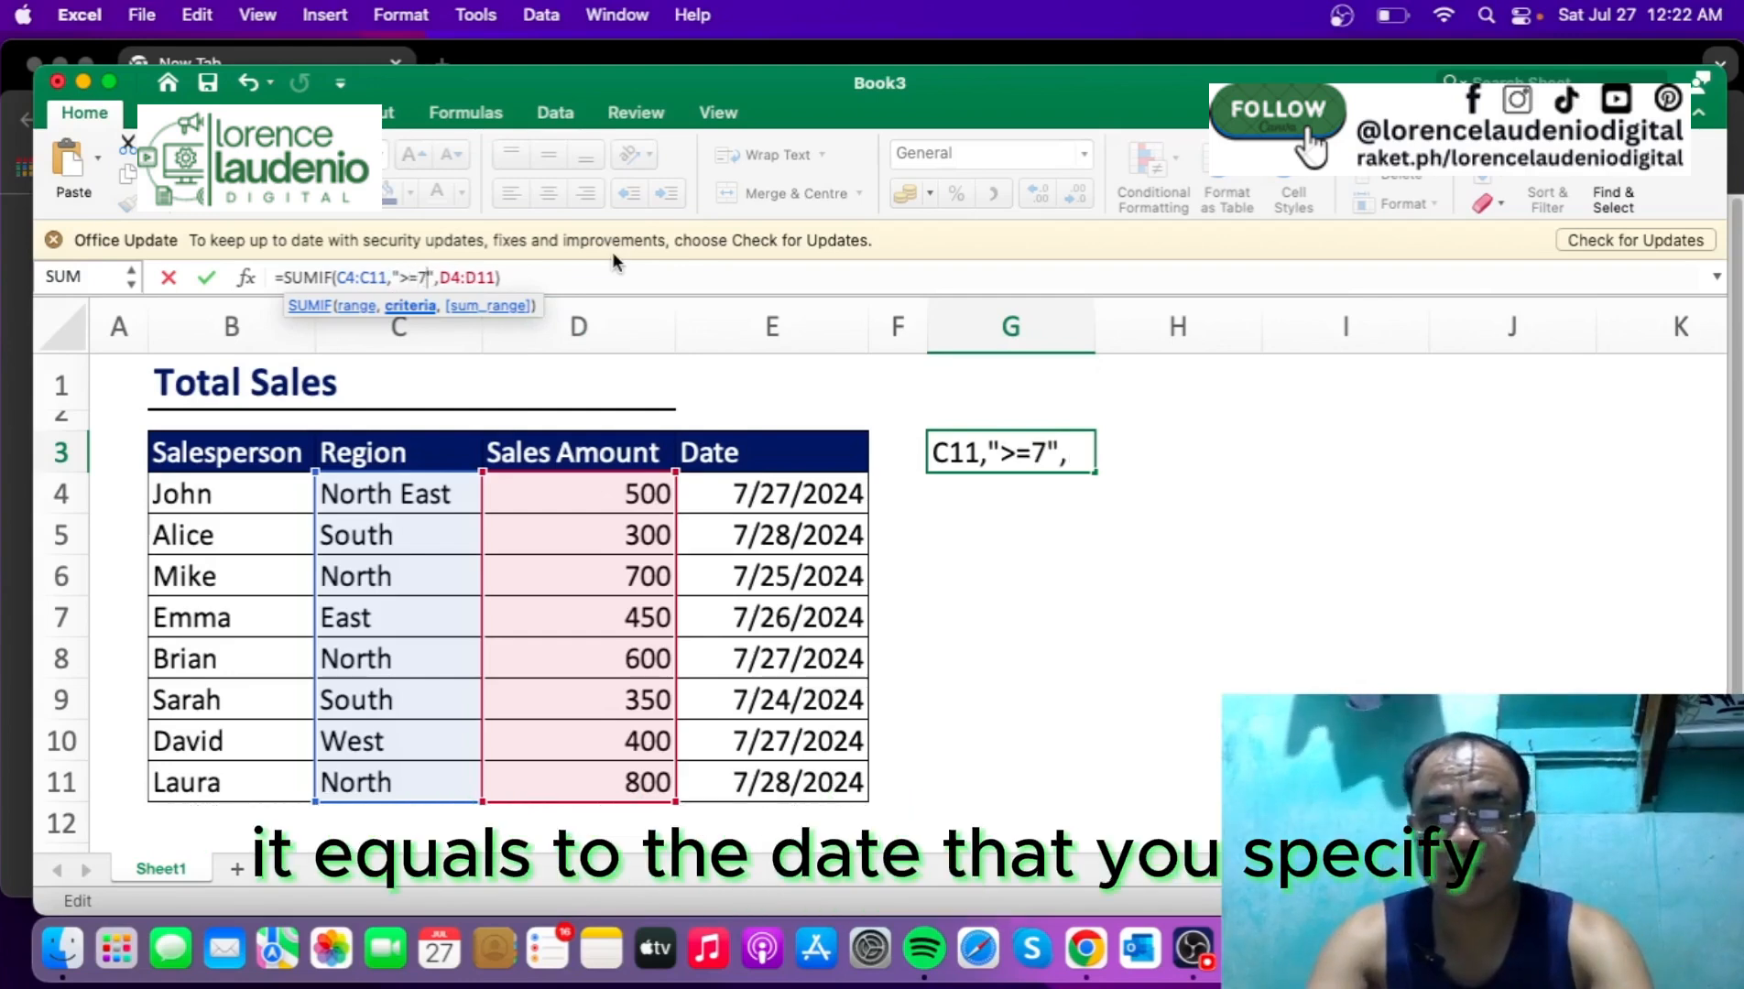
type("27/20")
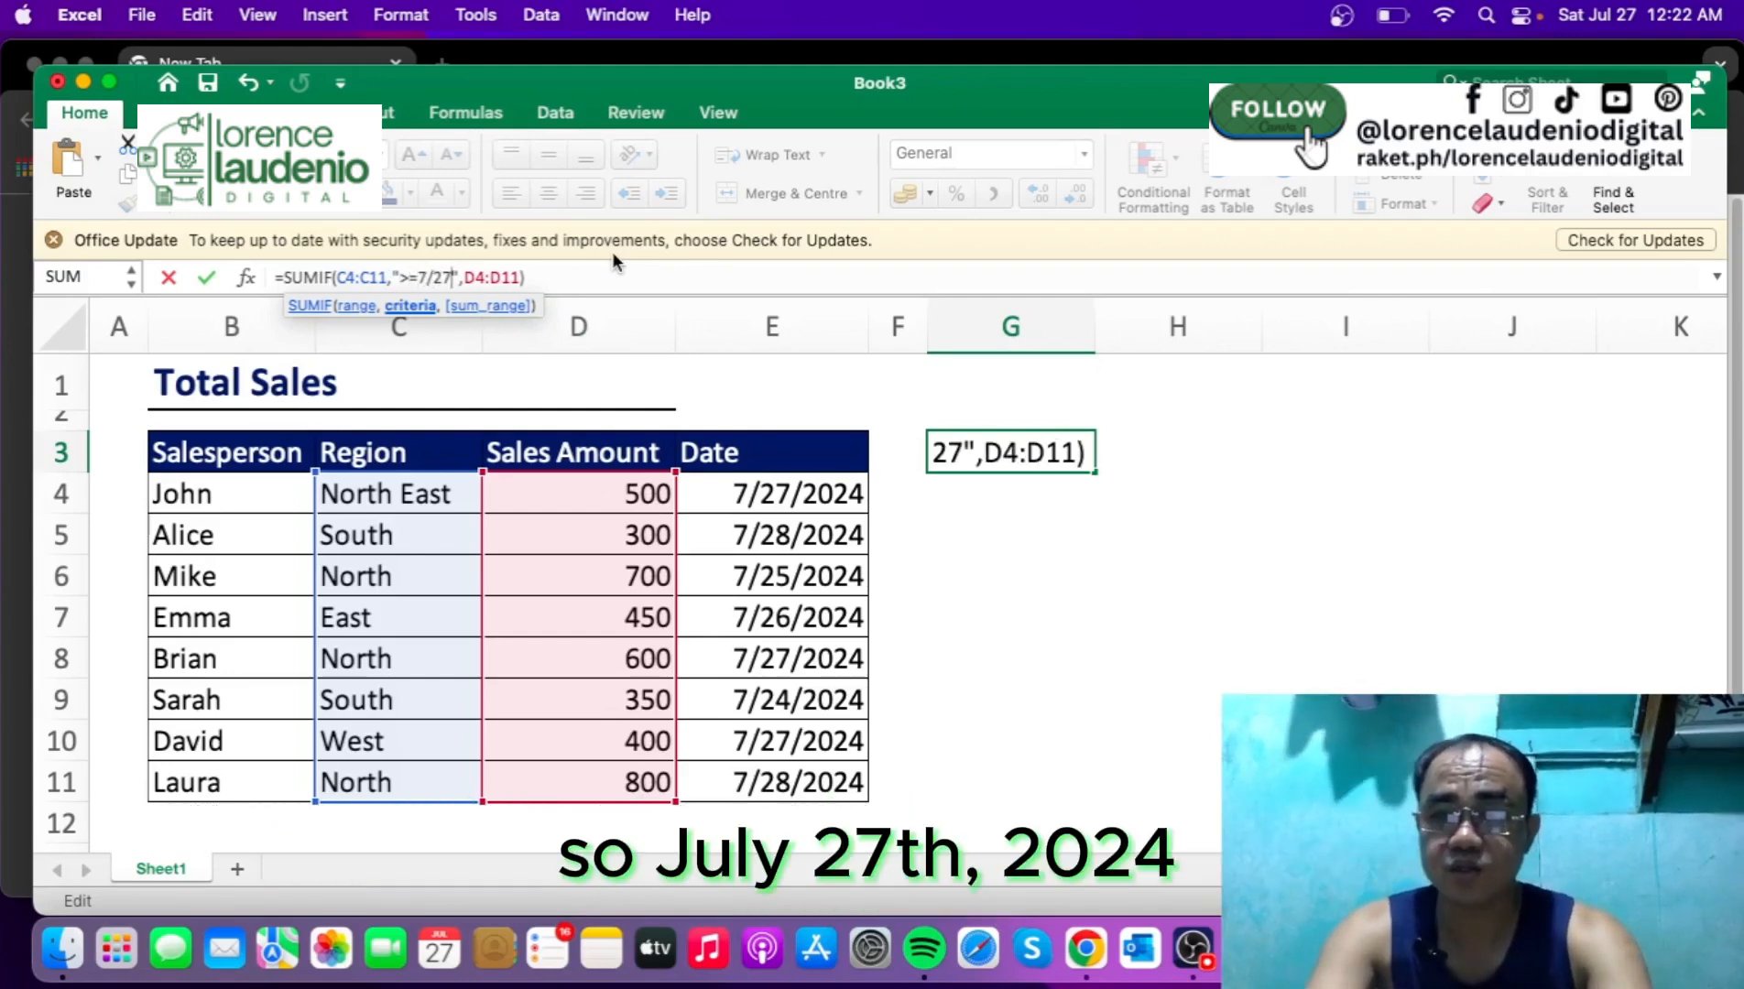
type("24")
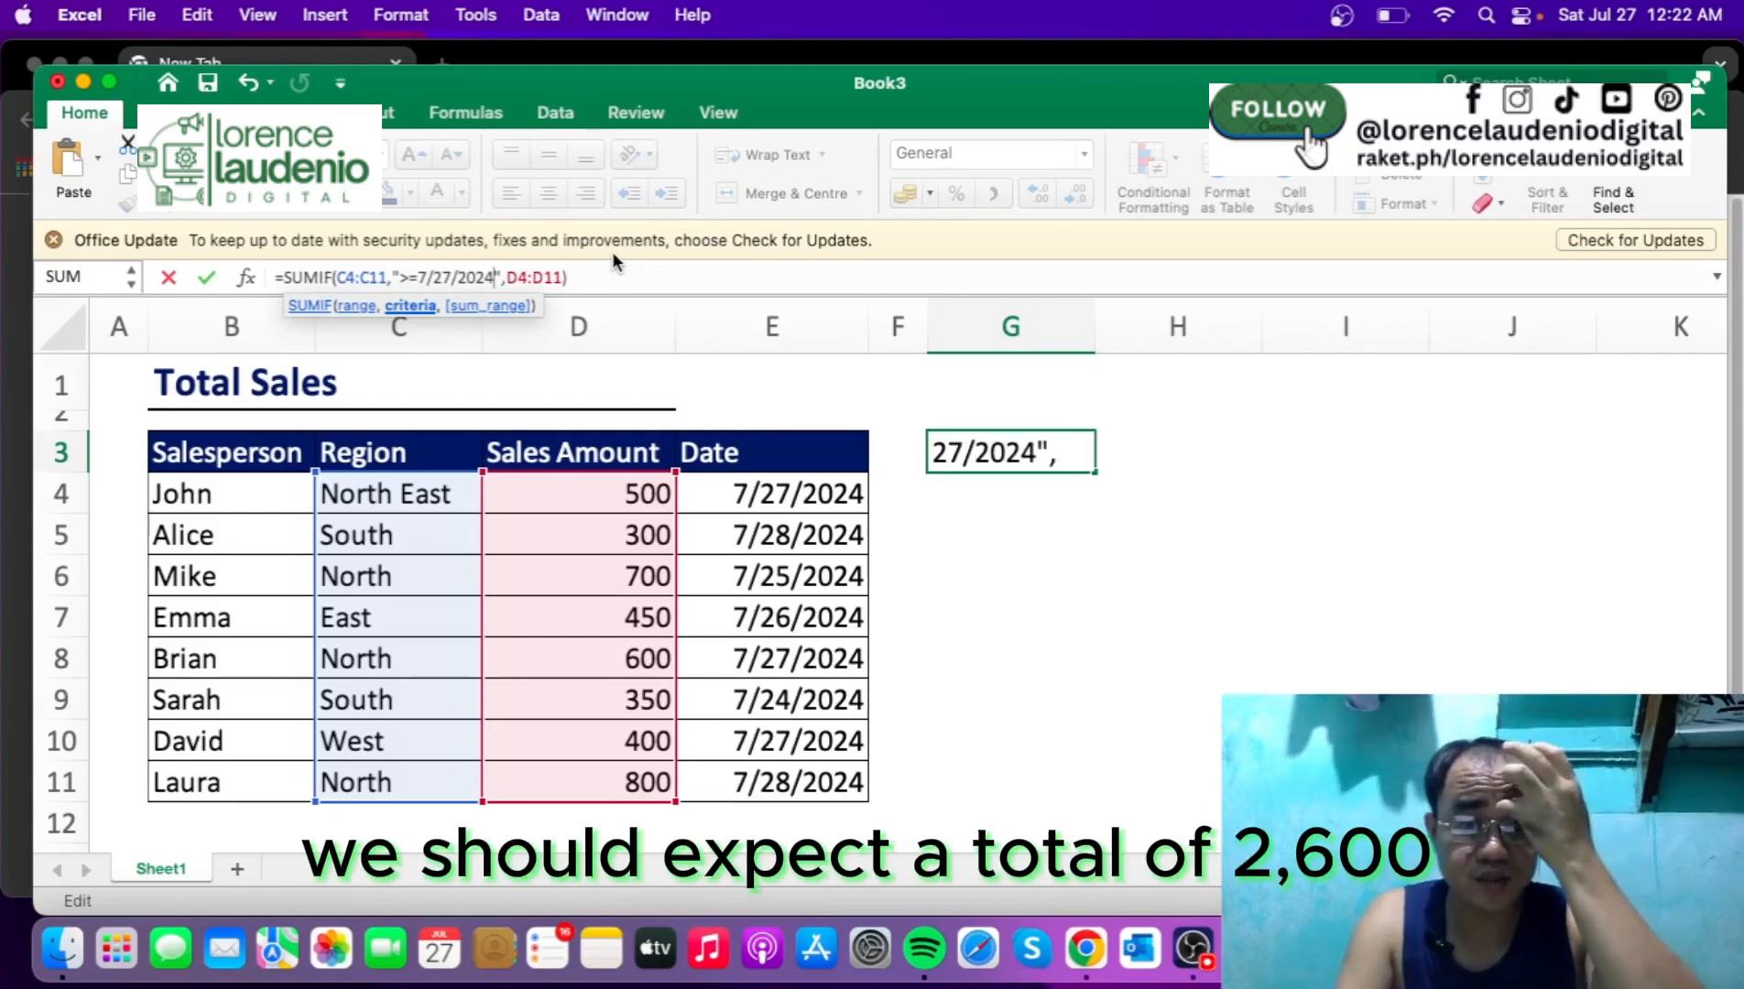
key("Return")
key("Up")
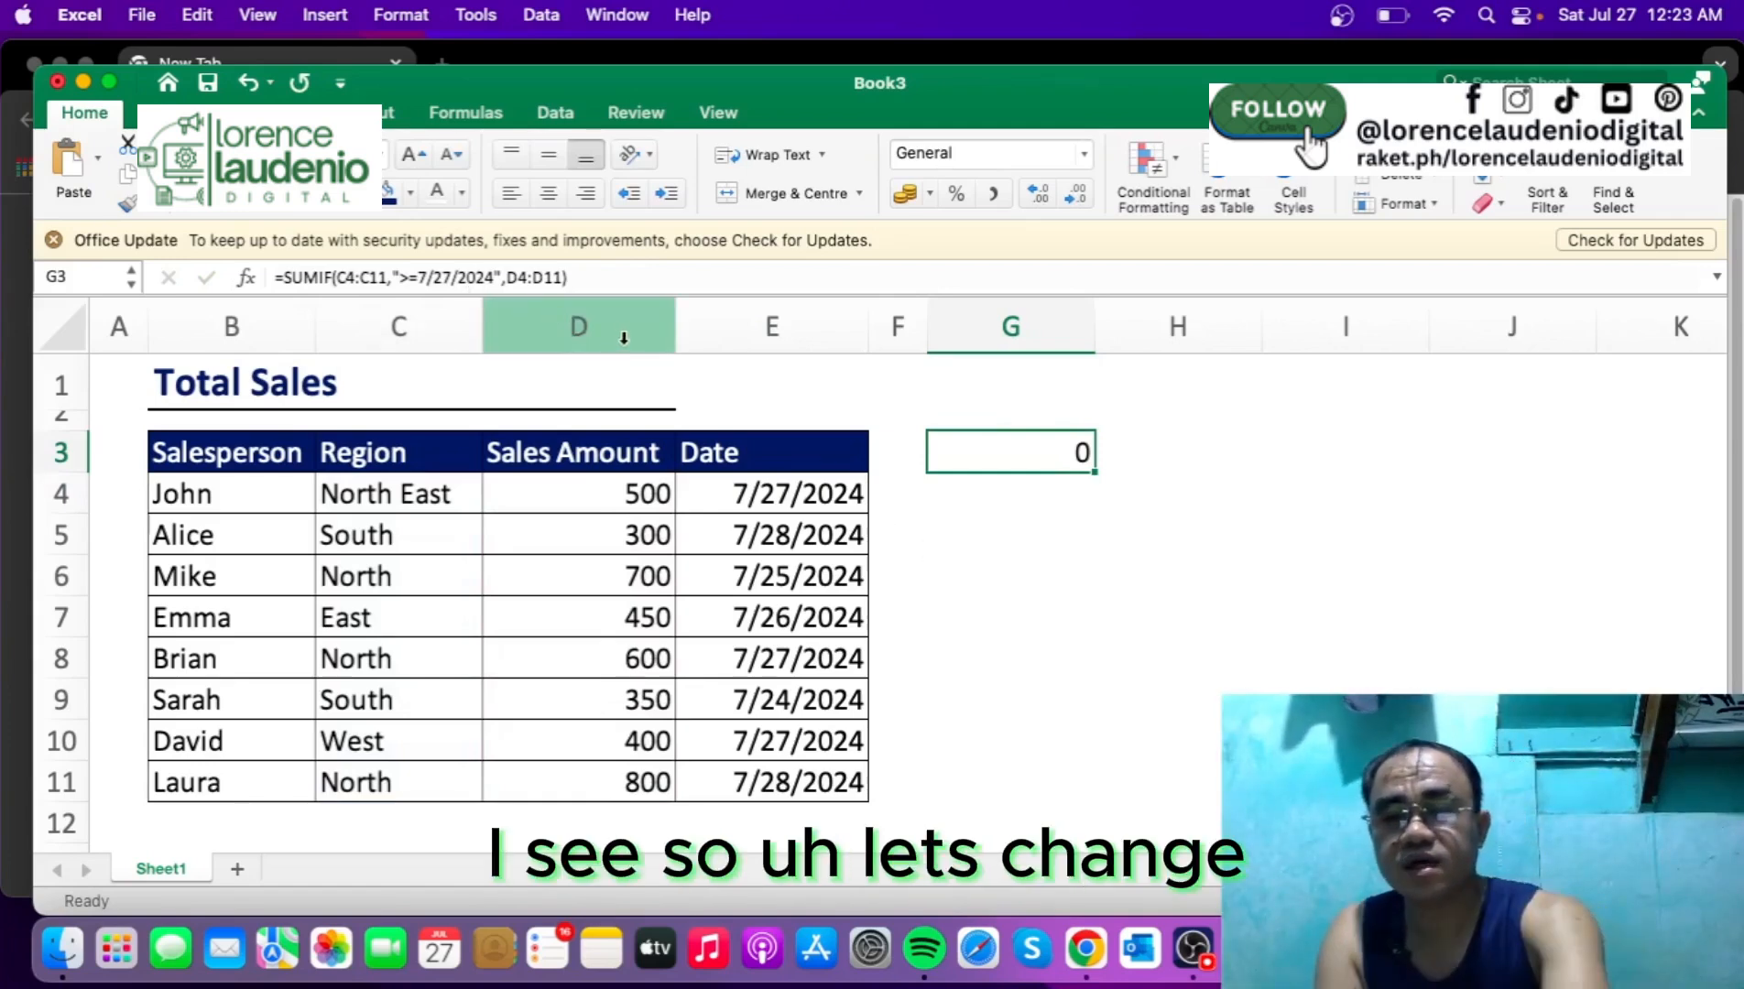
Step: Change the criteria range in G3 to the date cells E4:E11 so the formula reads =SUMIF(E4:E11,">=7/27/2024",D4:D11)
left_click(389, 274)
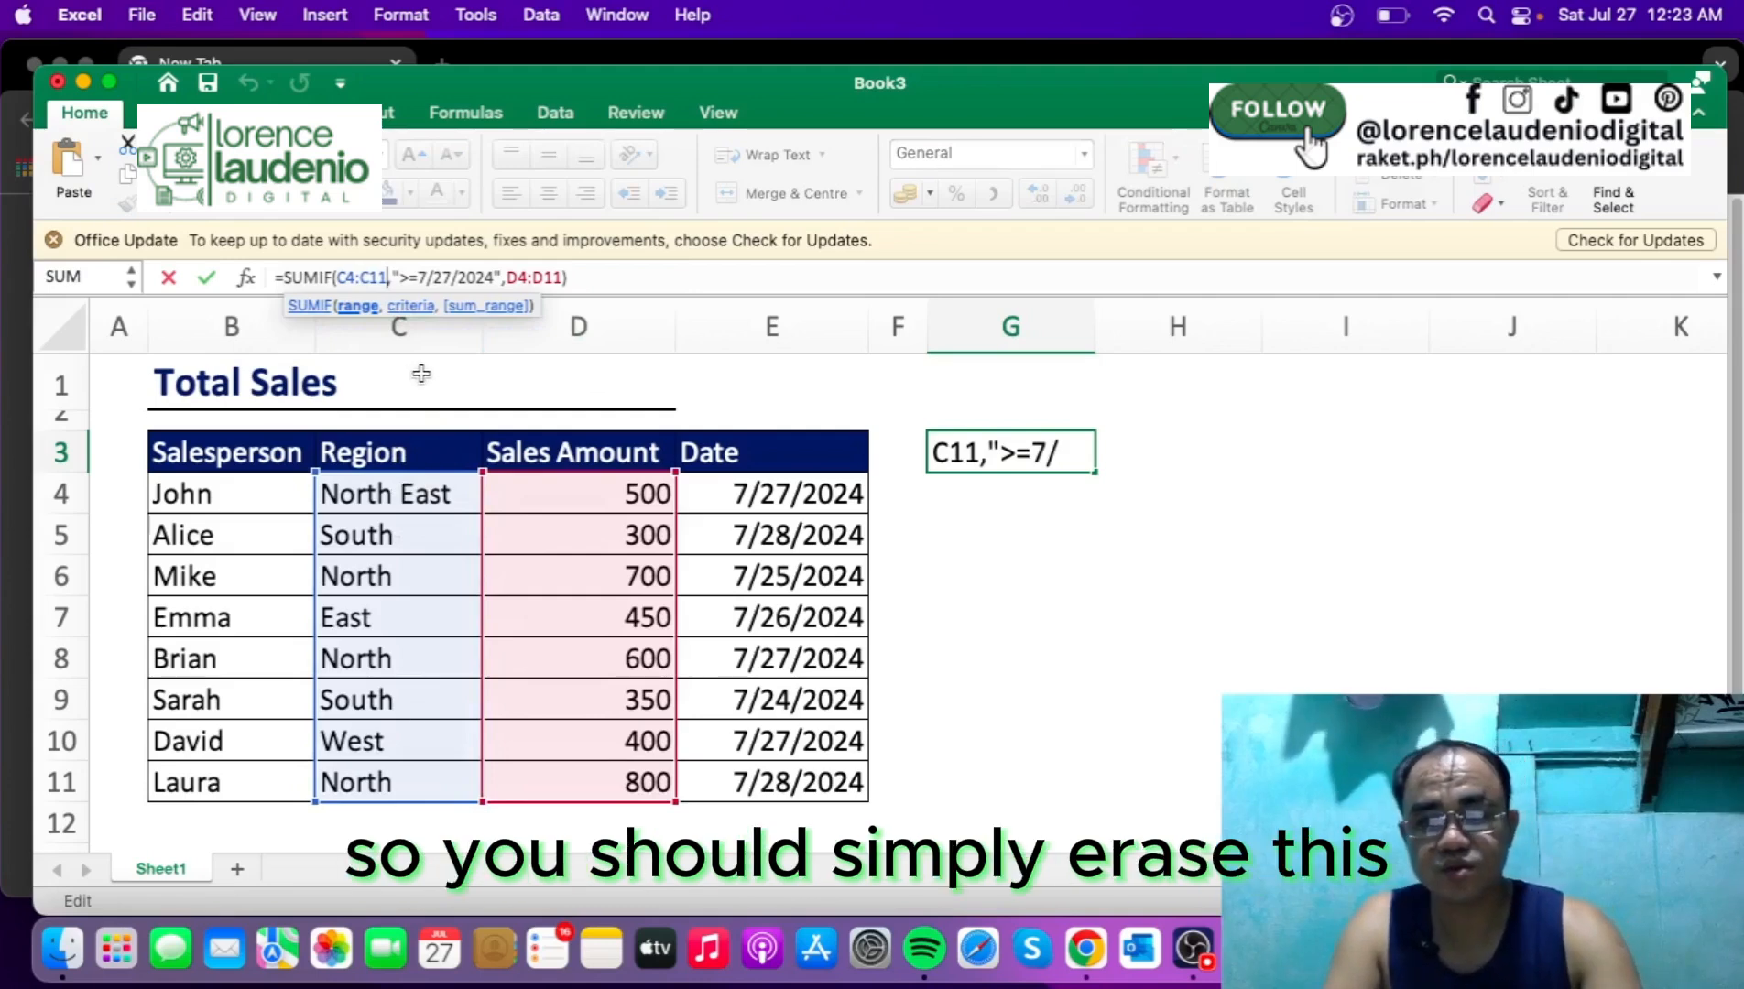
key("BackSpace")
key("BackSpace")
key("BackSpace")
key("BackSpace")
key("BackSpace")
key("BackSpace")
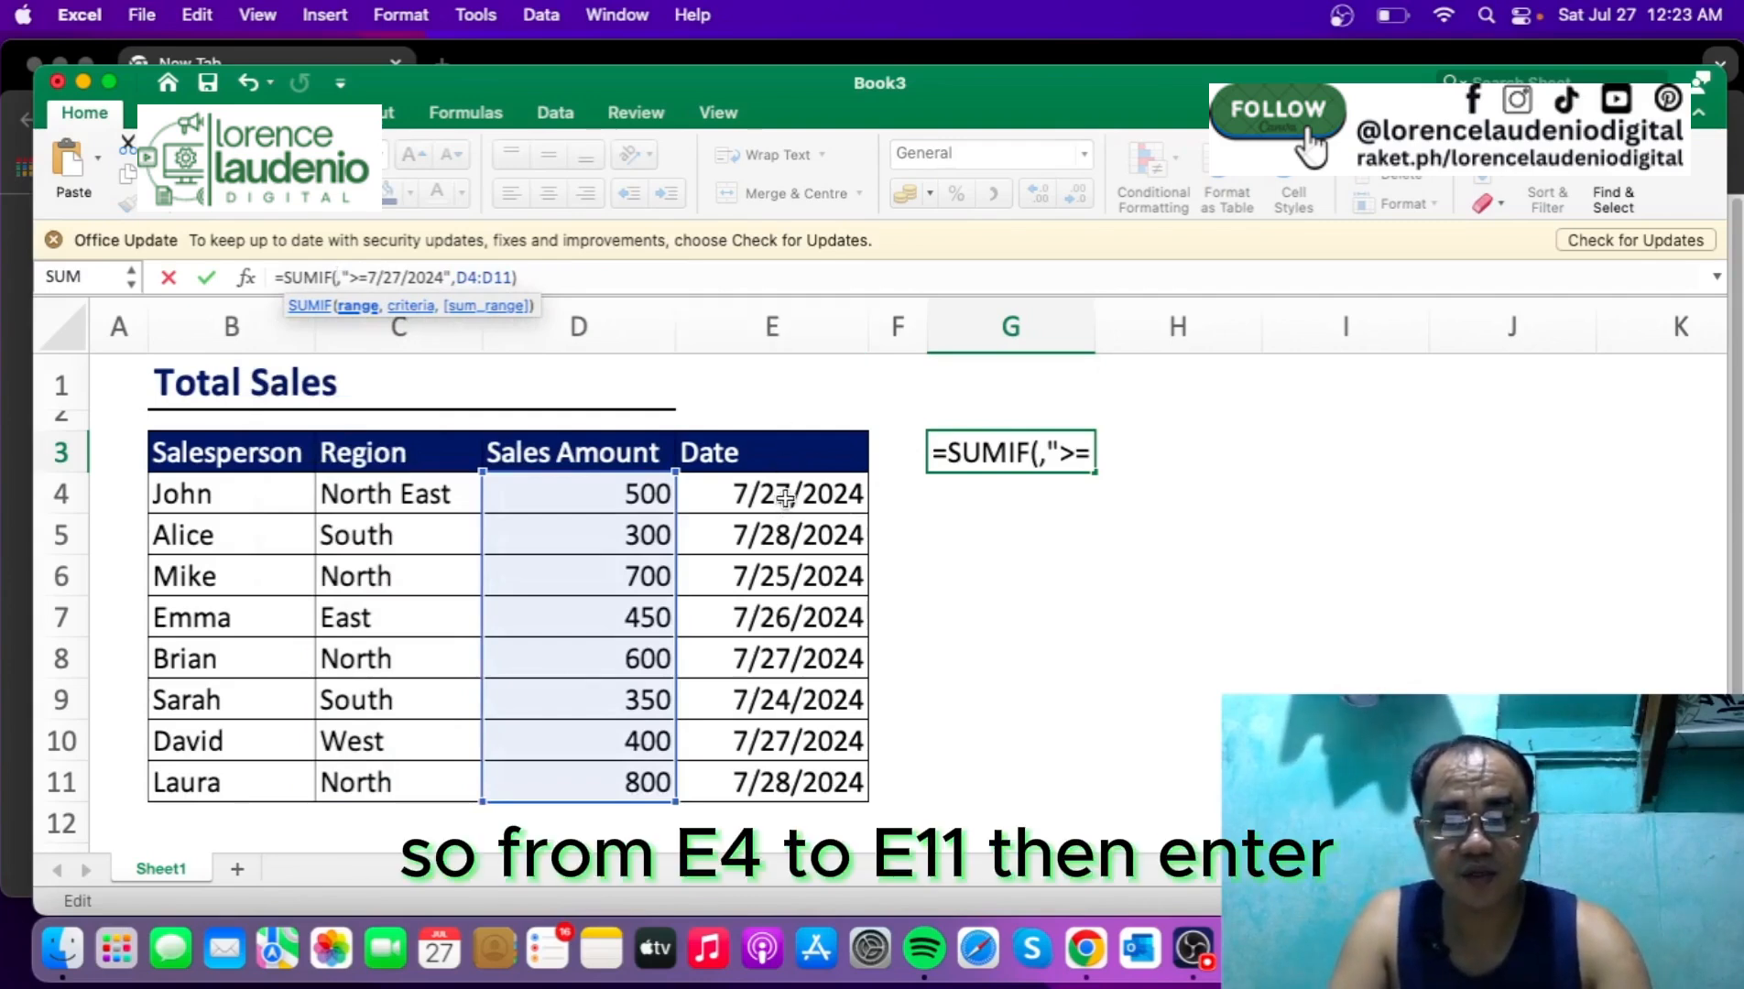
left_click_drag(785, 497, 826, 774)
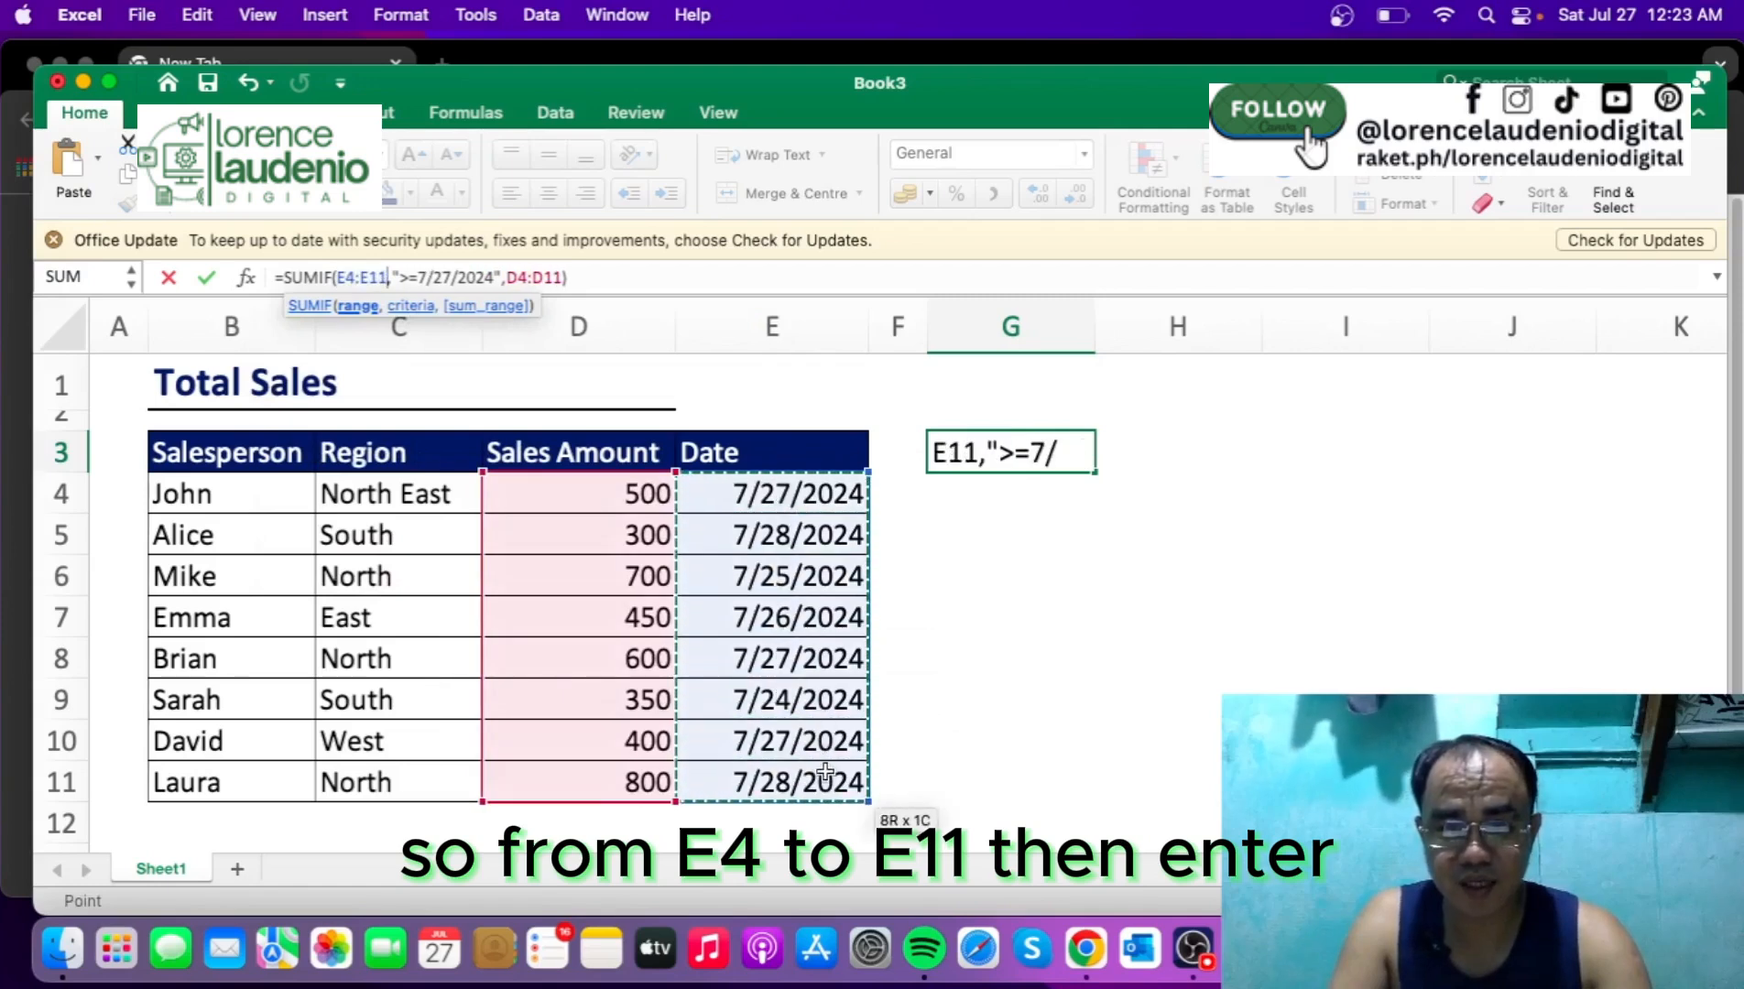
key("Return")
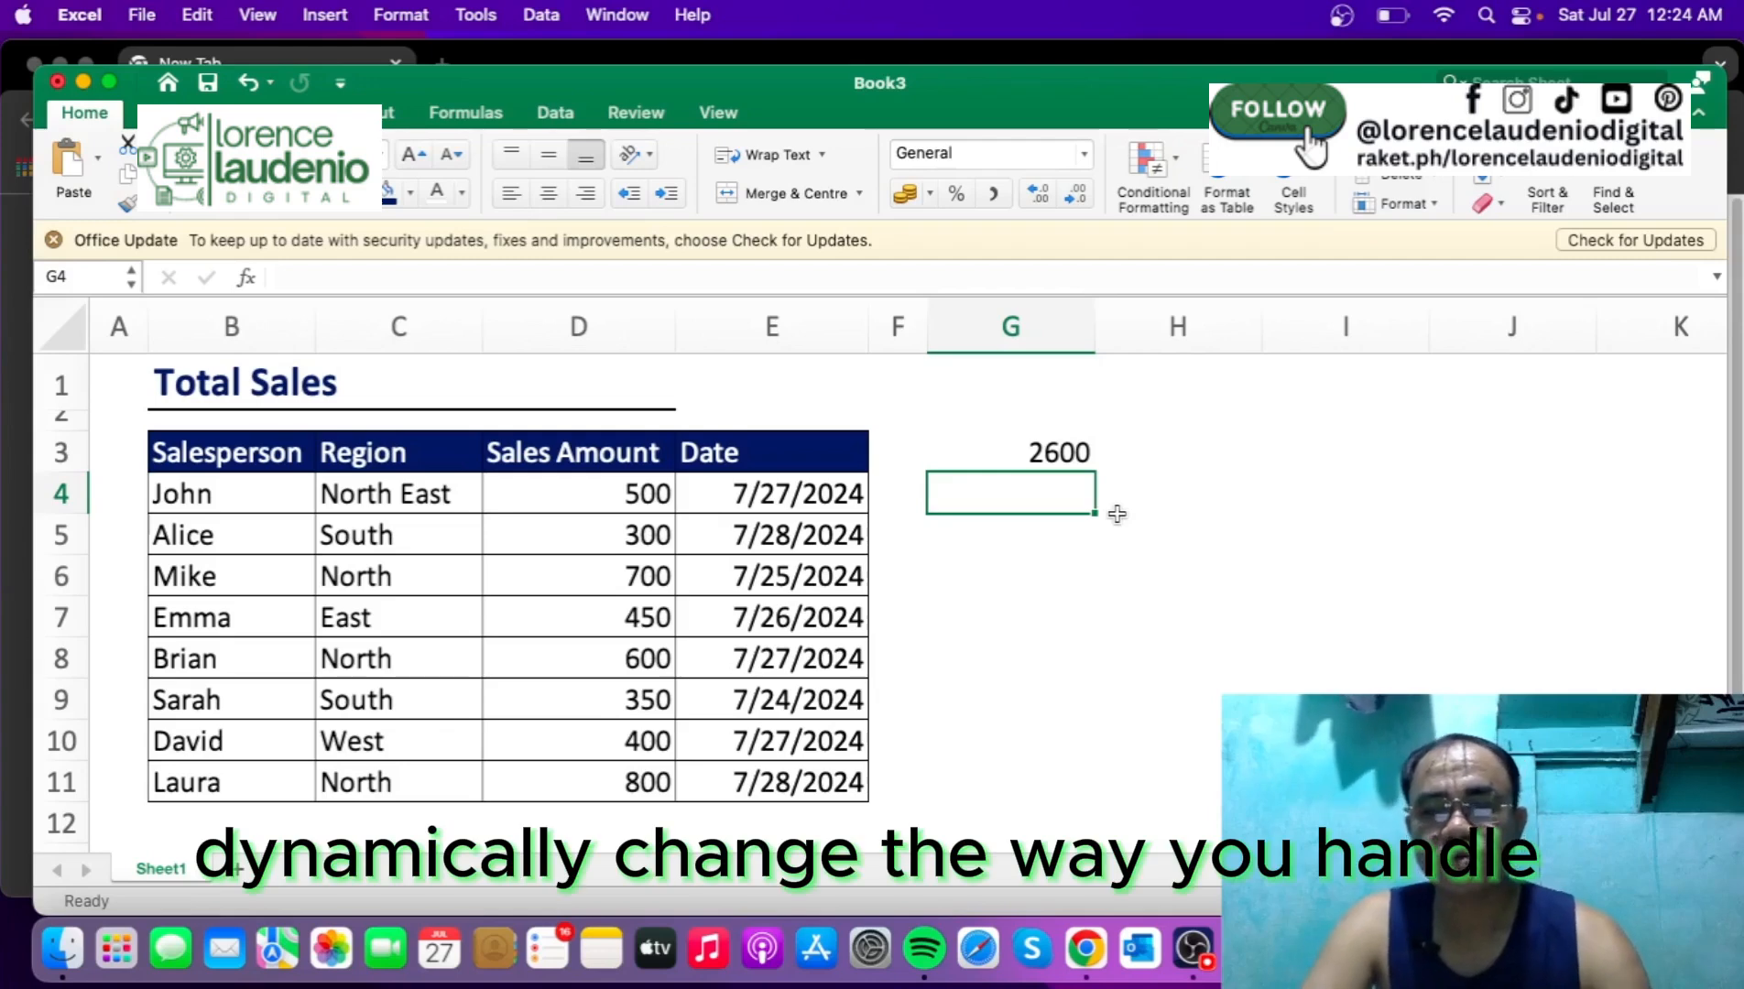
Step: Move the SUMIF formula from G3 down to G4, leaving G3 free for a criterion
left_click(1033, 420)
left_click(1062, 460)
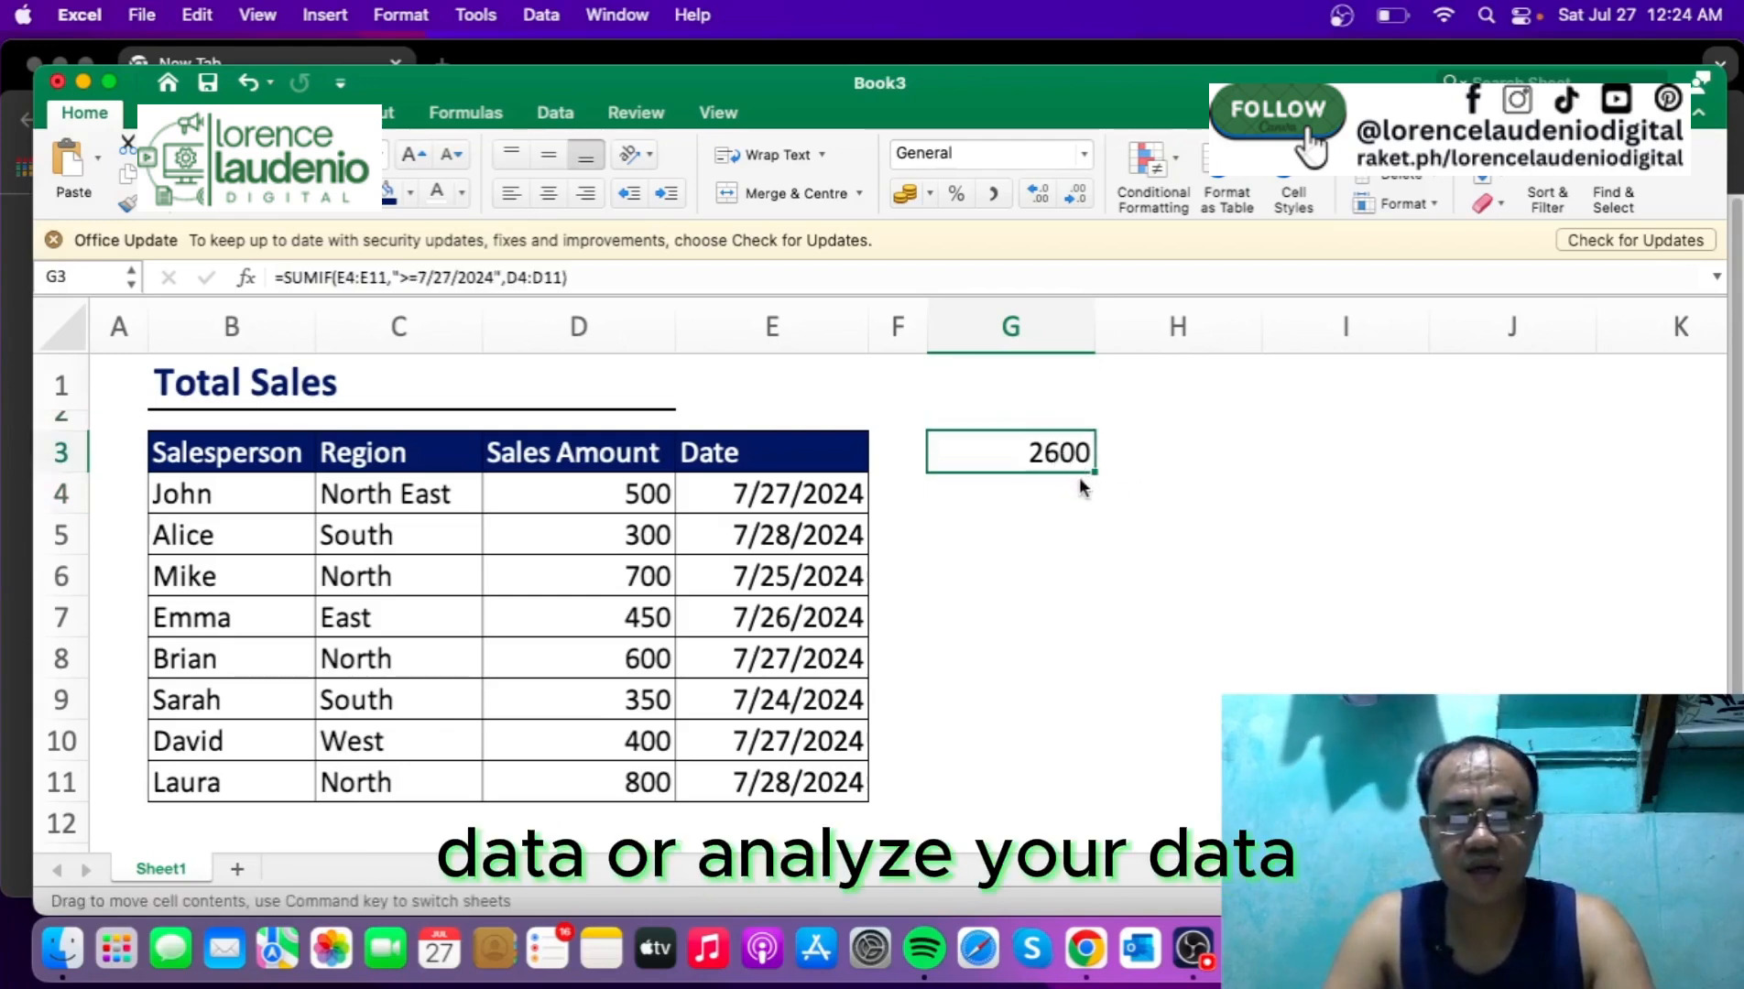
left_click_drag(1079, 477, 1079, 515)
left_click(1145, 495)
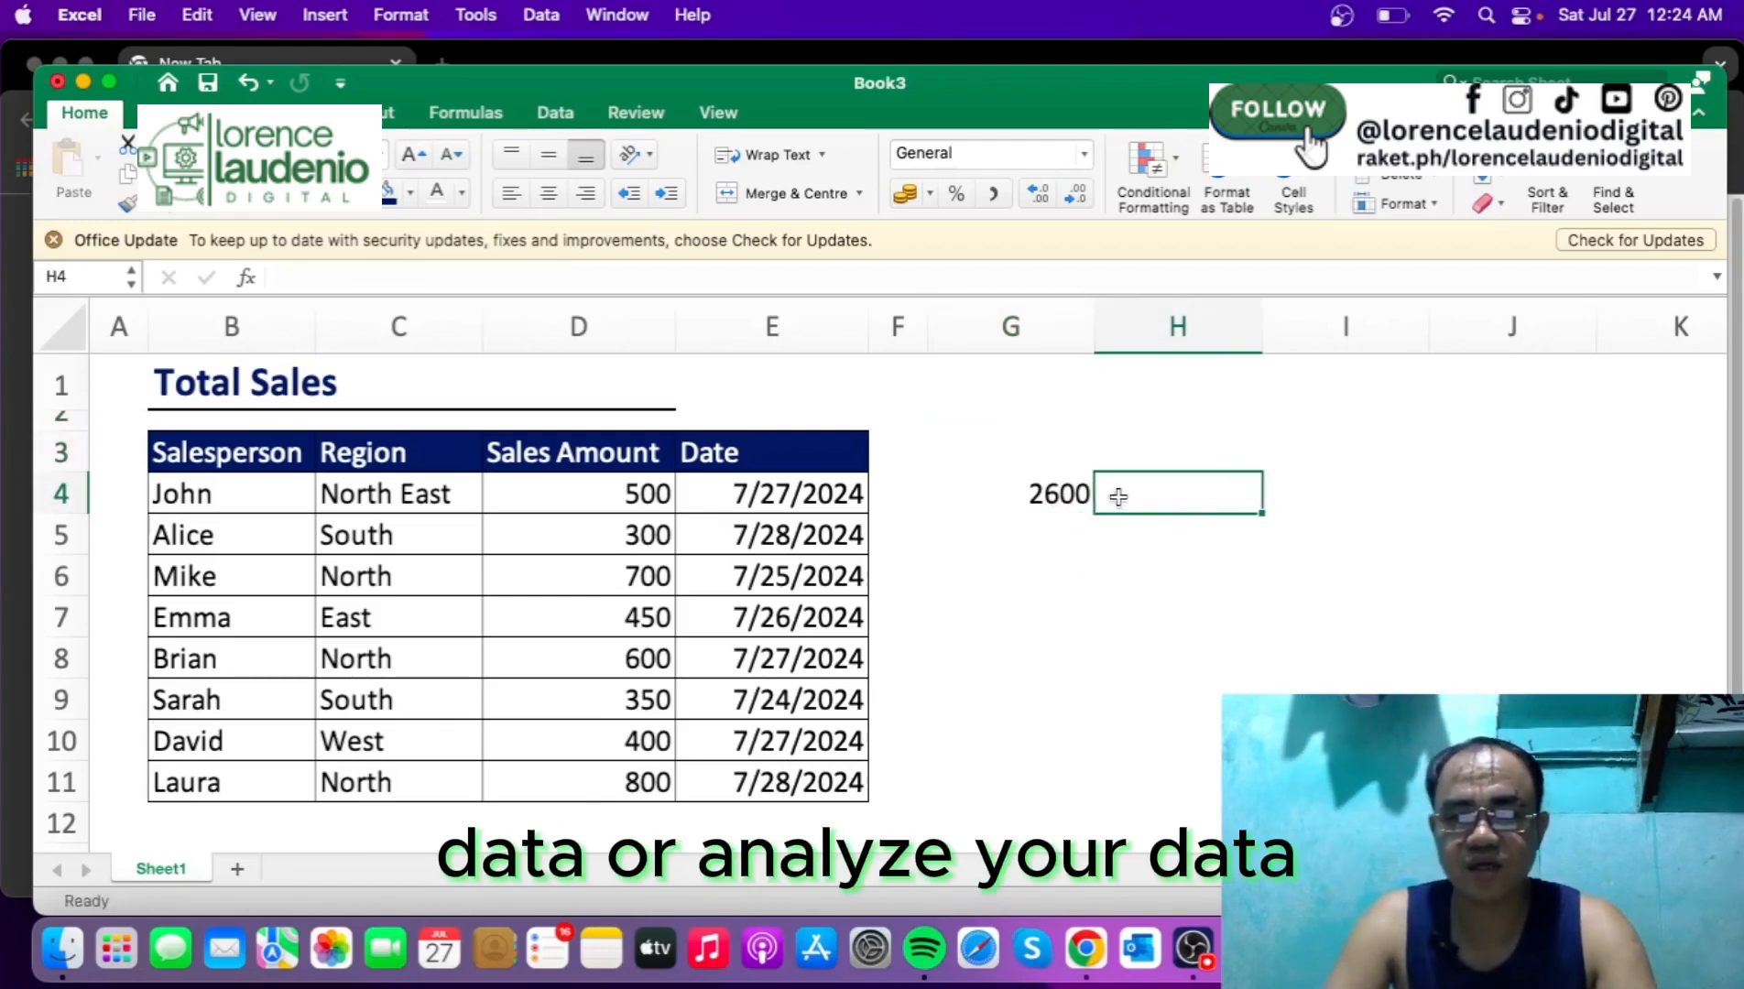
left_click(1037, 463)
left_click(1049, 495)
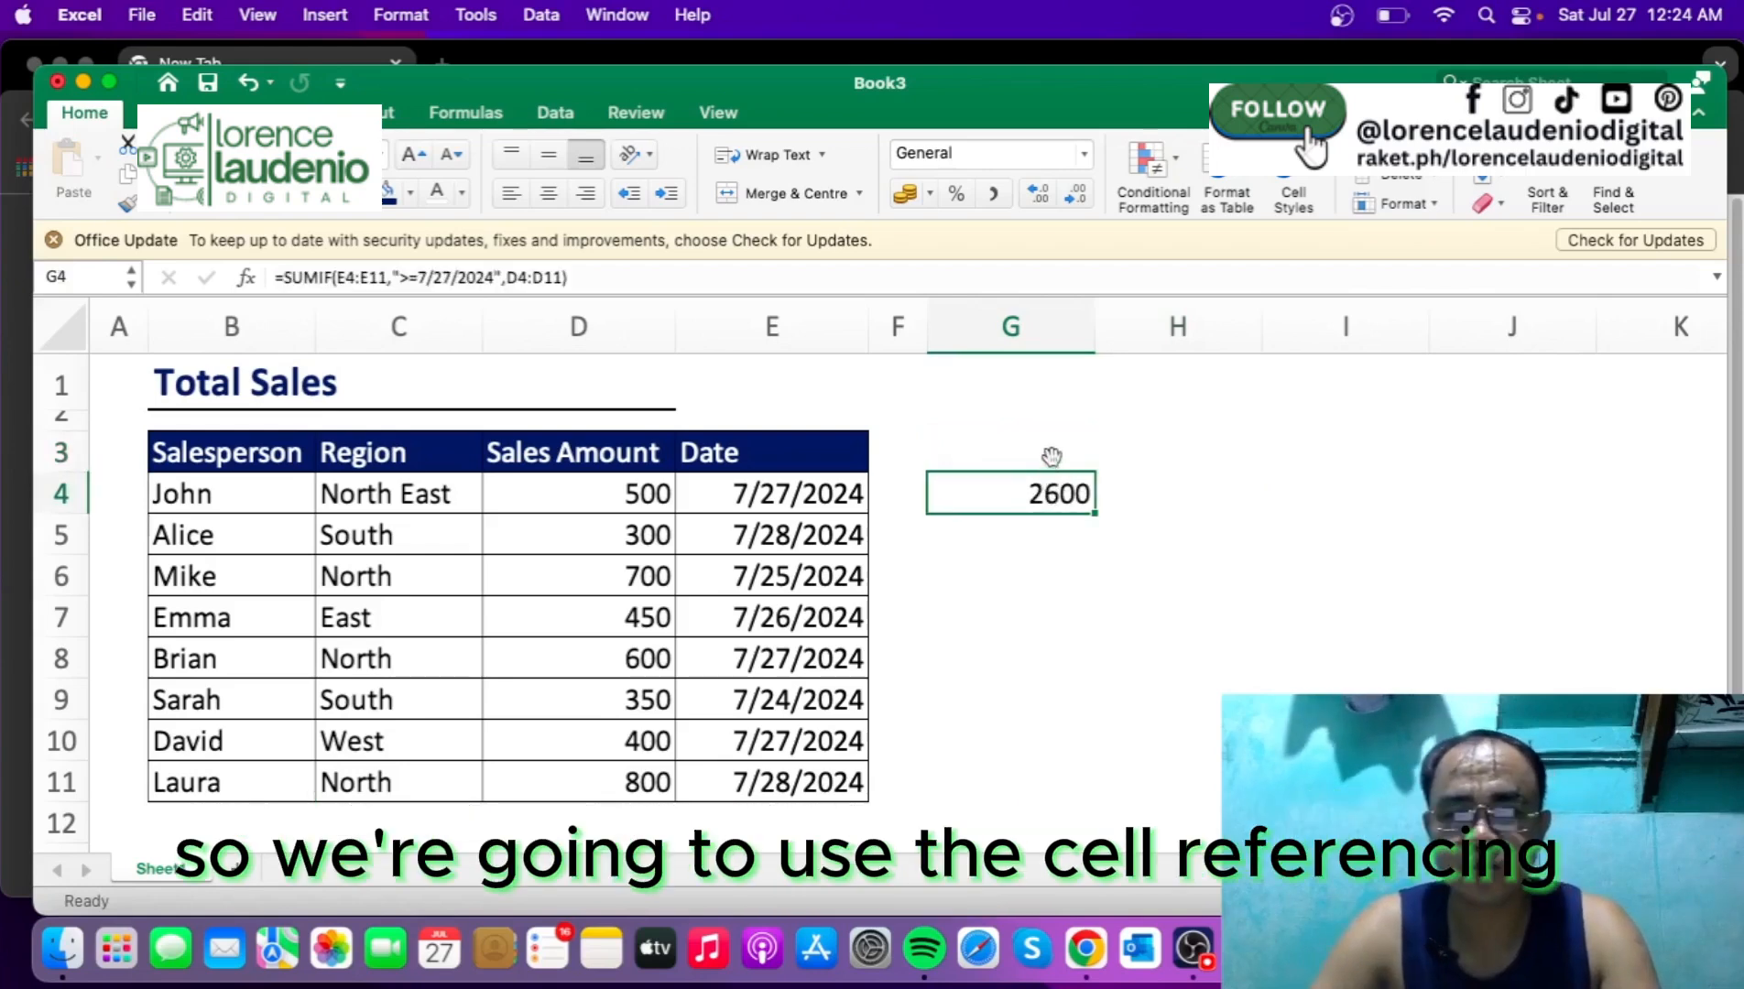
Step: Enter the criterion North in G3 and make its text black
left_click(1014, 455)
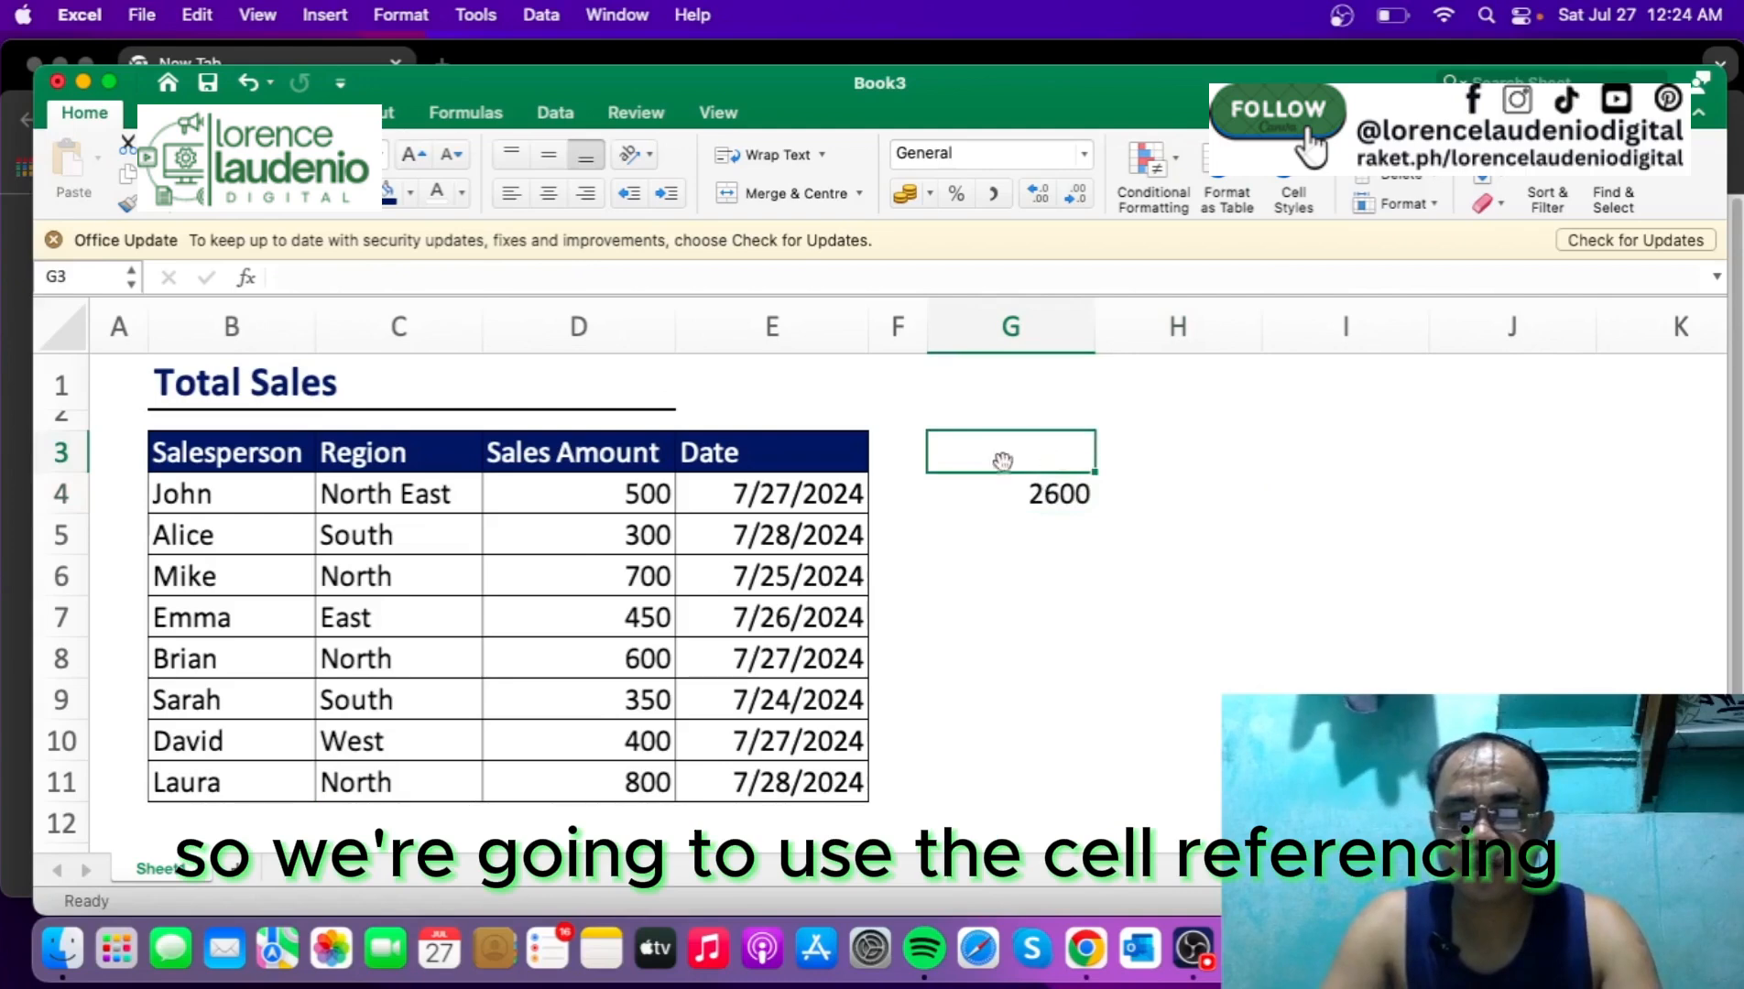
left_click(1063, 501)
left_click(1060, 462)
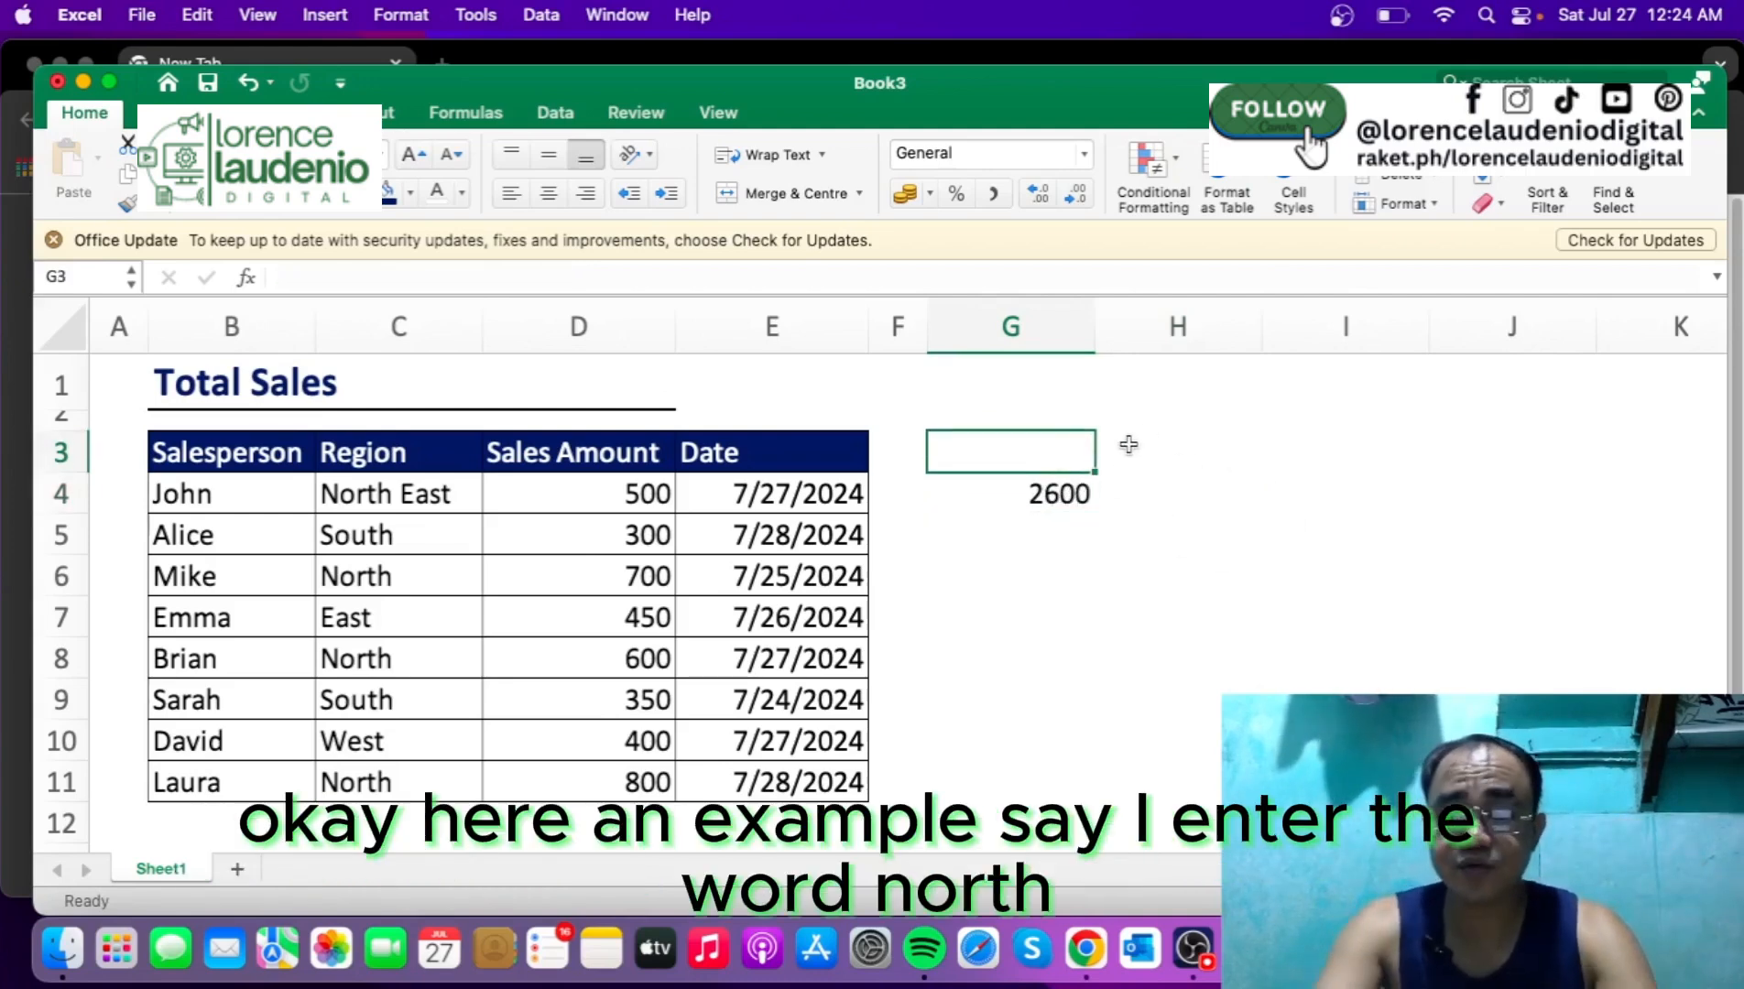
type("North")
key("Return")
left_click(1063, 464)
left_click(410, 193)
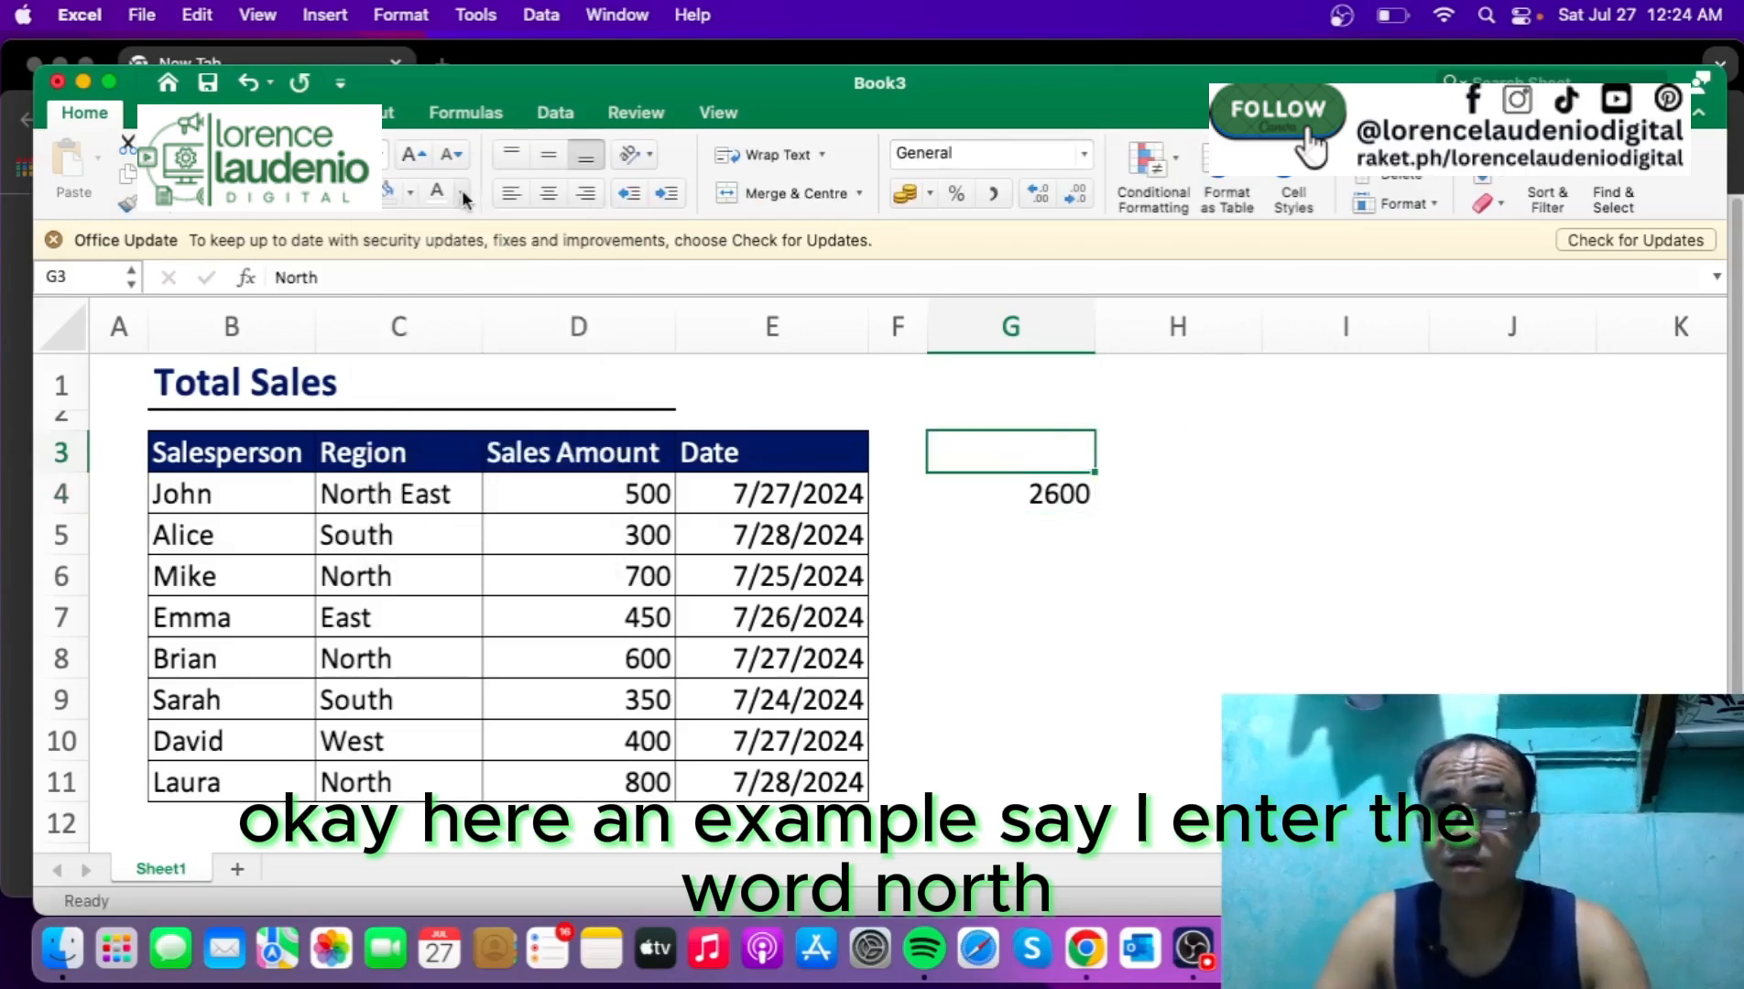
left_click(464, 194)
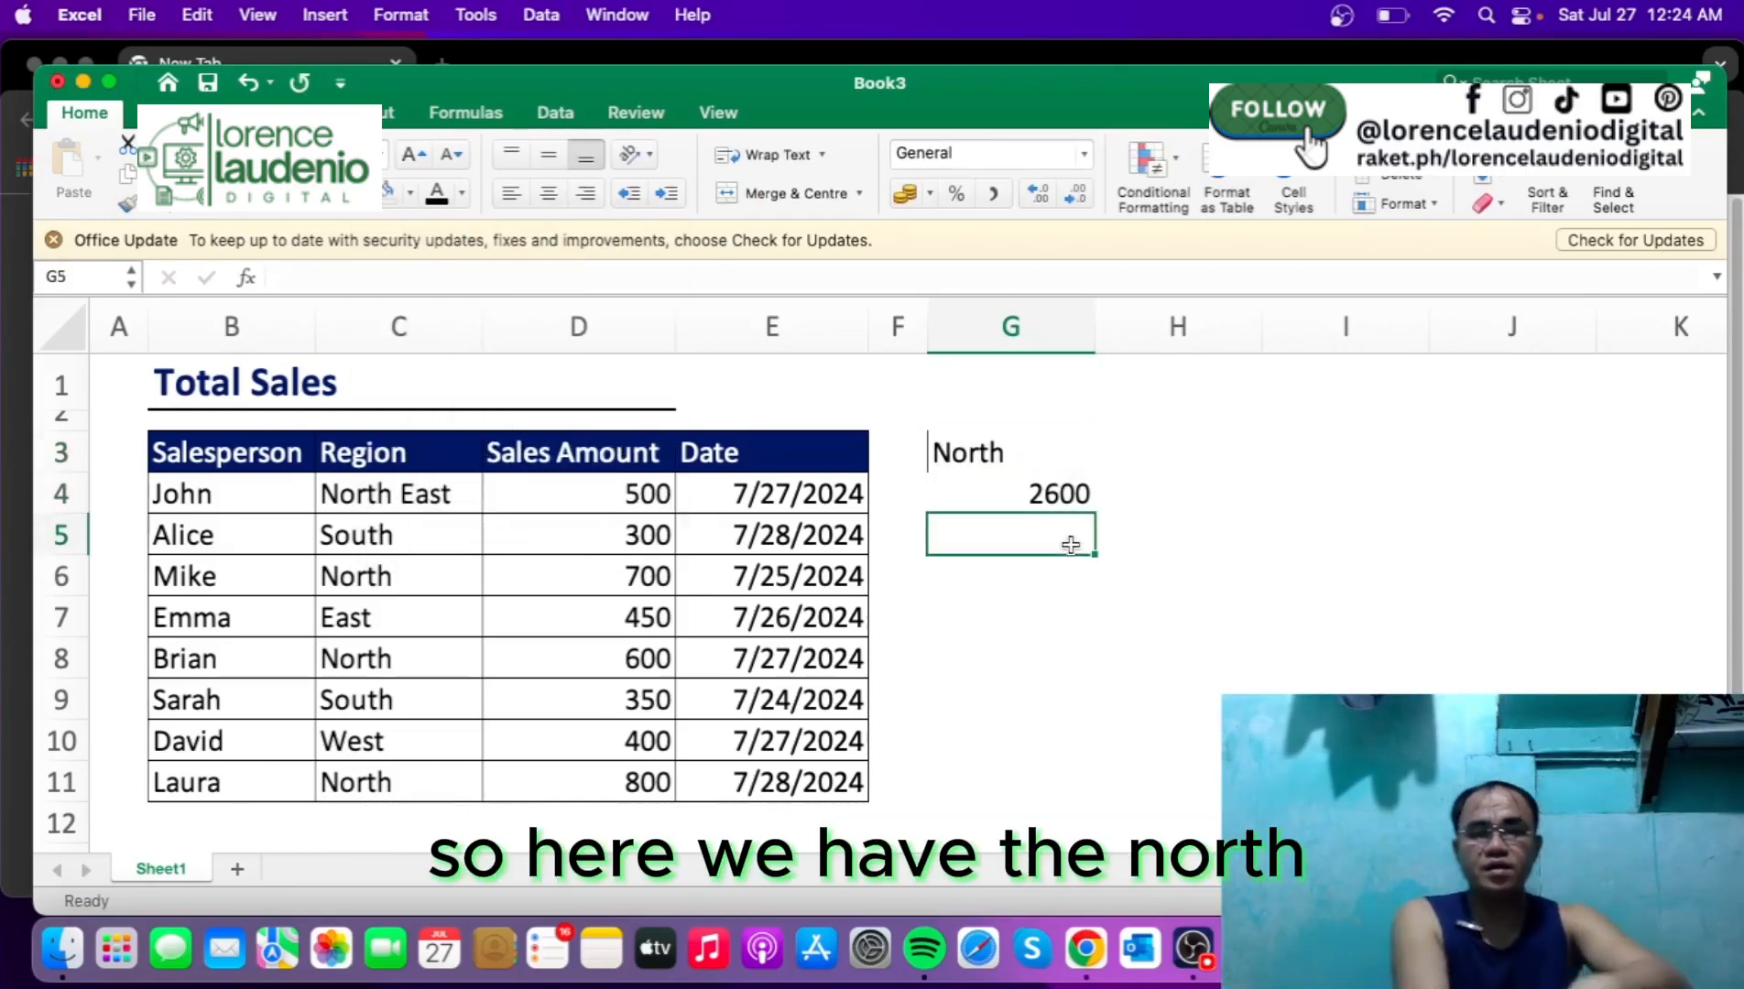
left_click(1009, 445)
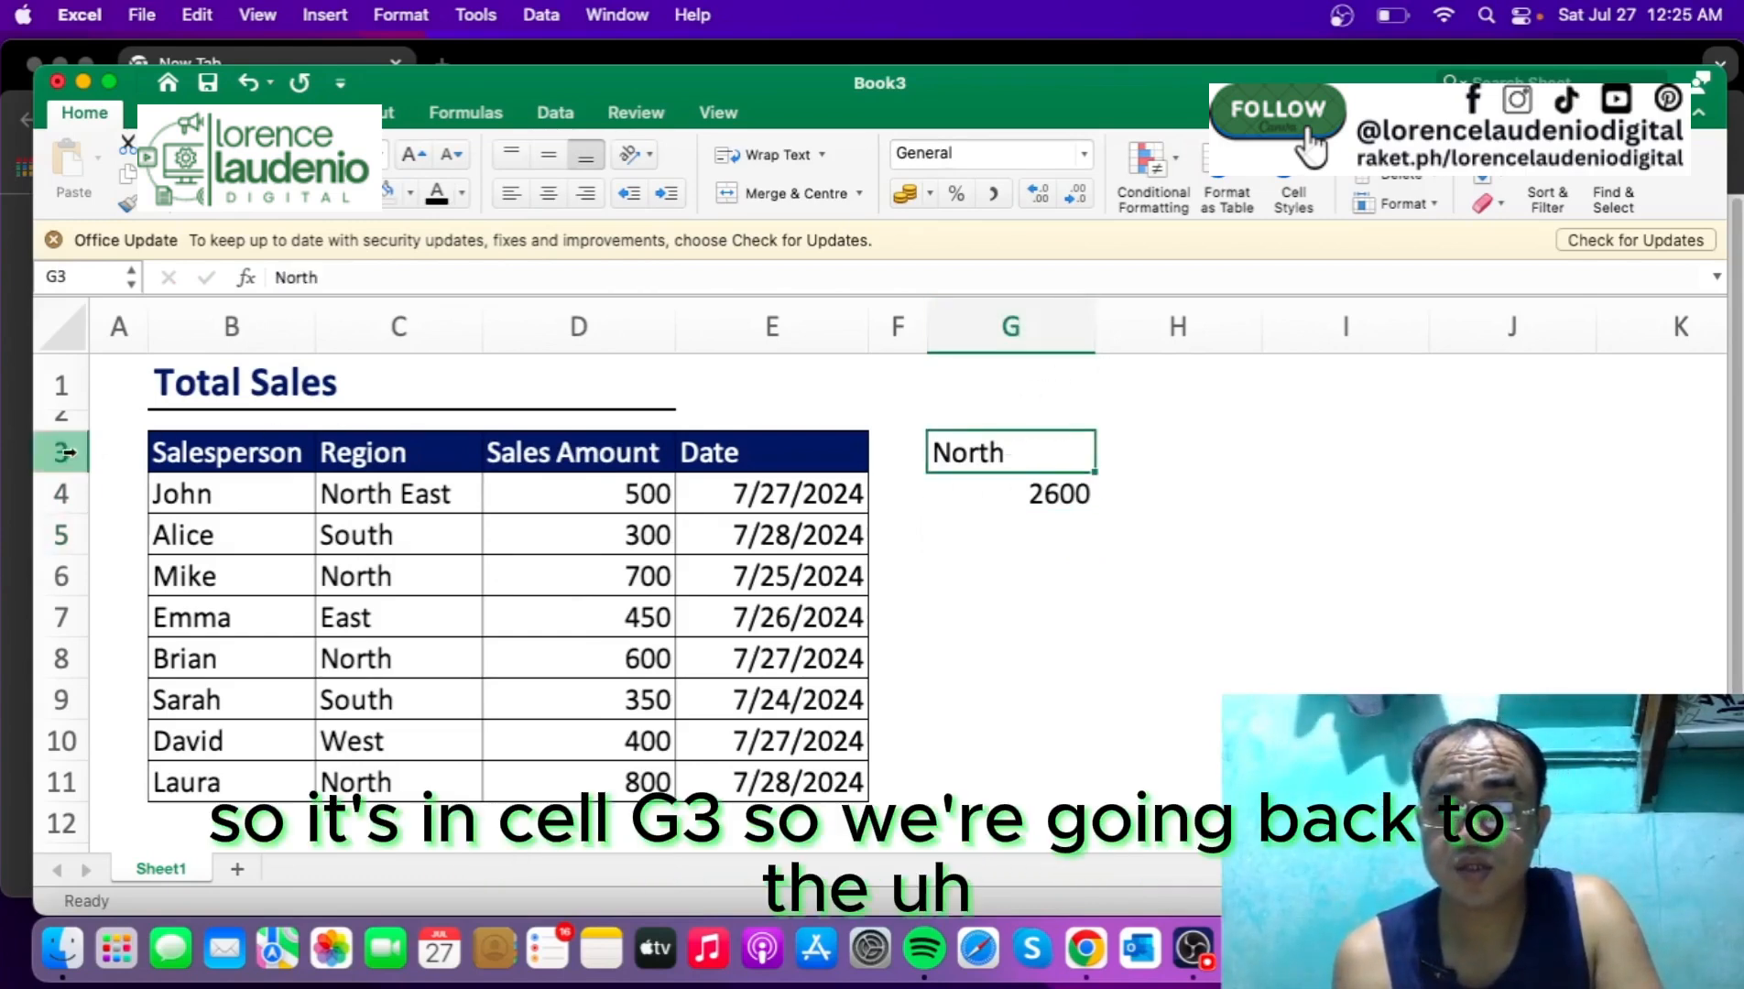
Step: Replace the date criterion in G4's SUMIF formula with a reference to cell G3
left_click(1041, 495)
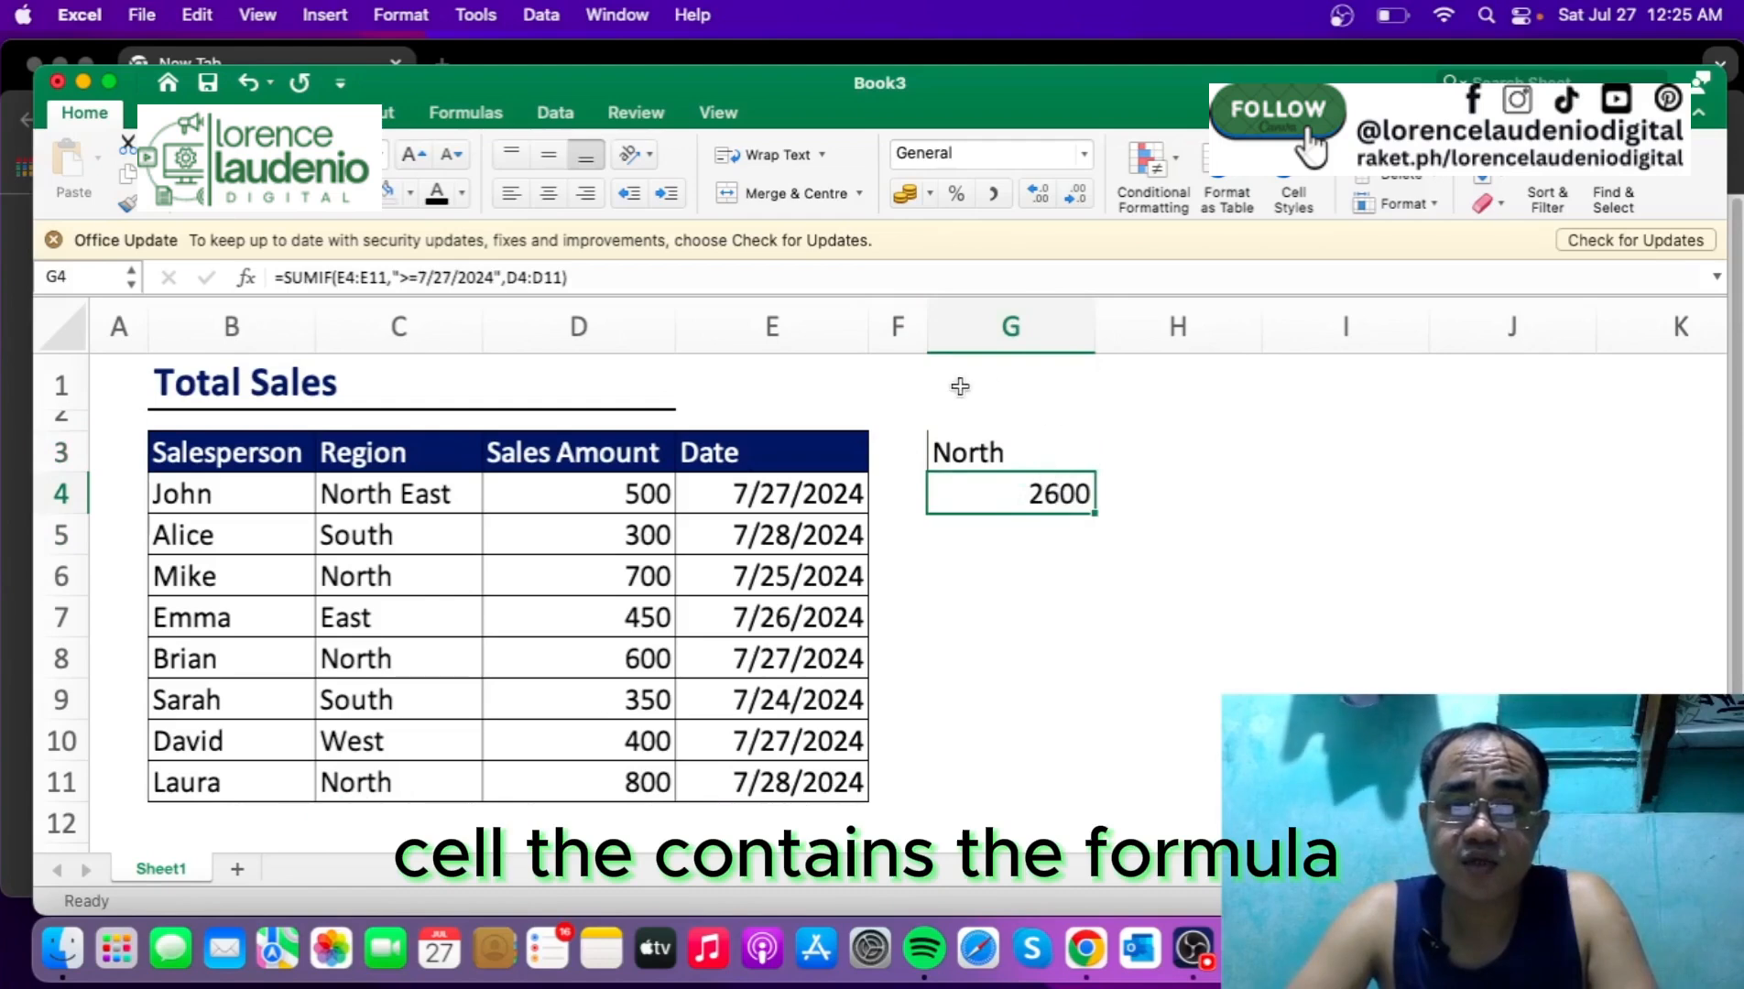
left_click(469, 277)
left_click_drag(496, 277, 402, 280)
key("BackSpace")
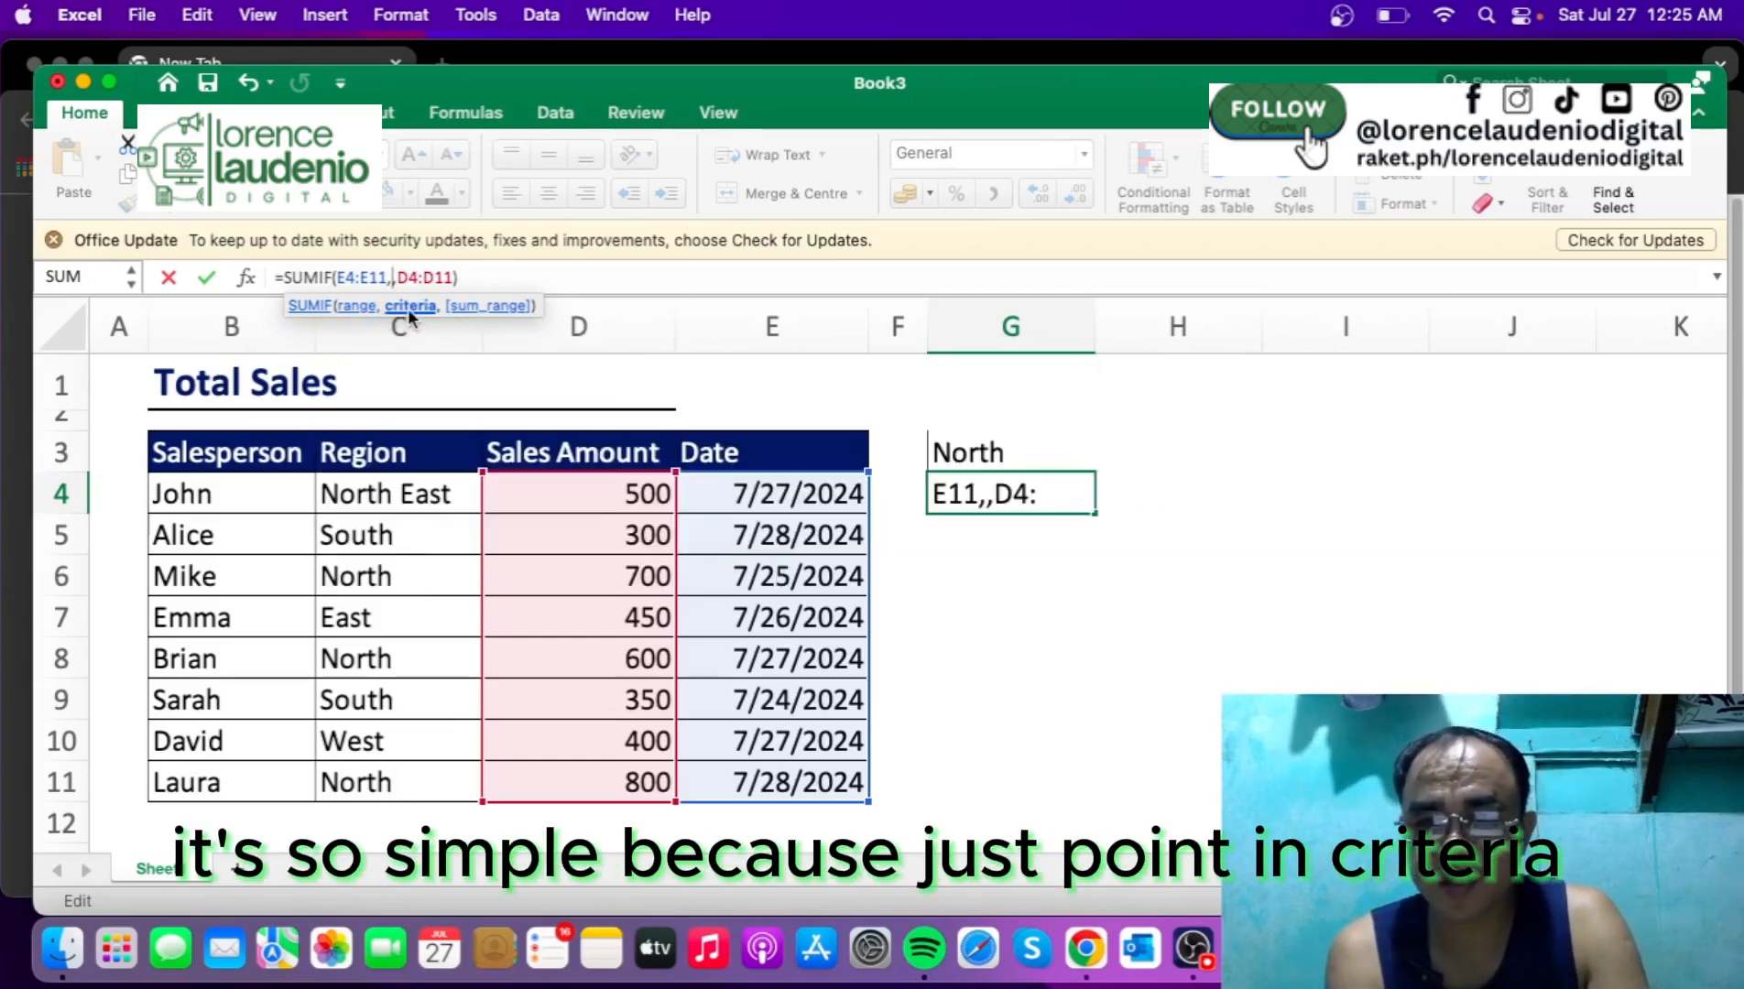
left_click(1035, 456)
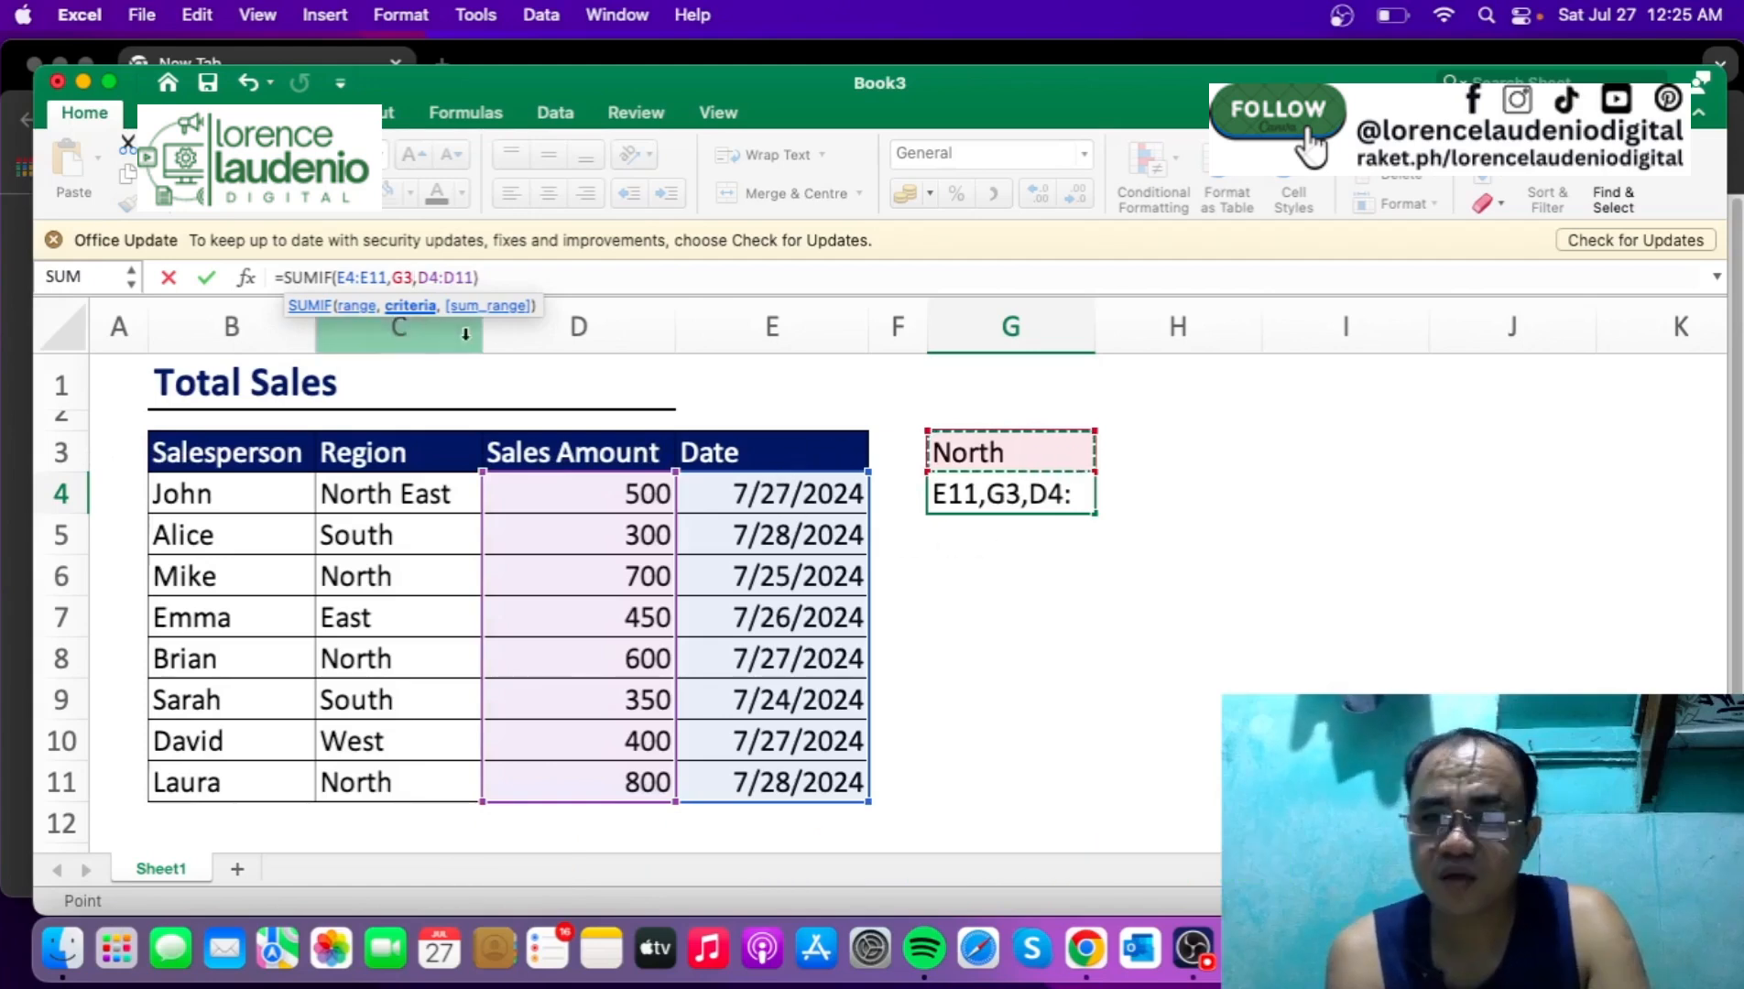
Step: Change the criteria range in G4 to the region cells C4:C11 so the formula reads =SUMIF(C4:C11,G3,D4:D11)
left_click(389, 277)
key("BackSpace")
key("BackSpace")
key("BackSpace")
key("BackSpace")
key("BackSpace")
key("BackSpace")
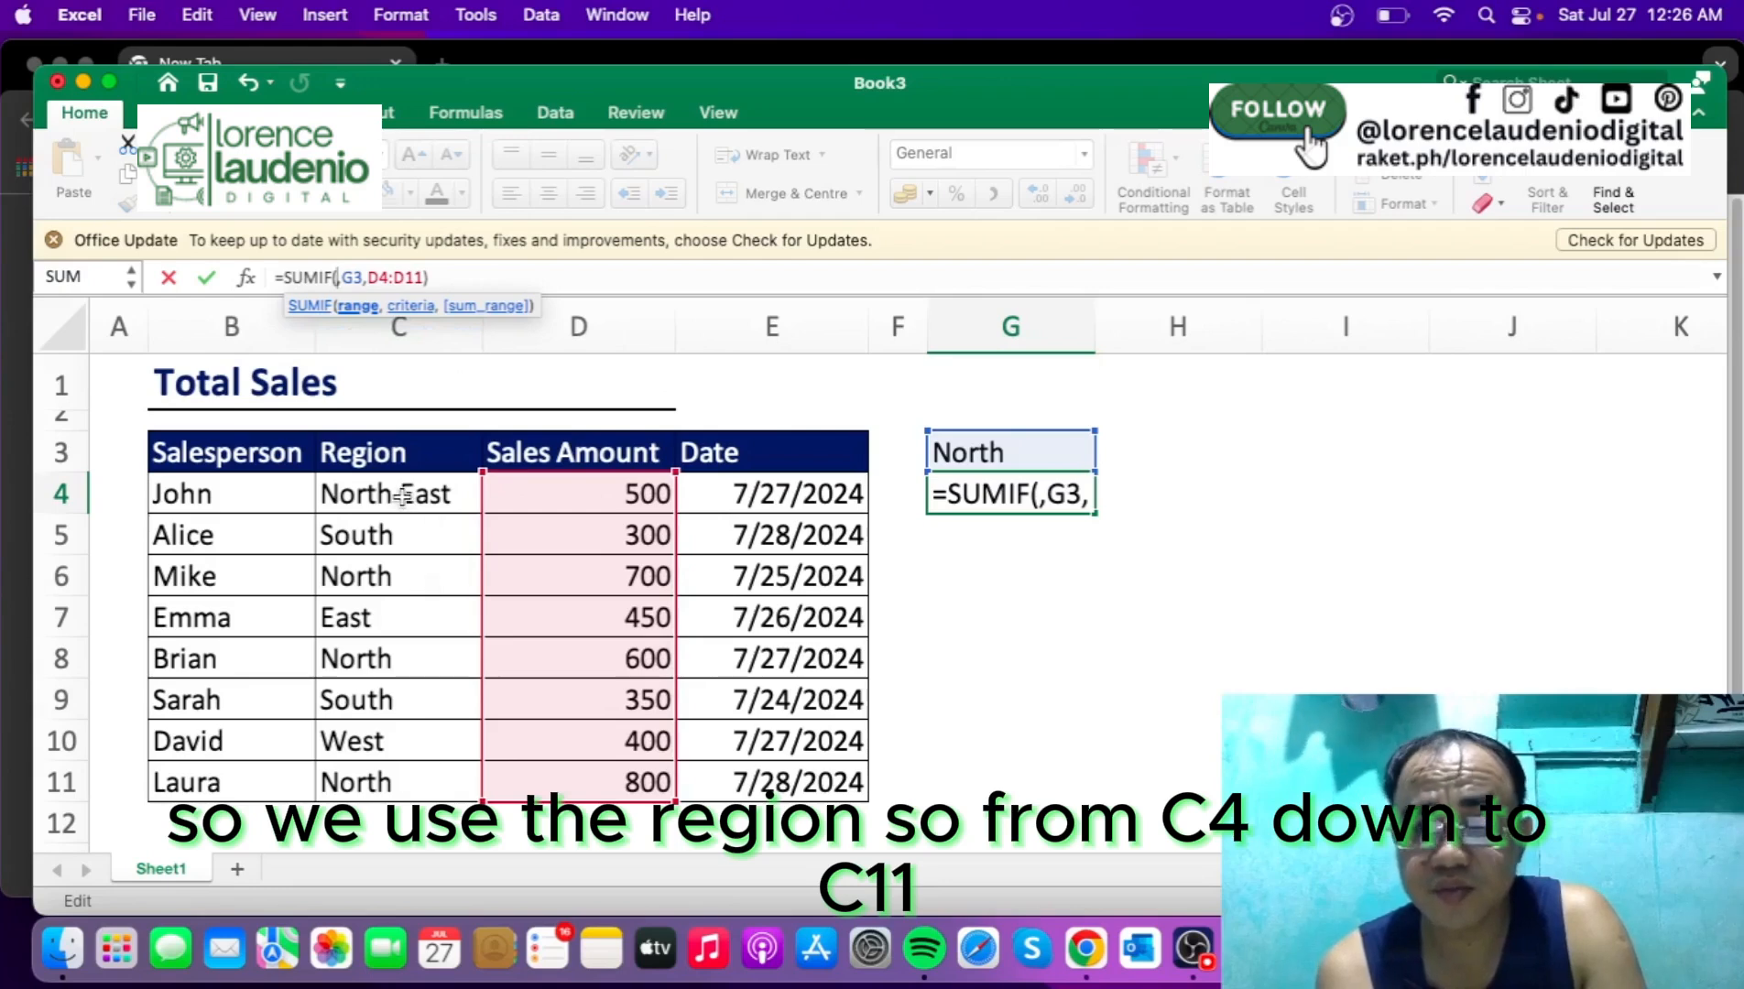
left_click_drag(403, 496, 403, 781)
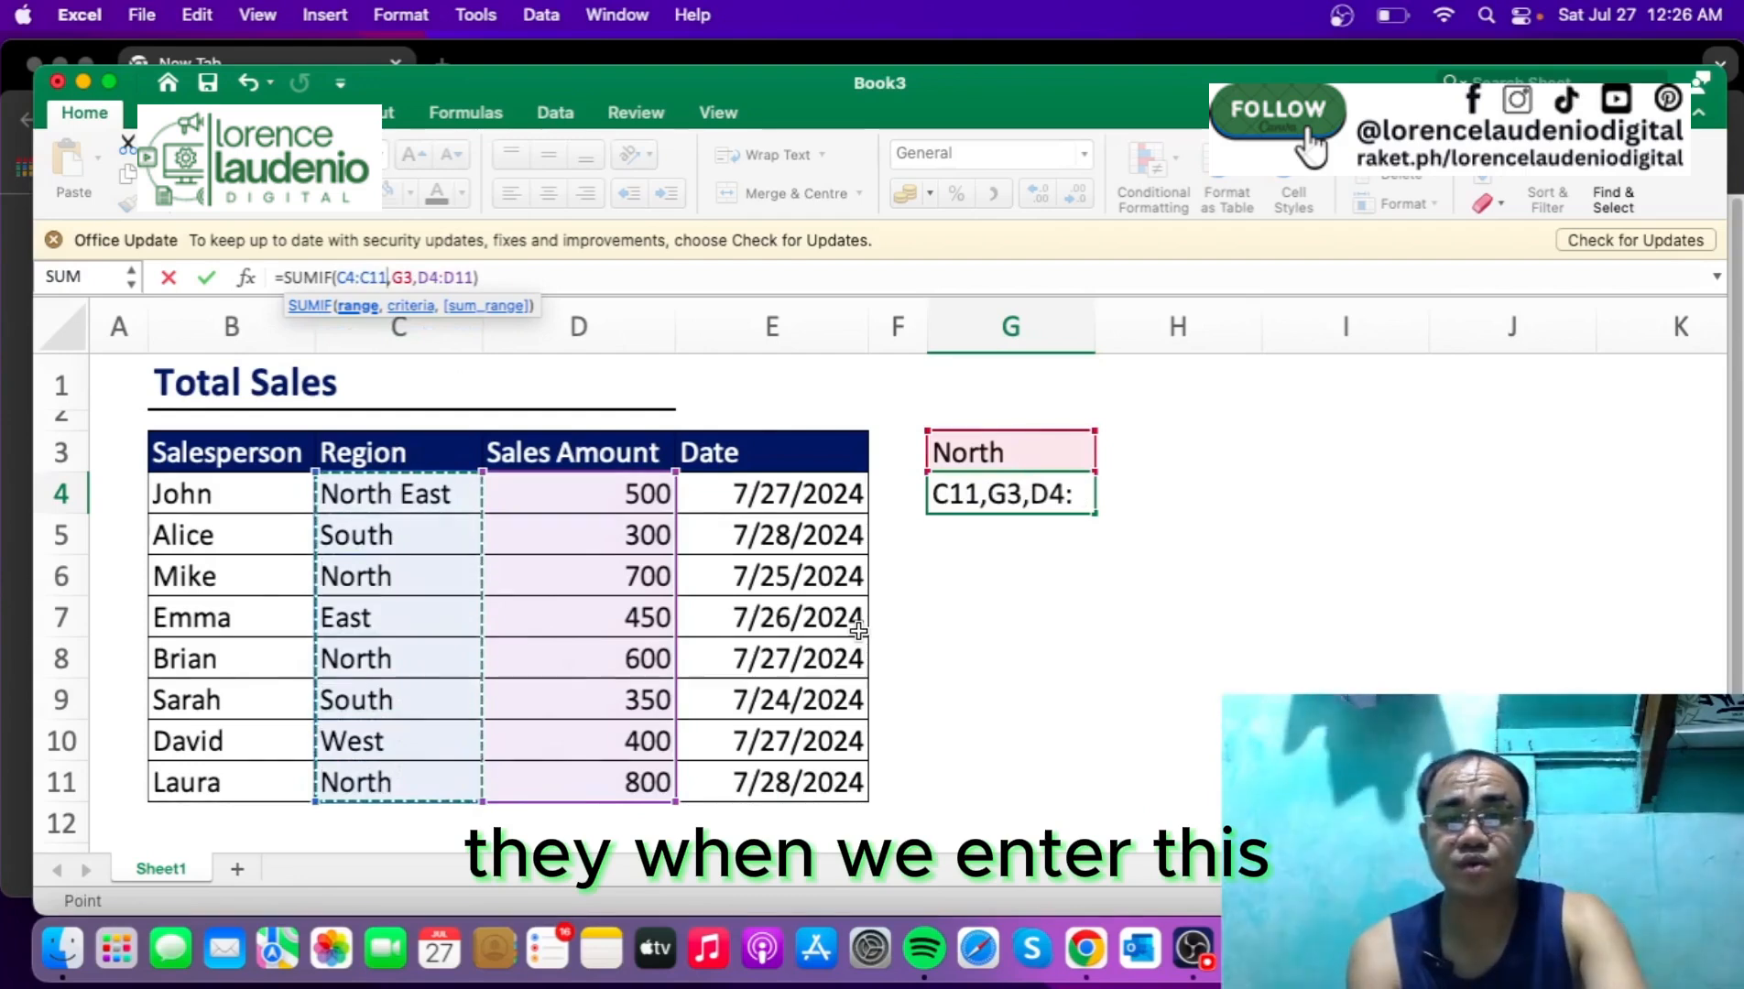
key("Return")
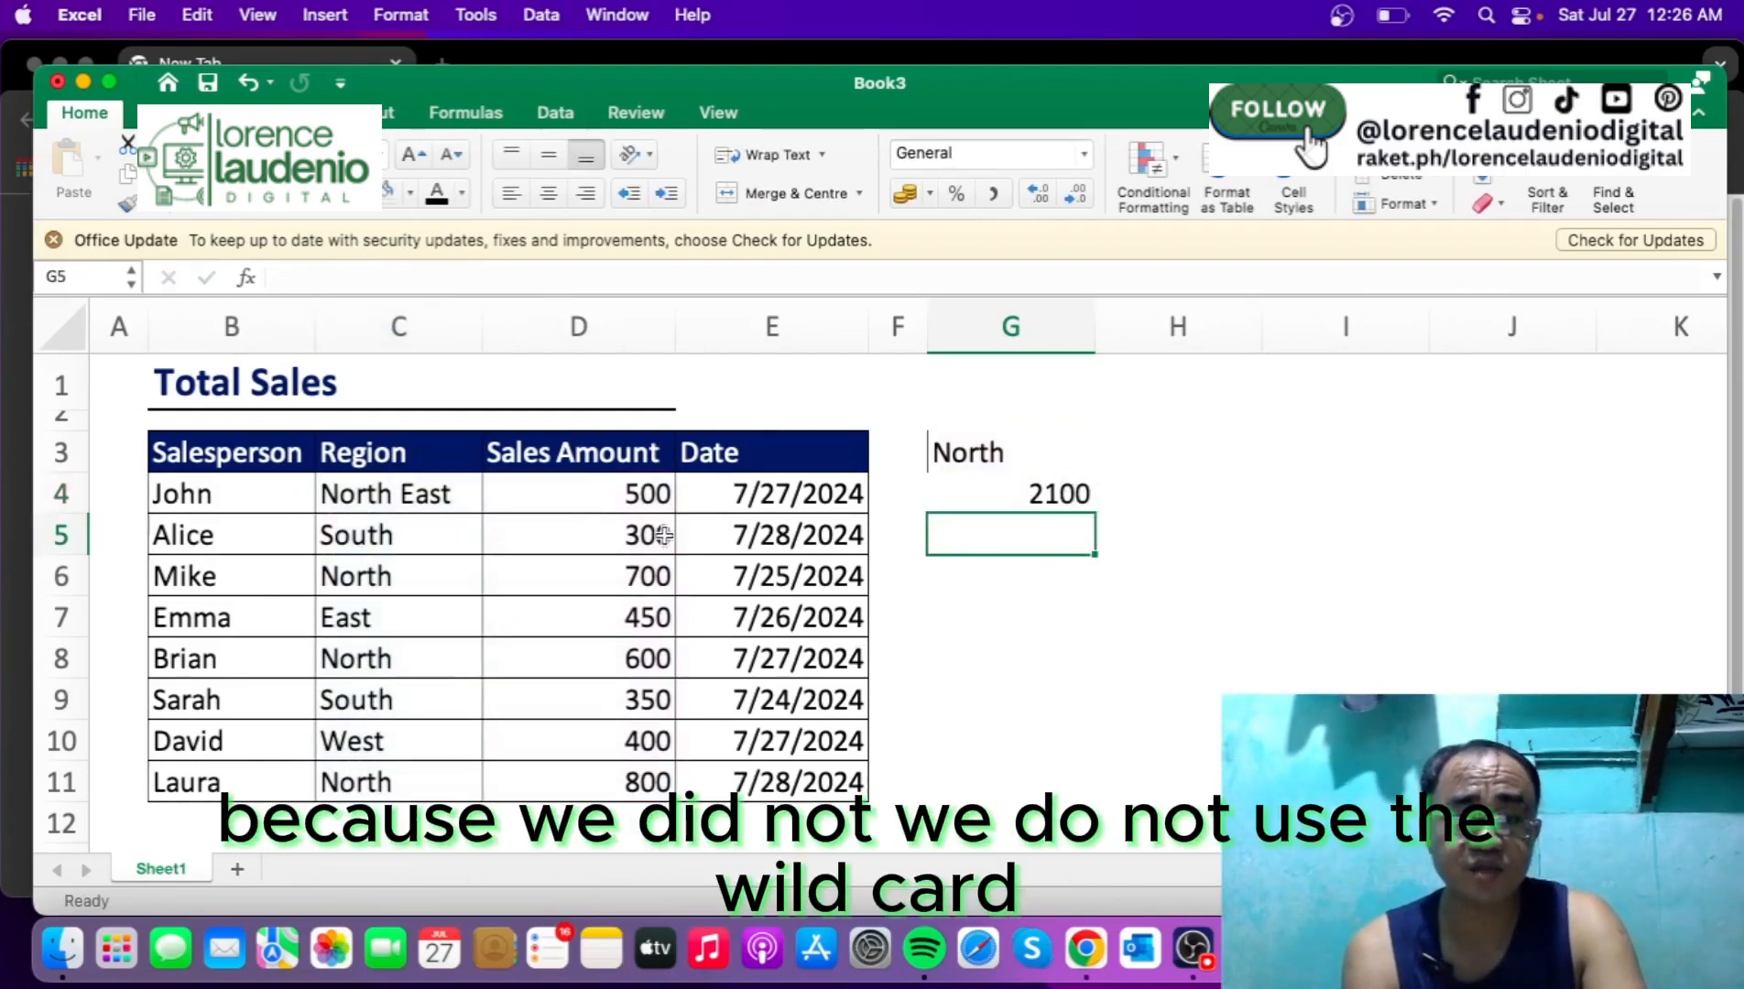
Step: Check the G4 total against the North rows by selecting their sales amounts in D6, D8 and D11
left_click(1055, 493)
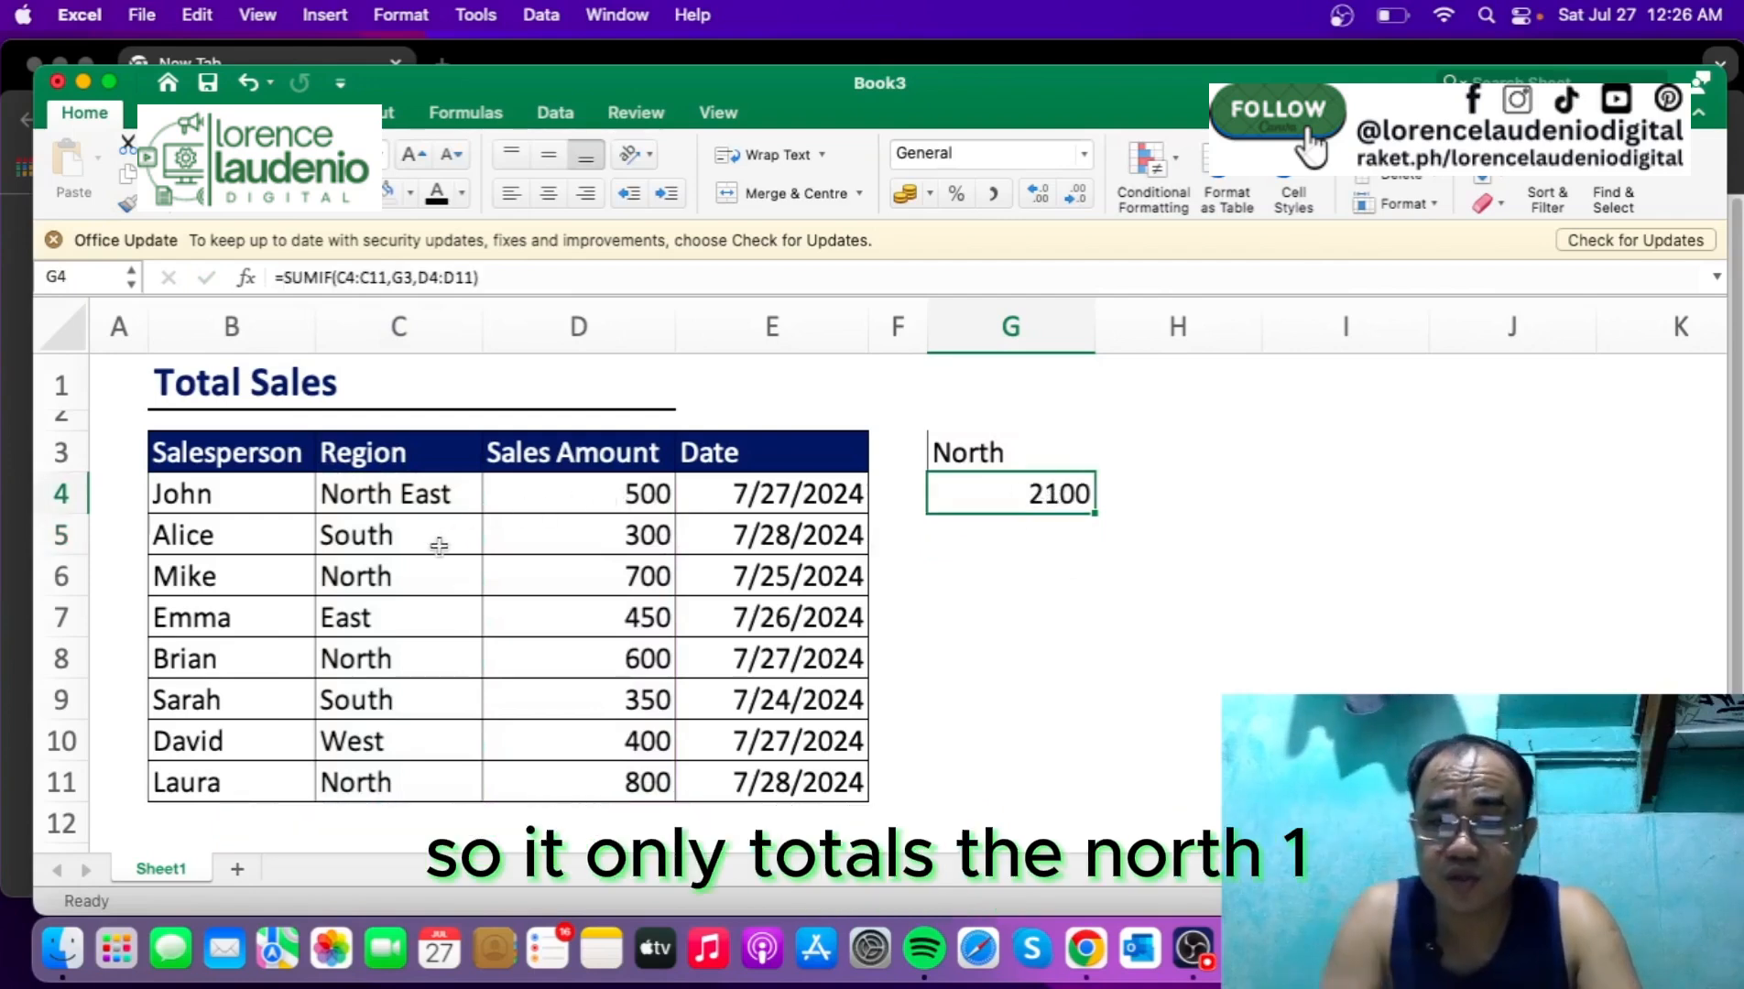
left_click(406, 577)
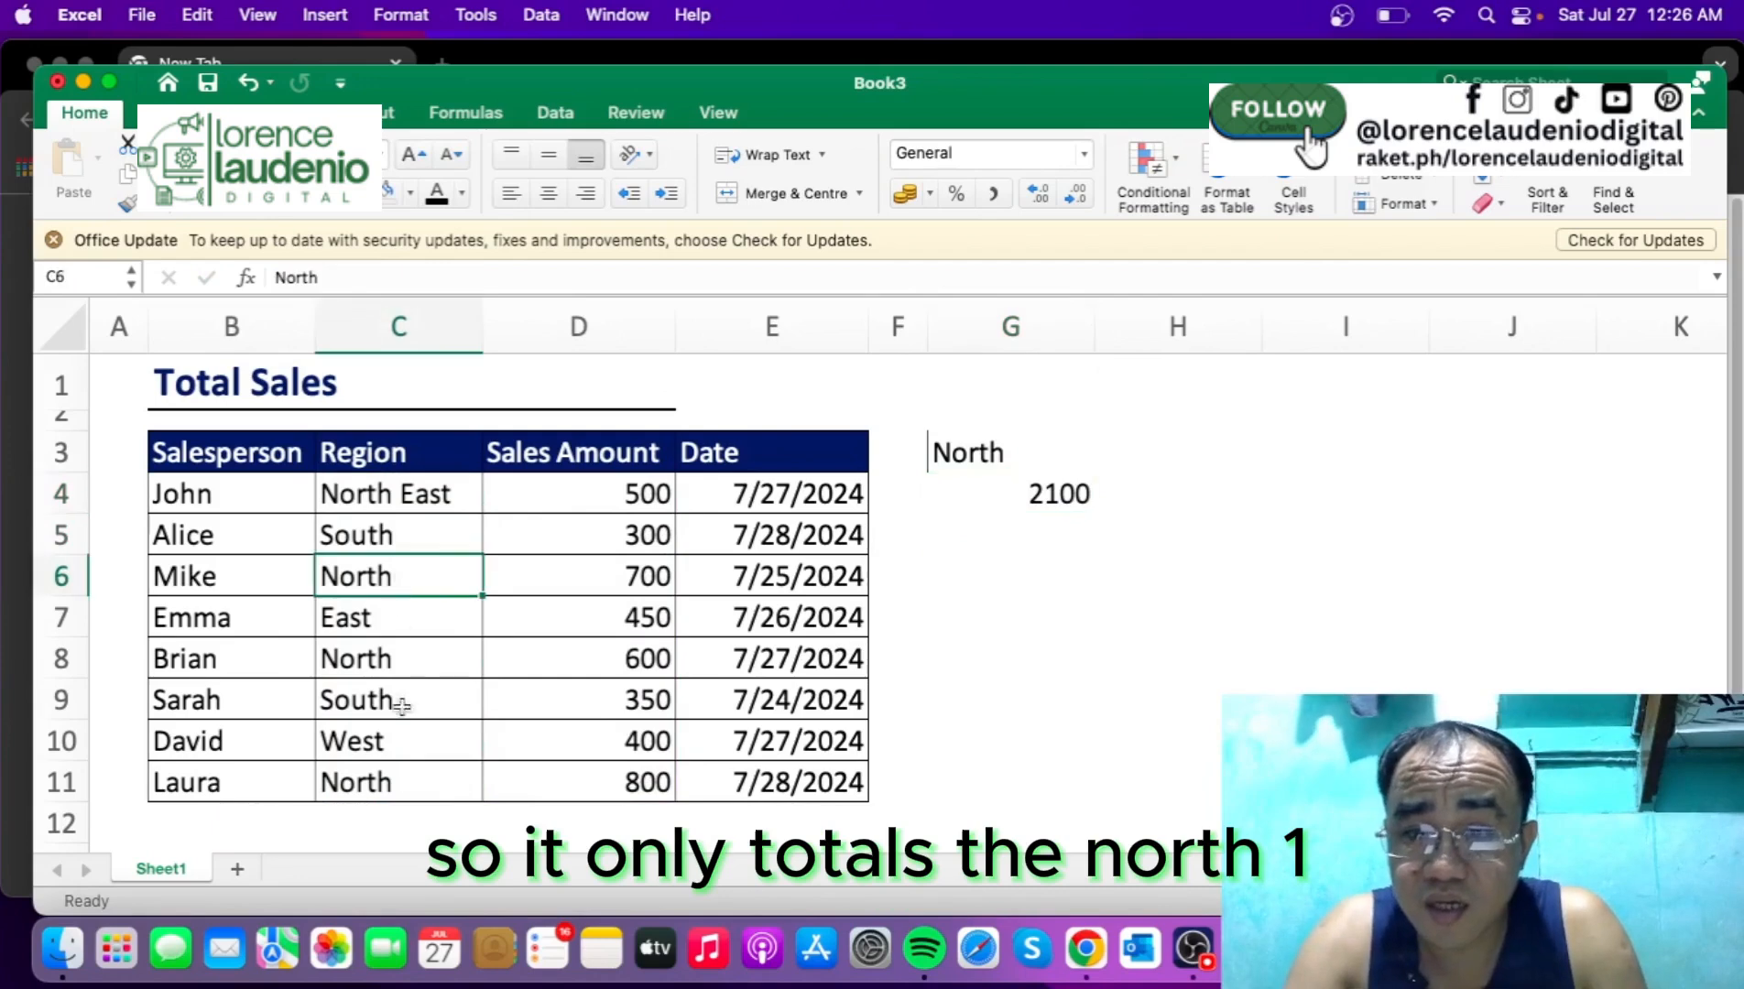
left_click(392, 780, "super")
left_click(628, 582)
left_click(624, 655, "super")
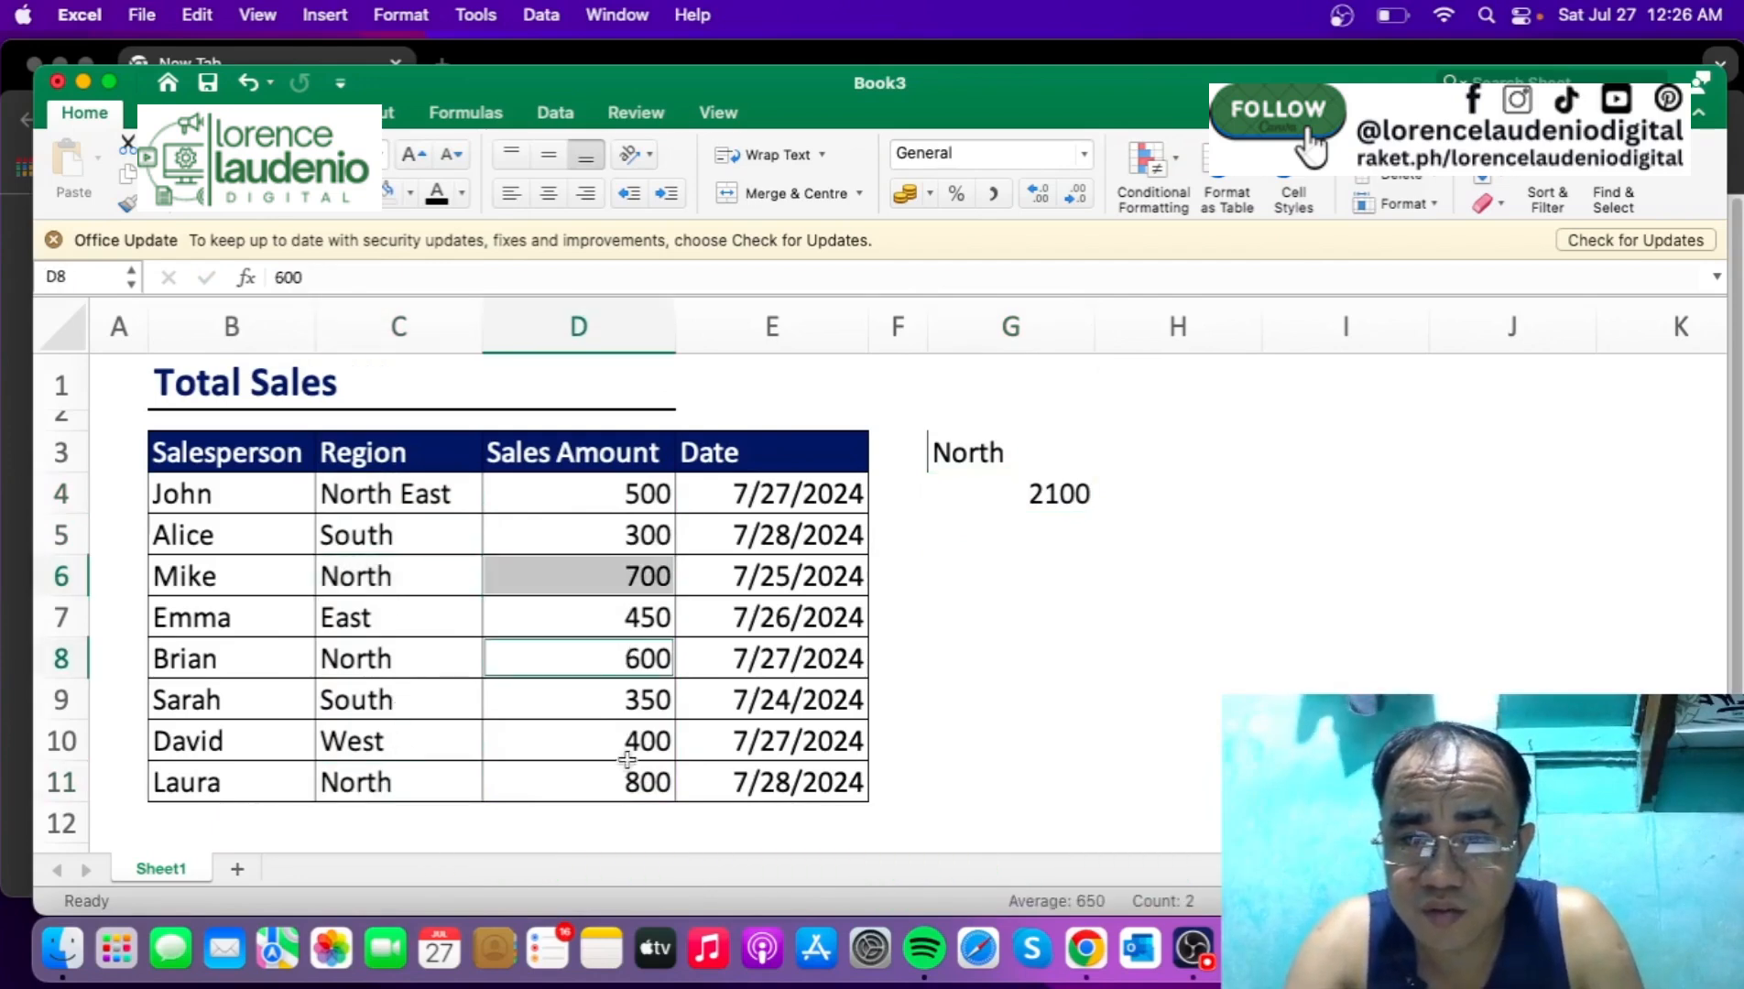
left_click(624, 776, "super")
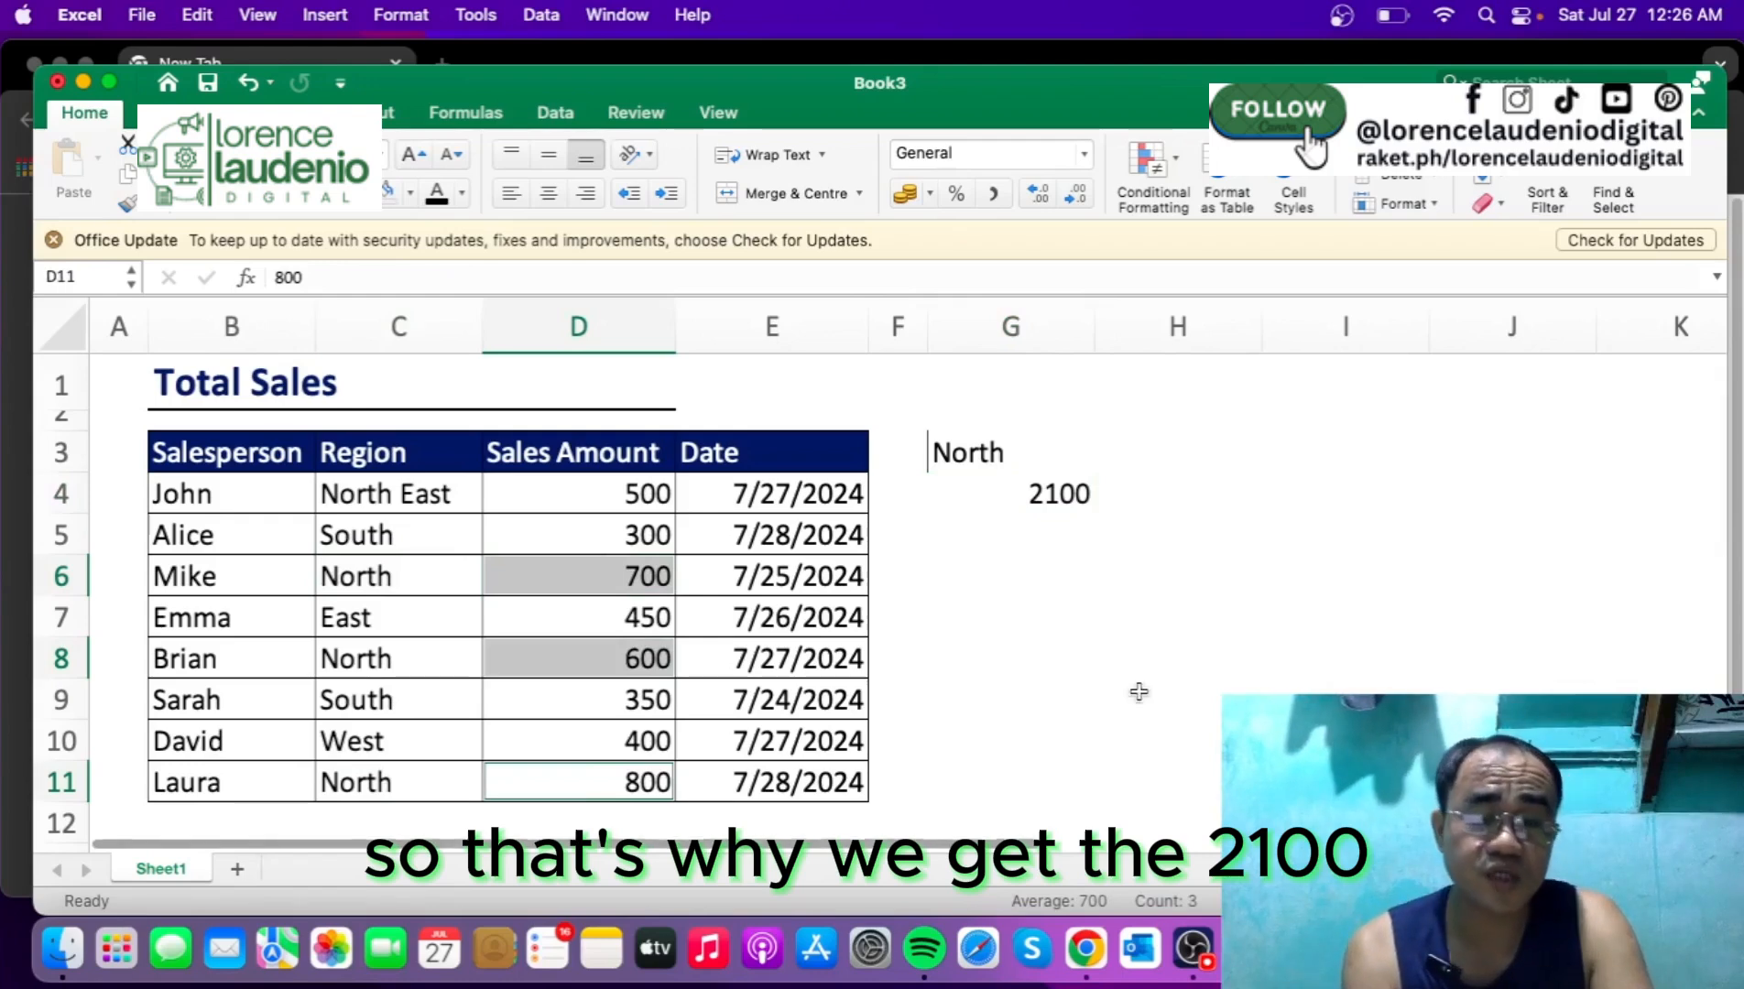
Step: Add an asterisk wildcard to the criterion in G3 so it reads North*
left_click(1055, 464)
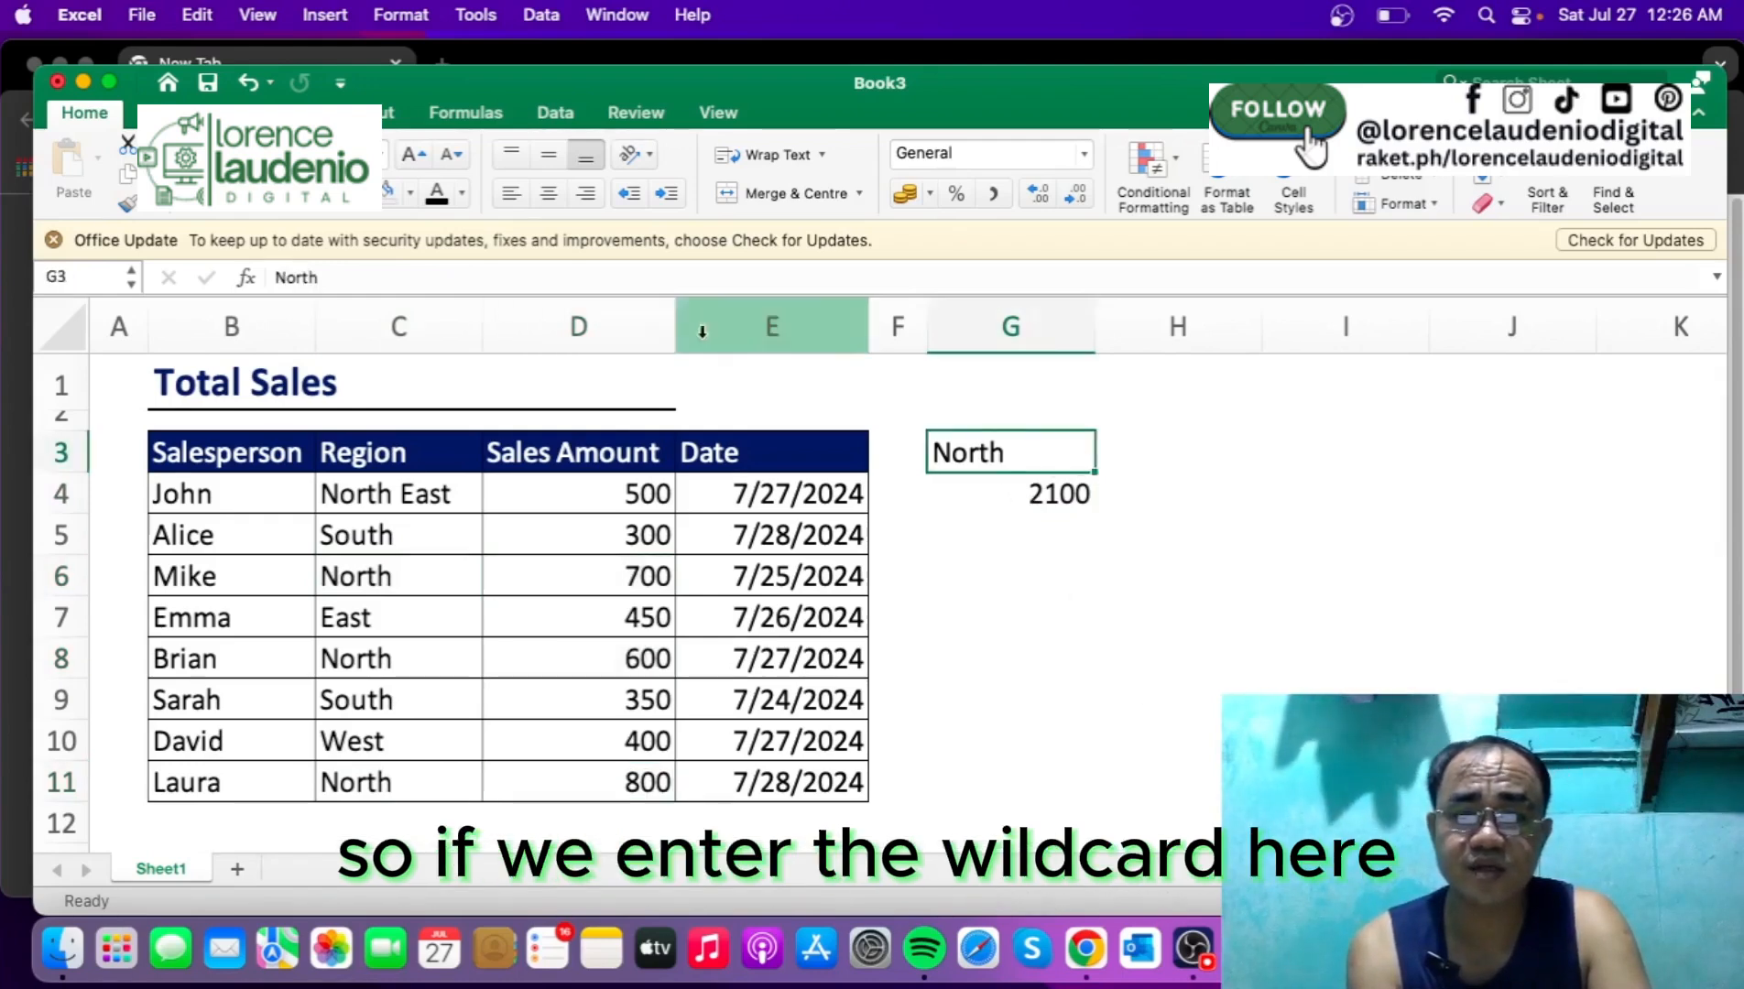
left_click(636, 279)
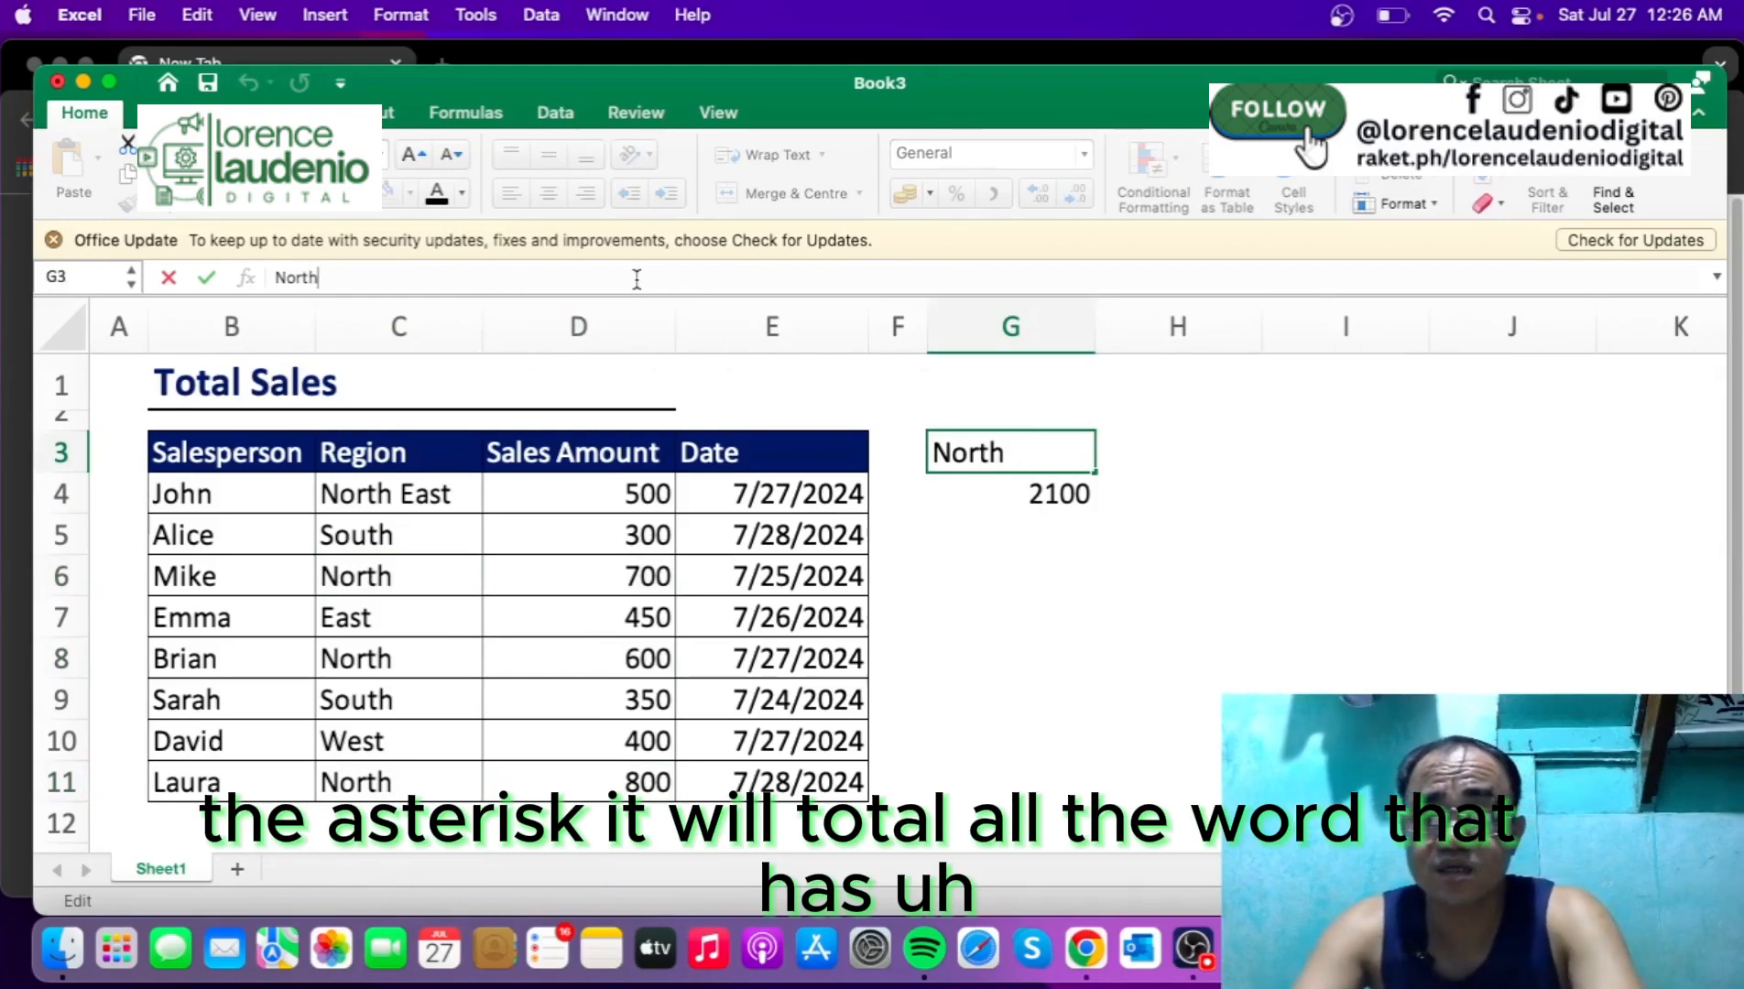
type("*")
key("Return")
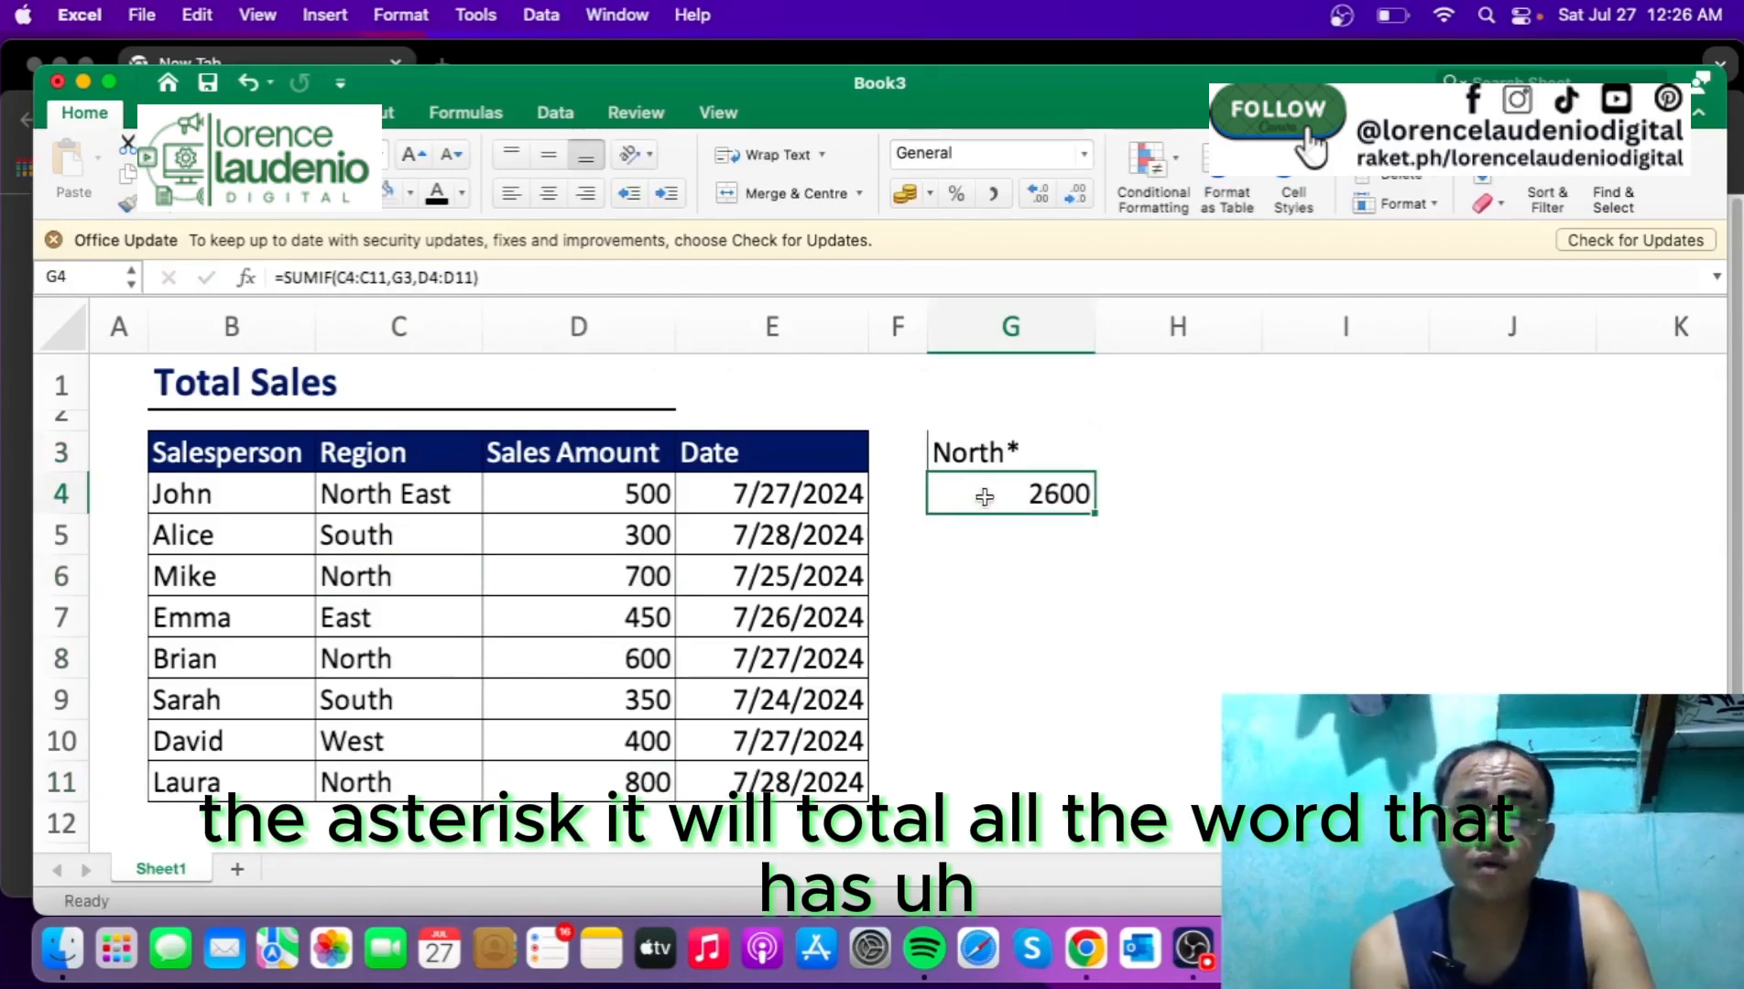
Step: Select the sales amounts in D4, D6, D8 and D11 to check which rows match the wildcard criterion
left_click(605, 501)
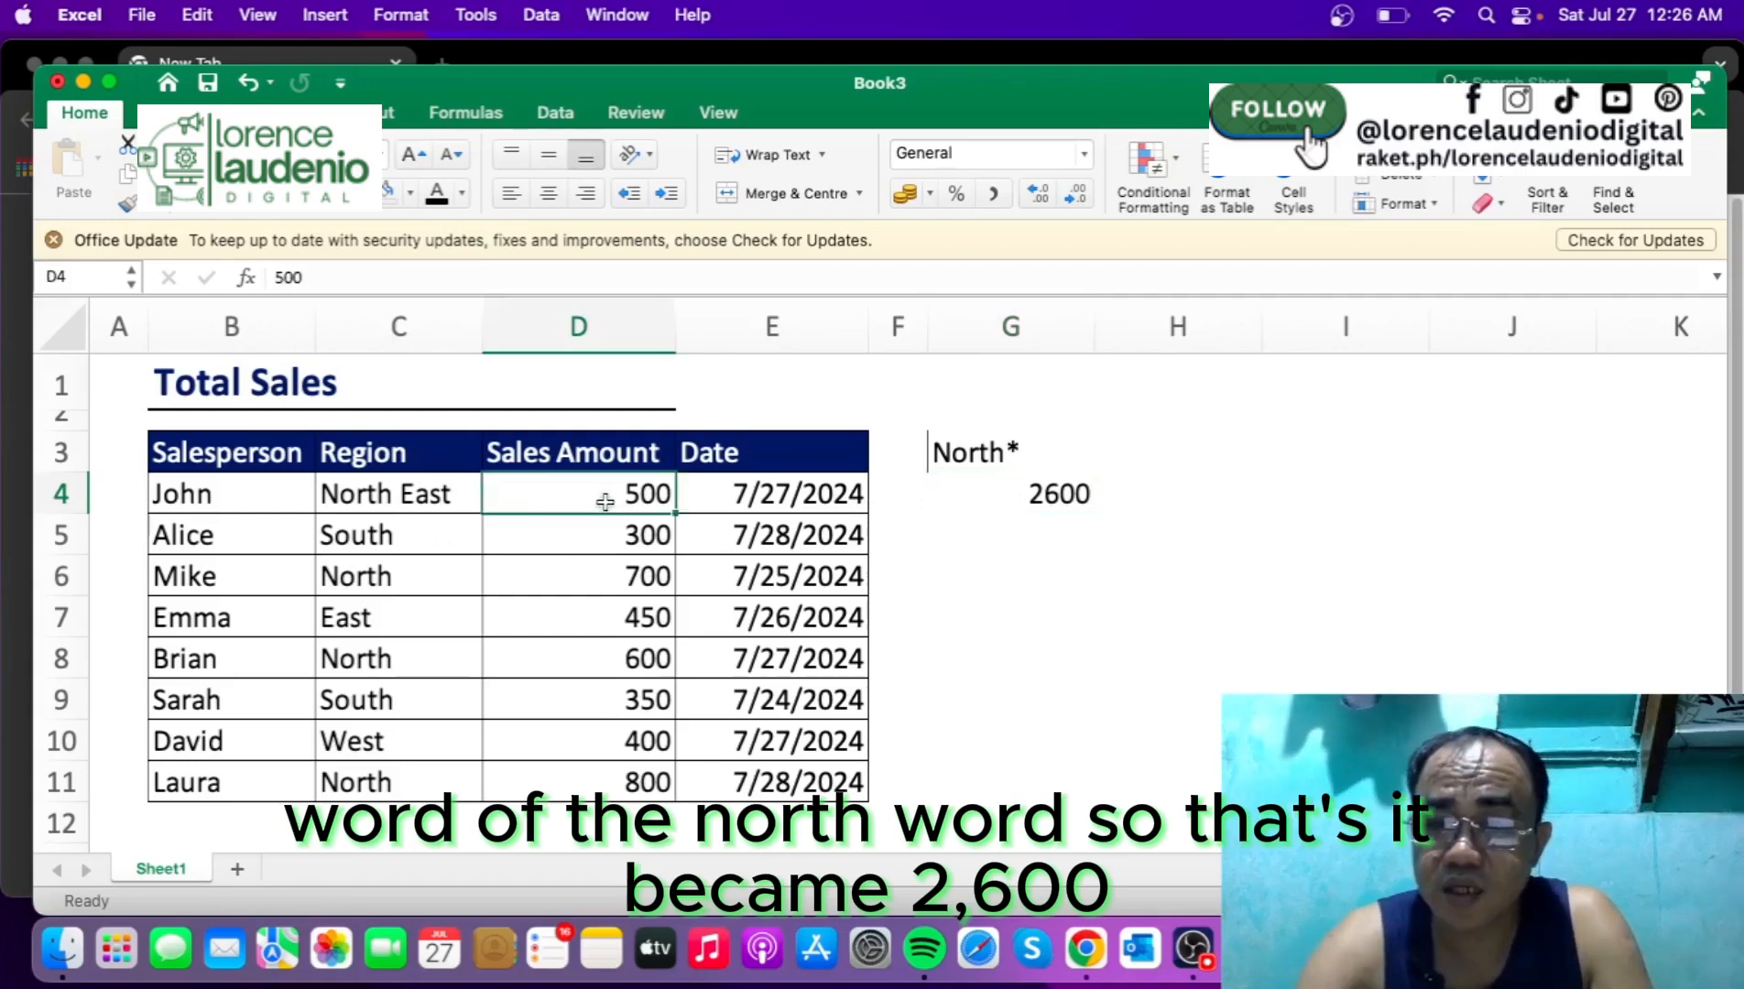
left_click(636, 584, "super")
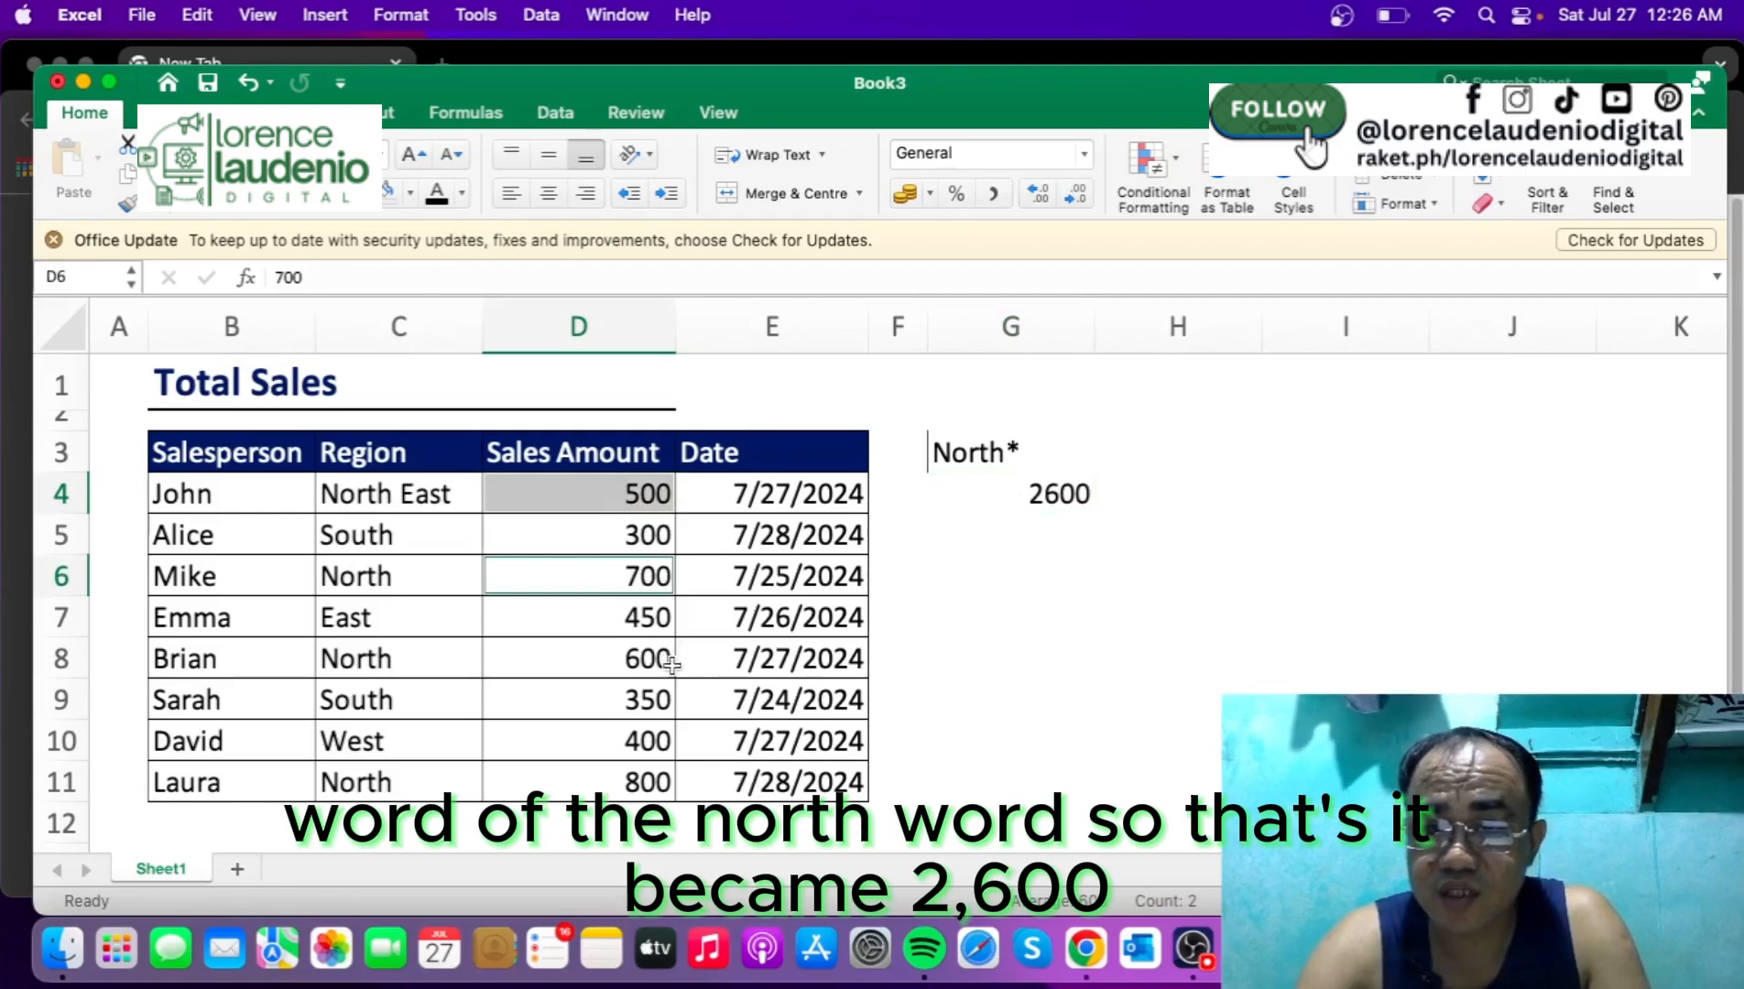
left_click(668, 663, "super")
left_click(641, 783, "super")
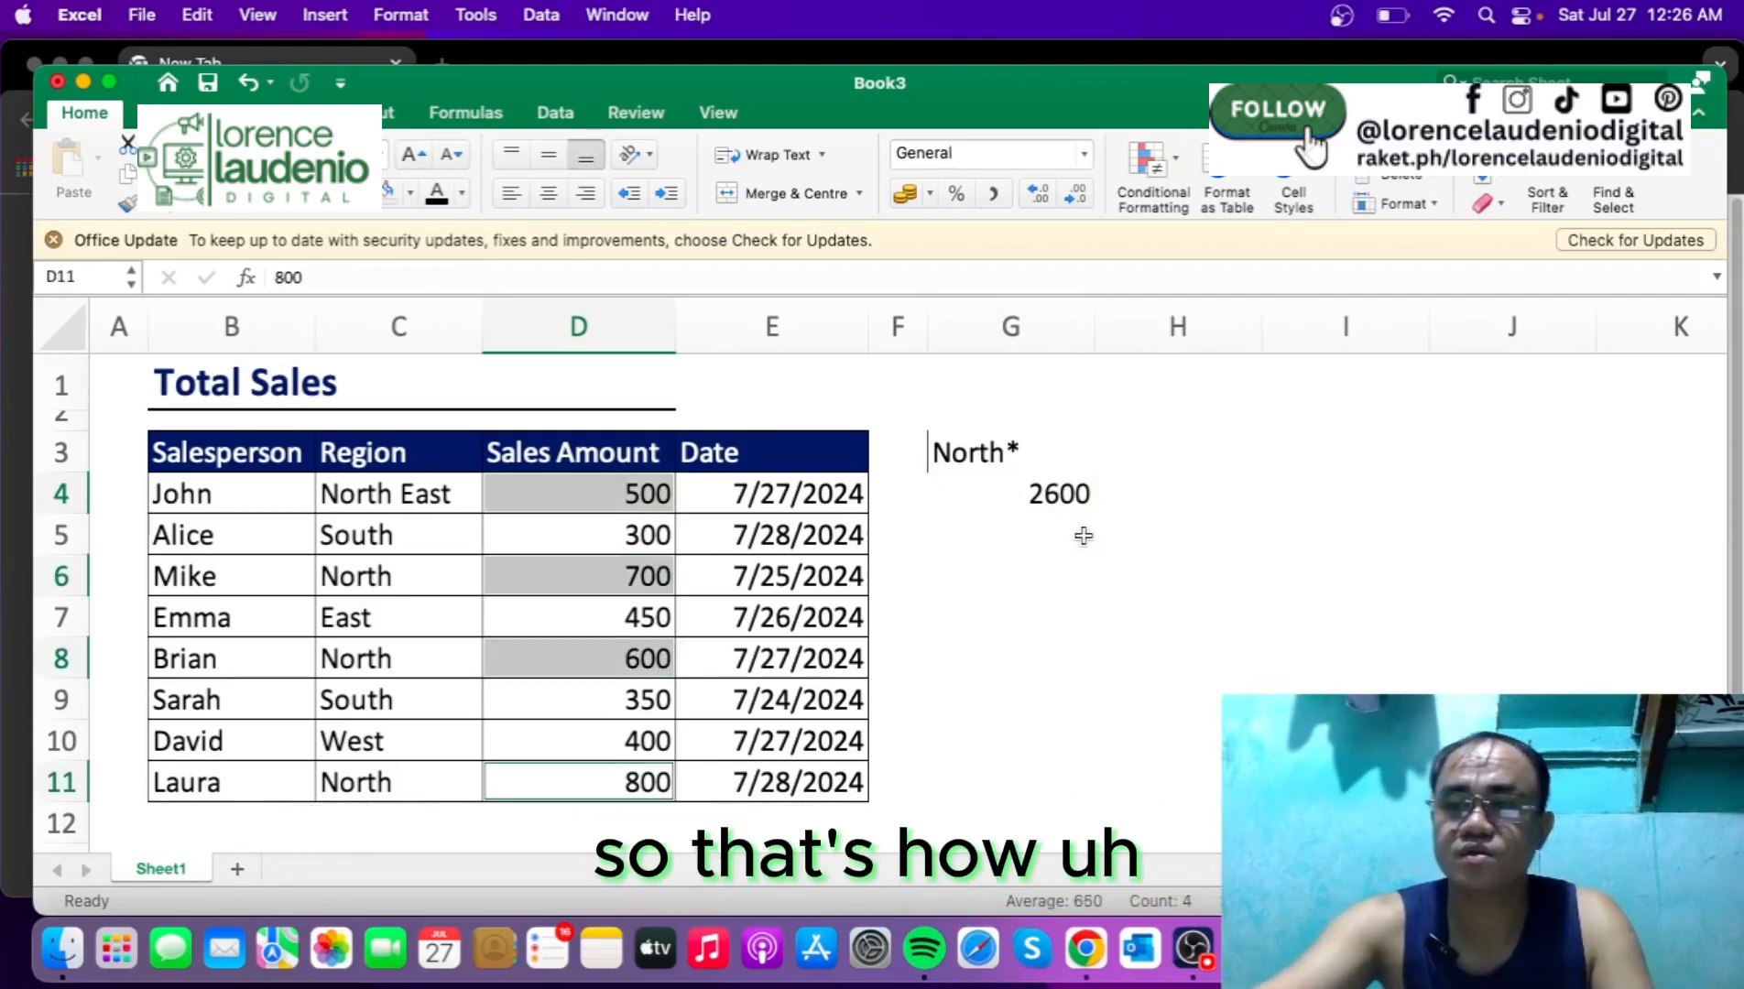